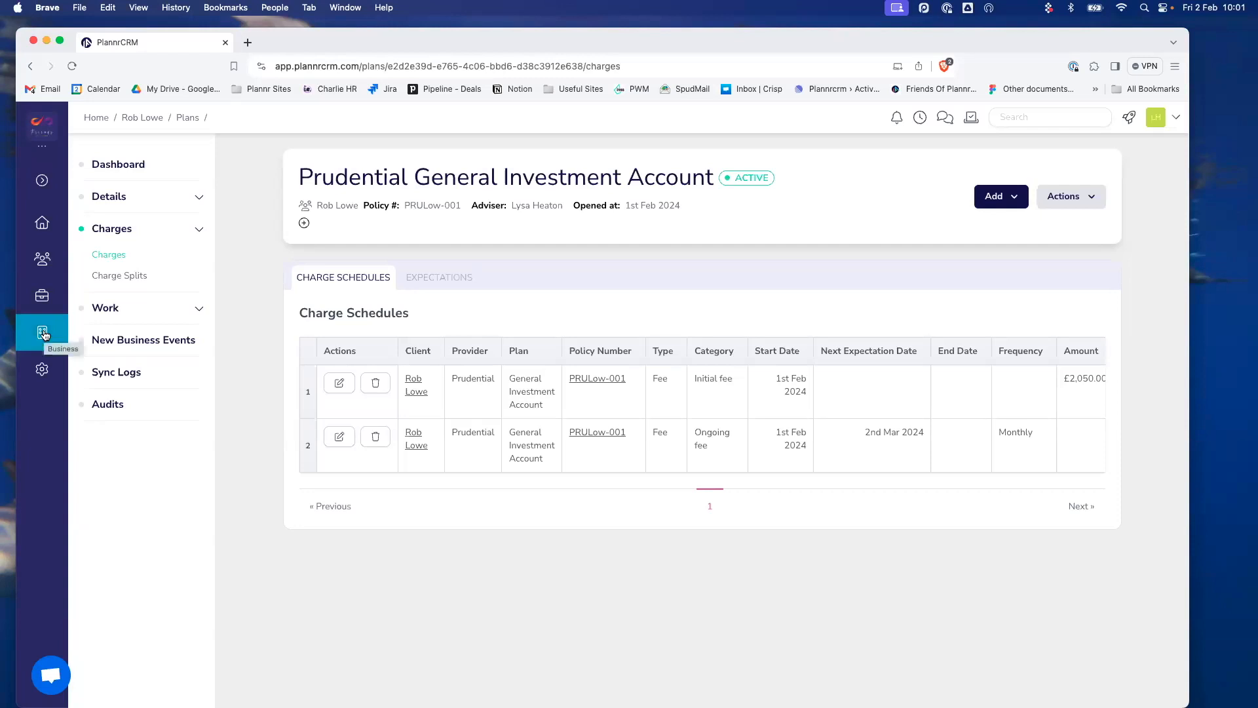
Open the business's Income Reconciliation statements and look over the monthly reconciliation periods.
click(43, 334)
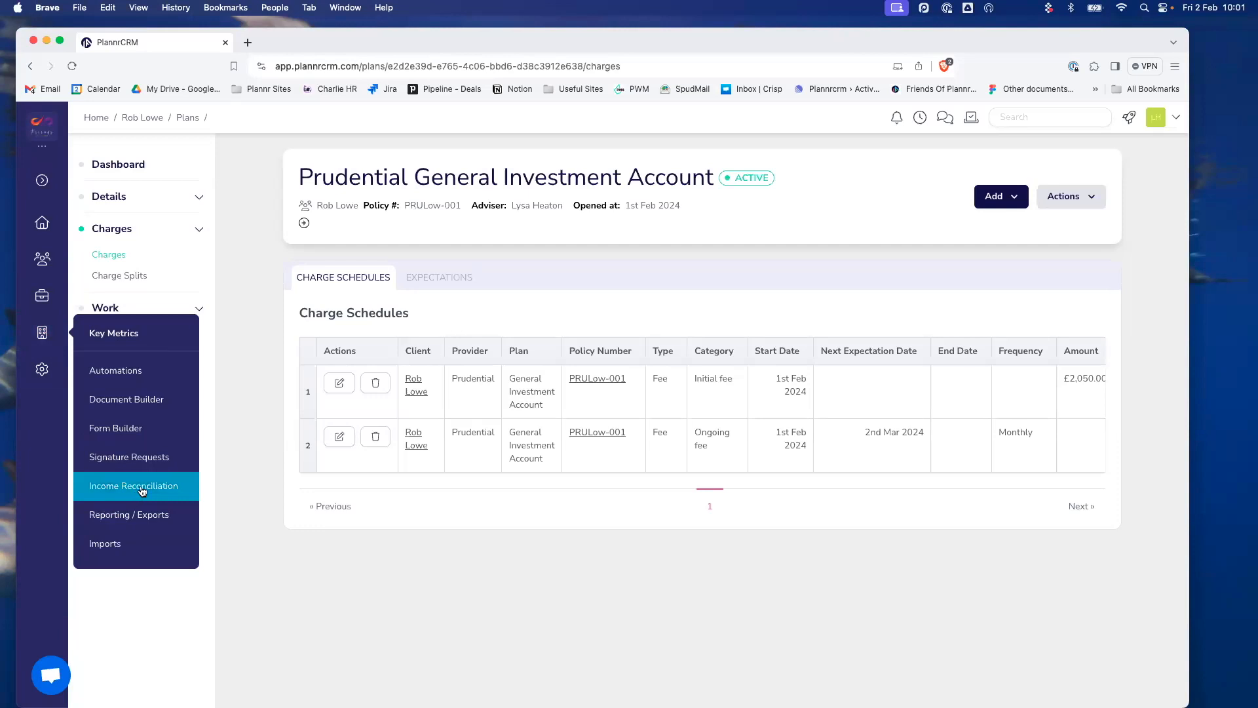
click(142, 491)
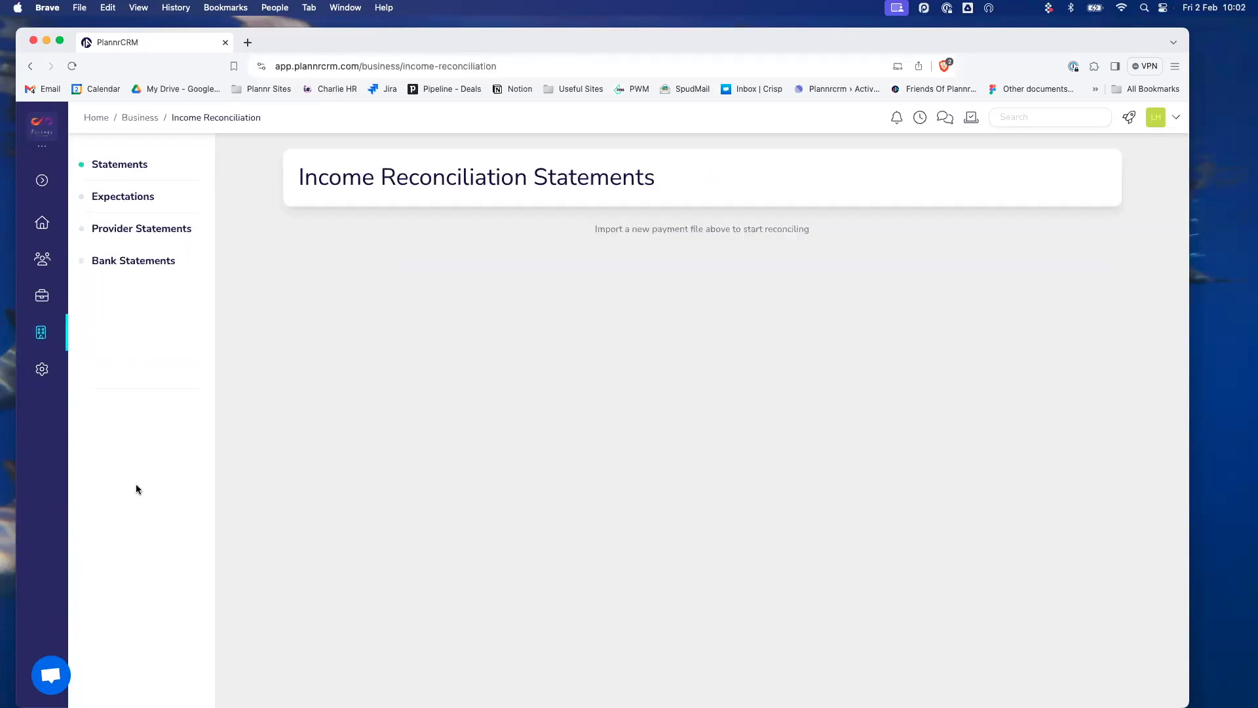
mouse_move(792, 485)
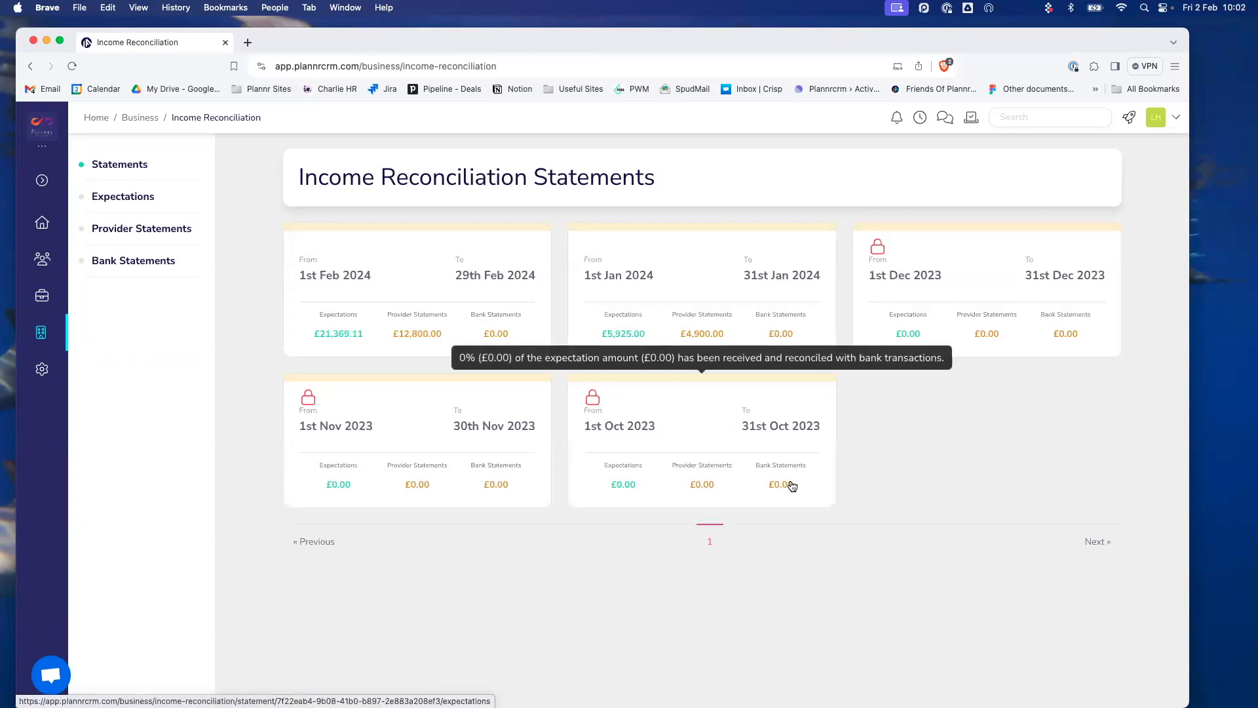
scroll(792, 486, down, 1)
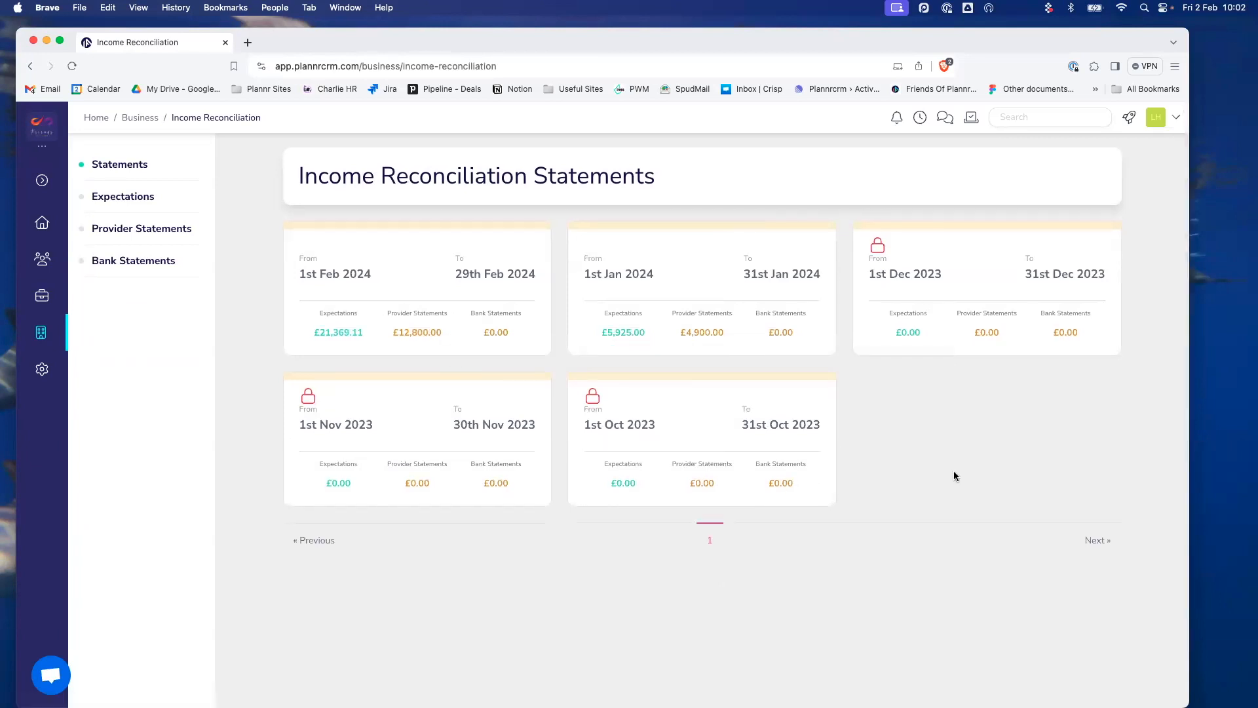
mouse_move(824, 299)
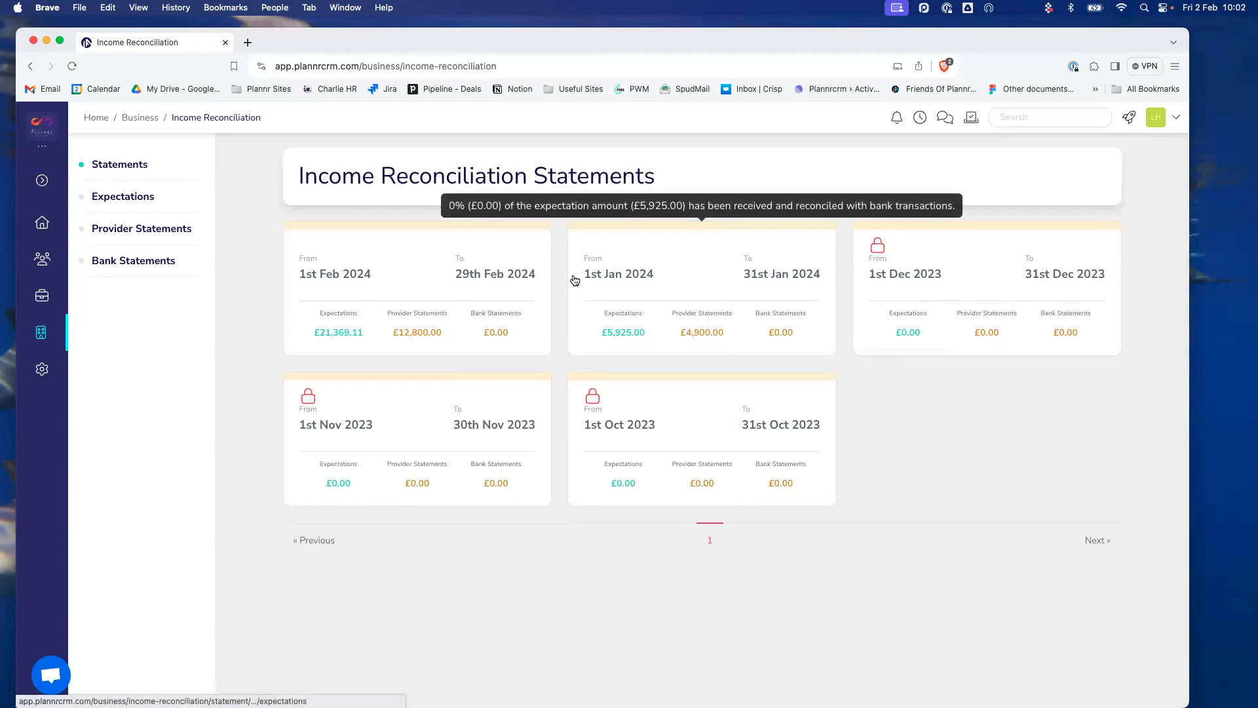
scroll(754, 337, right, 1)
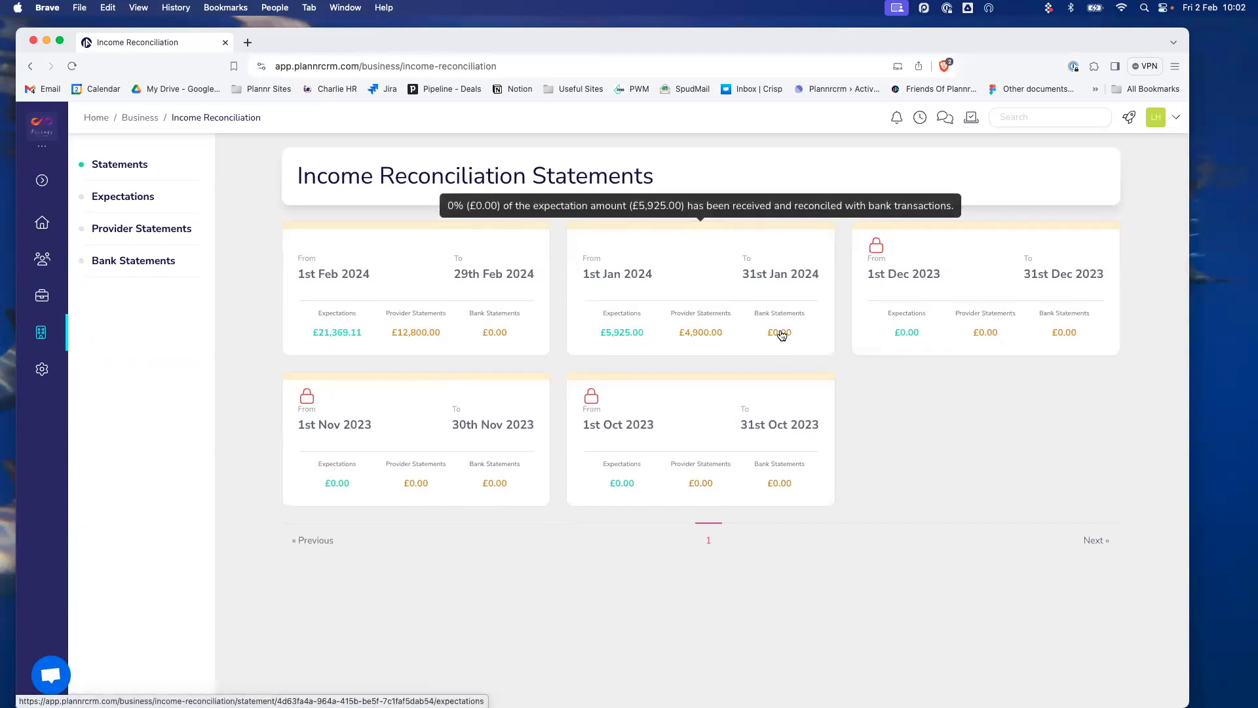
scroll(782, 334, left, 1)
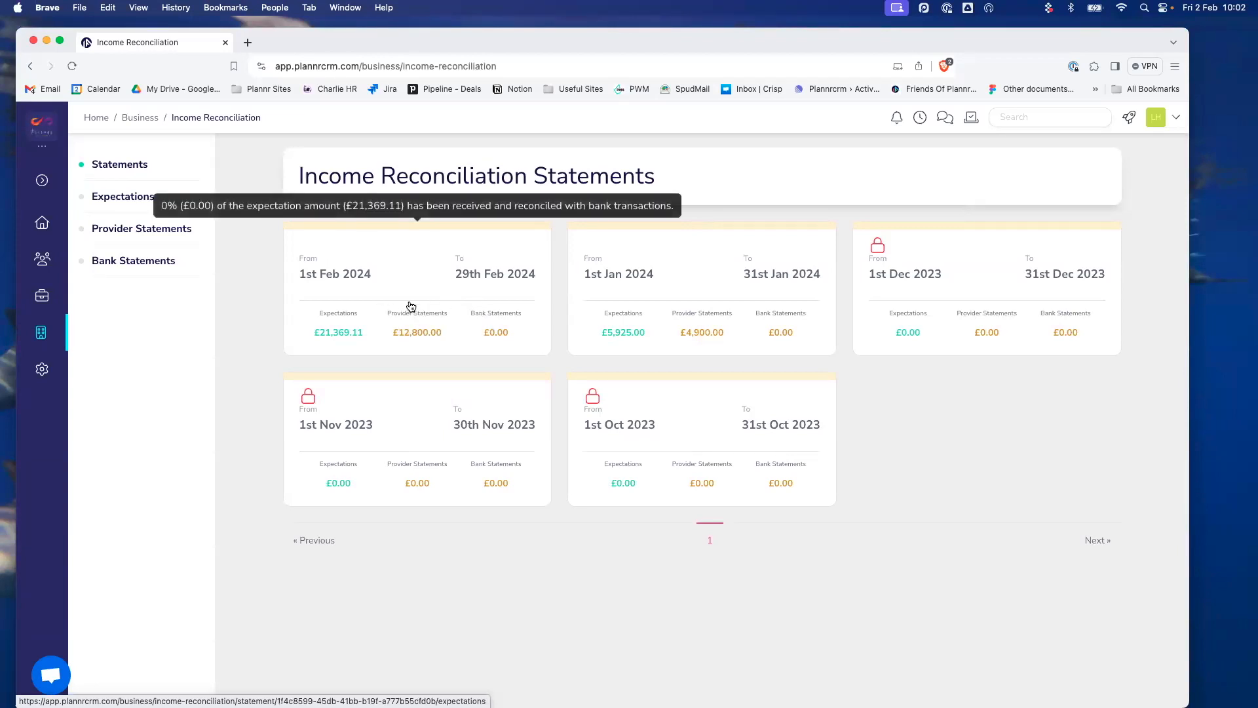
Open the reconciliation statement for 1st to 29th February 2024 and review its list of expectations.
click(446, 317)
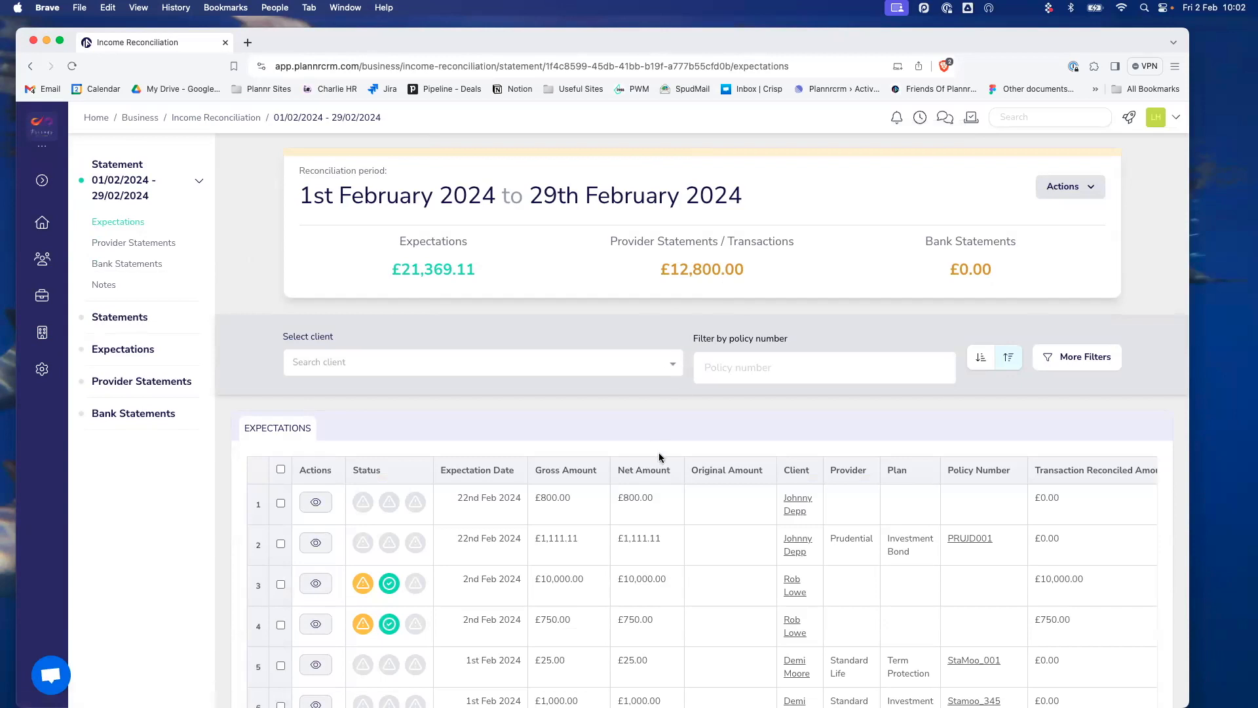
scroll(660, 457, down, 5)
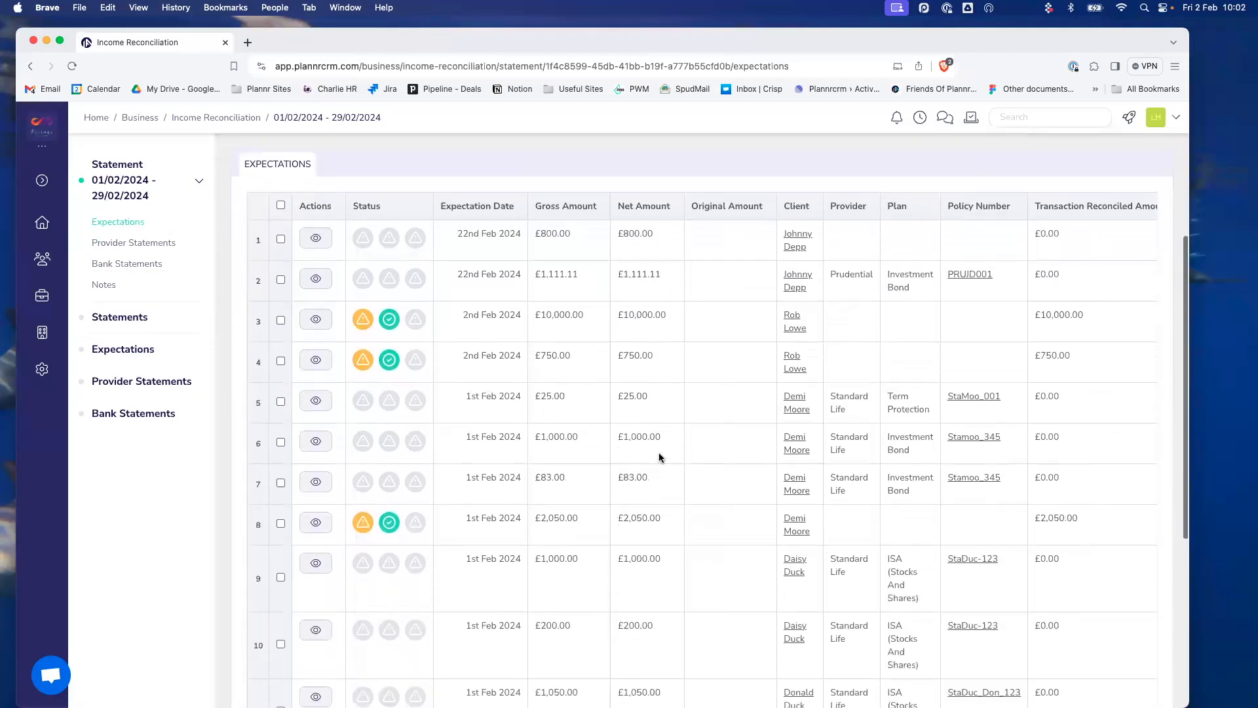
scroll(660, 457, down, 5)
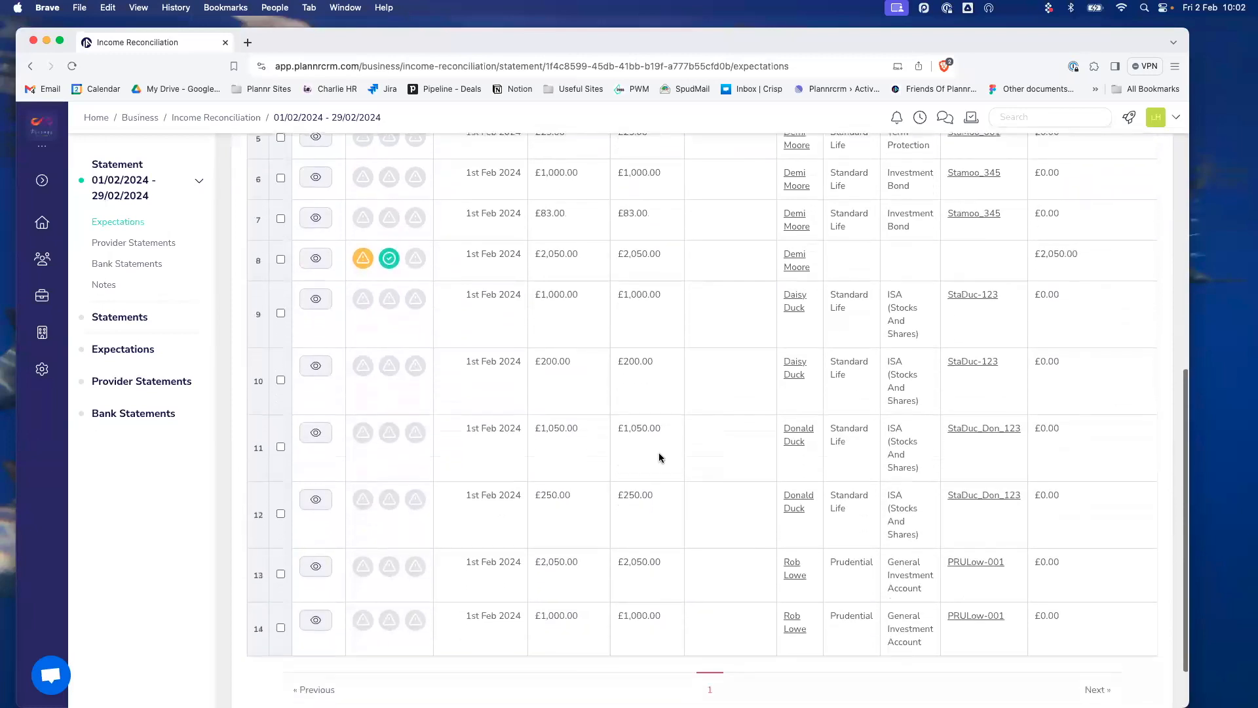
scroll(660, 457, up, 10)
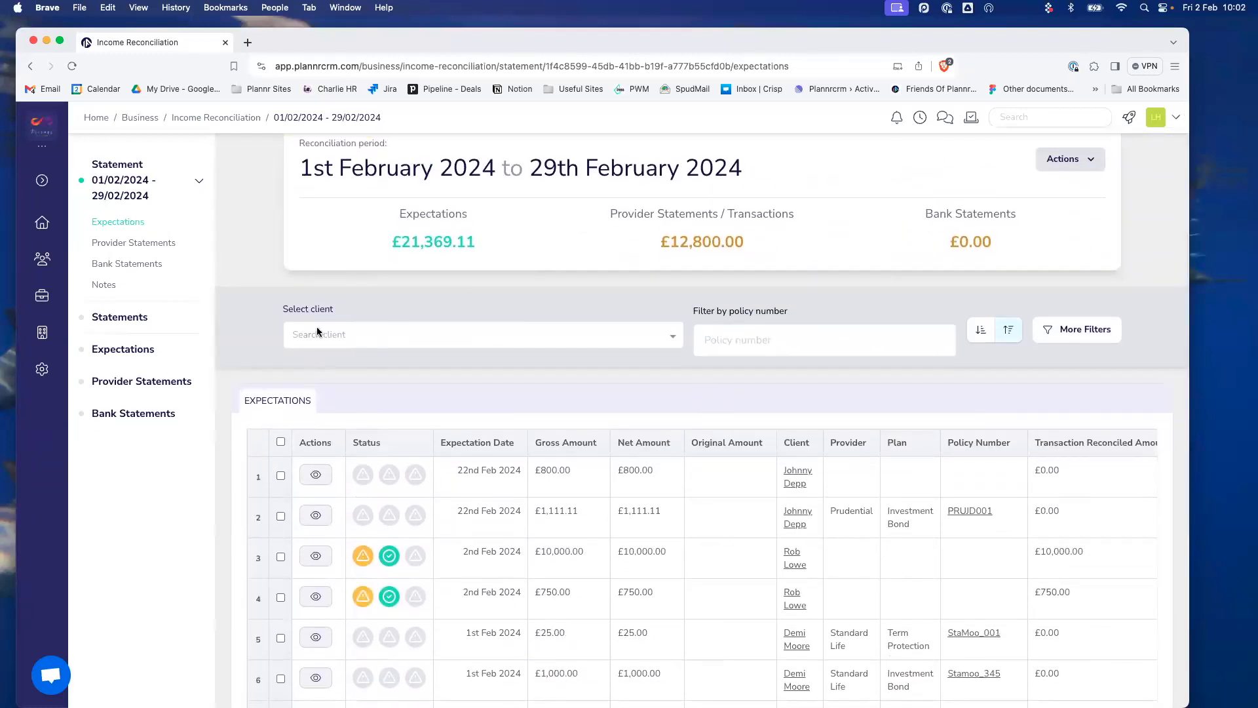
Filter the February expectations by client, searching with the first three letters of the client's surname.
click(356, 327)
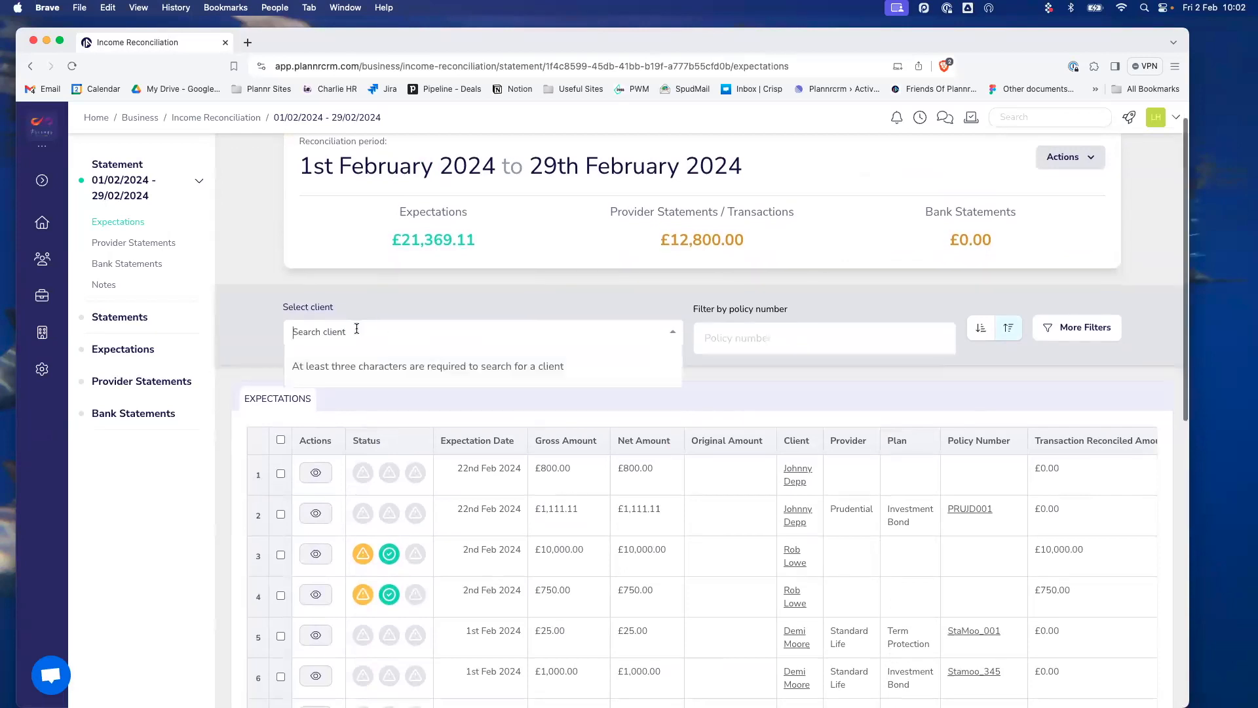
text(lo)
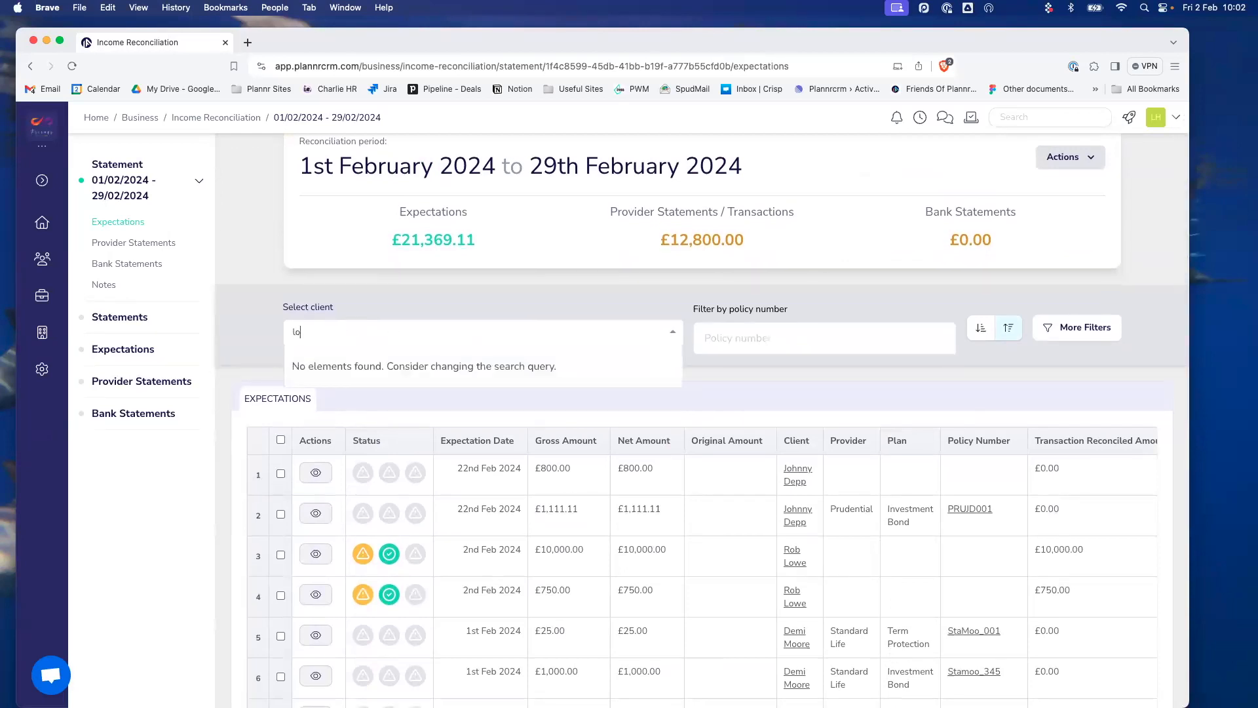
text(w)
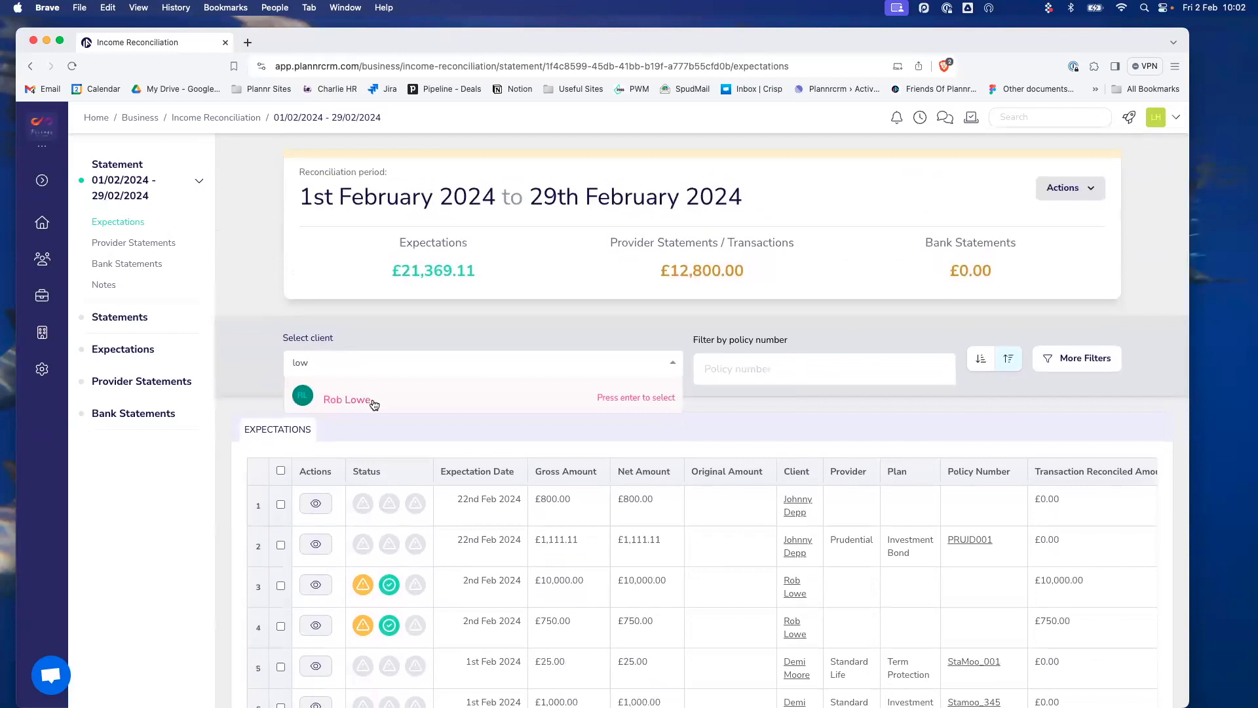
click(375, 401)
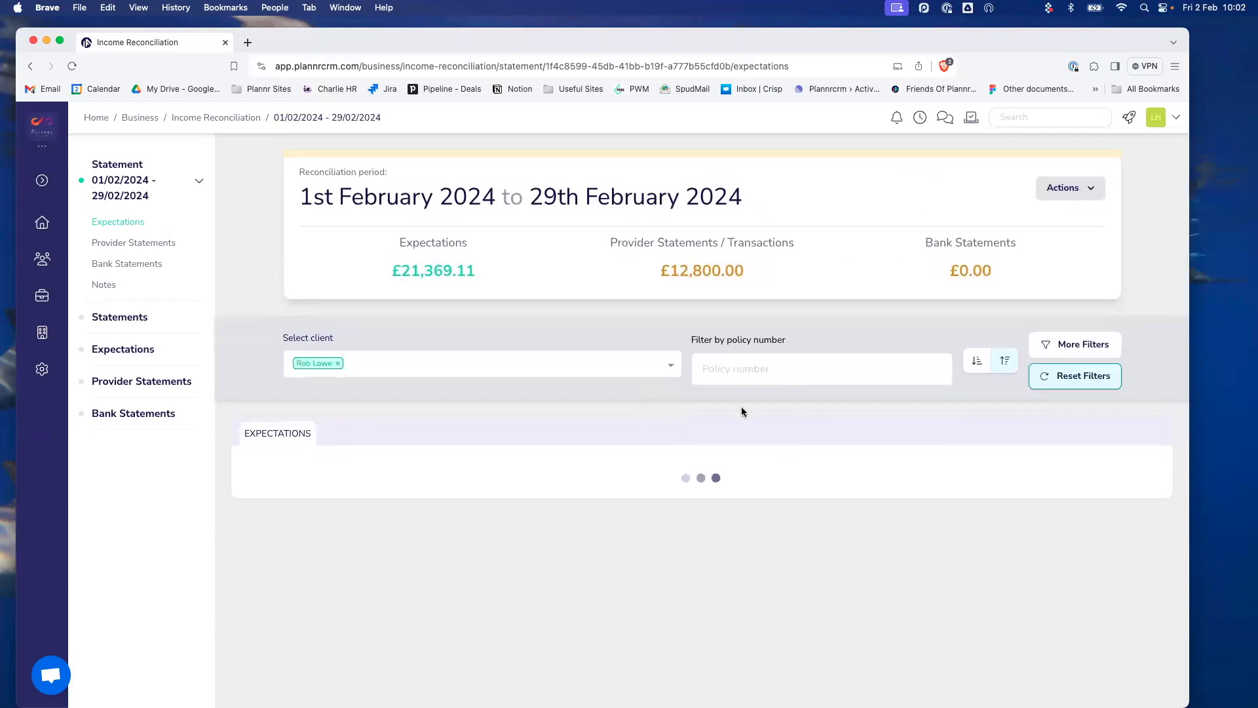
scroll(742, 411, down, 2)
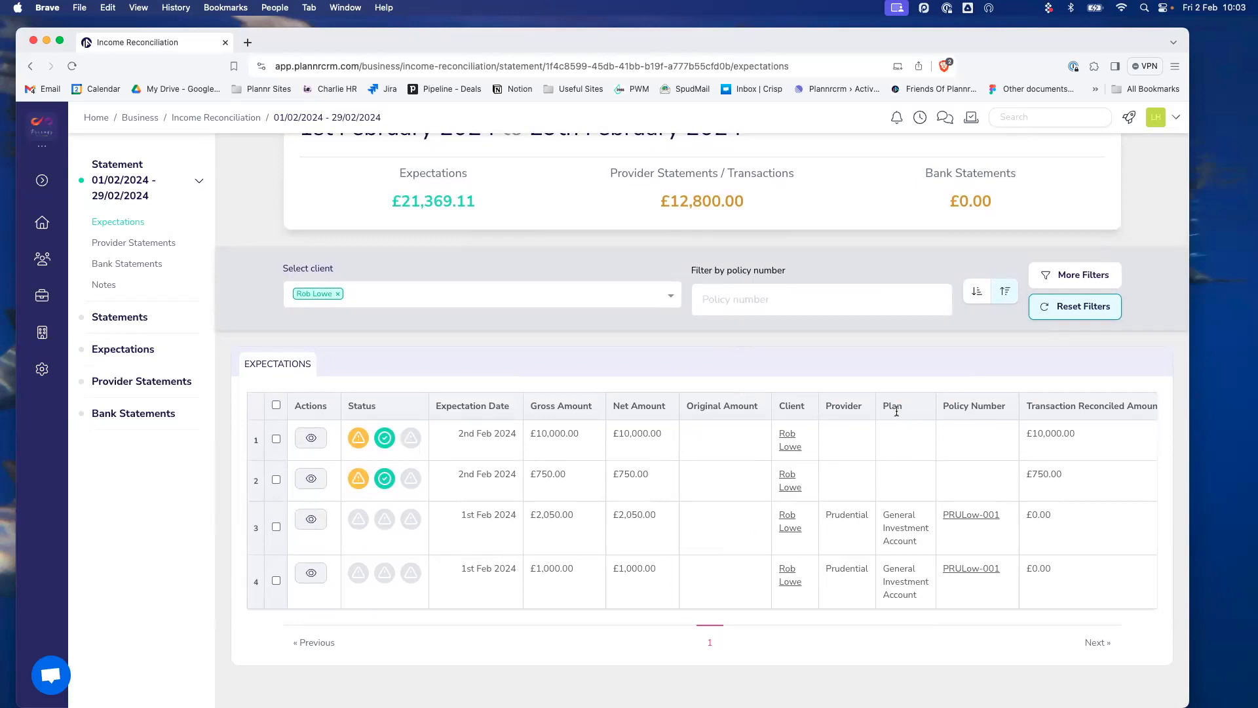
scroll(891, 406, up, 2)
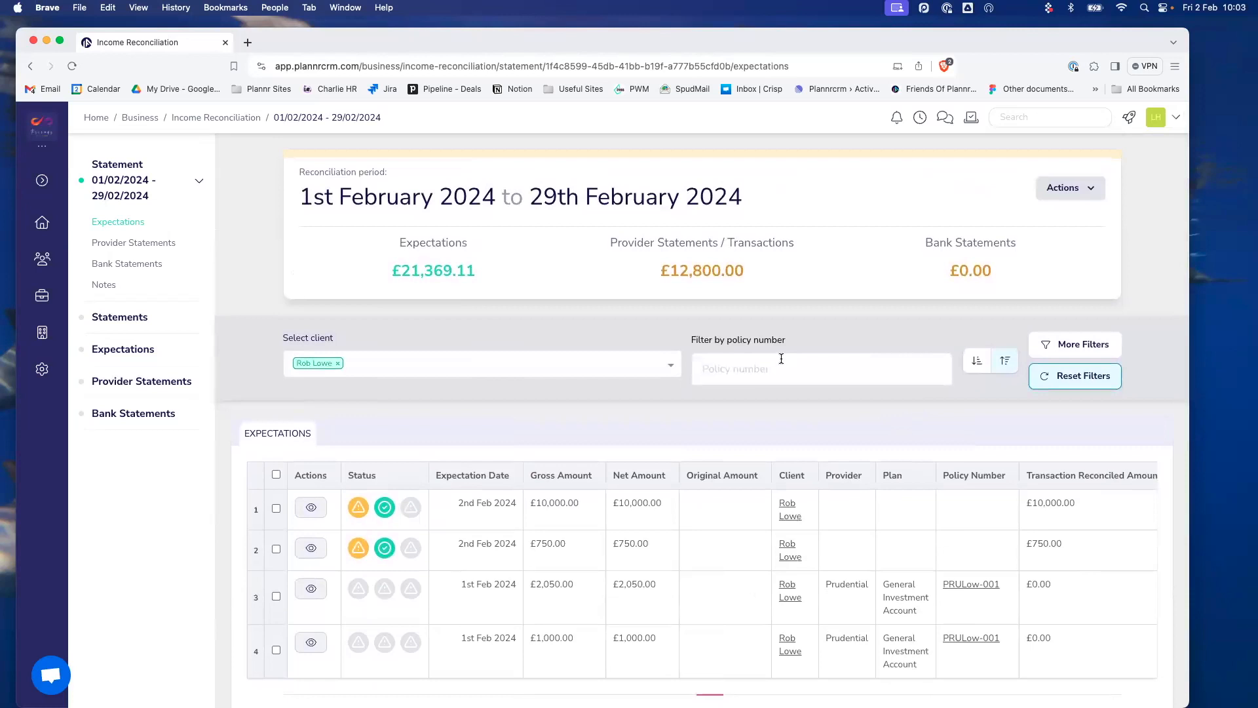
Expand the additional expectation filters and examine the payment origin and reconciliation status options.
click(1074, 347)
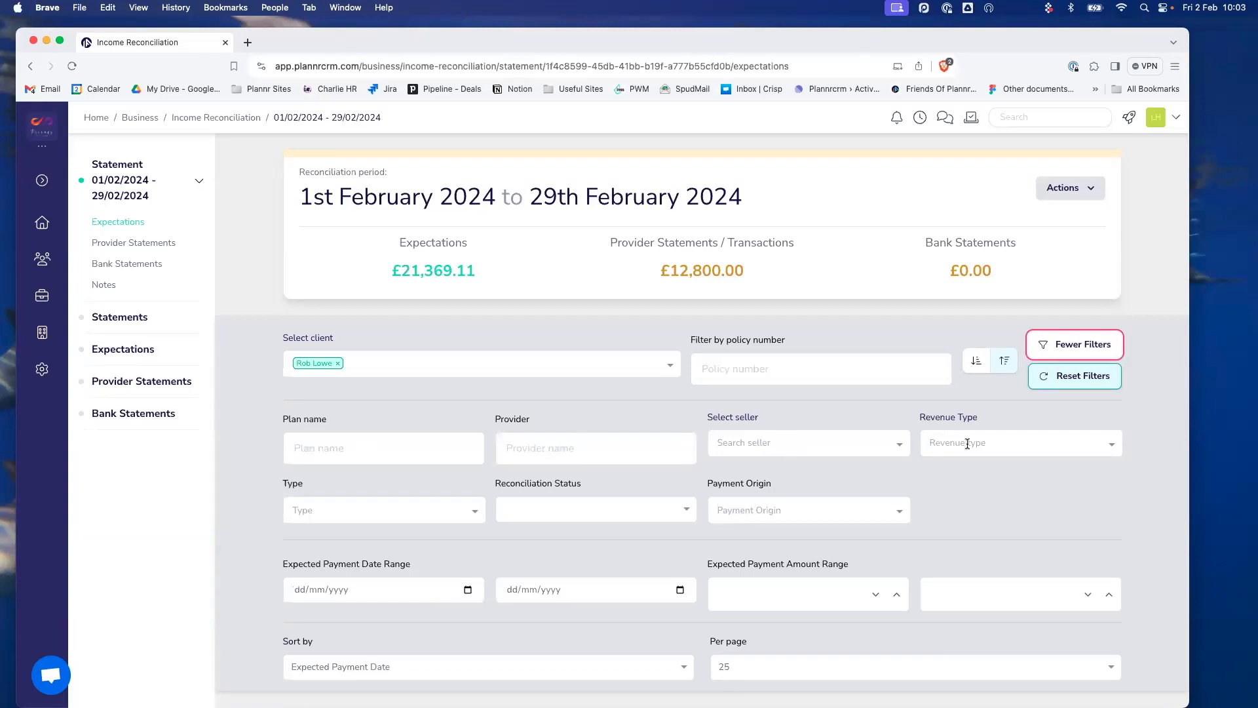
click(764, 510)
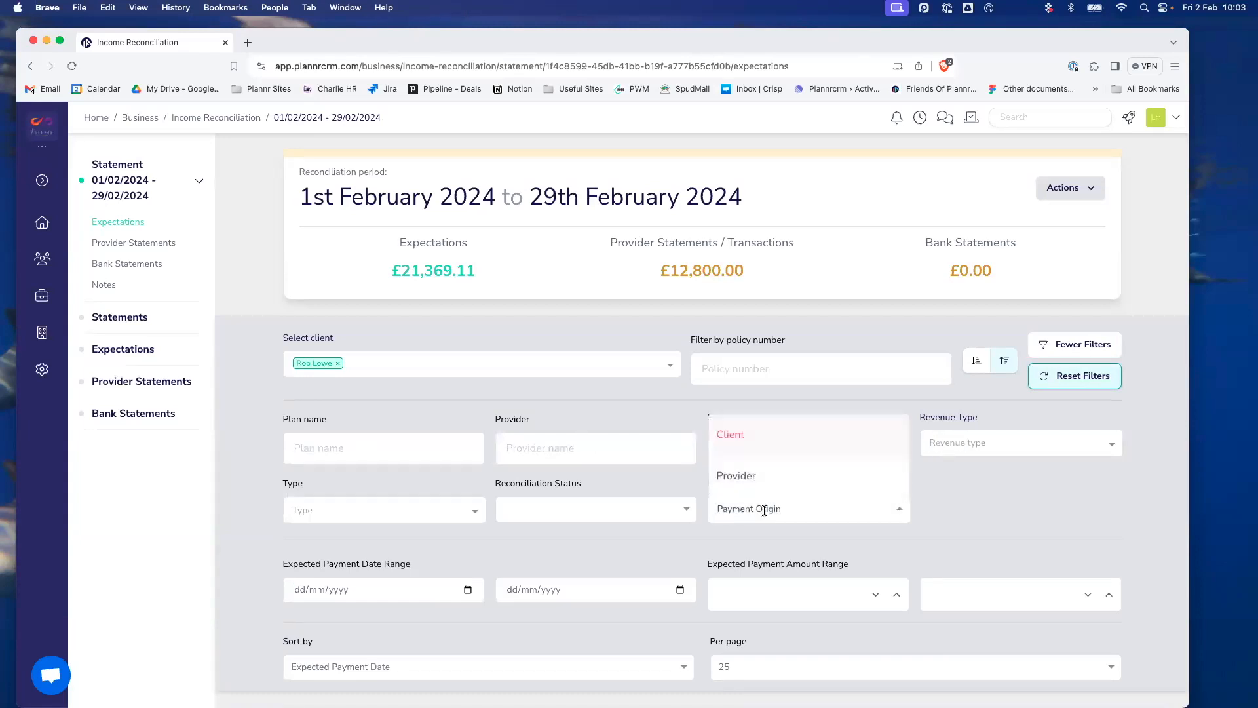
click(1008, 501)
click(550, 510)
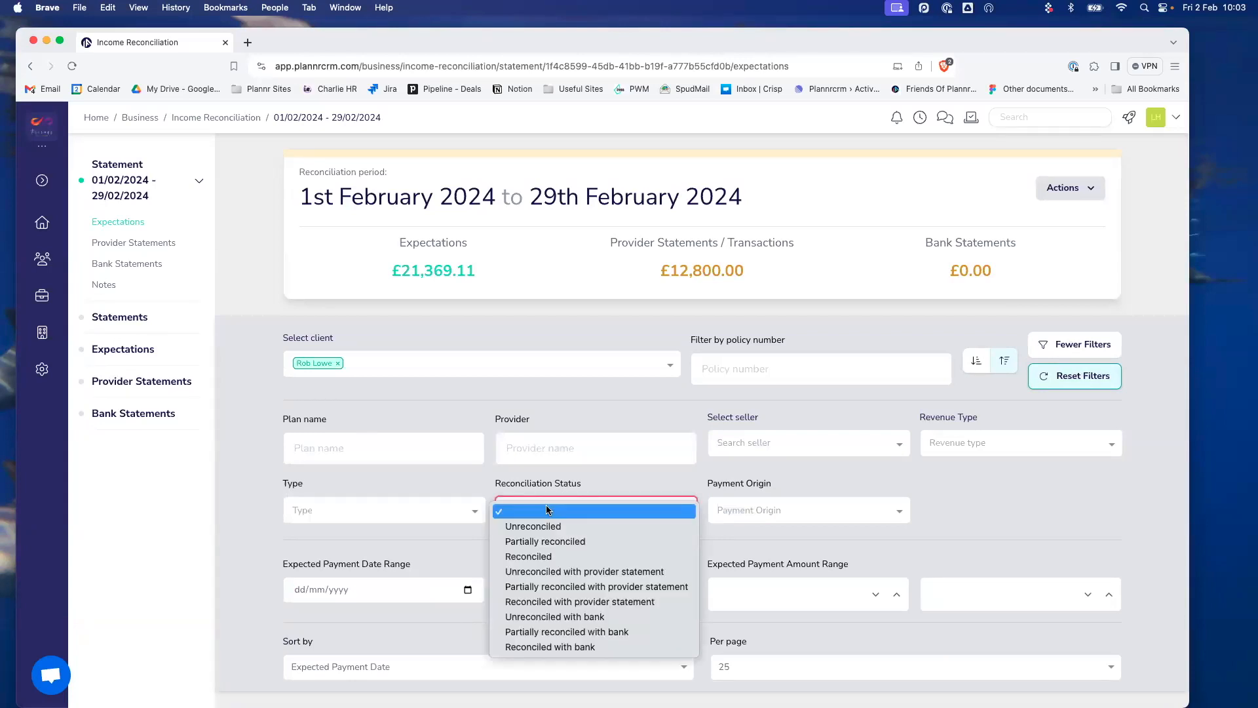
click(974, 528)
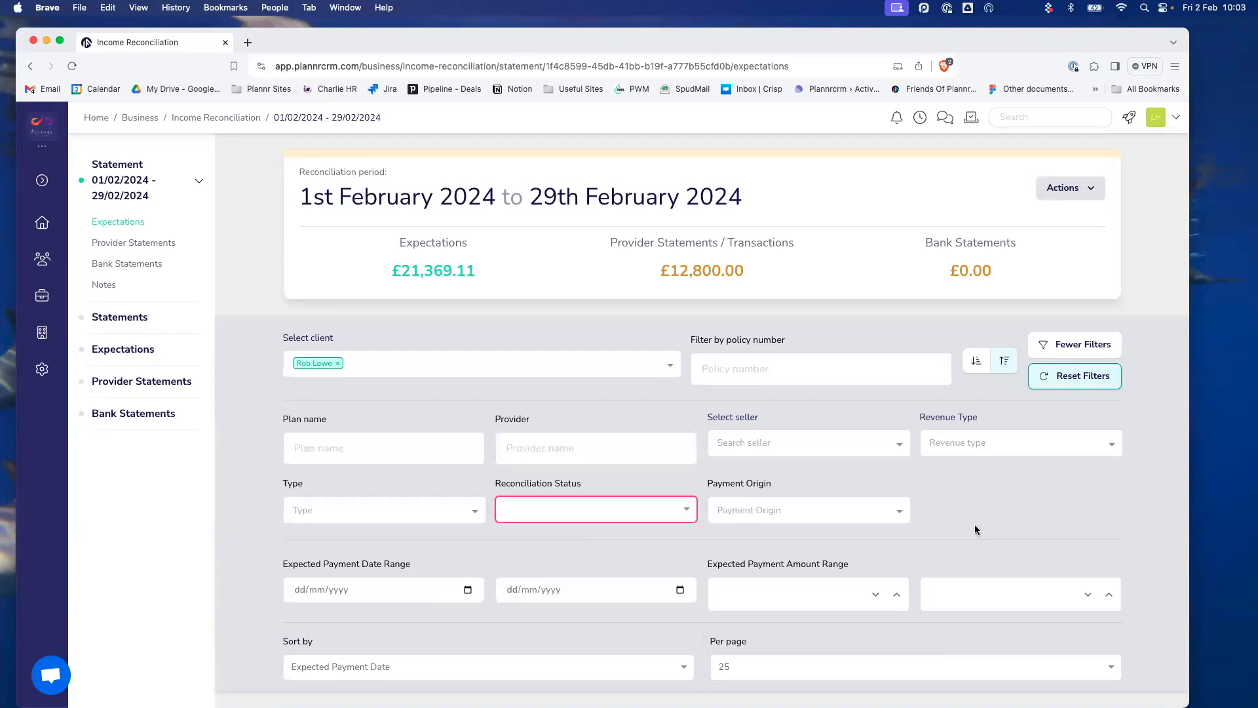
scroll(973, 520, down, 3)
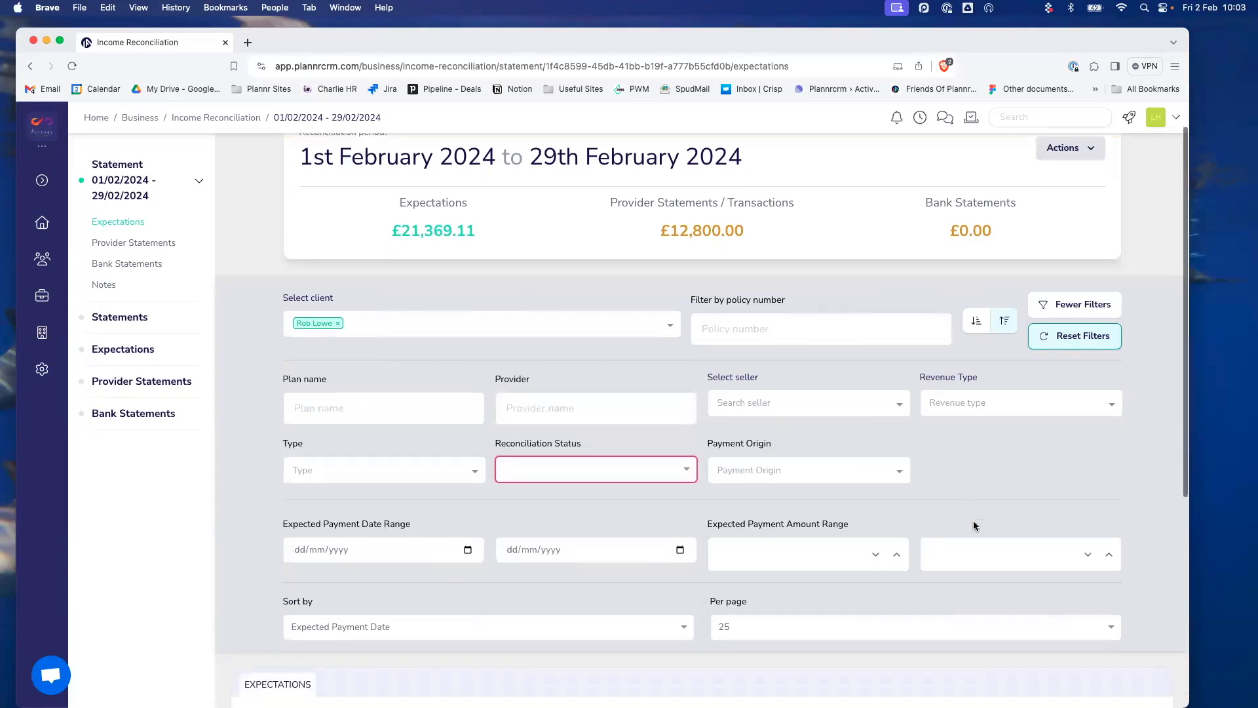
scroll(974, 522, down, 2)
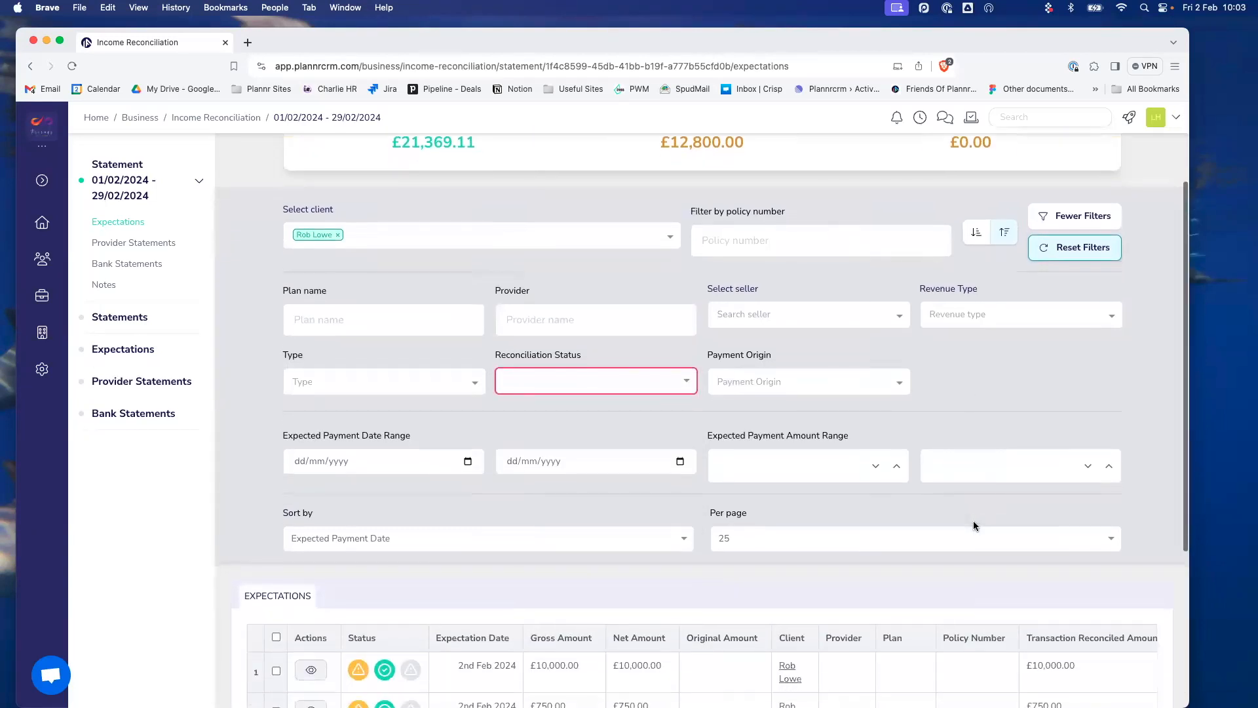
scroll(973, 523, up, 2)
Open the £2,050.00 Prudential General Investment Account expectation and review its details, advice area, income splits and provider statement reconciliations.
scroll(973, 521, down, 5)
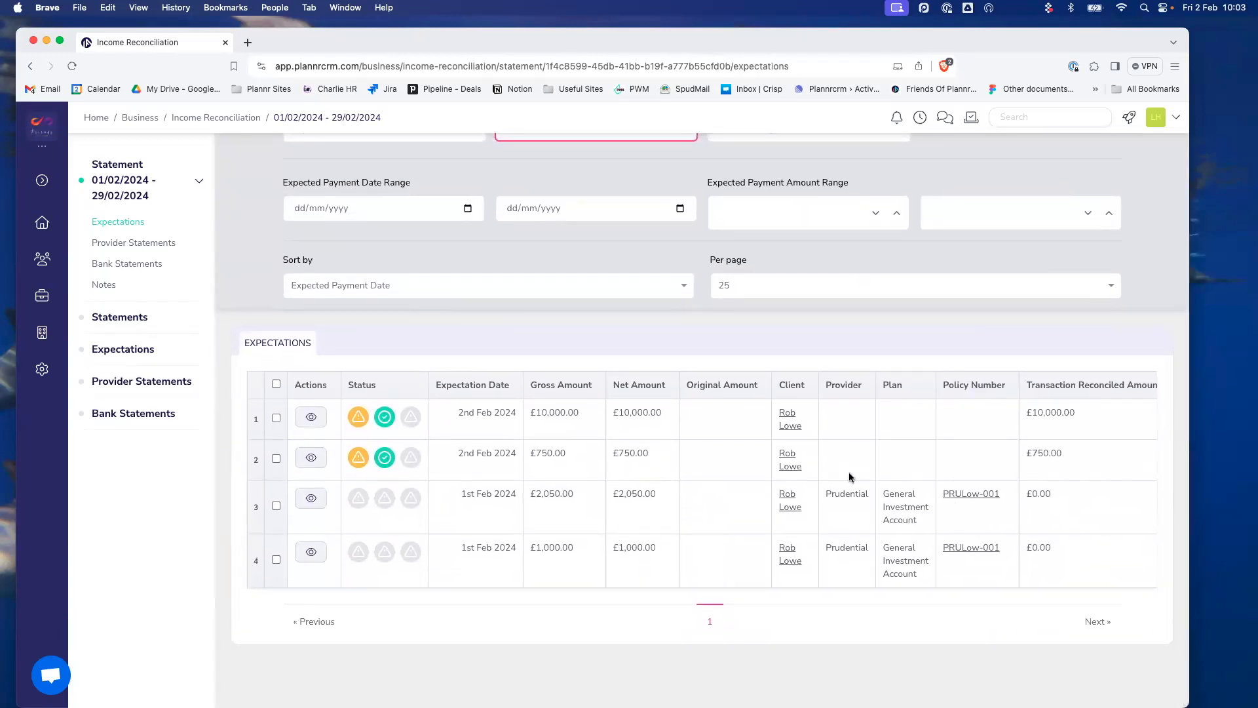
scroll(725, 510, right, 1)
scroll(724, 513, left, 1)
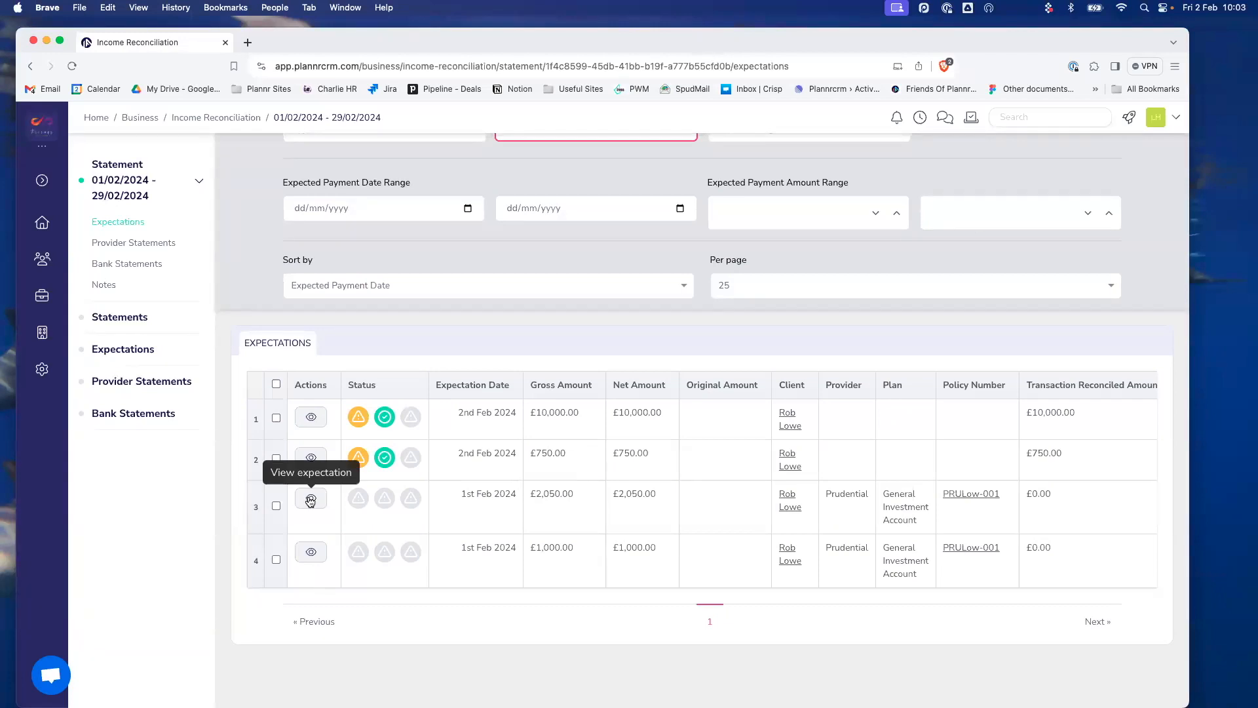
click(311, 499)
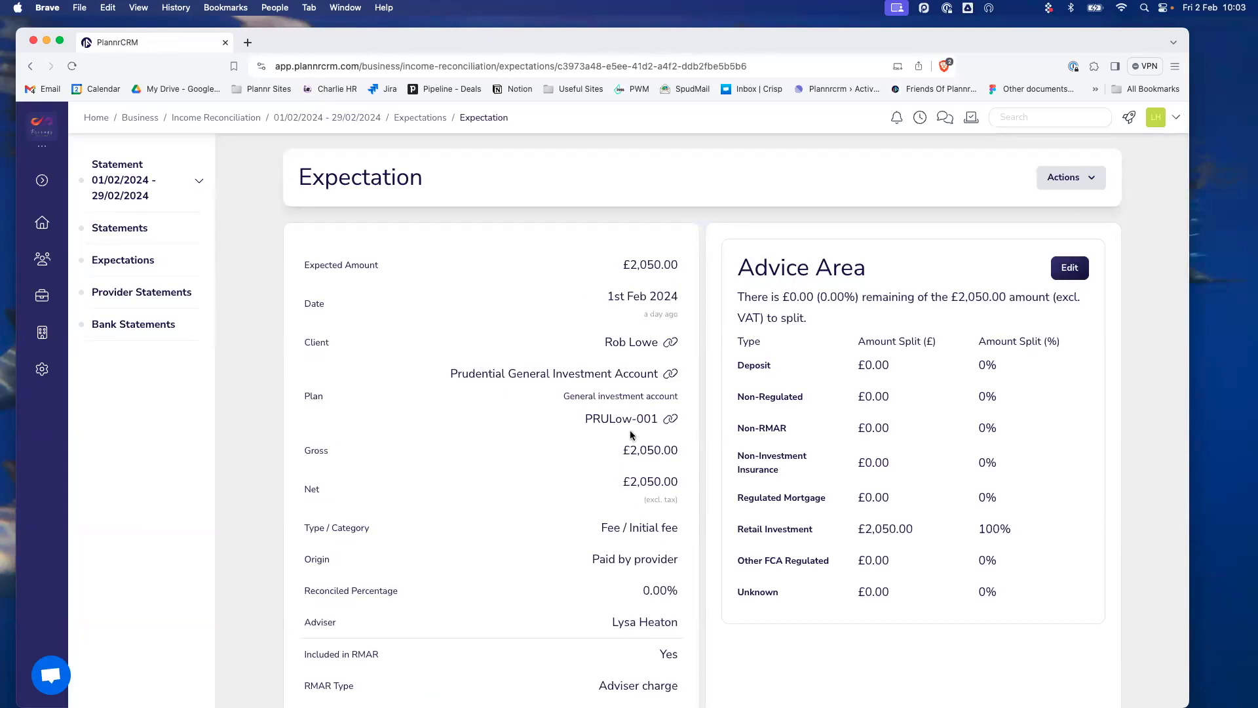
scroll(873, 498, down, 5)
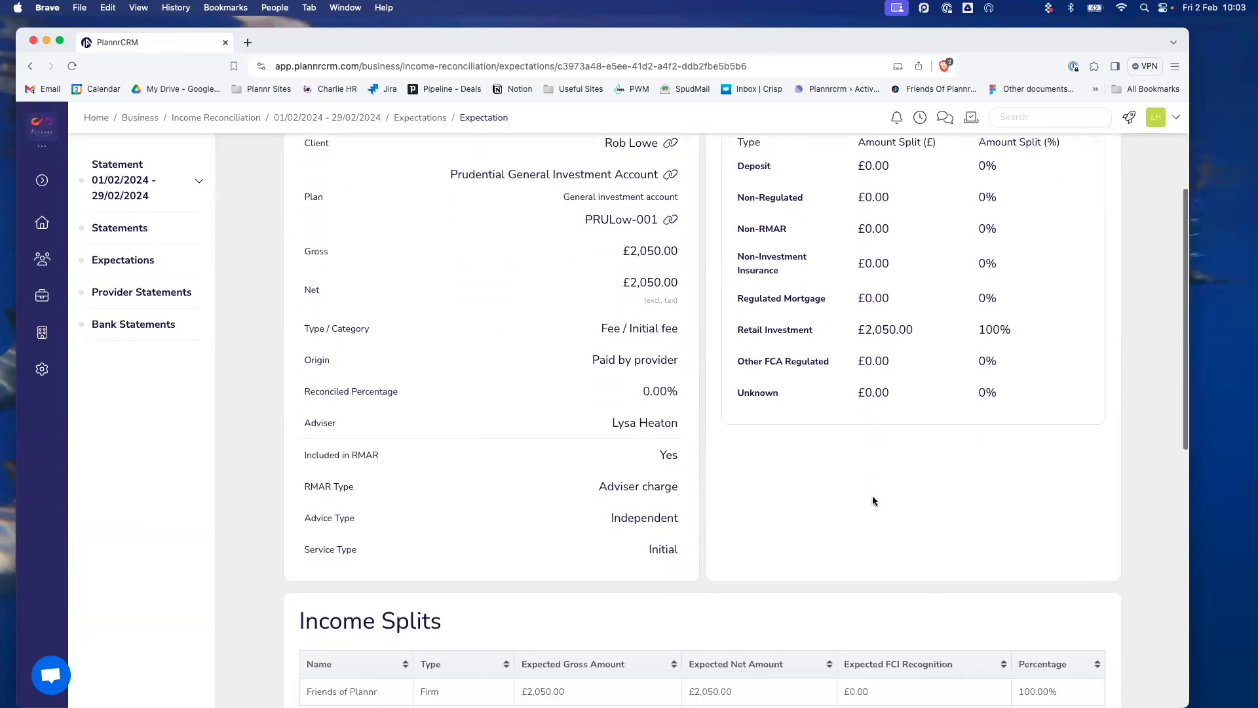
scroll(588, 535, down, 3)
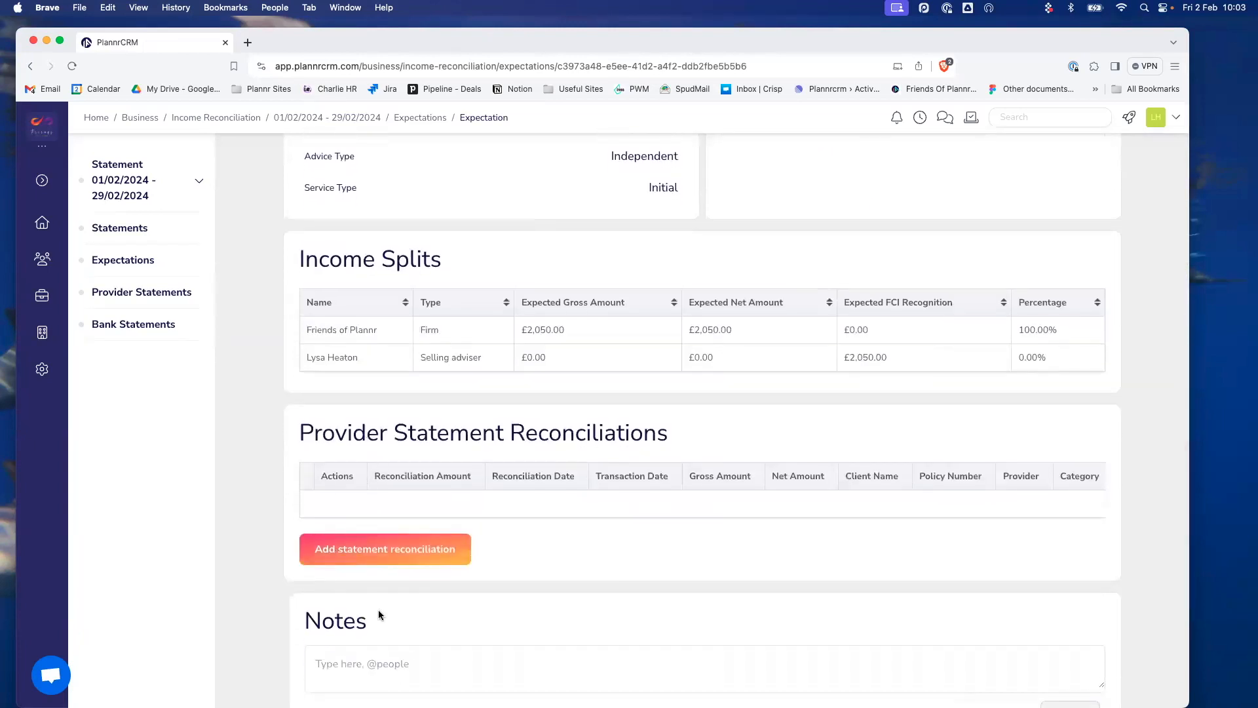
scroll(380, 612, up, 7)
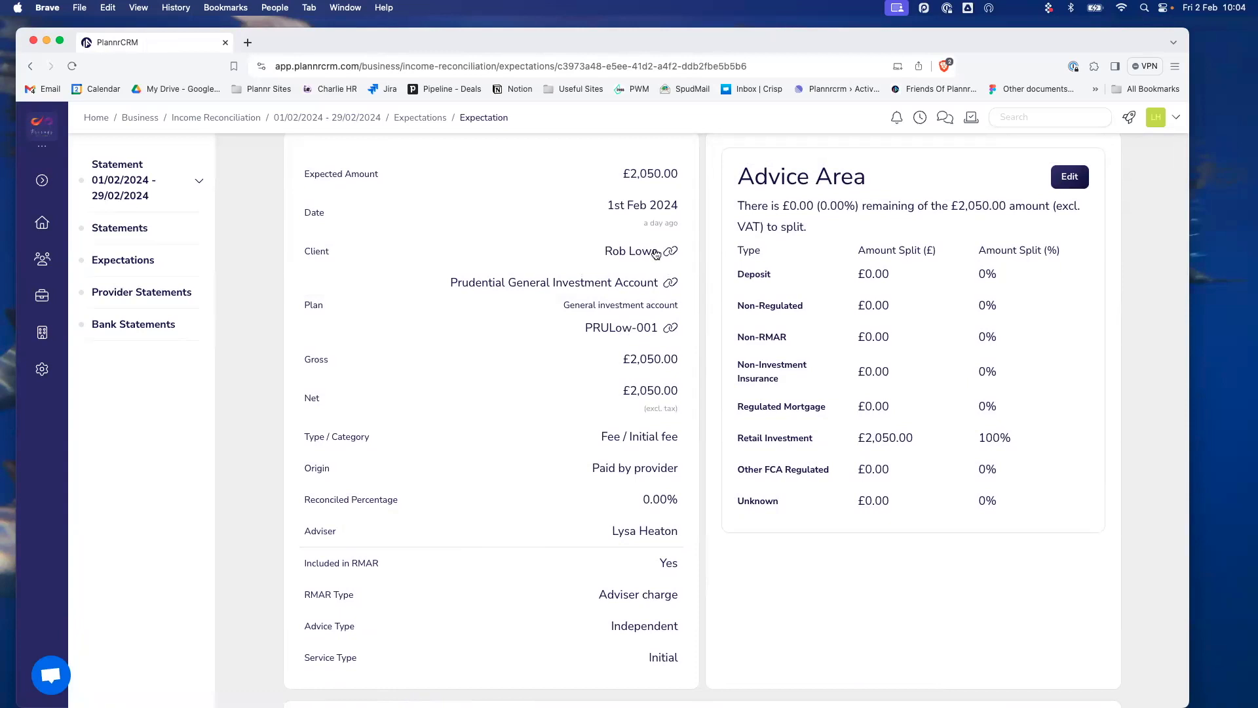
scroll(629, 496, up, 3)
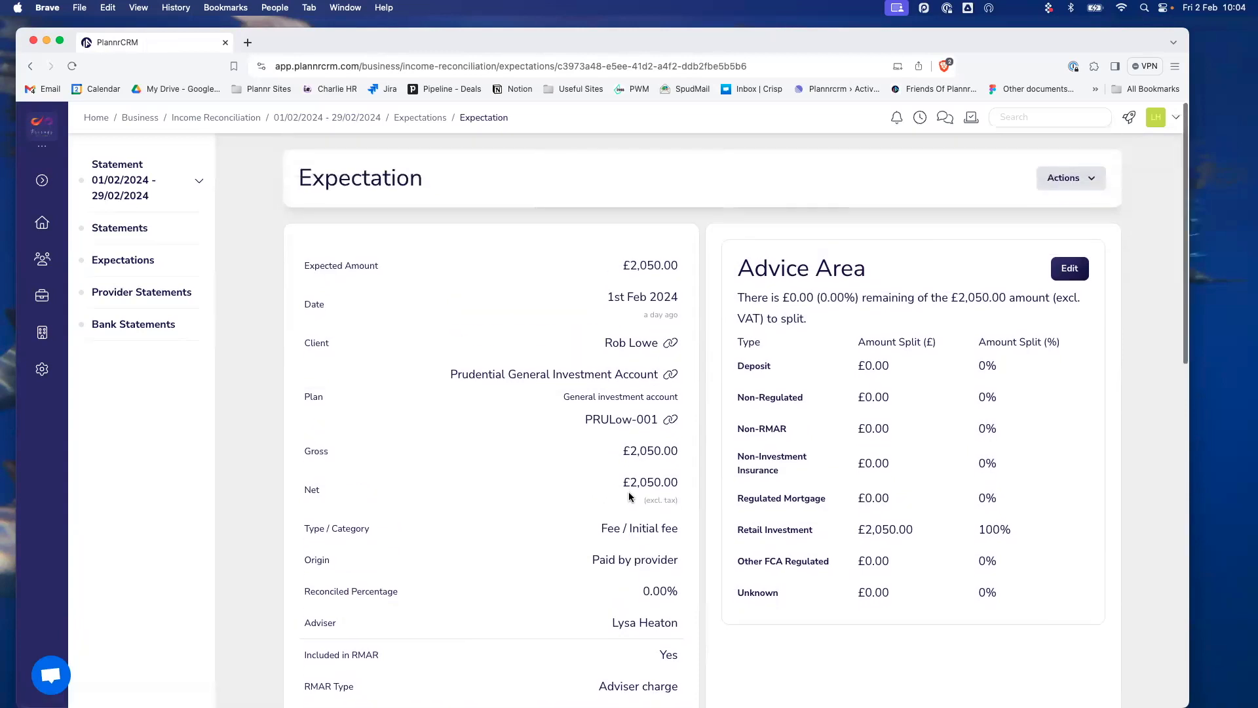
Examine which actions are available for this expectation, without applying any.
click(1072, 177)
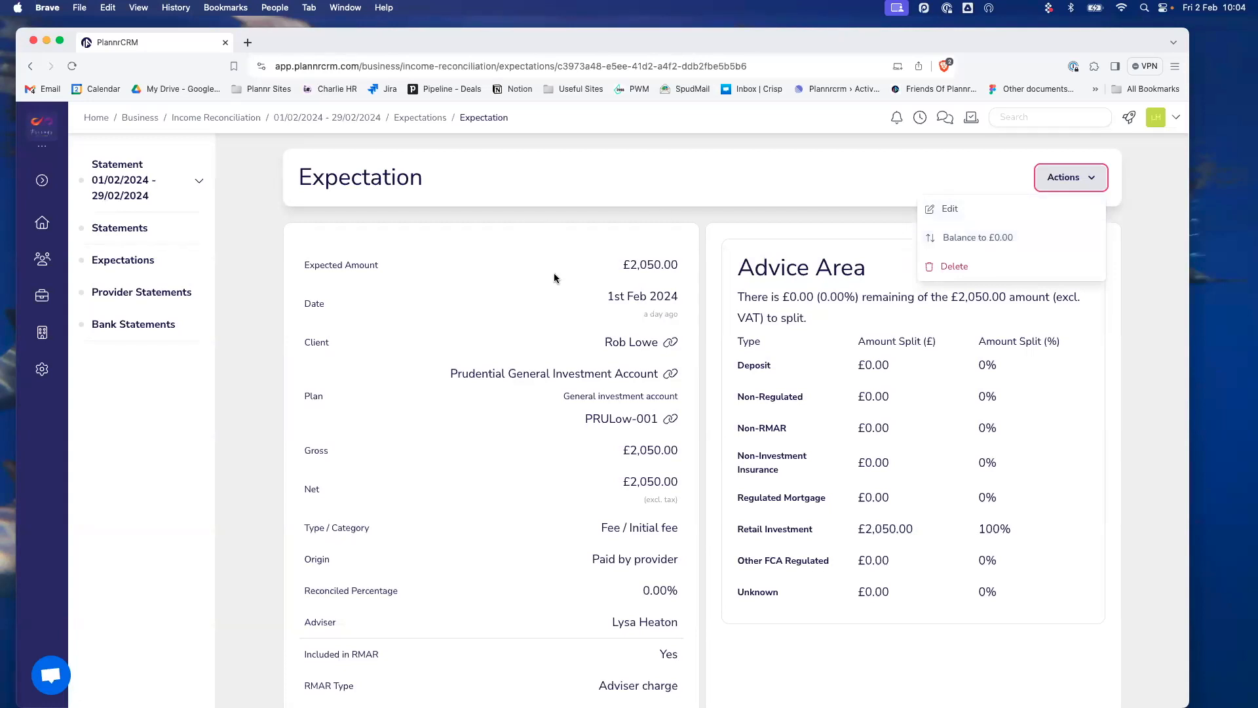
click(664, 234)
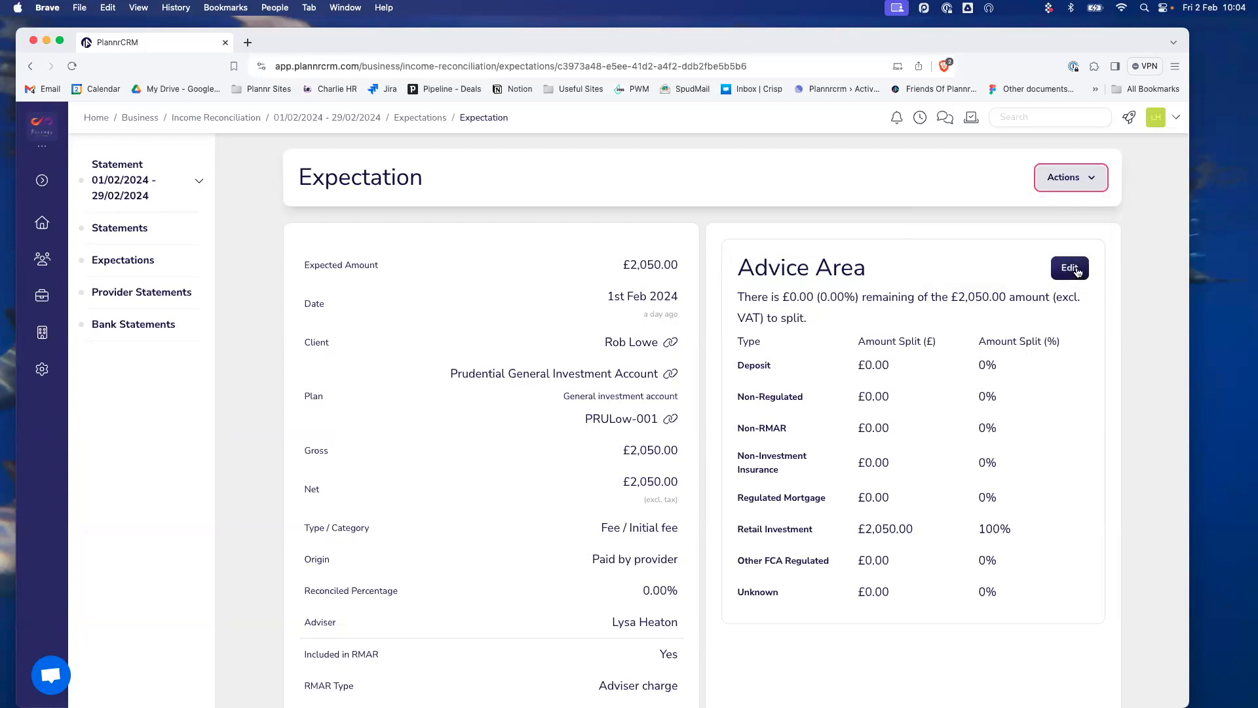
click(1150, 282)
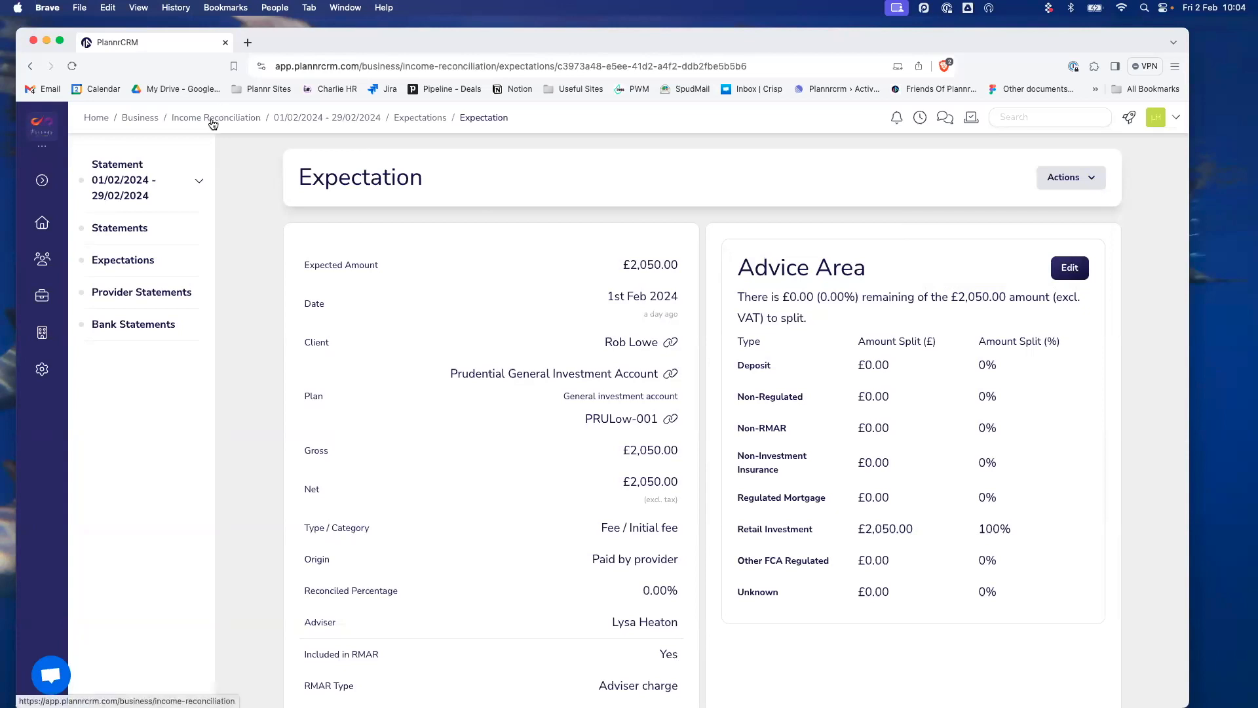
Return to the February 2024 statement's expectations list, showing the filtered client's rows.
click(419, 117)
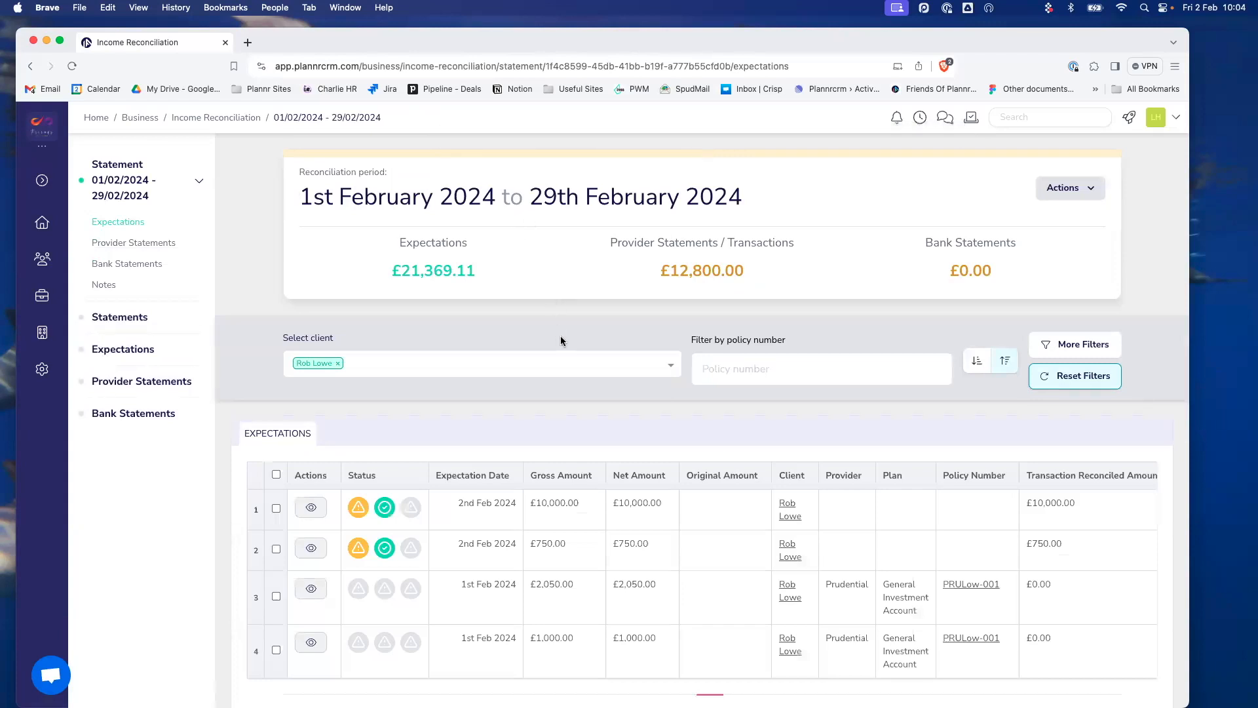
scroll(560, 337, down, 3)
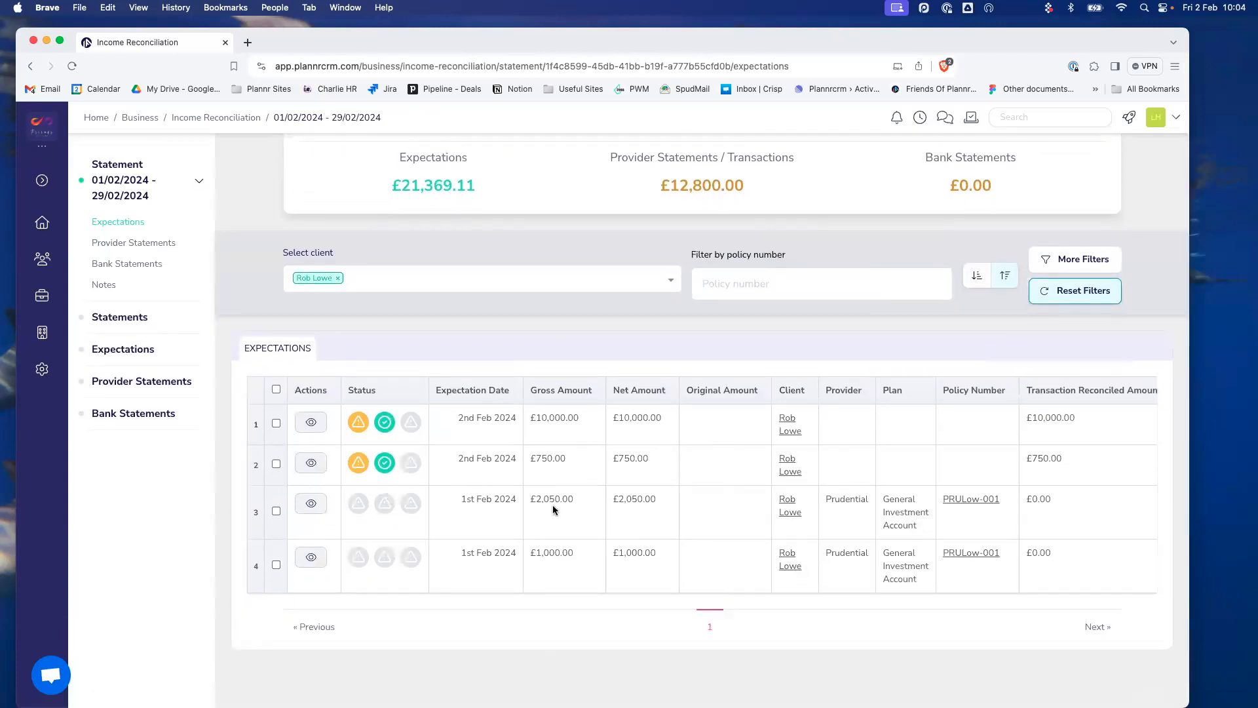
Compare the bulk actions offered when the £750.00 expectation is selected alone and together with the £2,050.00 one.
click(276, 464)
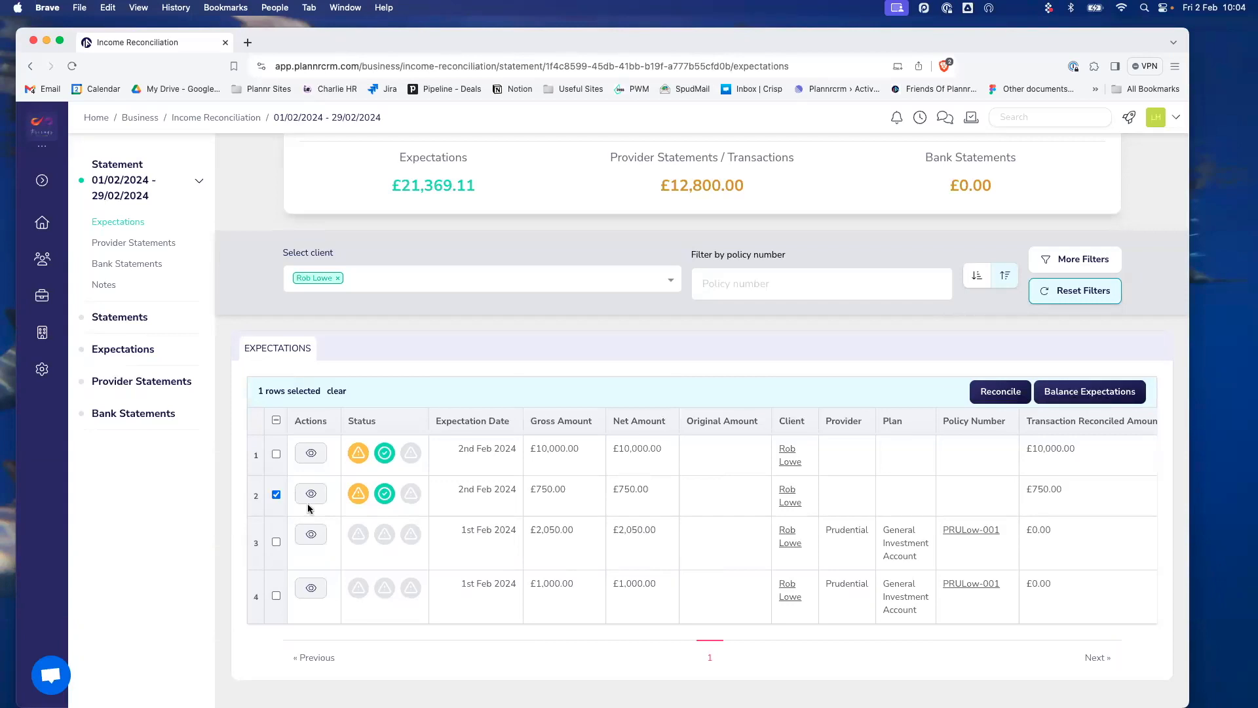
click(276, 542)
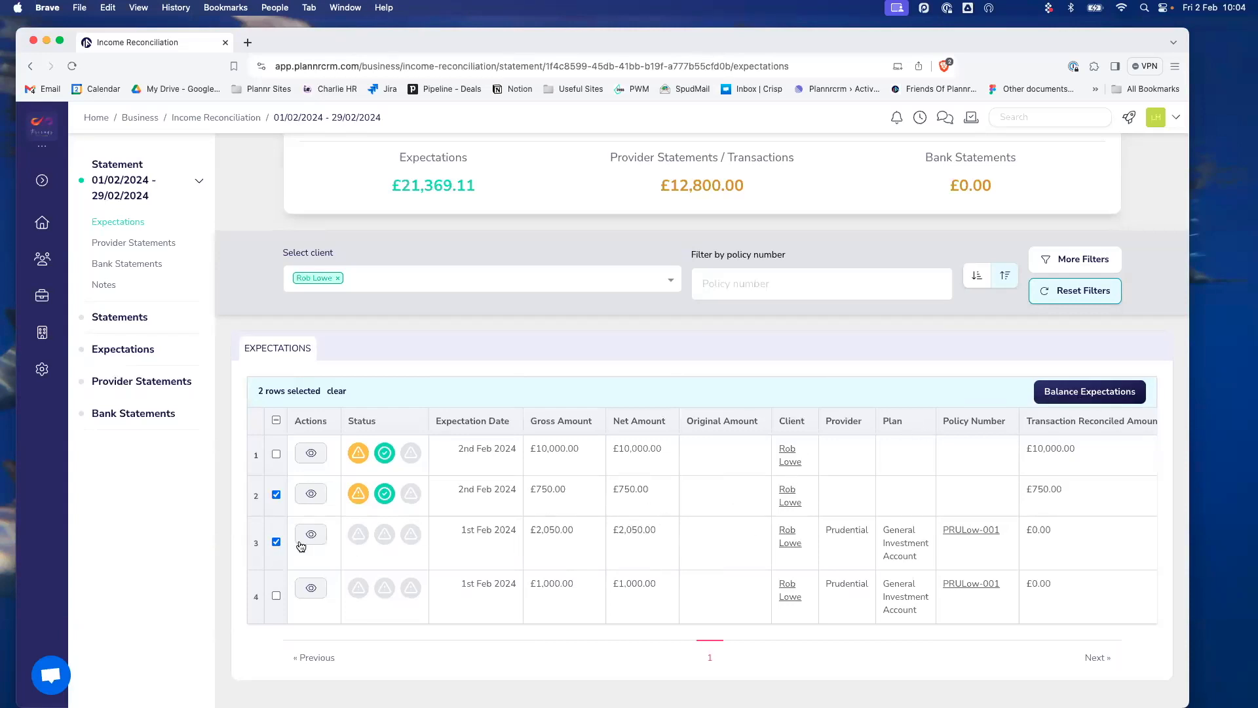
click(275, 542)
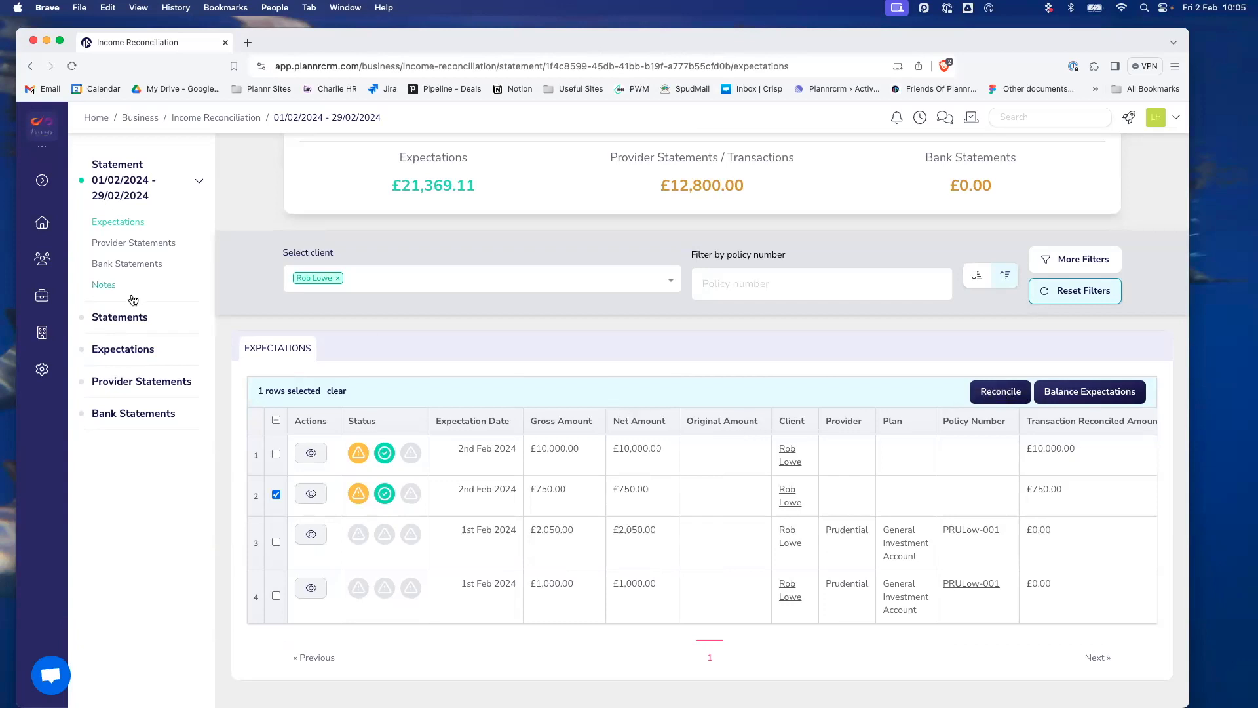
Start a new provider statement from the February 2024 period's provider statements, with Prudential as the provider.
click(142, 248)
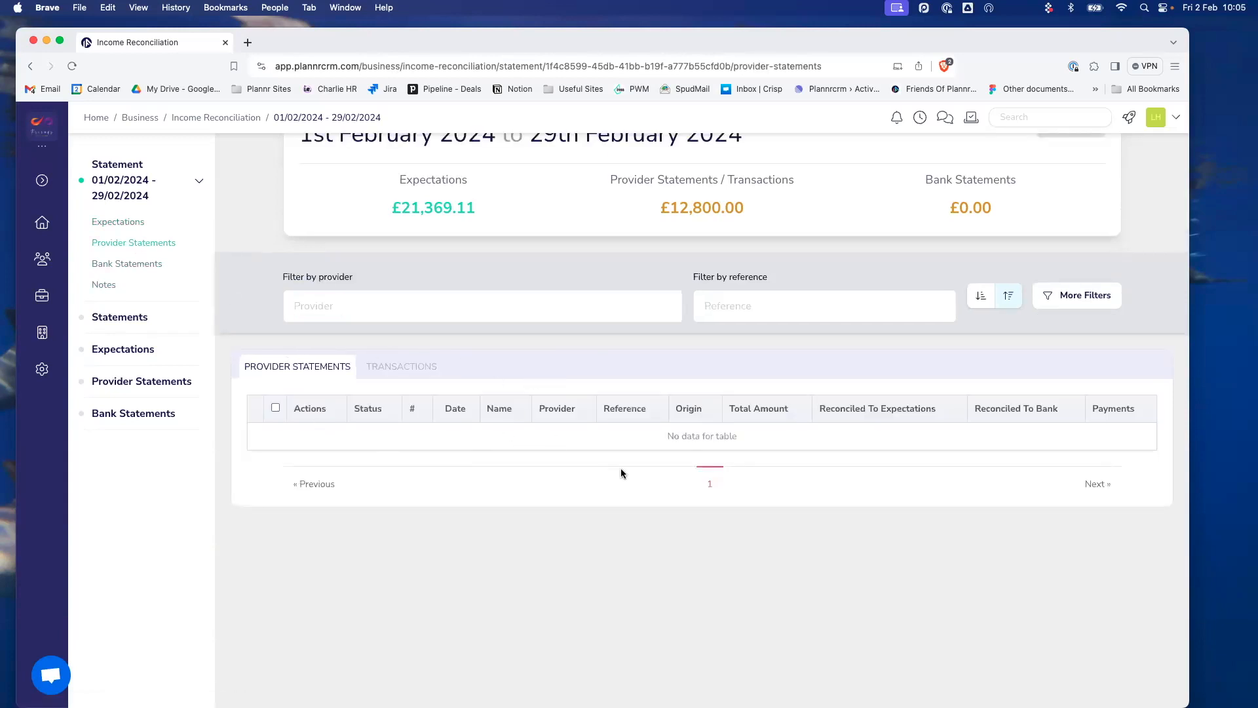
scroll(622, 468, up, 2)
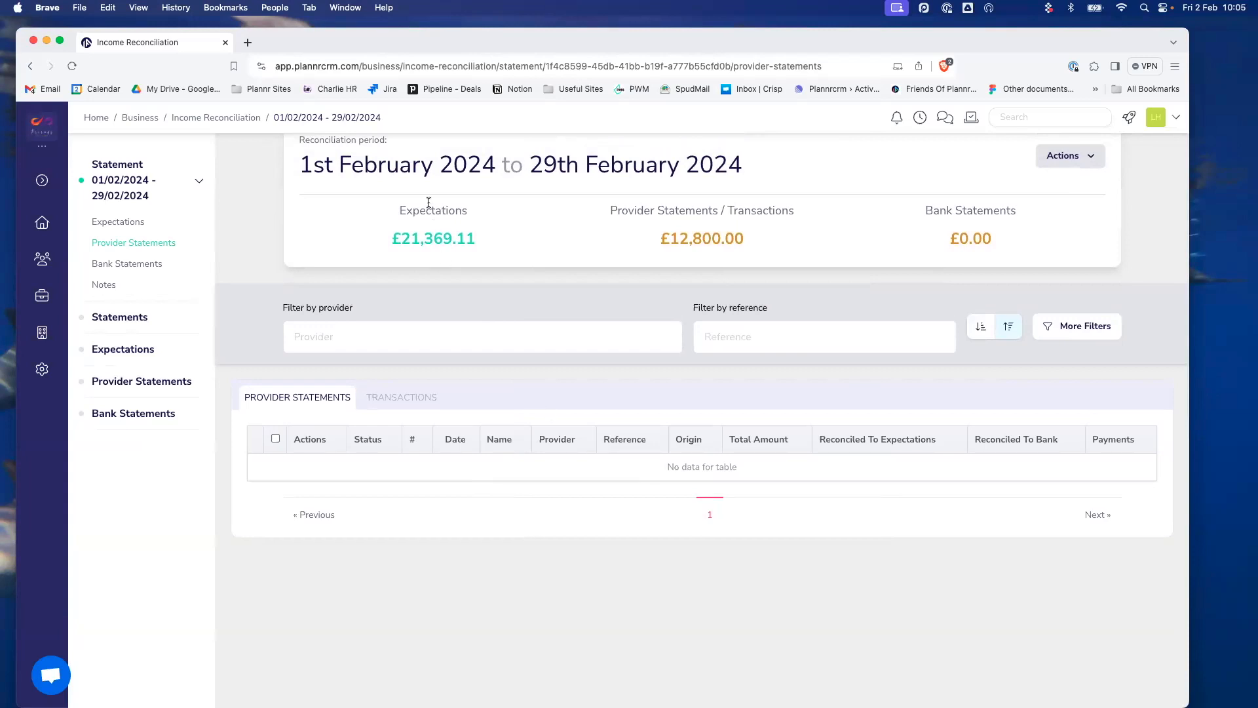
click(1042, 164)
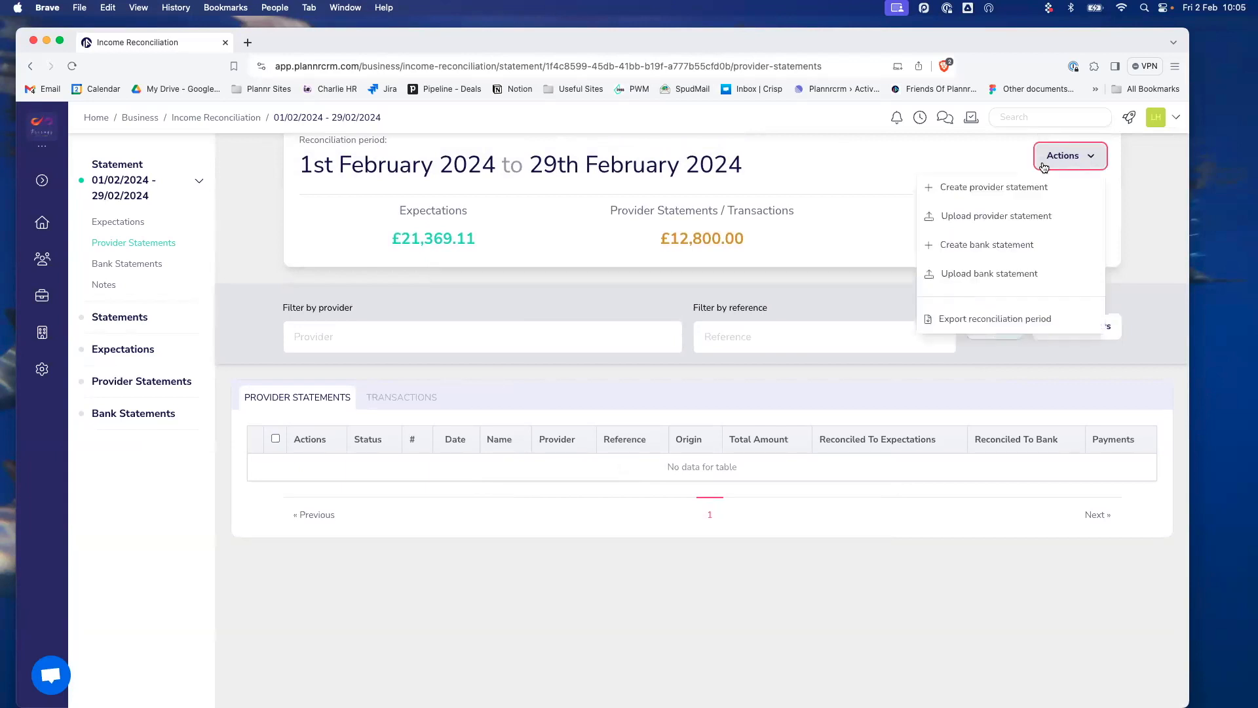
click(993, 189)
click(898, 280)
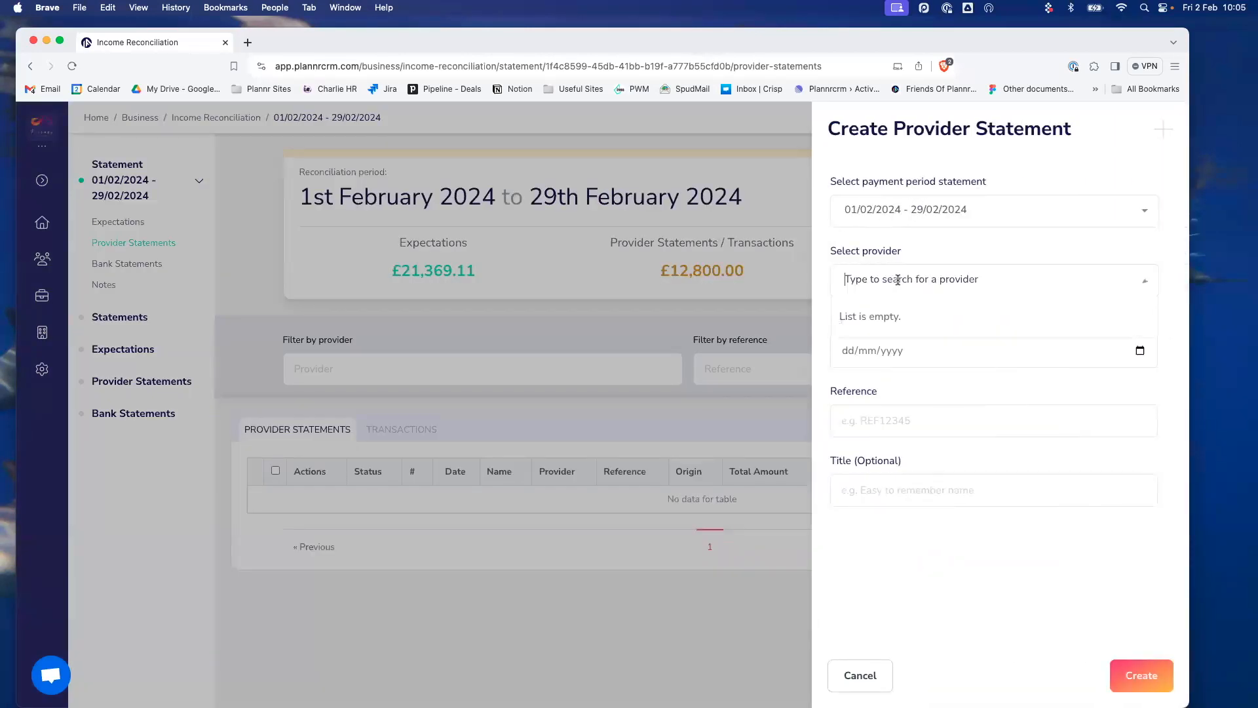
text(Pru)
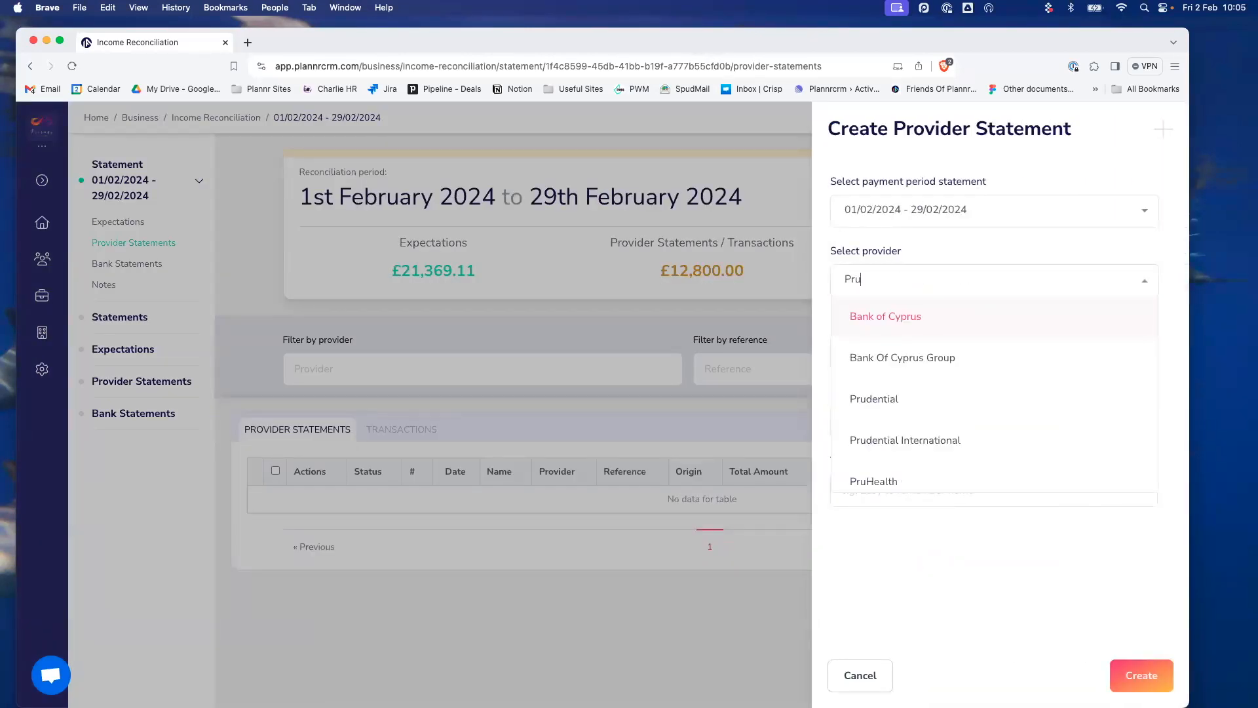
text(dential)
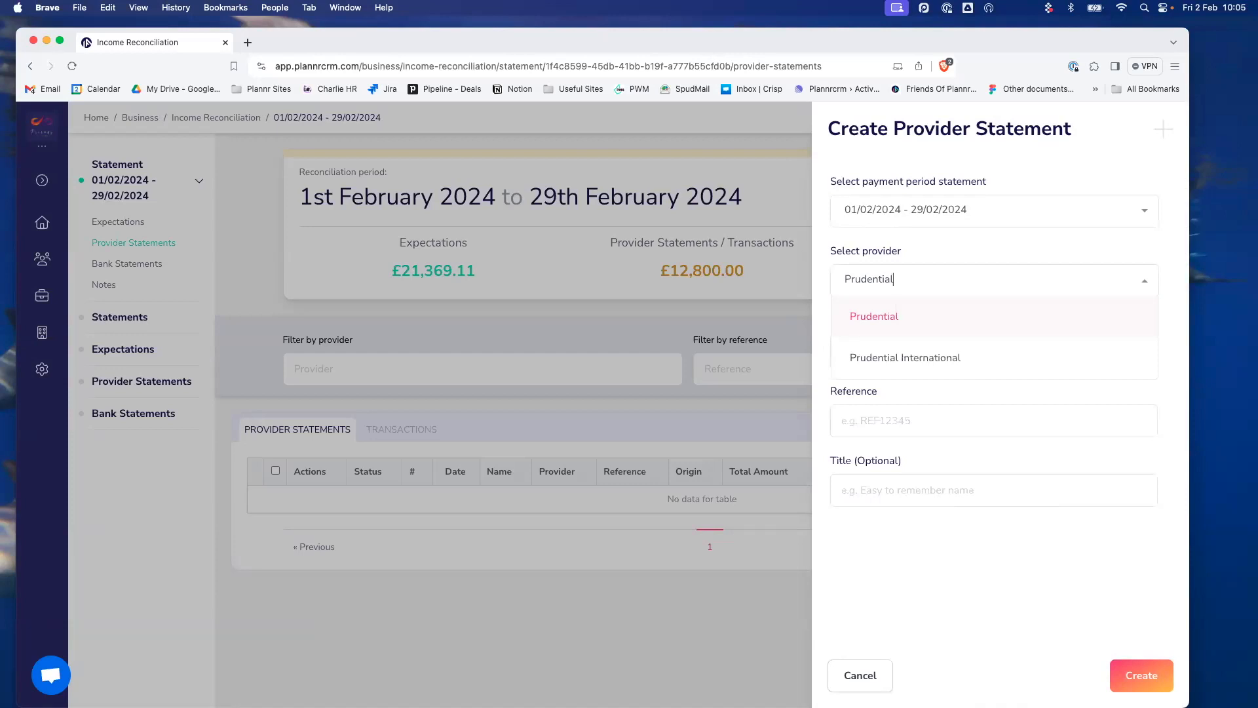
click(908, 316)
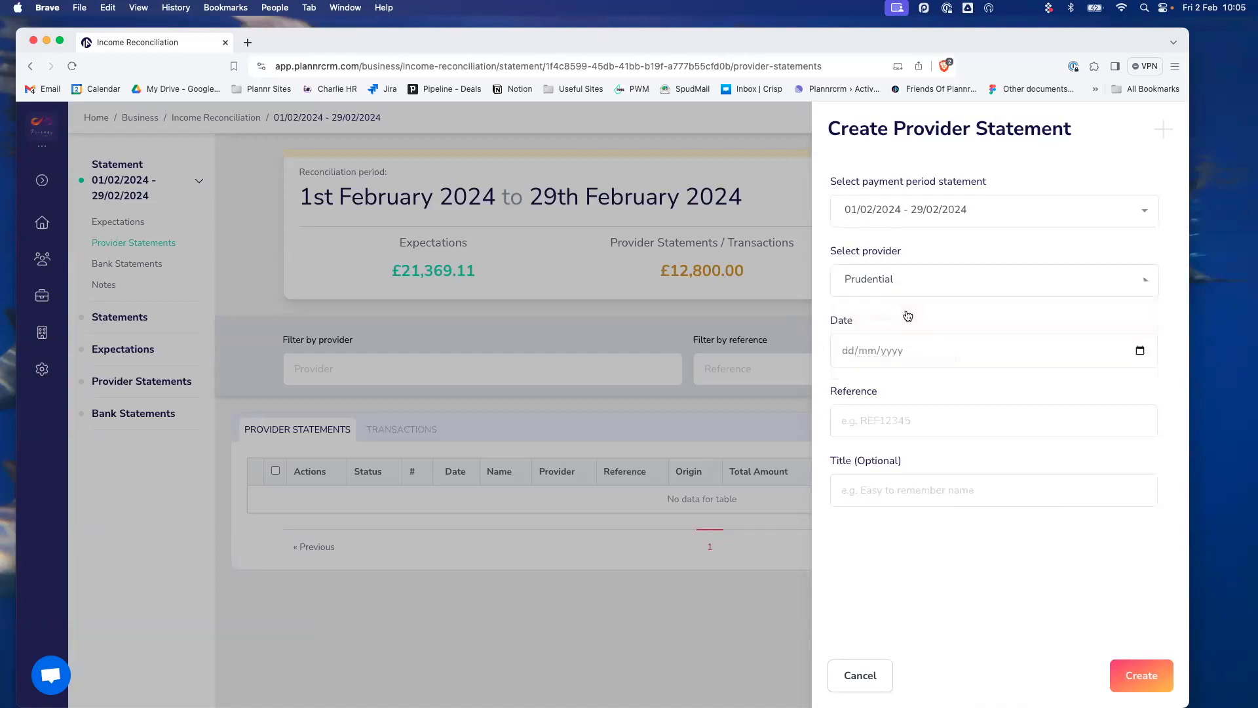
Date the provider statement 02/02/2024, give it the reference "Pru - Feb" and create it.
click(1140, 351)
click(921, 424)
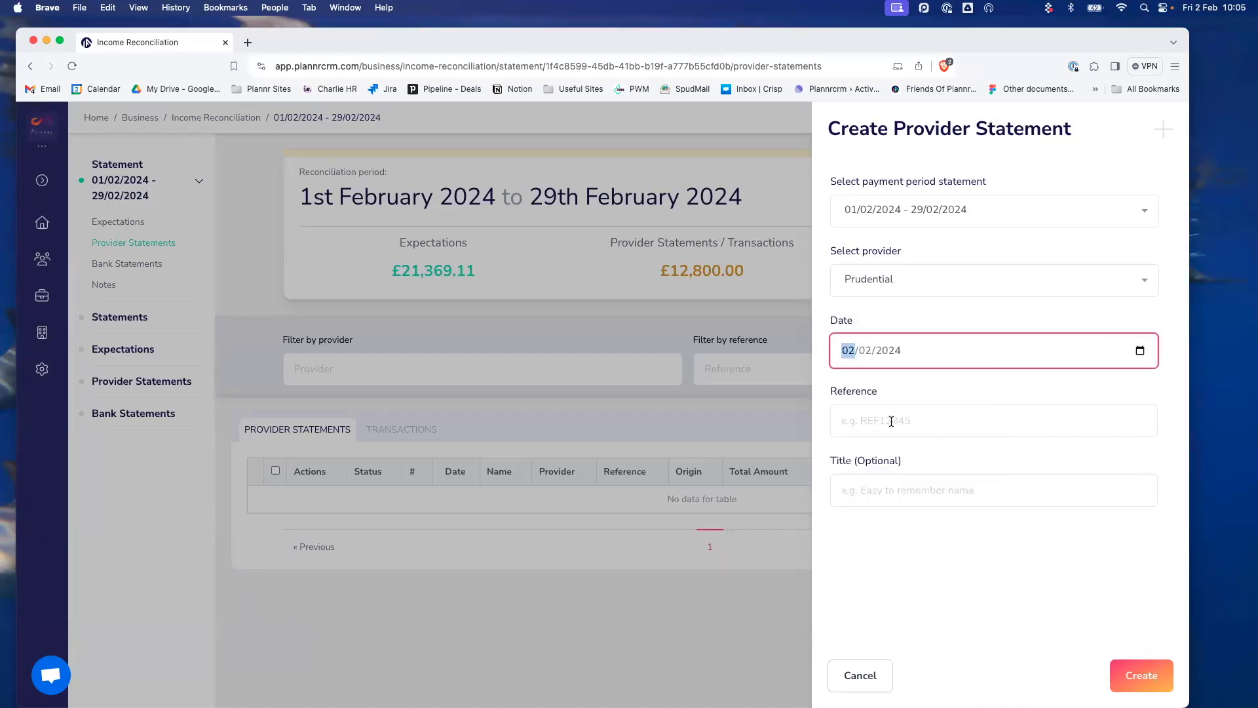
click(883, 420)
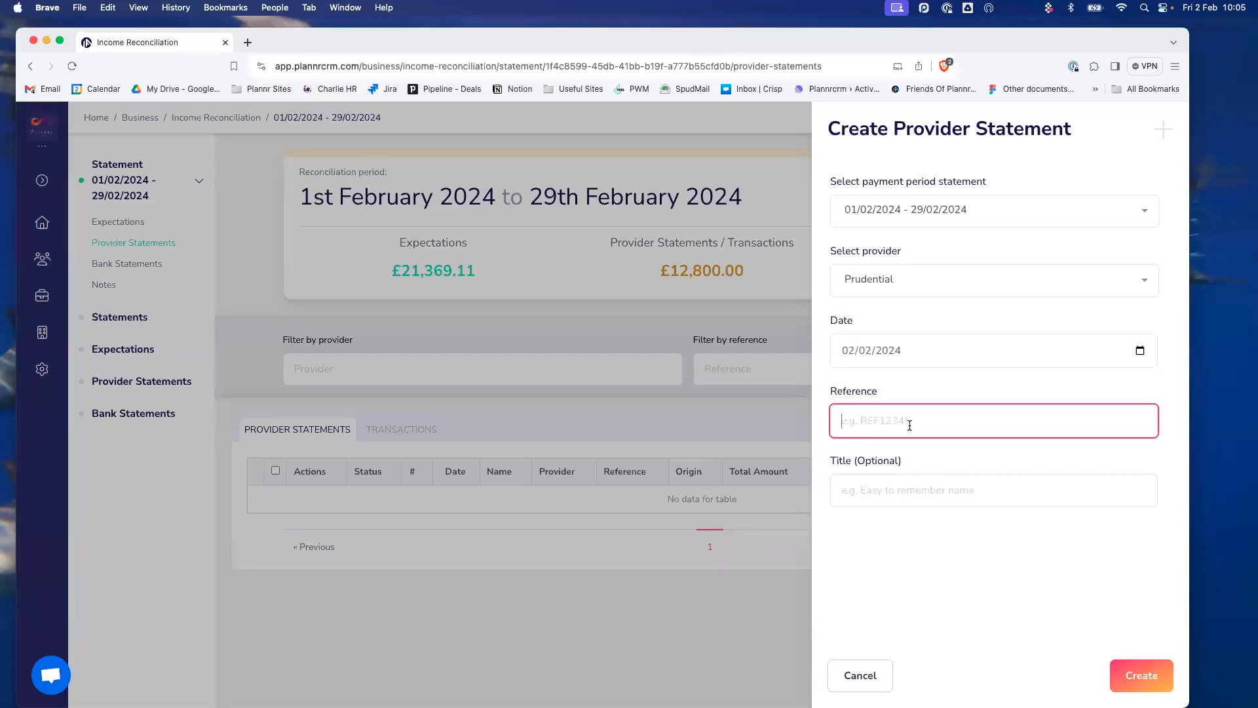
text(Pru - Feb)
click(1141, 675)
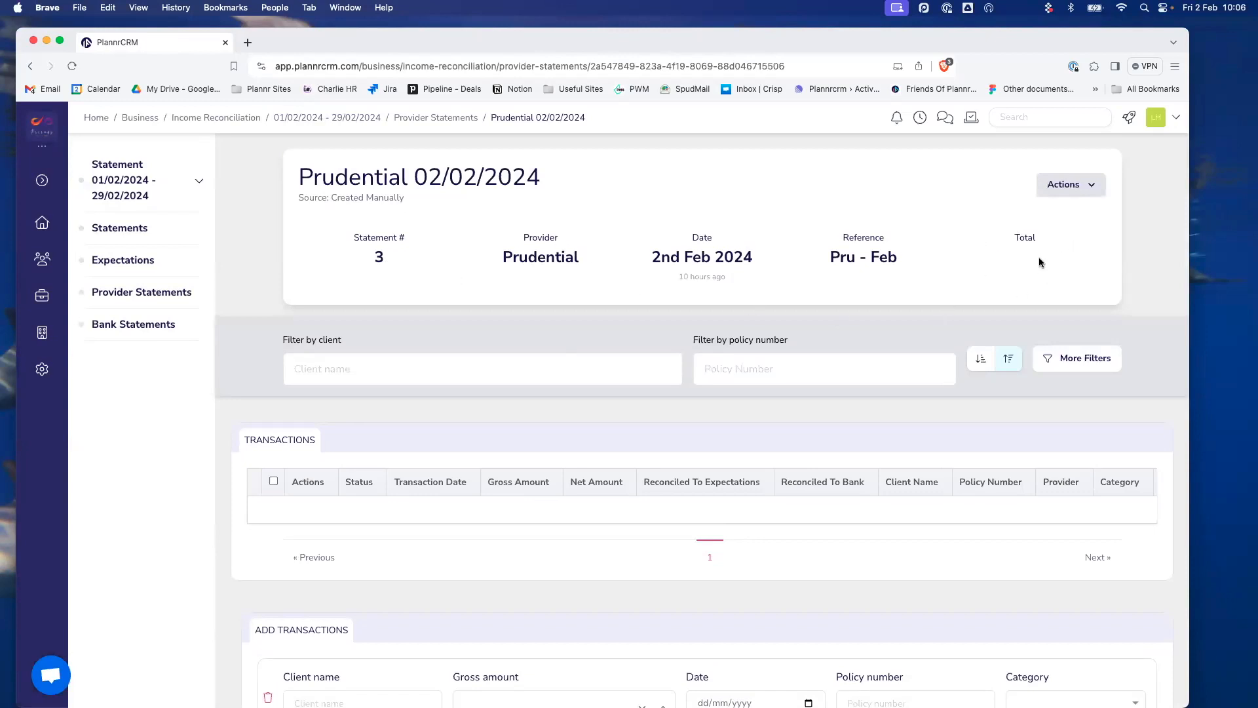
Check which actions are available for the new Prudential statement, without applying any.
click(1056, 194)
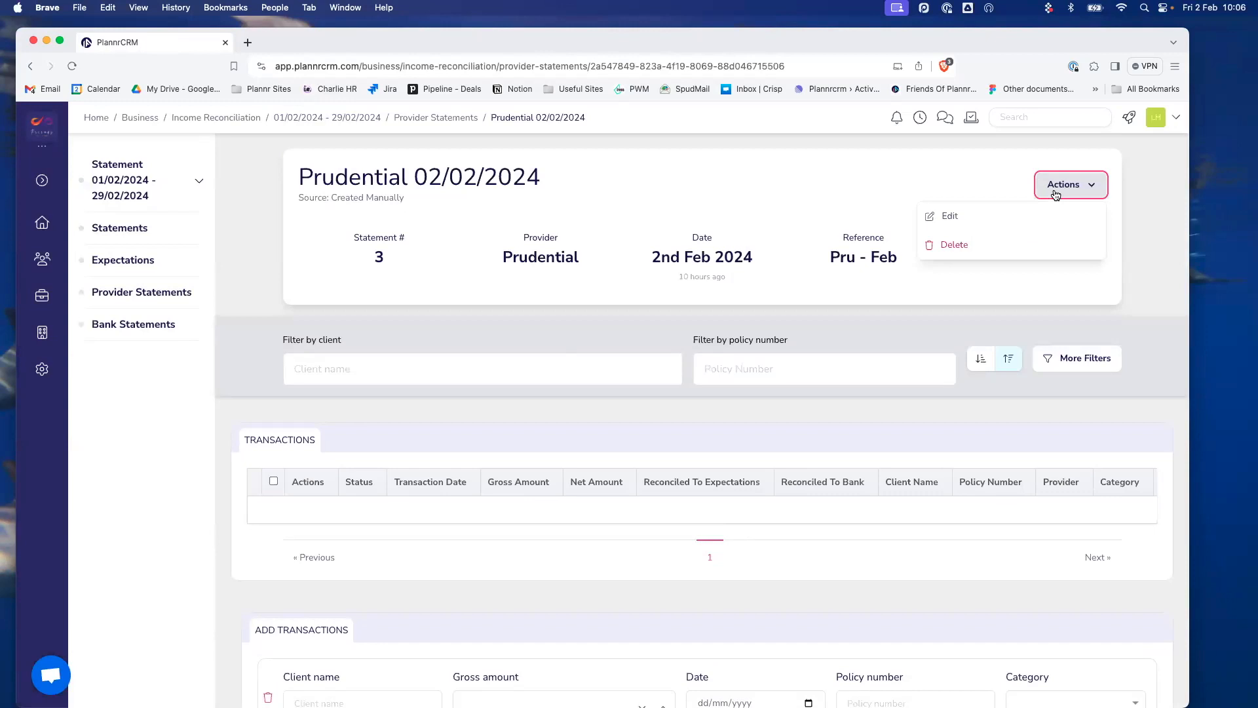
click(804, 197)
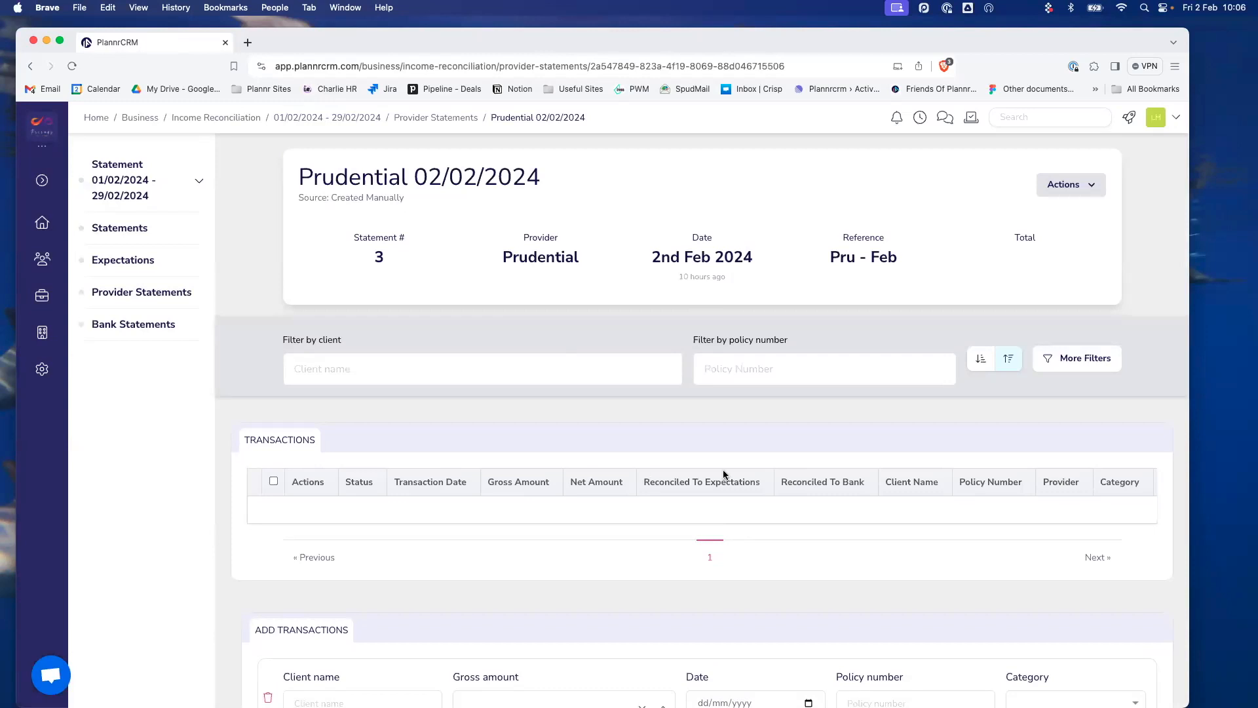
Enter the client's full name, a gross amount of £2,050.00 and the date 02/02/2024 for the first transaction.
scroll(722, 470, down, 3)
click(355, 549)
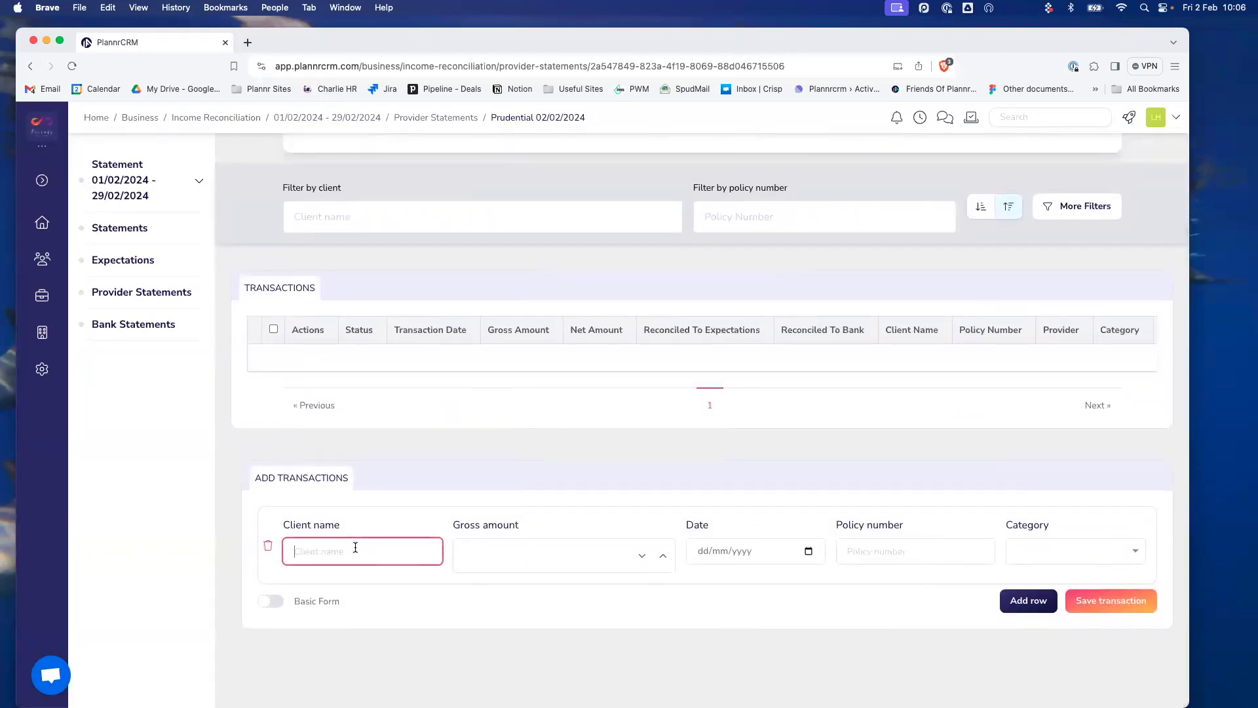
text(Rob Lowe)
click(464, 555)
text(2050)
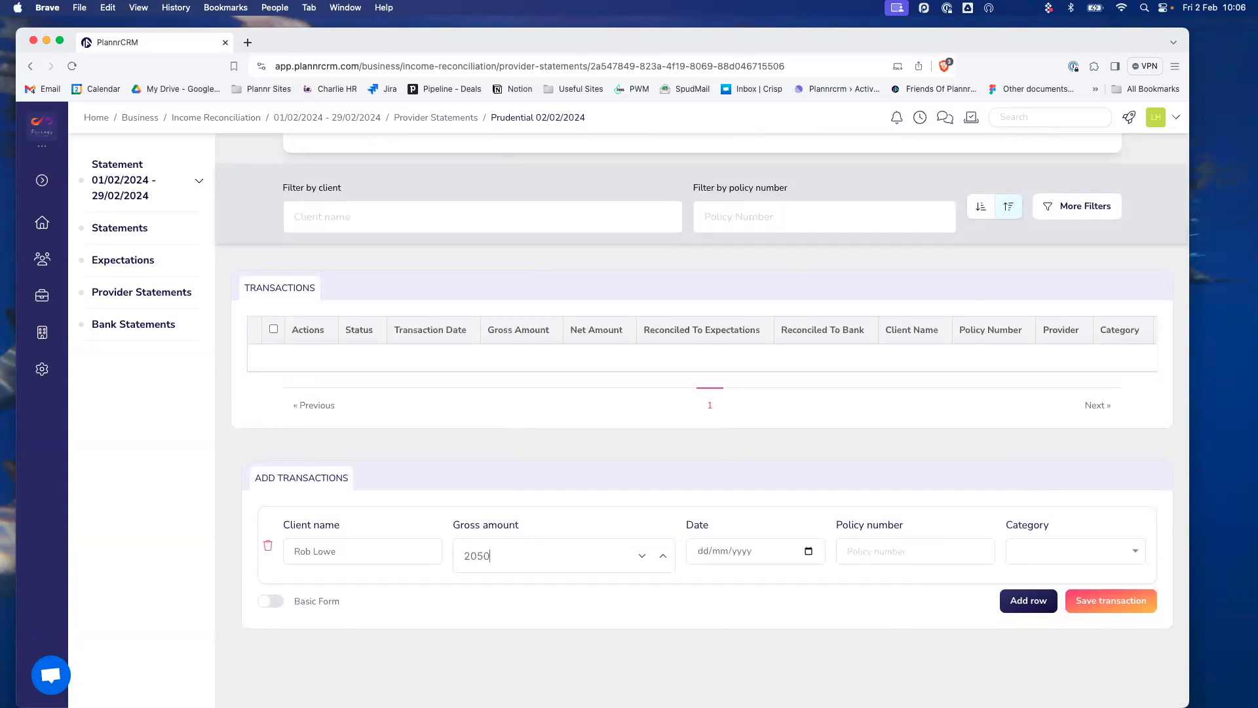
click(809, 560)
click(776, 420)
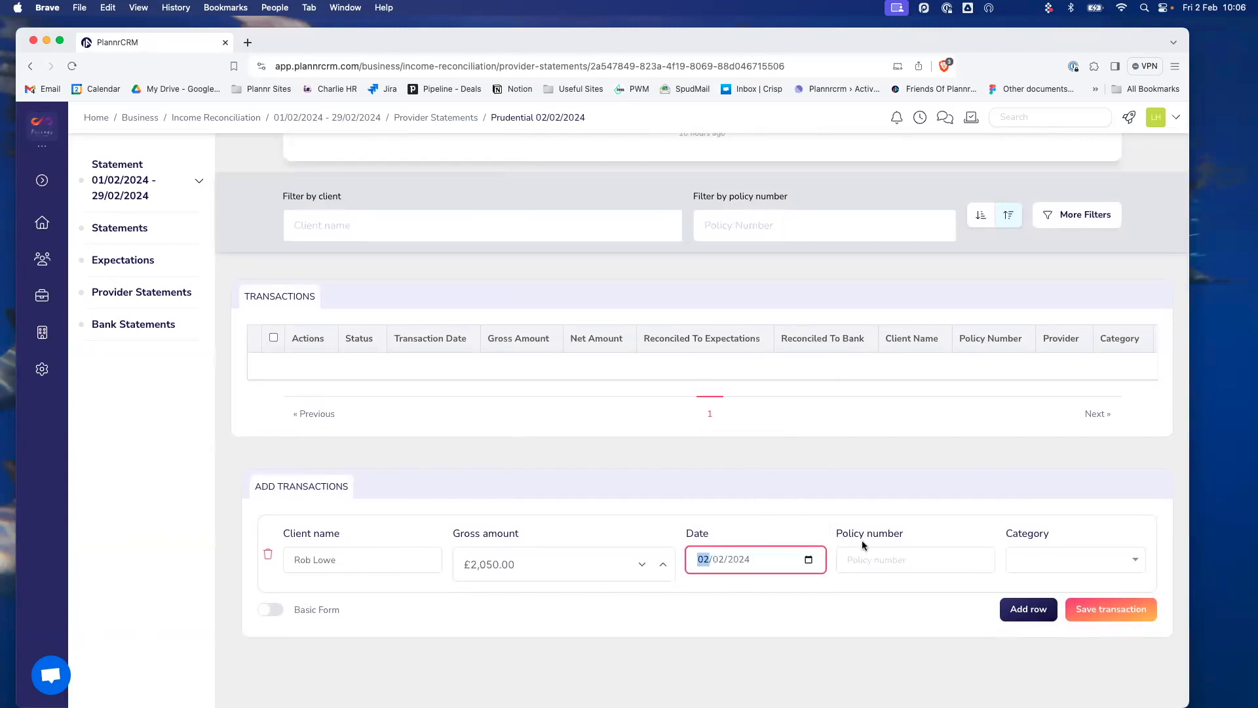
Fill in the first transaction's policy number and set its category to Initial Fee.
click(867, 557)
text(Pru)
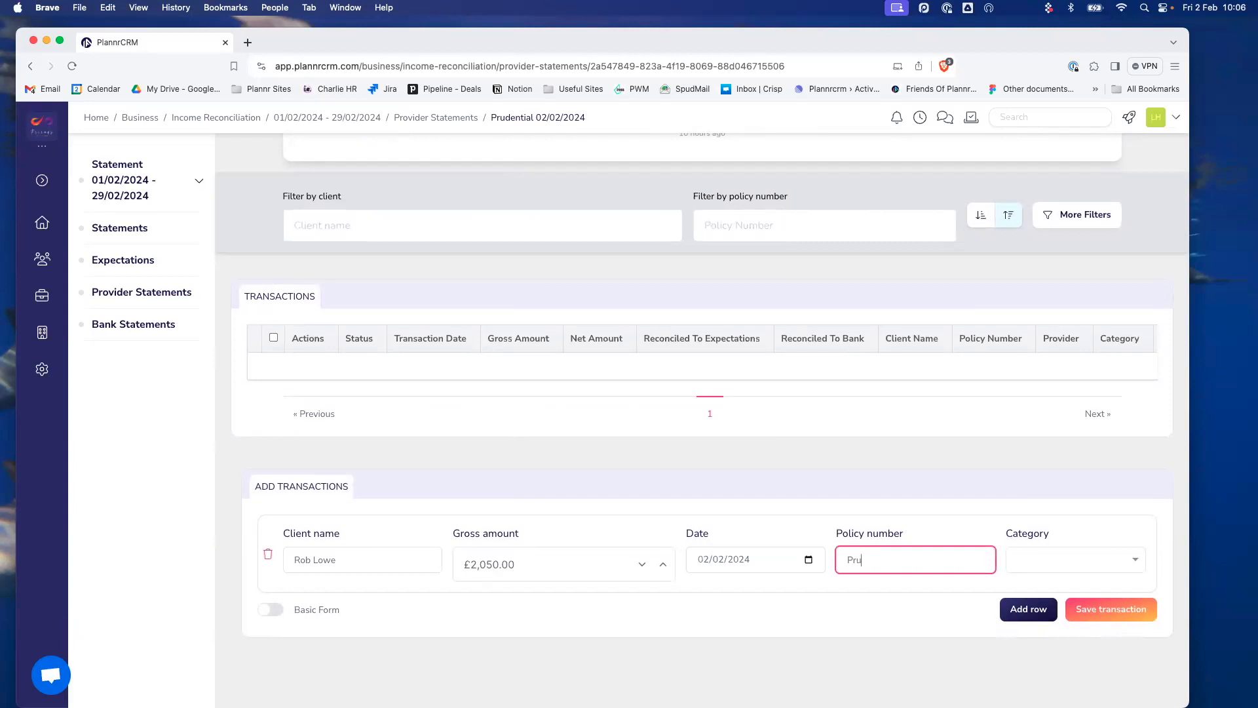
text(Low_001)
click(1075, 557)
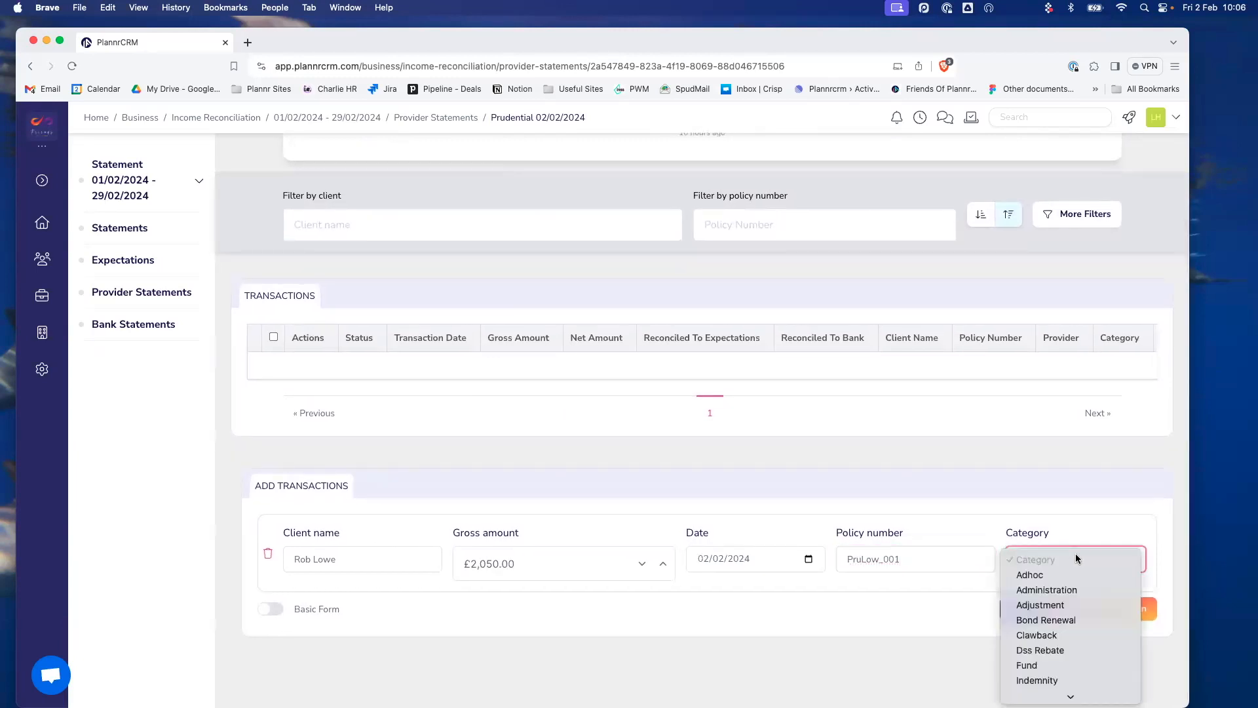
scroll(1094, 621, down, 2)
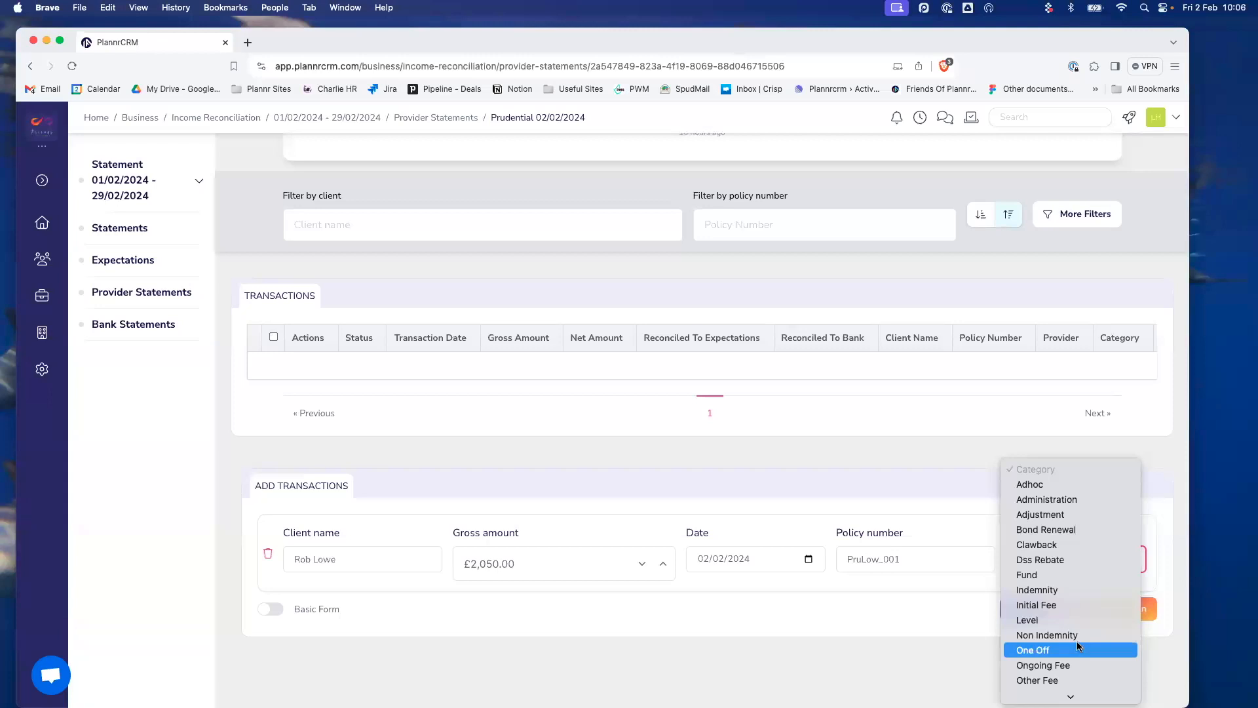
click(1071, 605)
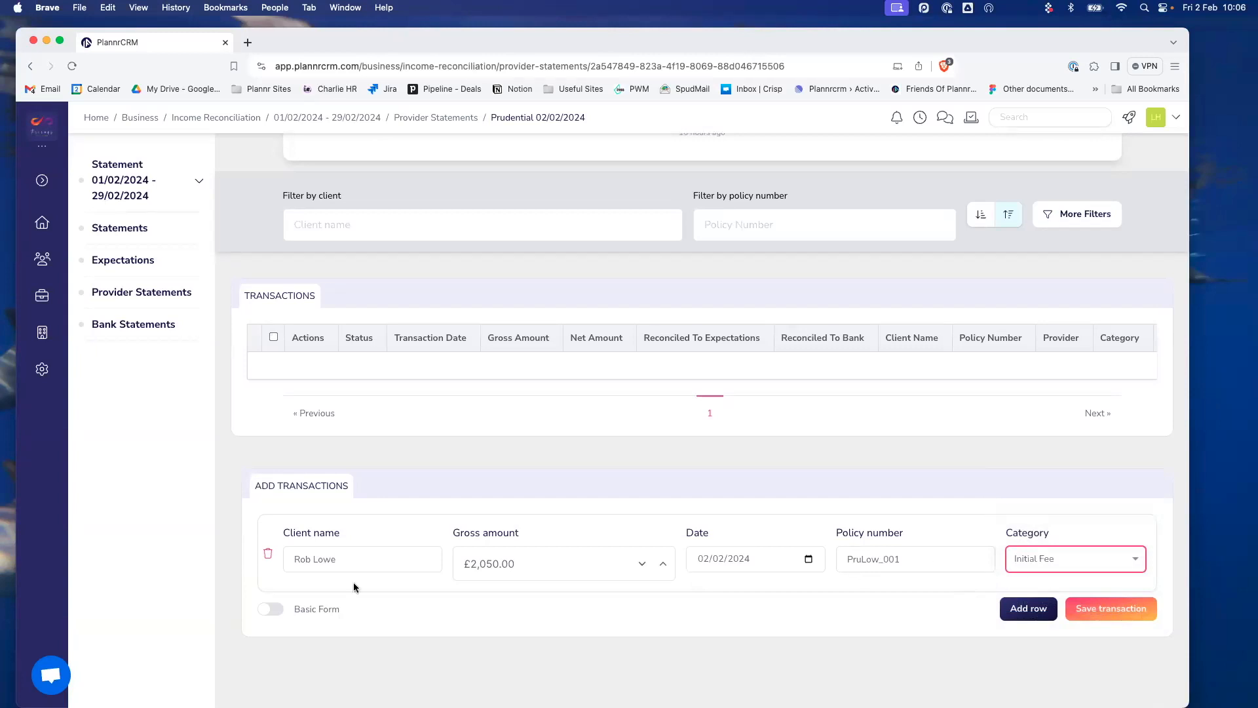
Examine the extra transaction fields in the advanced form, and return to the basic form.
click(268, 610)
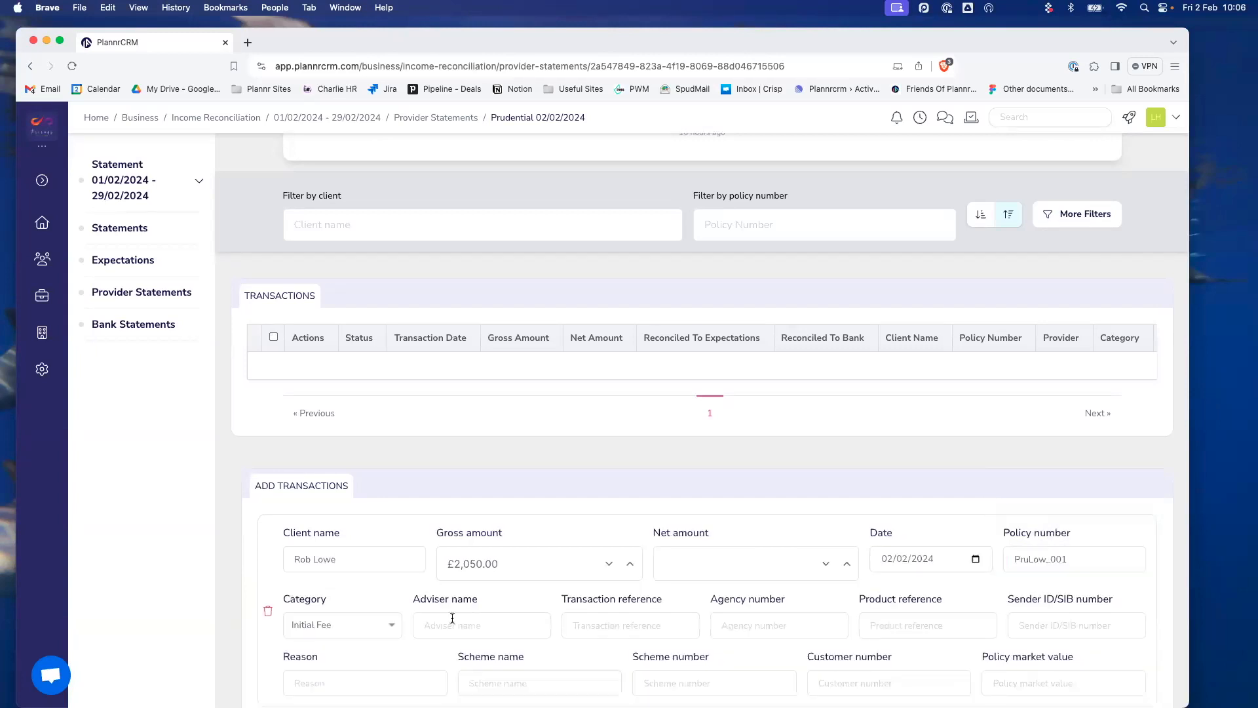
scroll(406, 639, down, 4)
scroll(452, 617, up, 3)
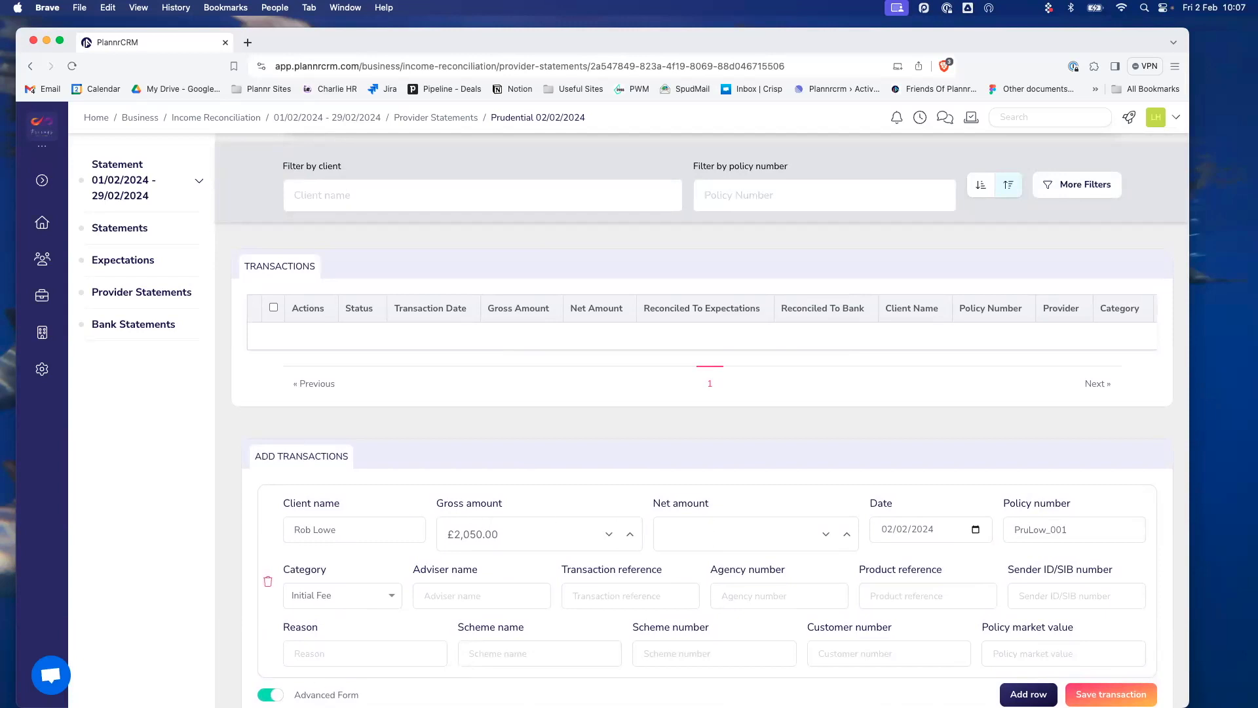
click(313, 692)
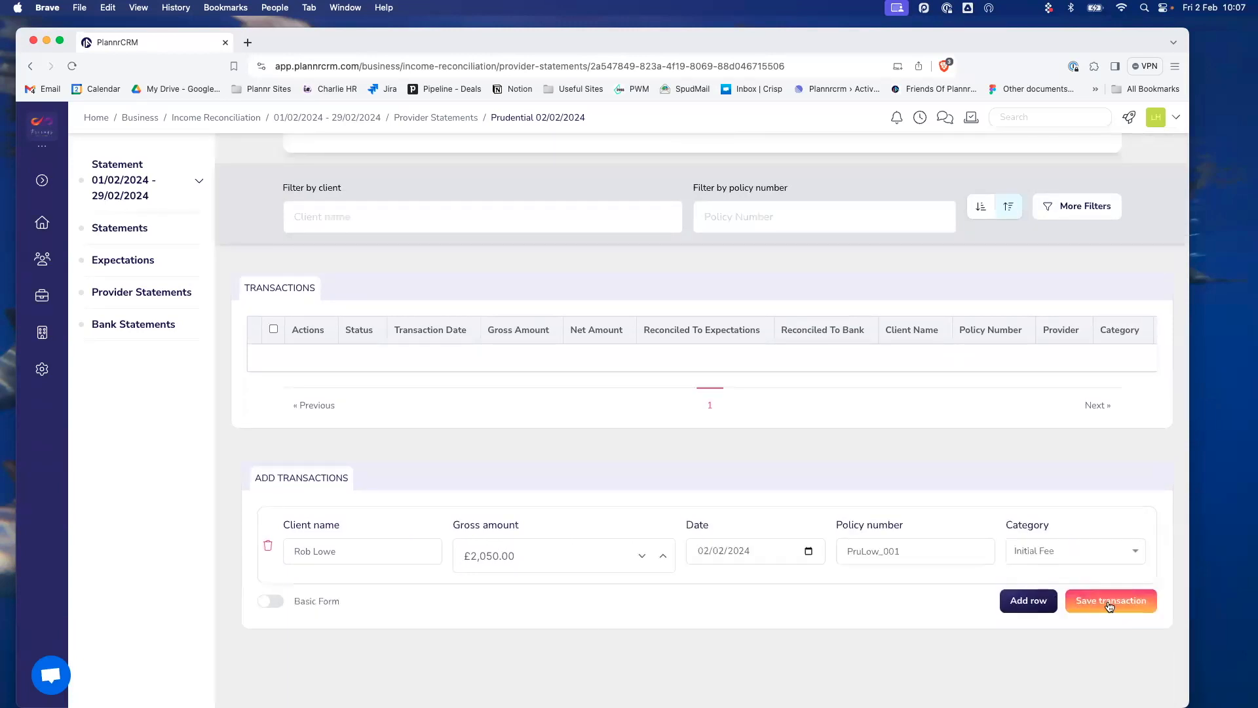
Add a second transaction row and copy the client's name into it from the first row.
click(1038, 604)
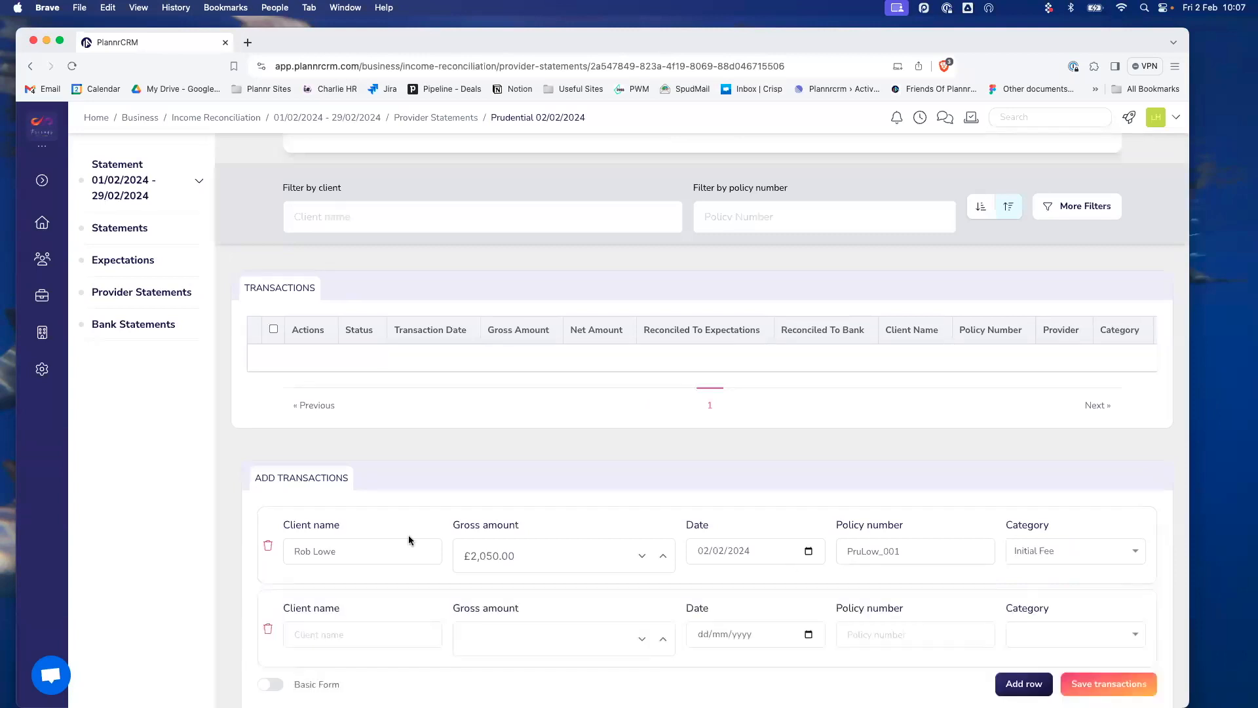
drag(368, 550, 287, 545)
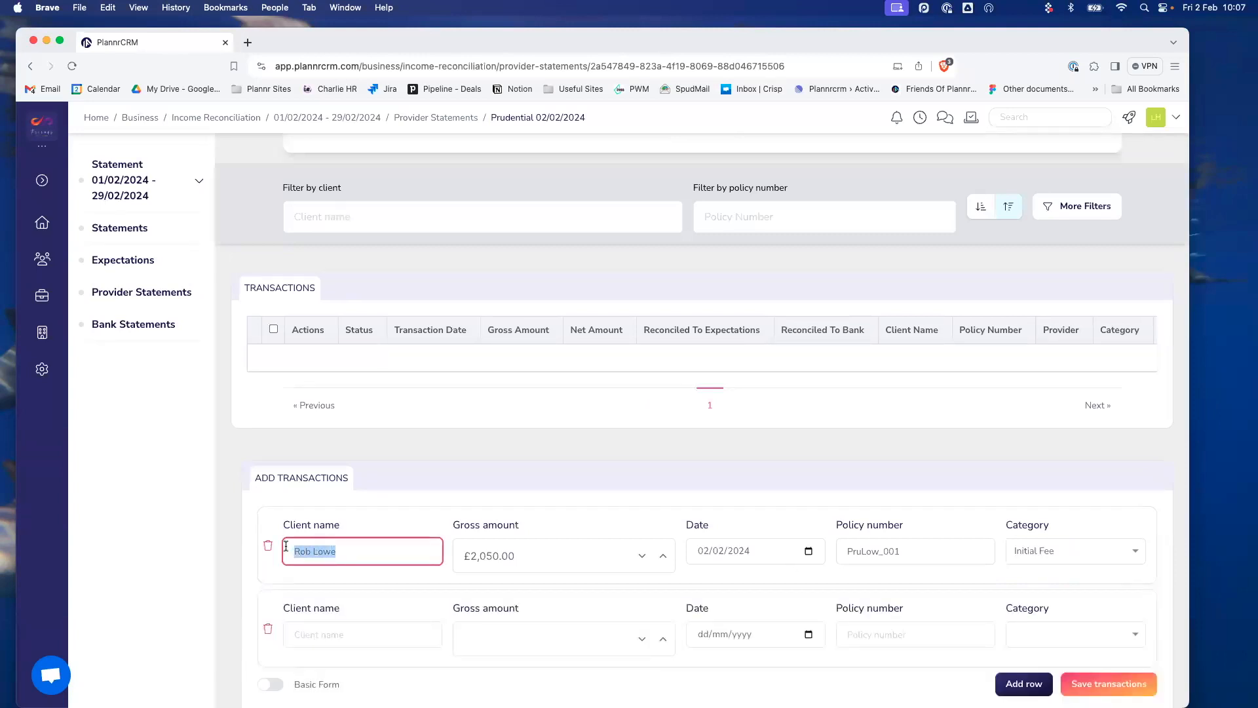
key(super+c)
click(359, 636)
key(super+v)
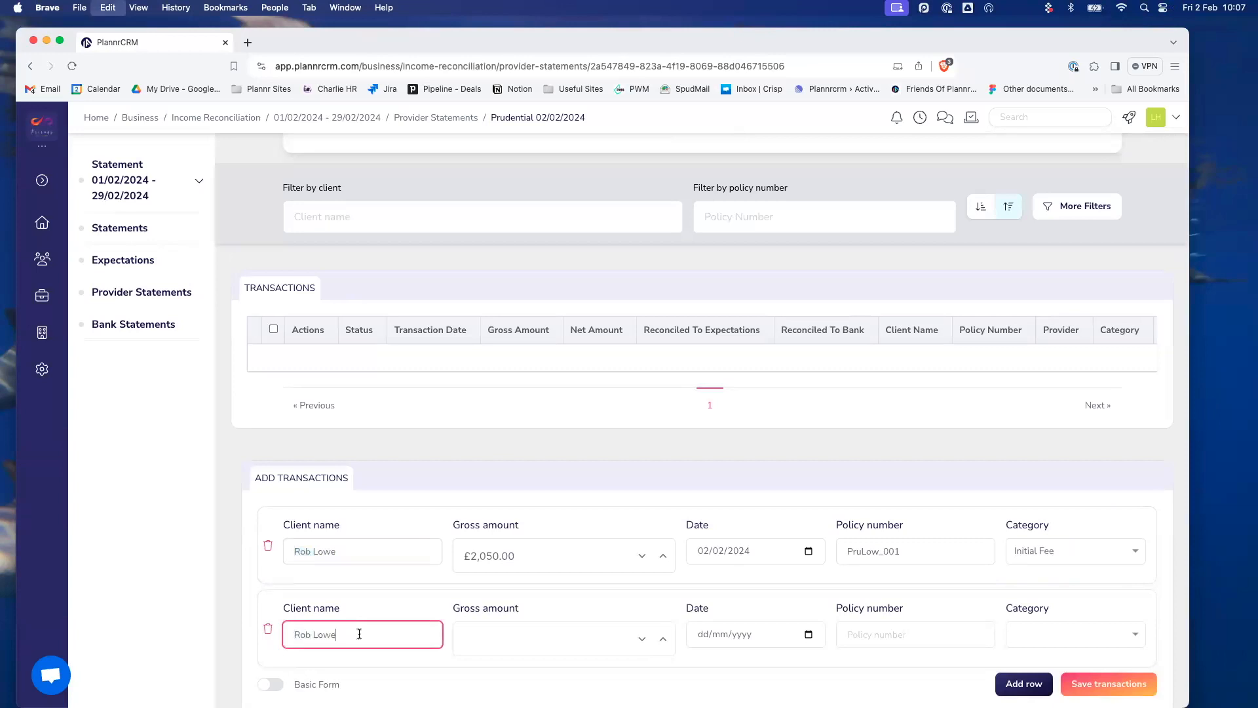
Give the second transaction a gross amount of £1,000.00, the date 02/02/2024 and the first row's policy number.
click(567, 635)
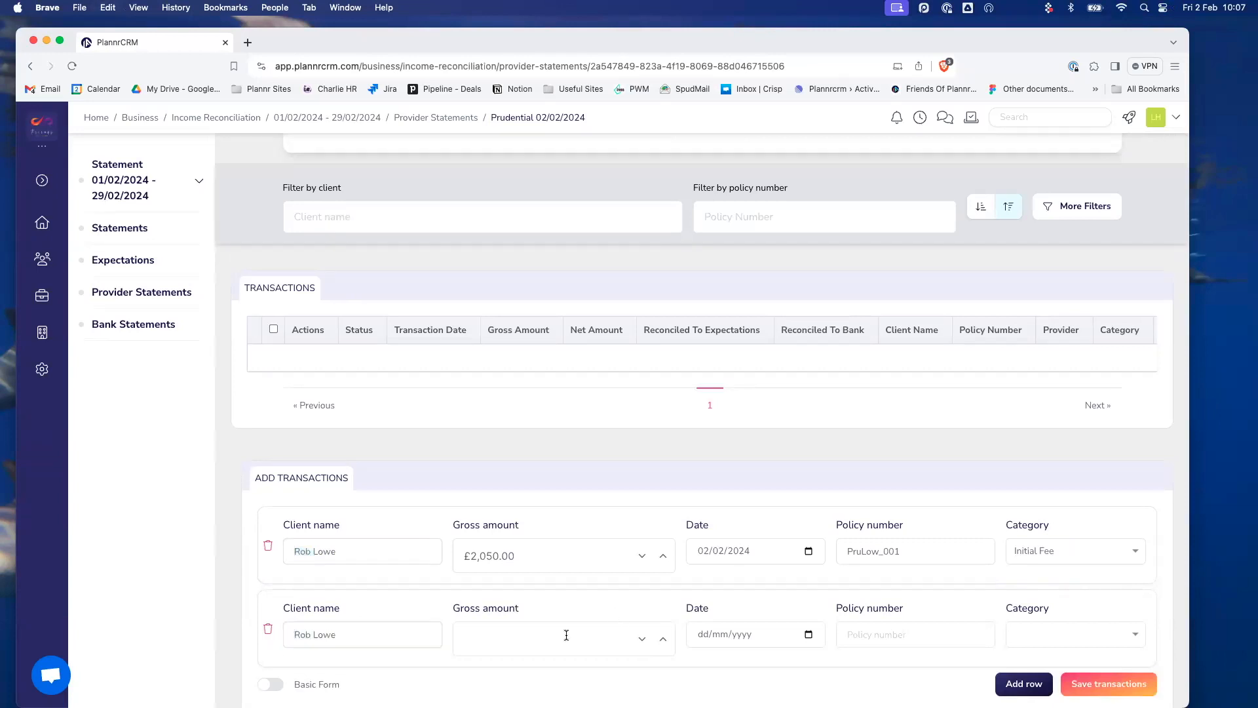
text(1,000)
click(809, 635)
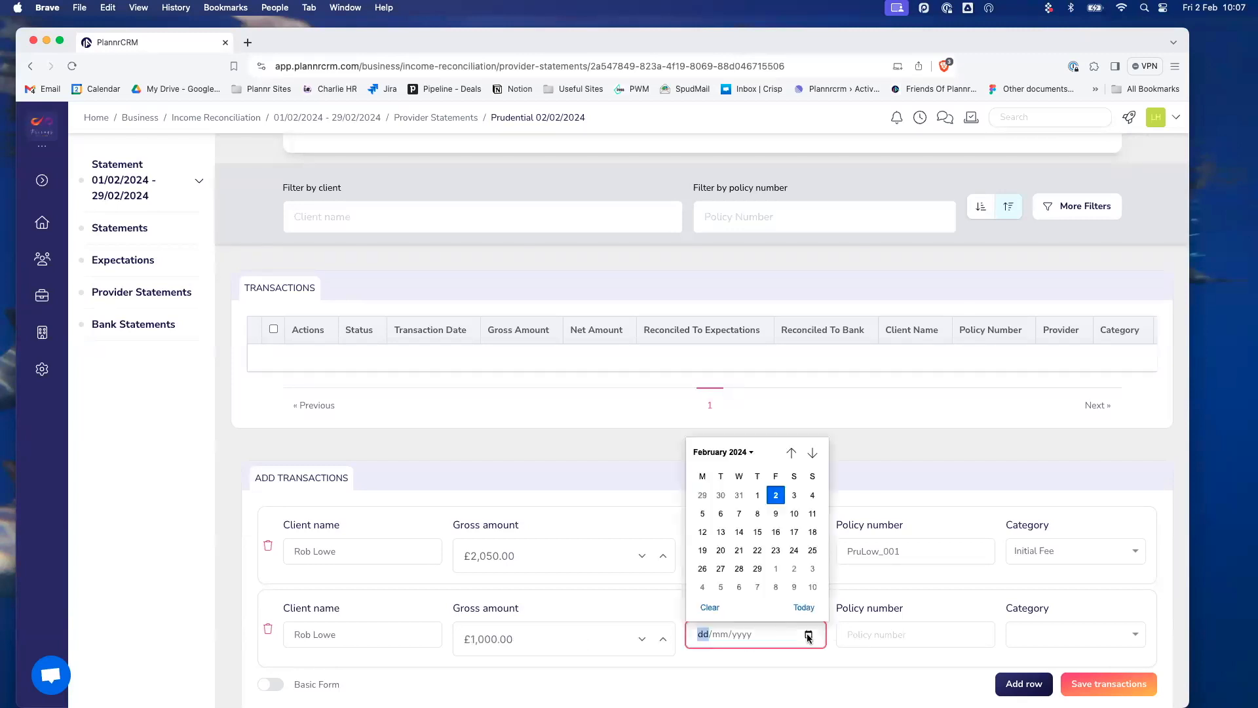
click(776, 494)
drag(915, 556, 834, 552)
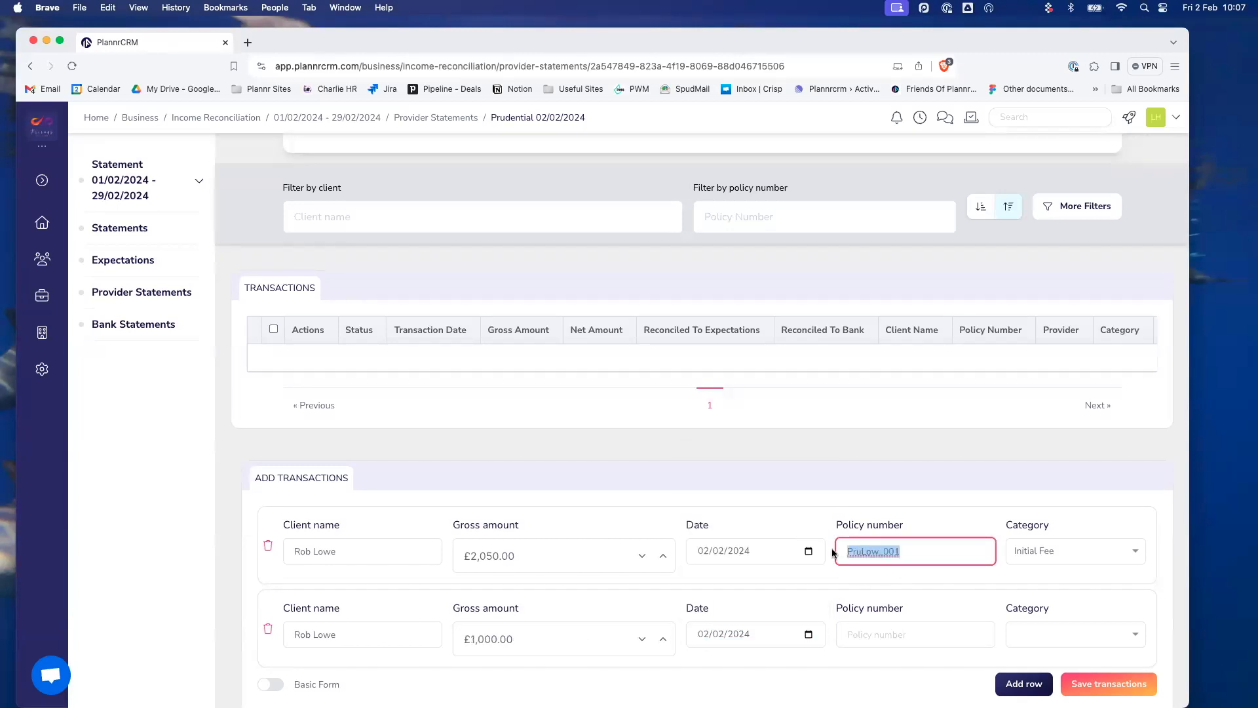
click(894, 638)
key(super+v)
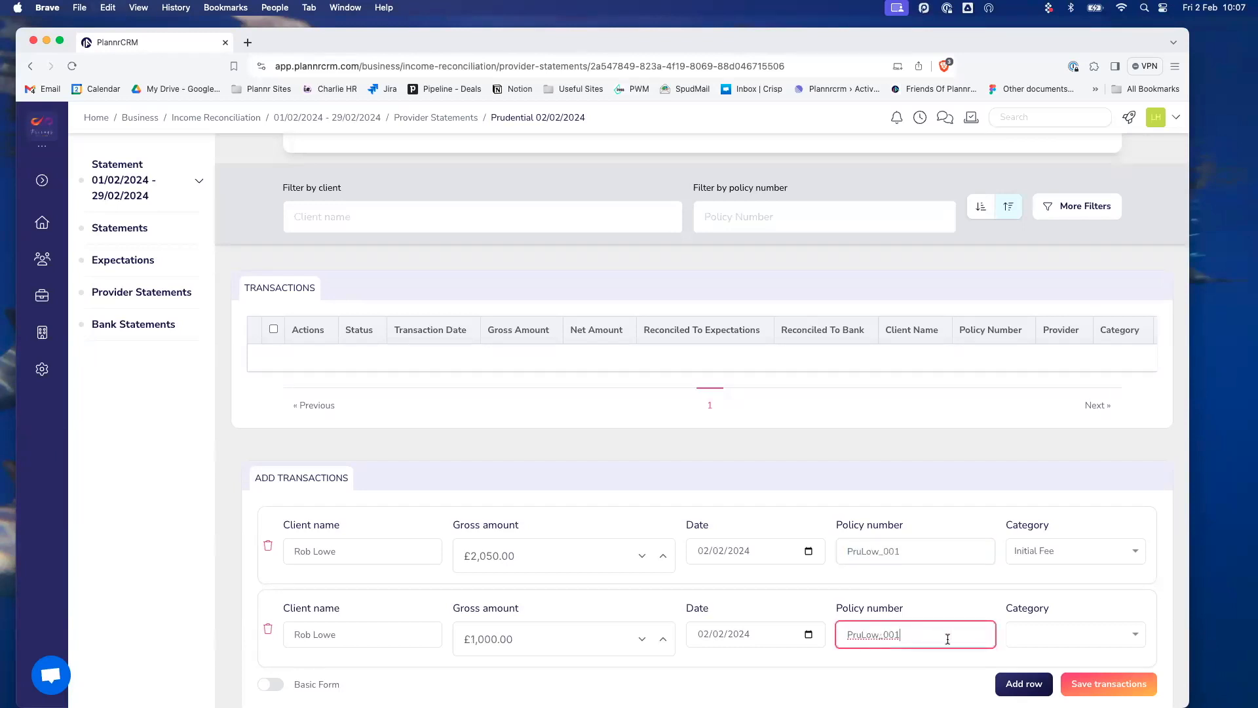
Set the second transaction's category to Ongoing Fee and save both transactions to the Prudential statement.
click(1089, 636)
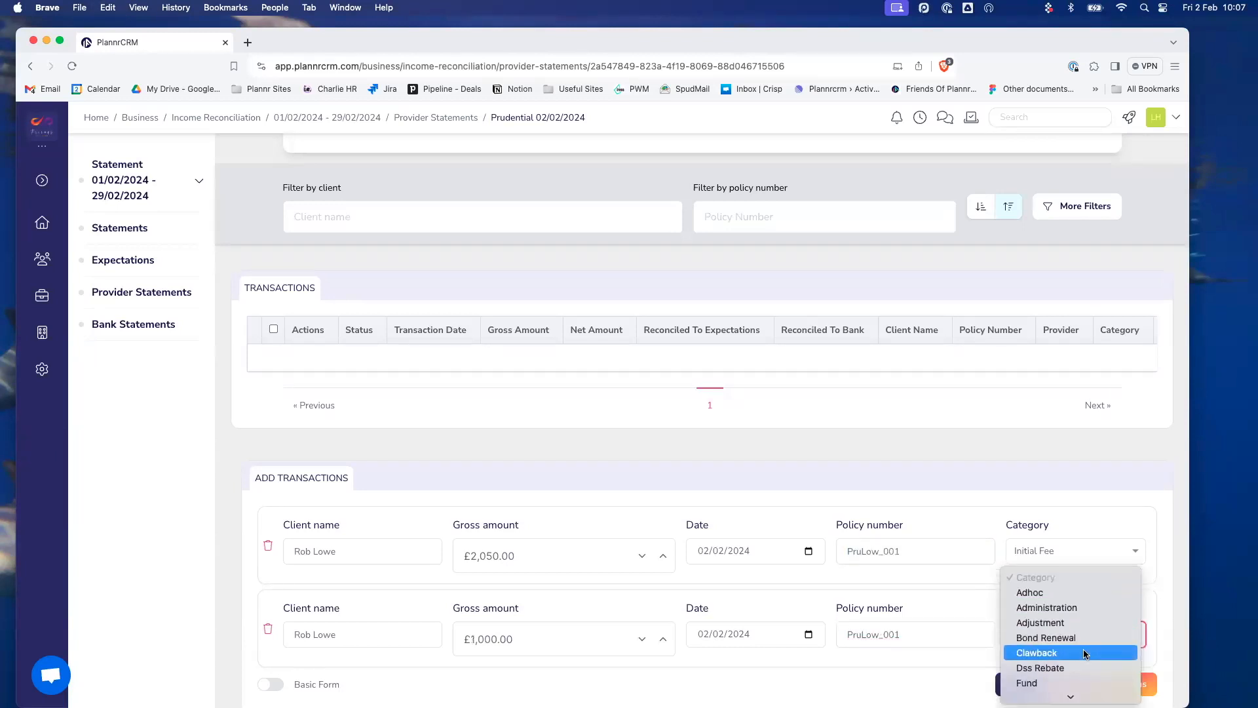
click(1080, 684)
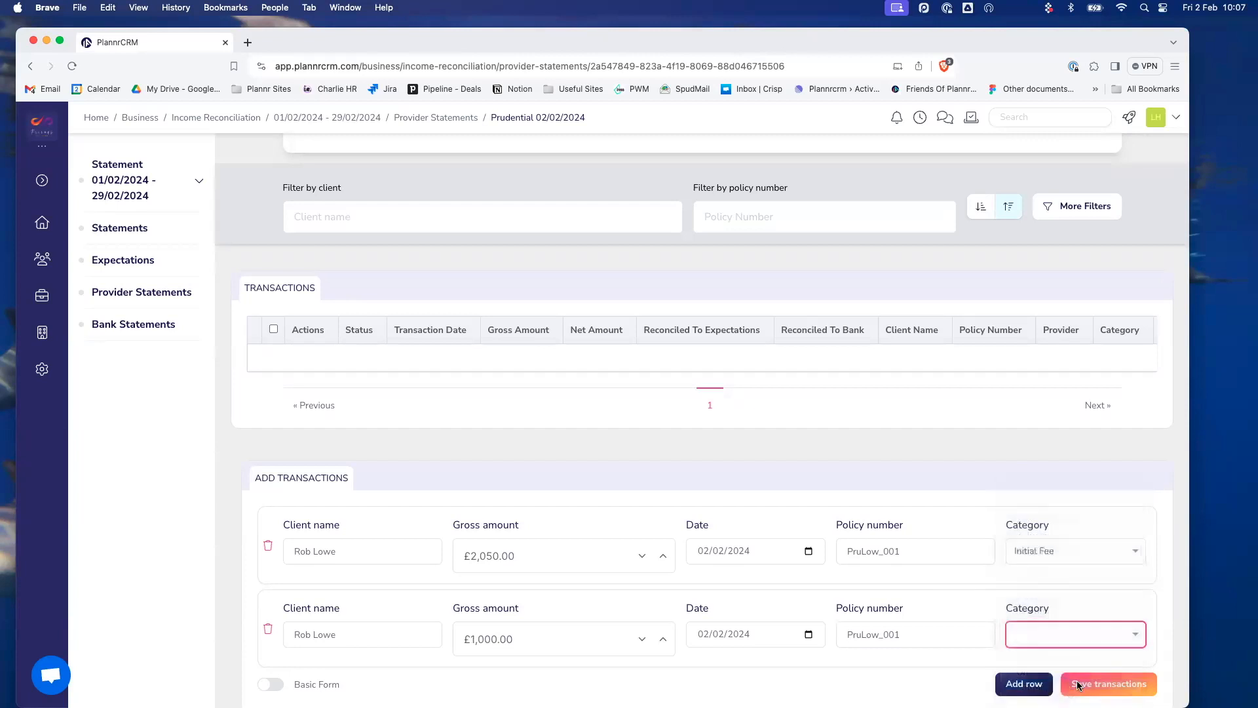
click(1118, 683)
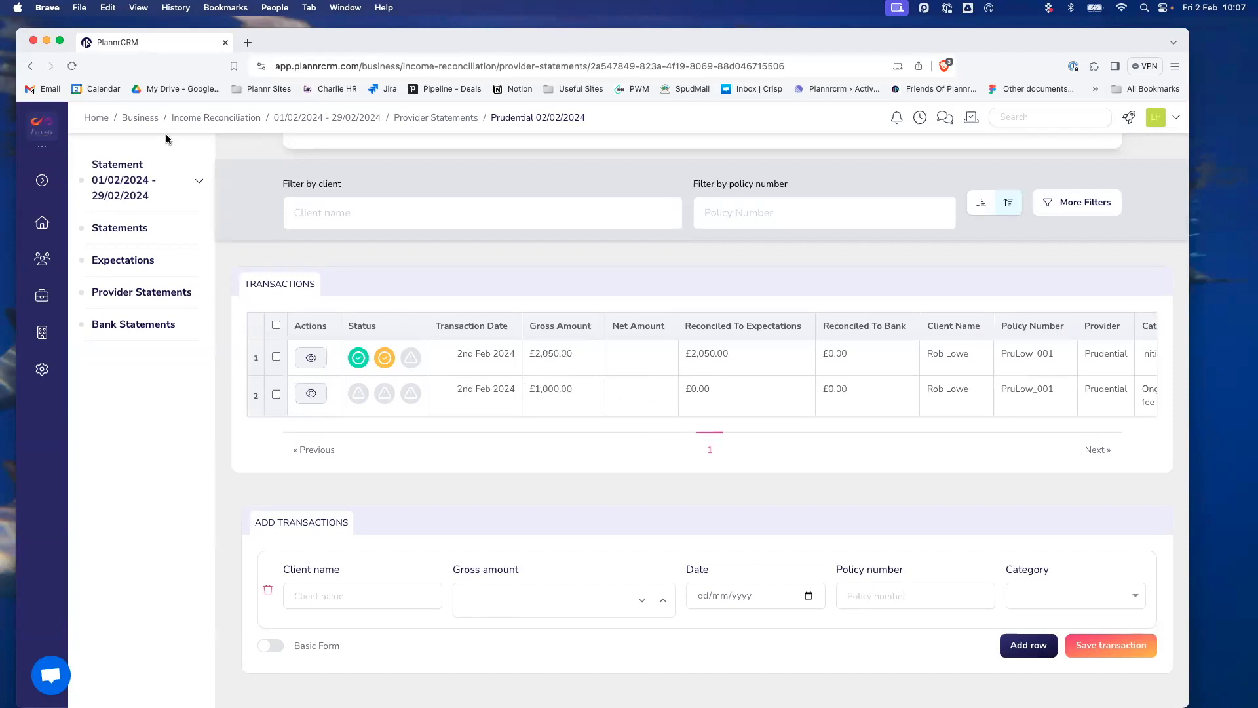
Refresh the Prudential statement and examine the reconciliation status and amounts of both transactions.
click(73, 66)
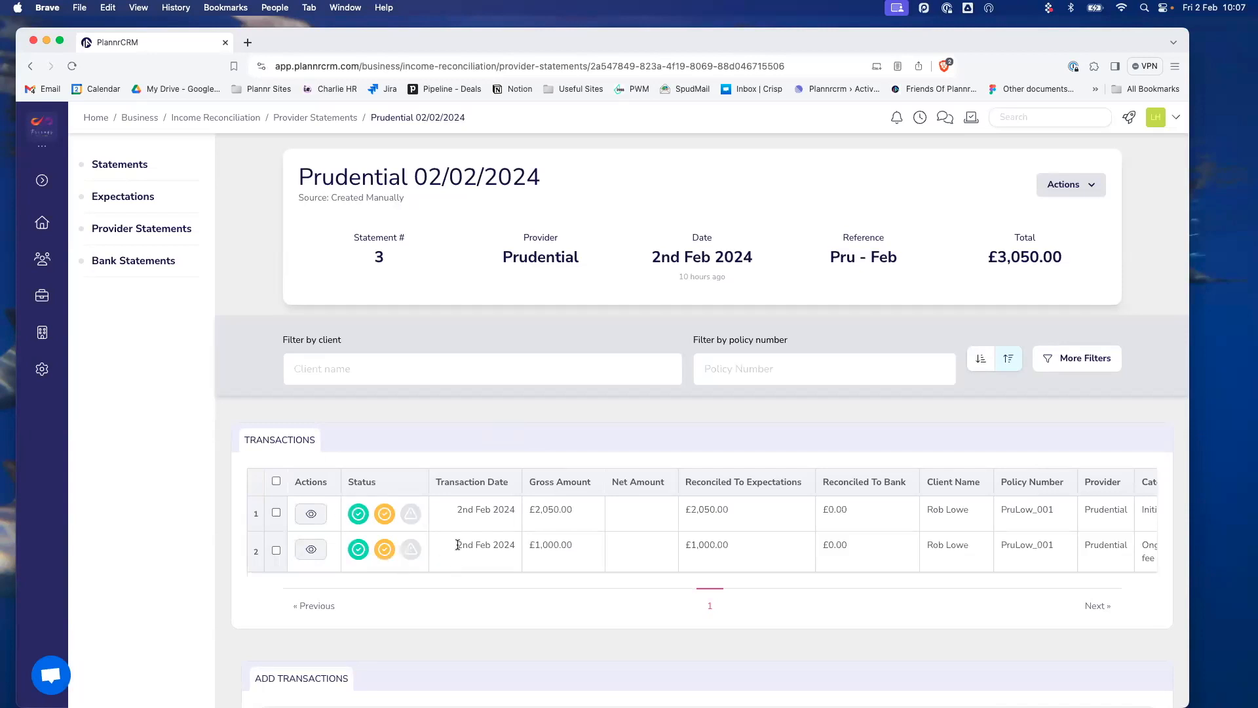
mouse_move(377, 550)
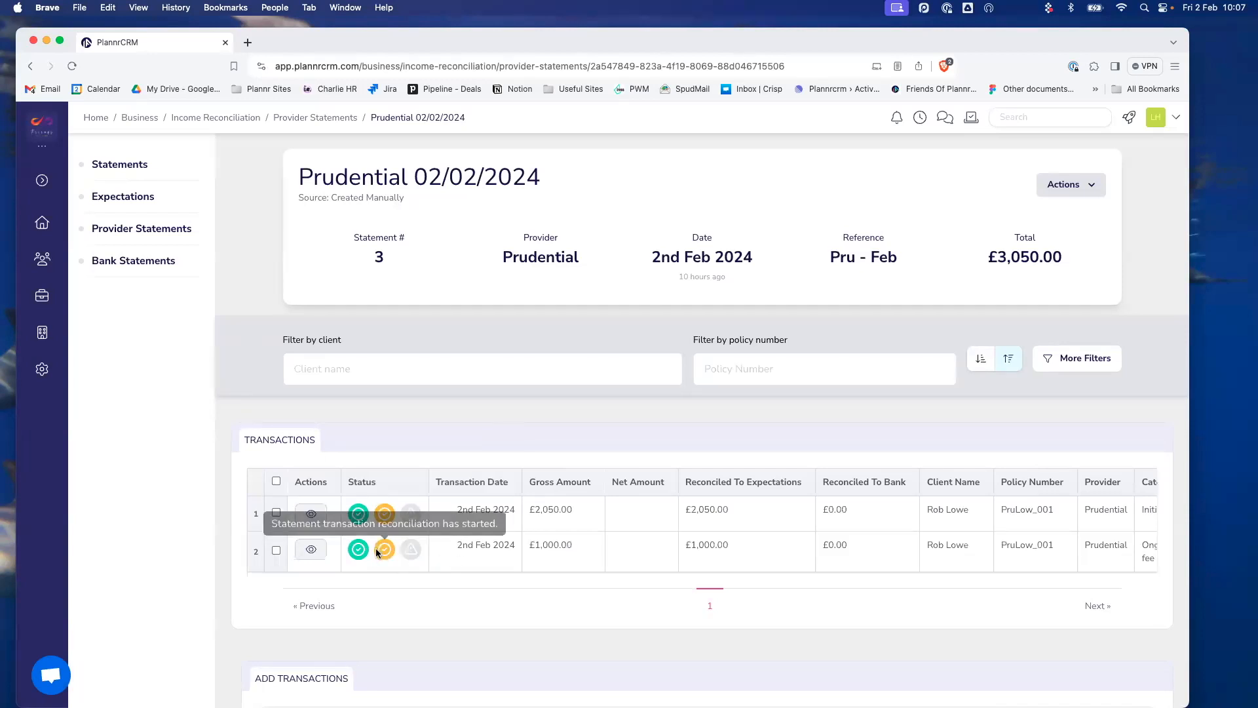
mouse_move(357, 513)
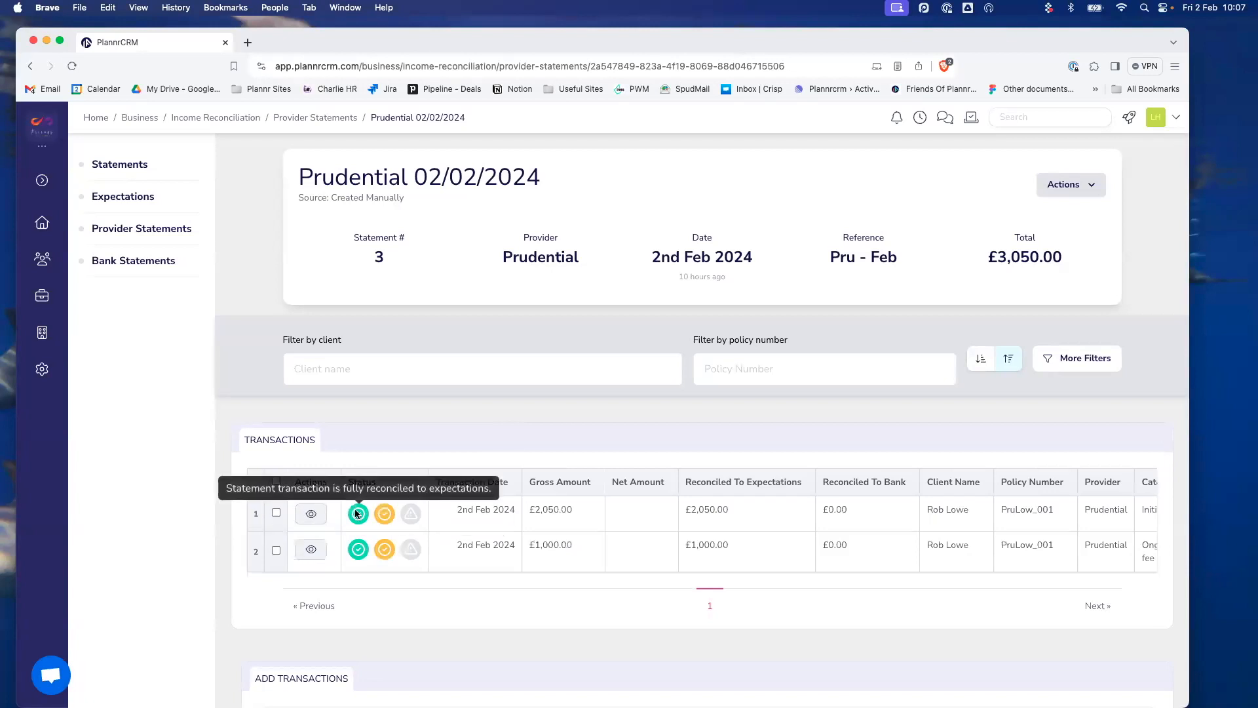
scroll(785, 530, right, 5)
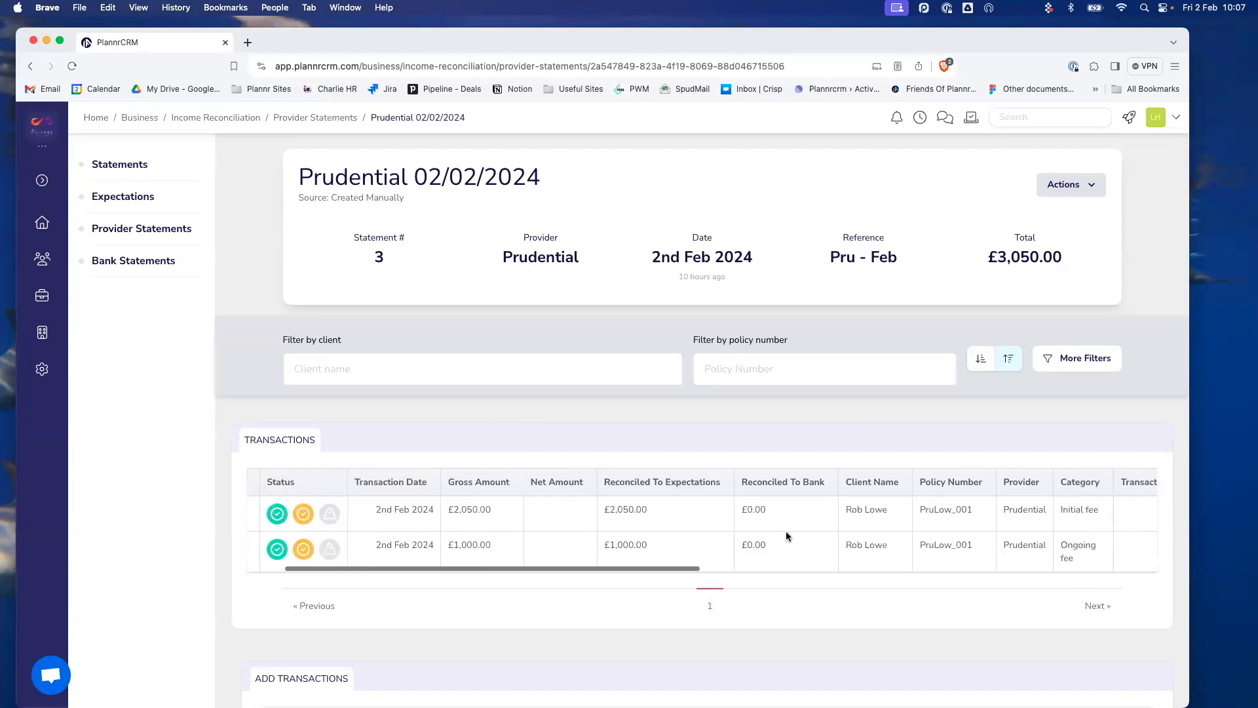
scroll(785, 531, left, 5)
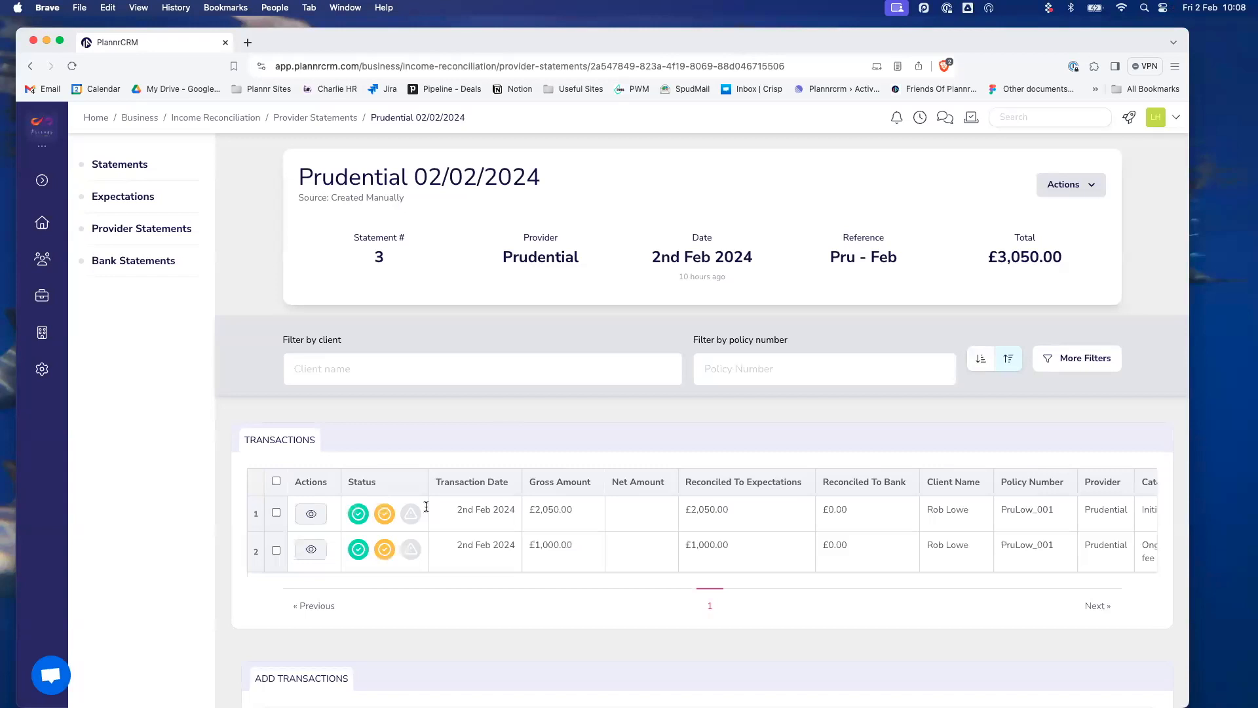
Open the initial fee transaction and review its details, expectation reconciliation and bank transaction reconciliations.
click(311, 514)
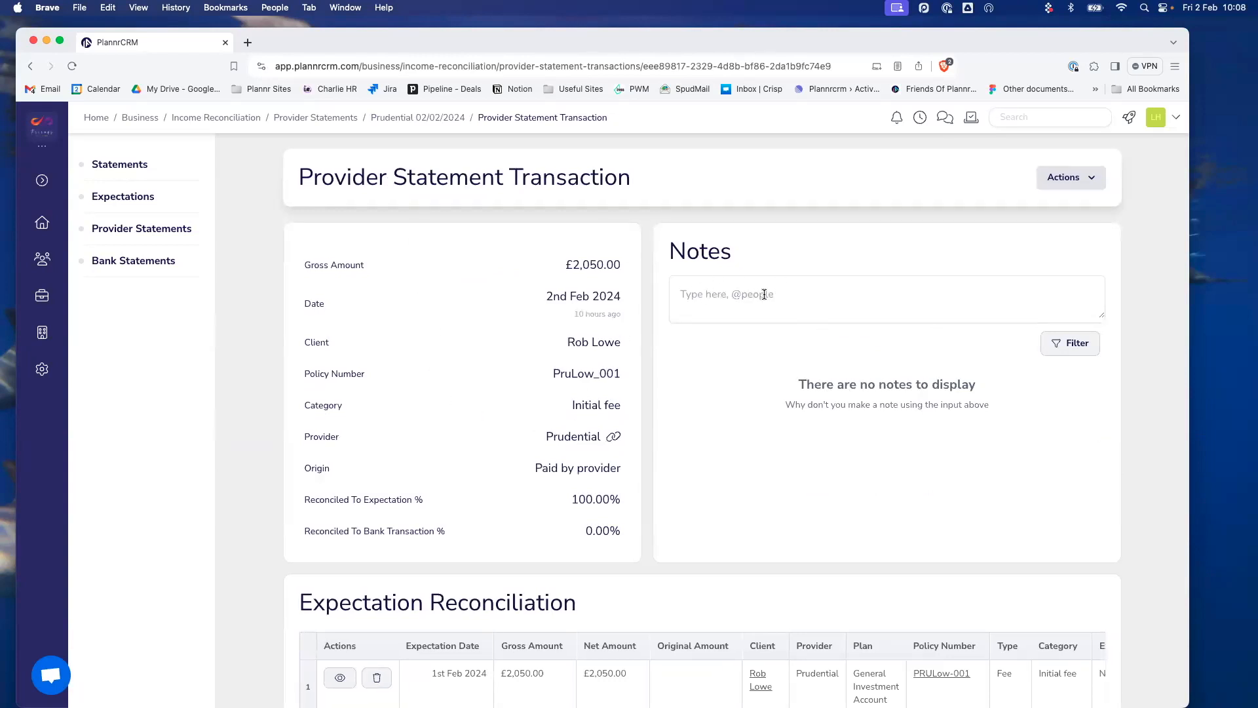
scroll(764, 293, down, 3)
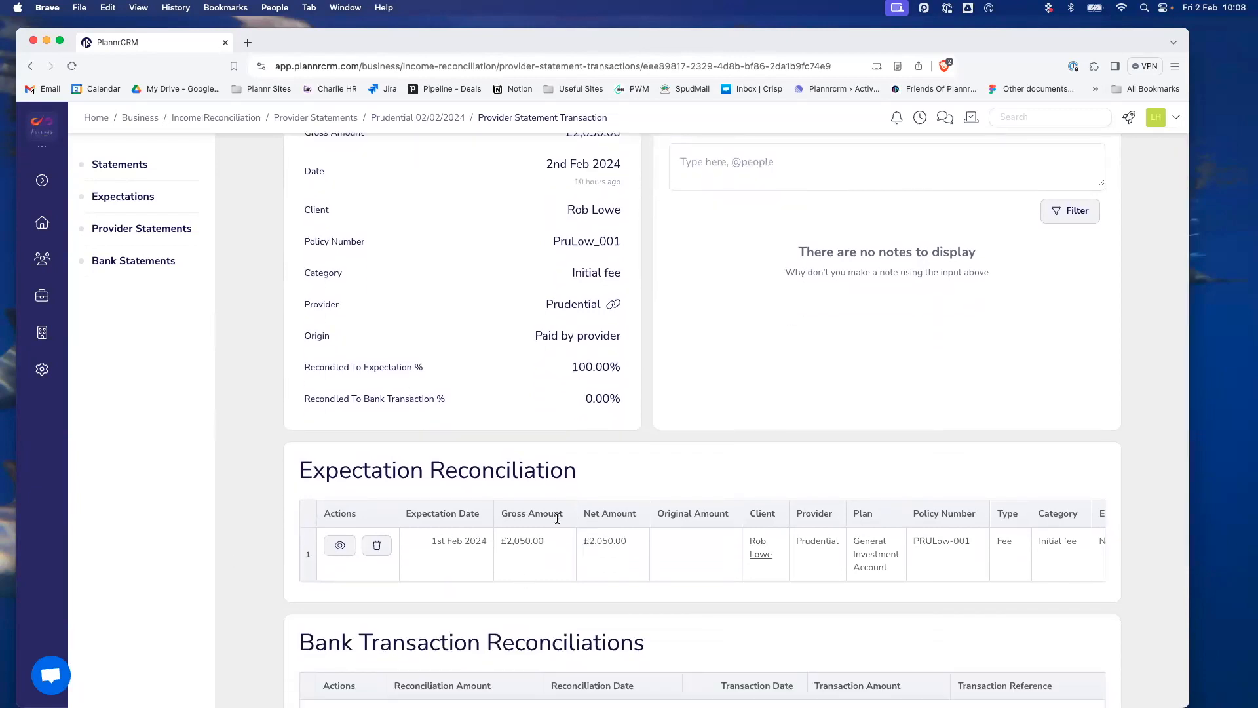
scroll(520, 568, down, 3)
scroll(513, 563, up, 1)
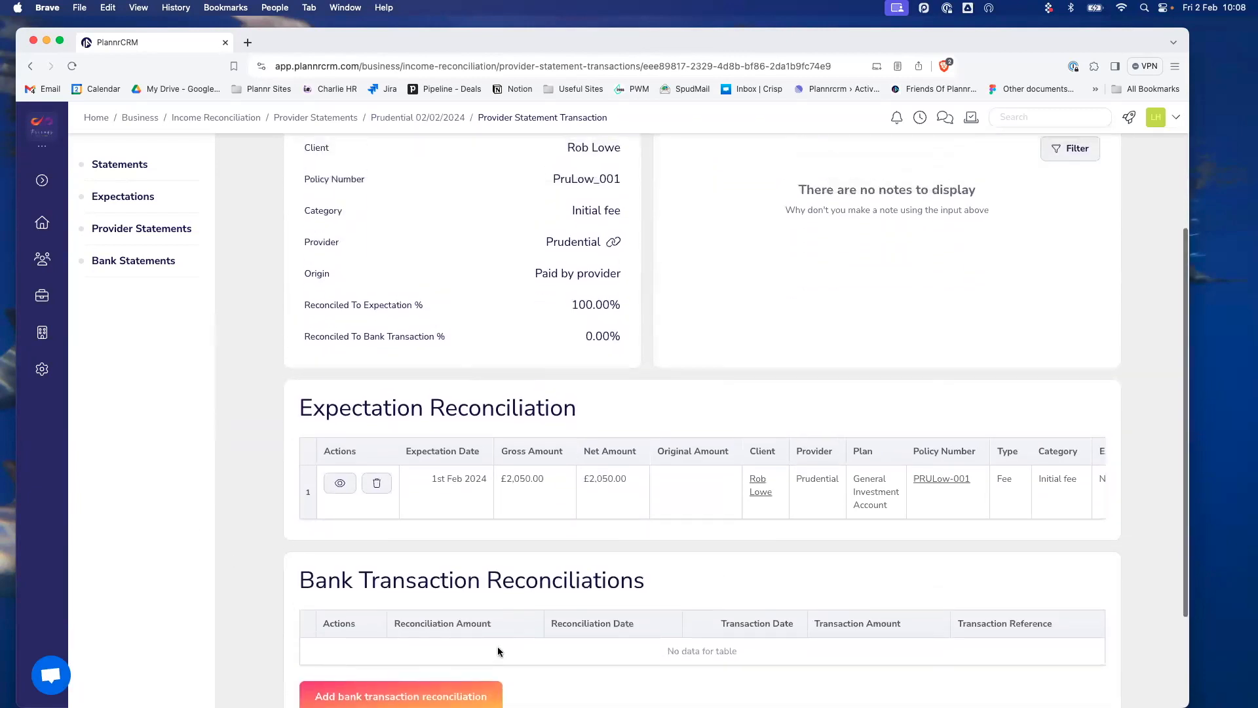
scroll(496, 649, up, 5)
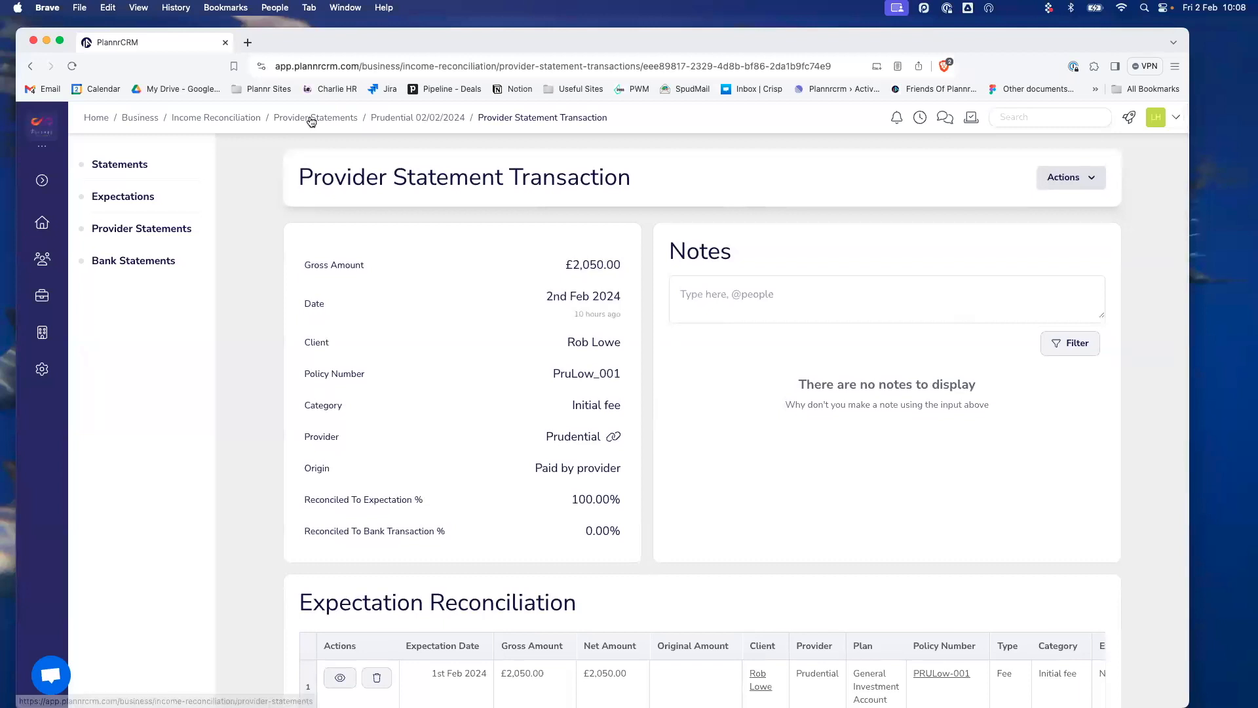
Return to the income reconciliation statements and open the bank statements of the February 2024 period.
click(233, 122)
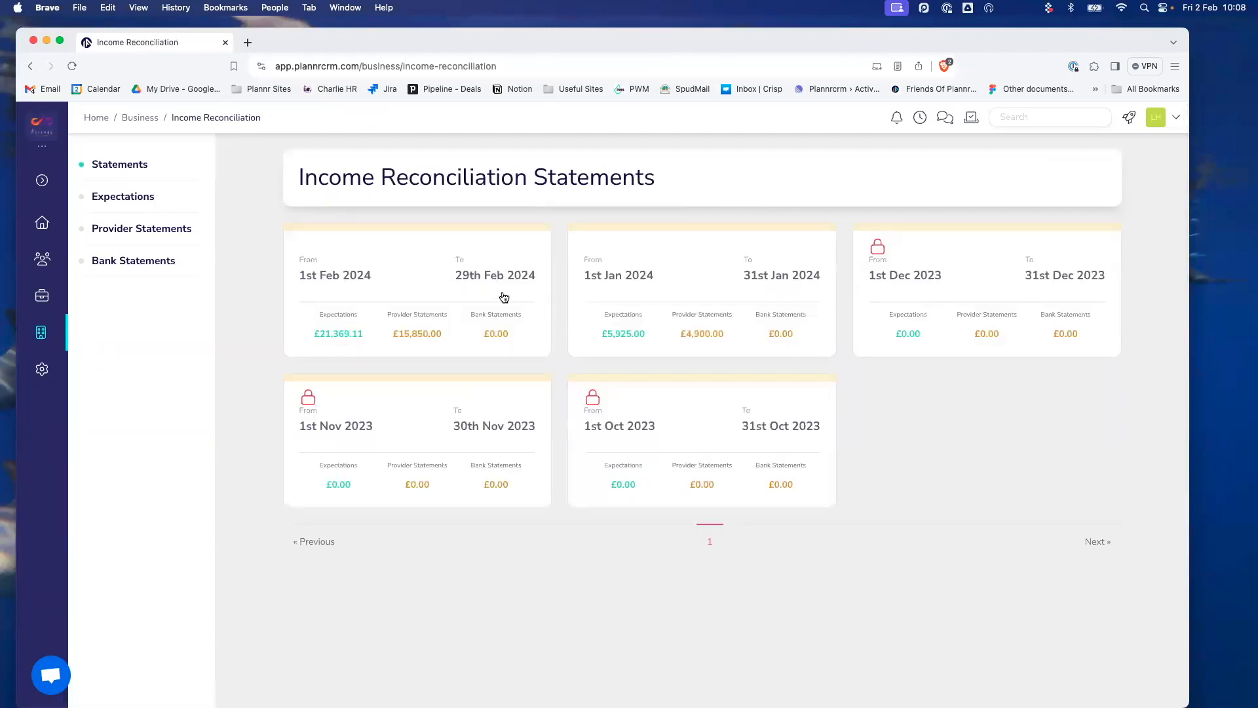
mouse_move(330, 340)
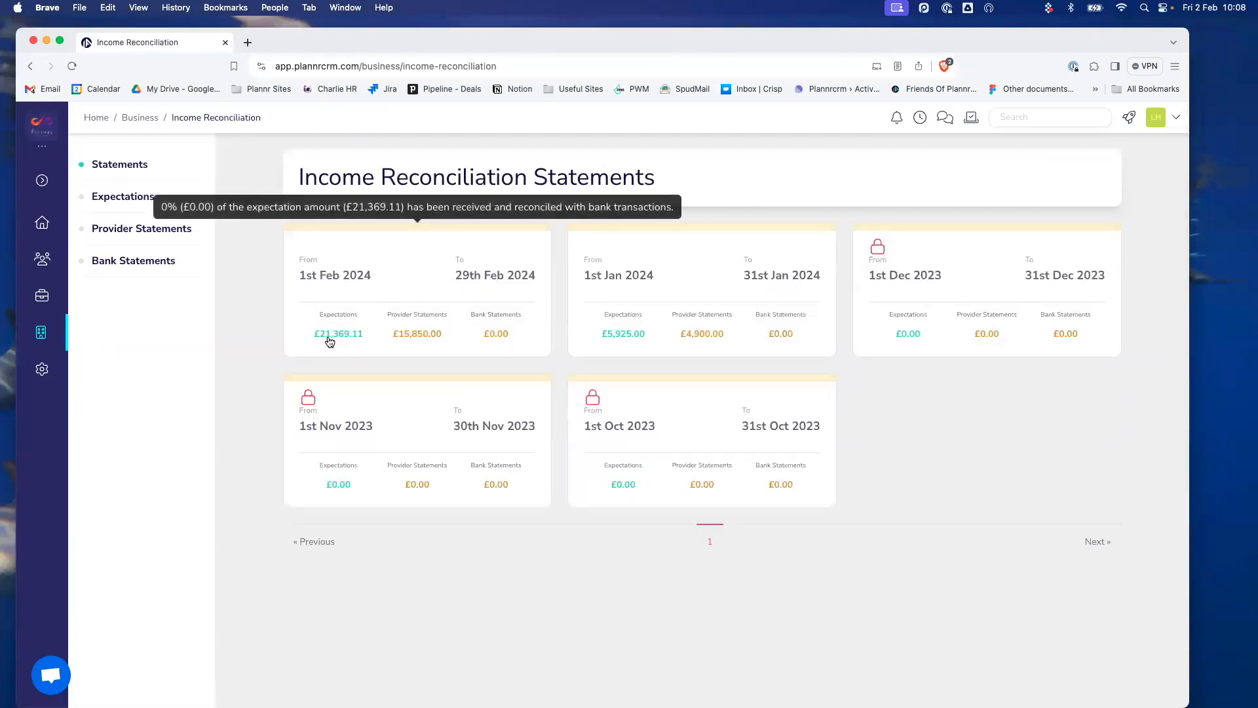
click(430, 329)
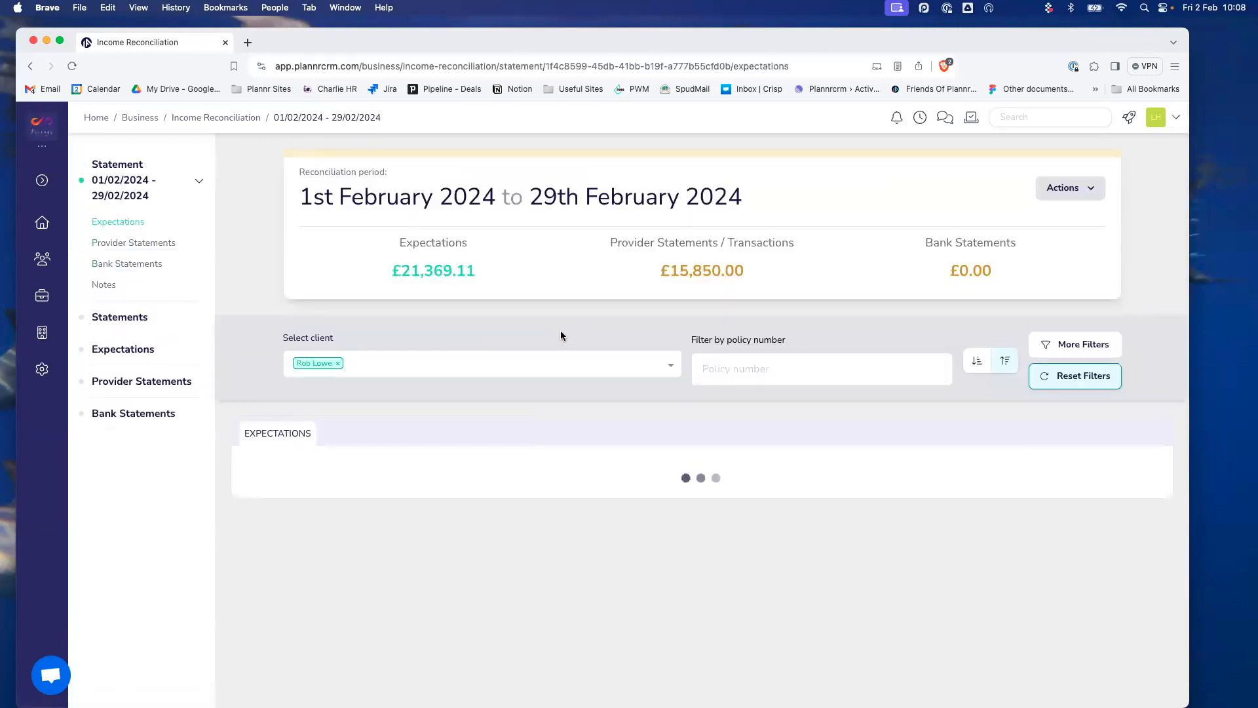
click(141, 265)
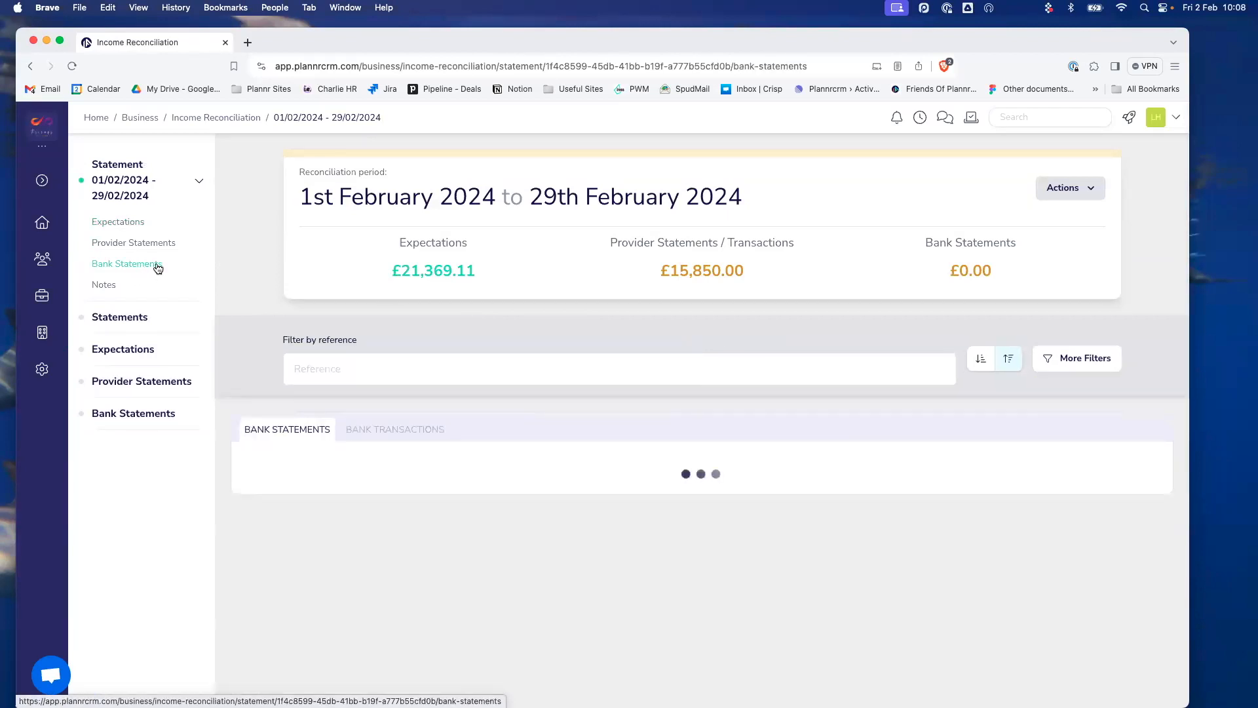
Create a bank statement for the period 01/02/2024 - 29/02/2024, dated 02/02/2024, with the reference Pru-feb.
click(1062, 194)
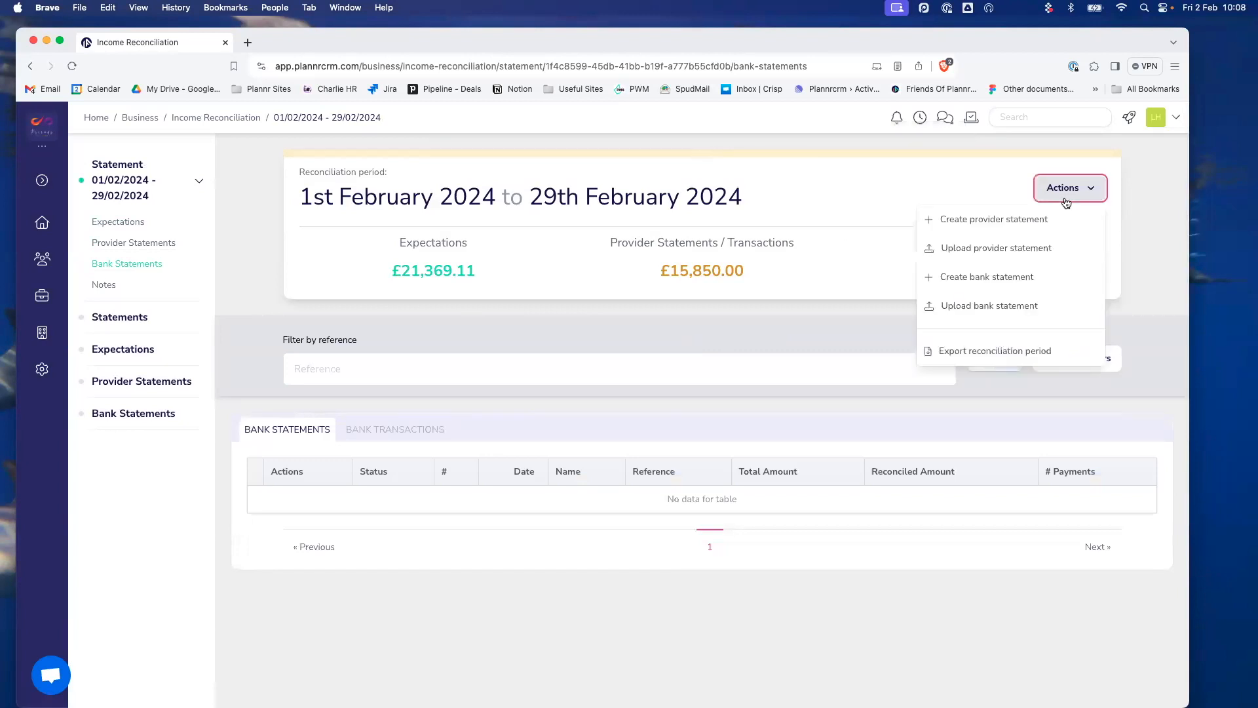
click(1001, 280)
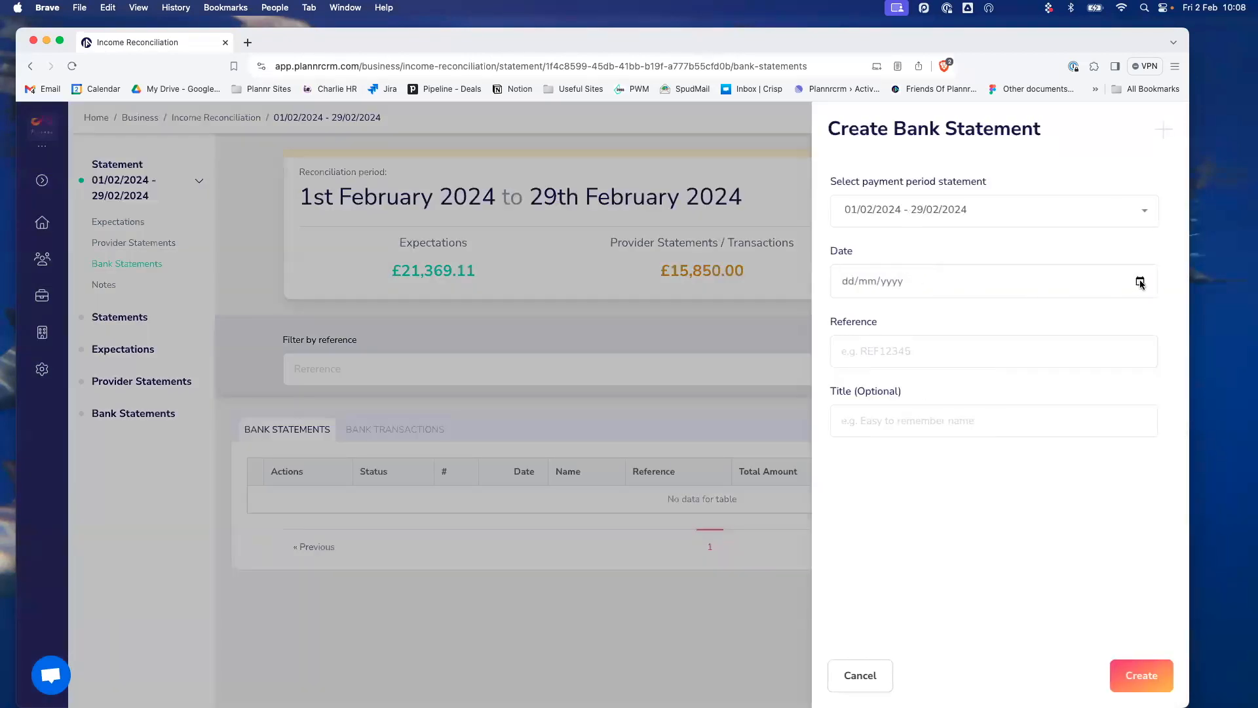
click(1140, 281)
click(920, 355)
click(877, 356)
text(Pru-)
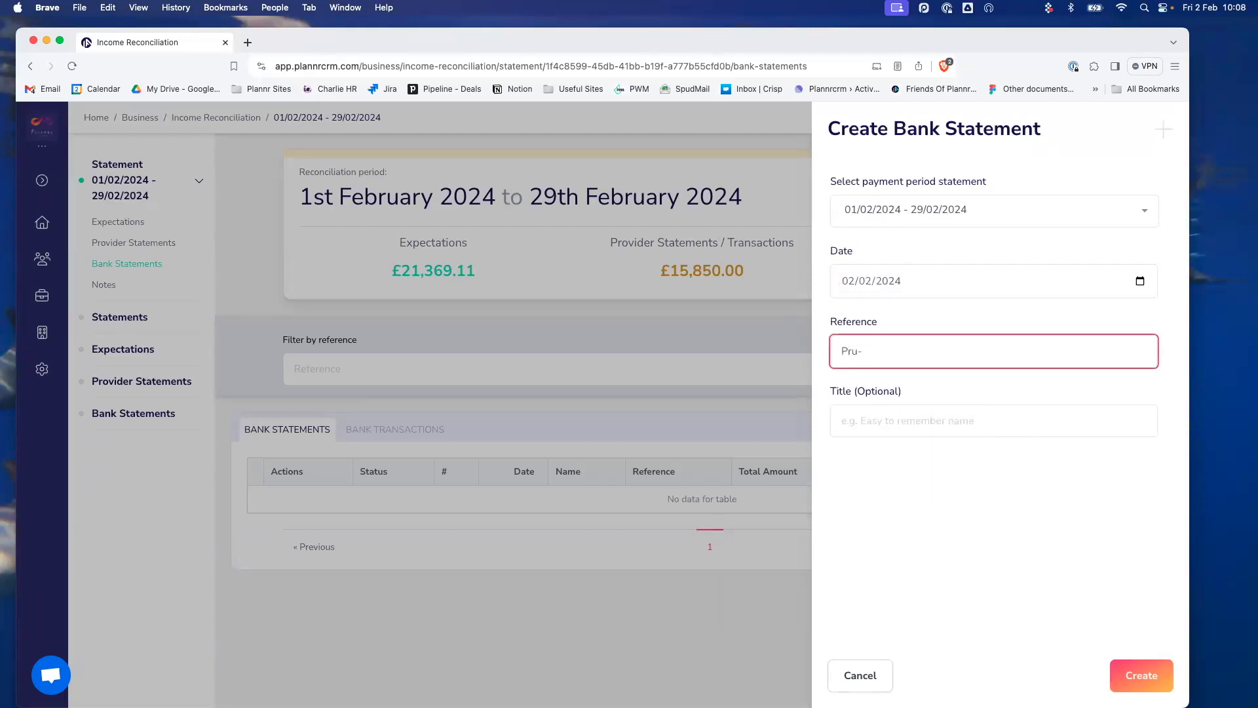
click(1142, 675)
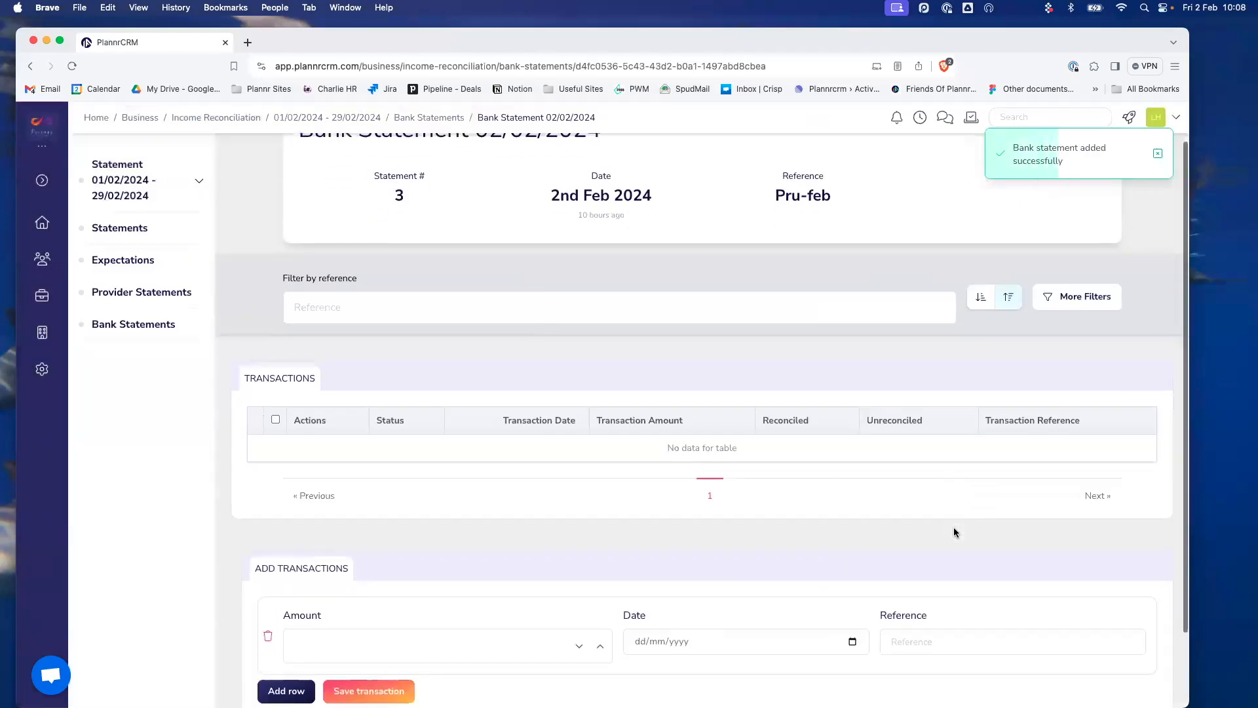
Enter £3,050.00 as the amount of a new transaction on the bank statement.
scroll(954, 530, down, 3)
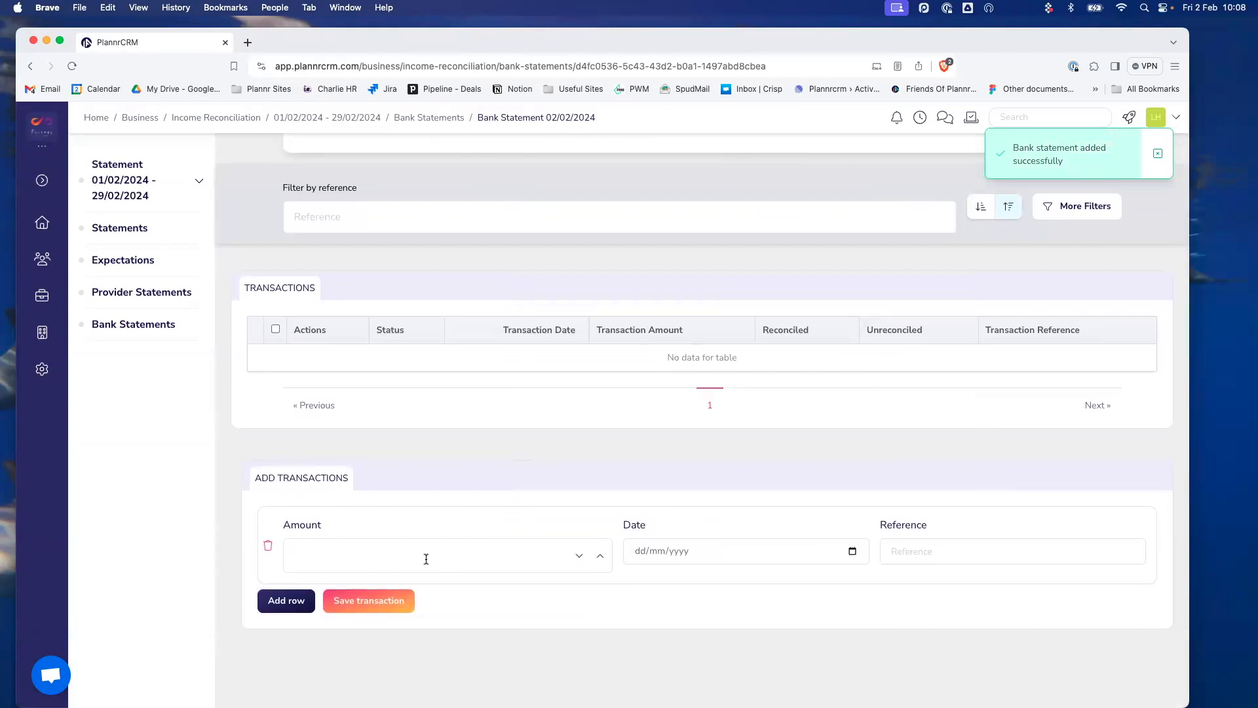
click(426, 559)
text(-33050)
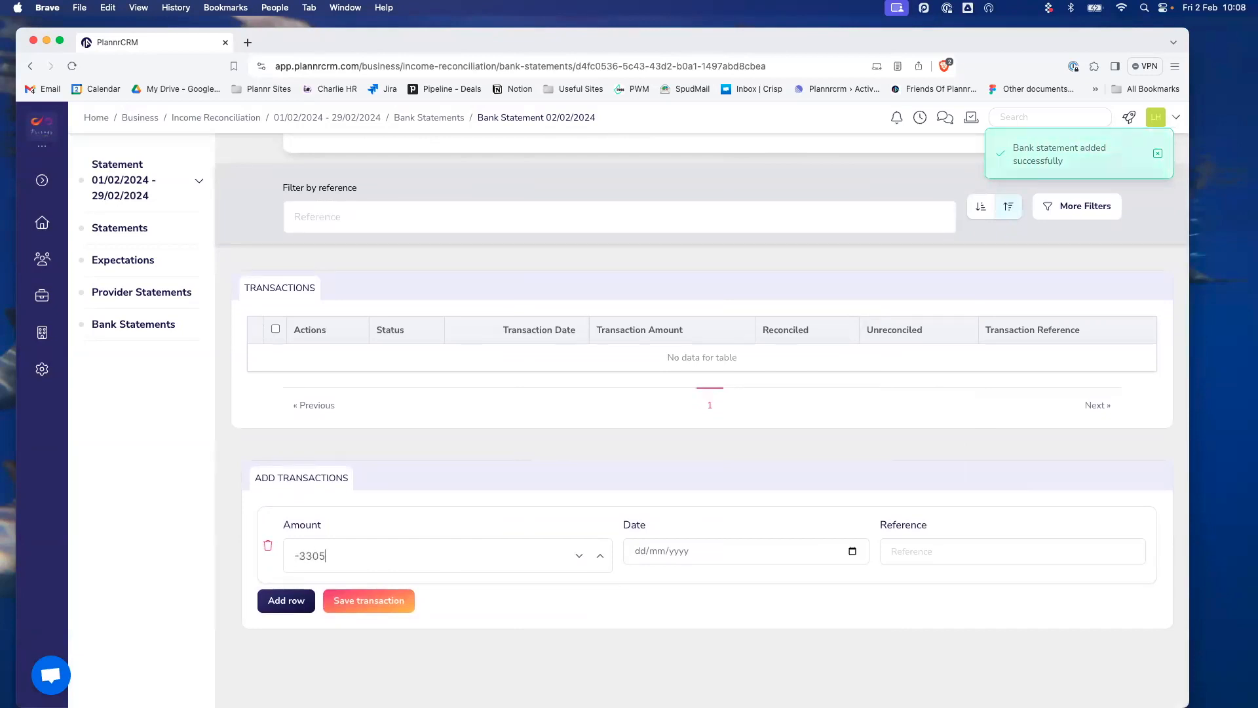
drag(355, 558, 286, 553)
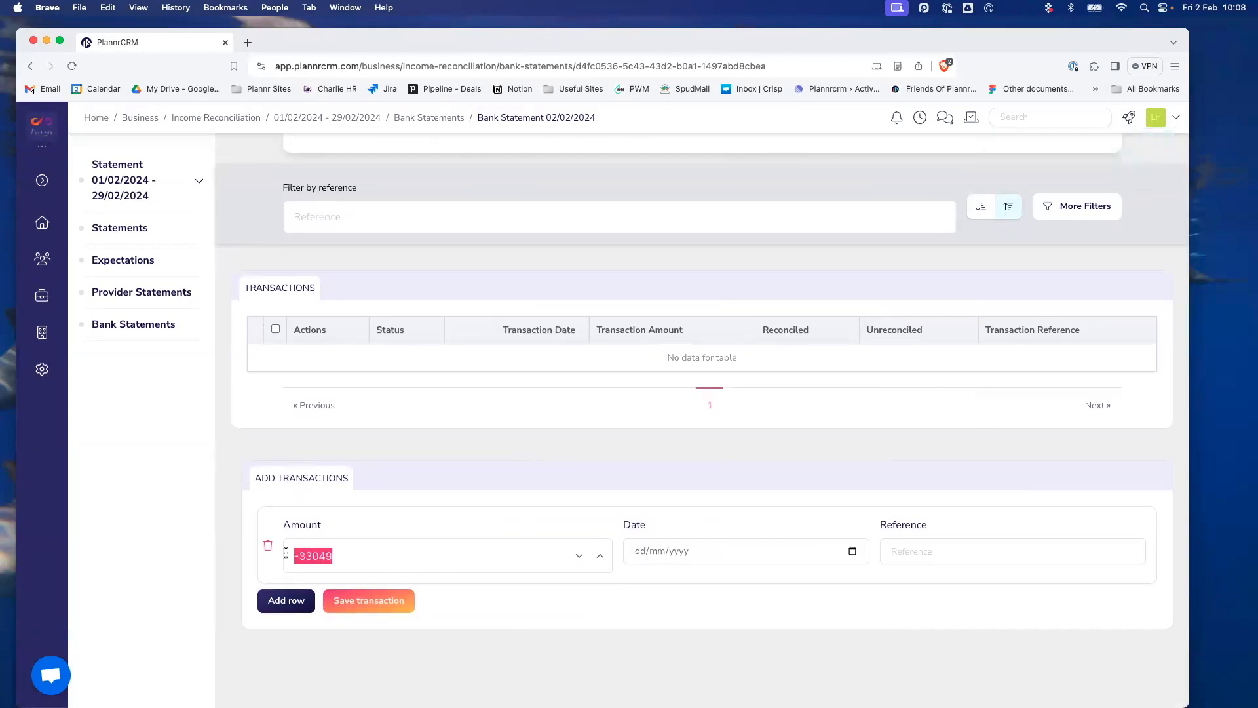
text(3050)
key(Tab)
Give the bank transaction the date 02/02/2024 and the reference Pru, and save it.
click(852, 551)
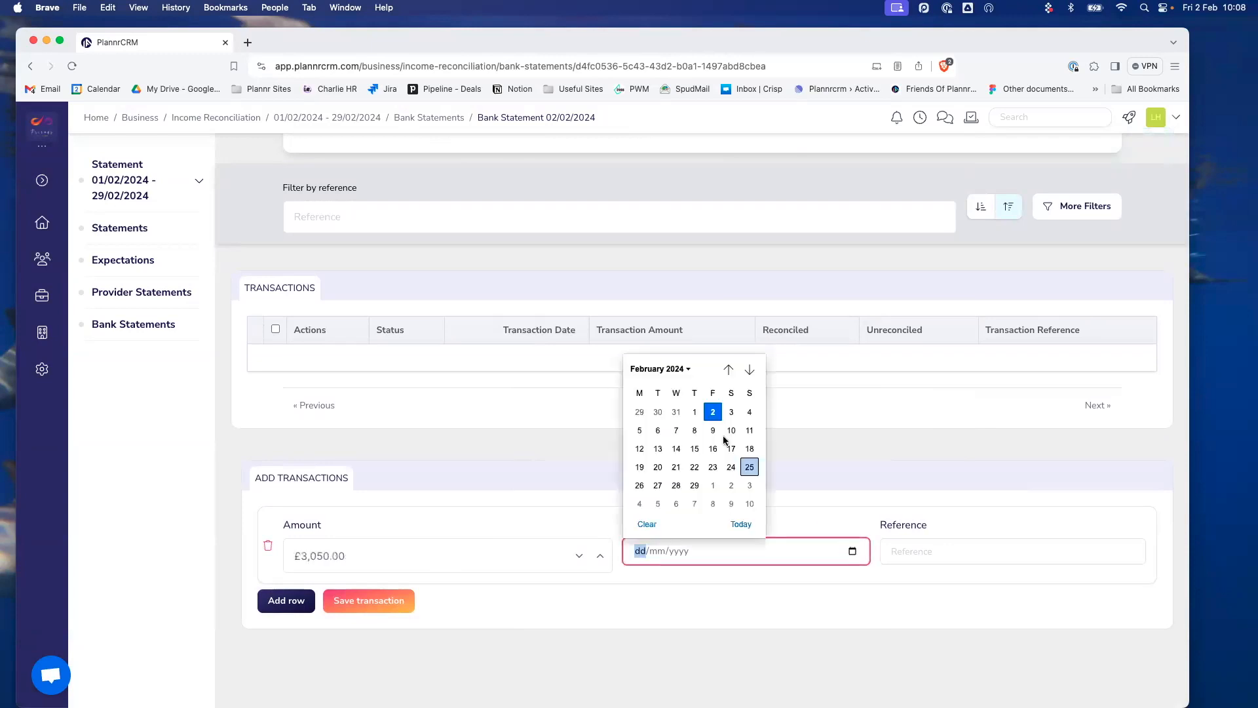
click(713, 412)
click(930, 550)
text(Pru)
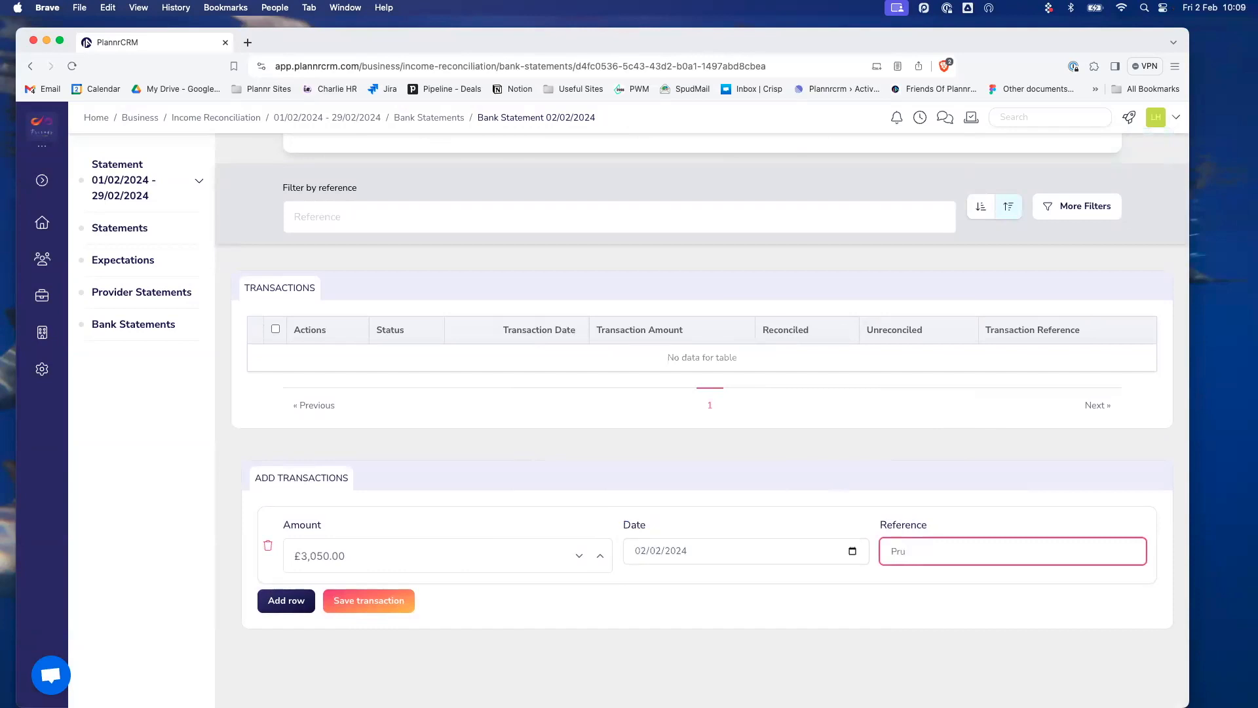
click(391, 603)
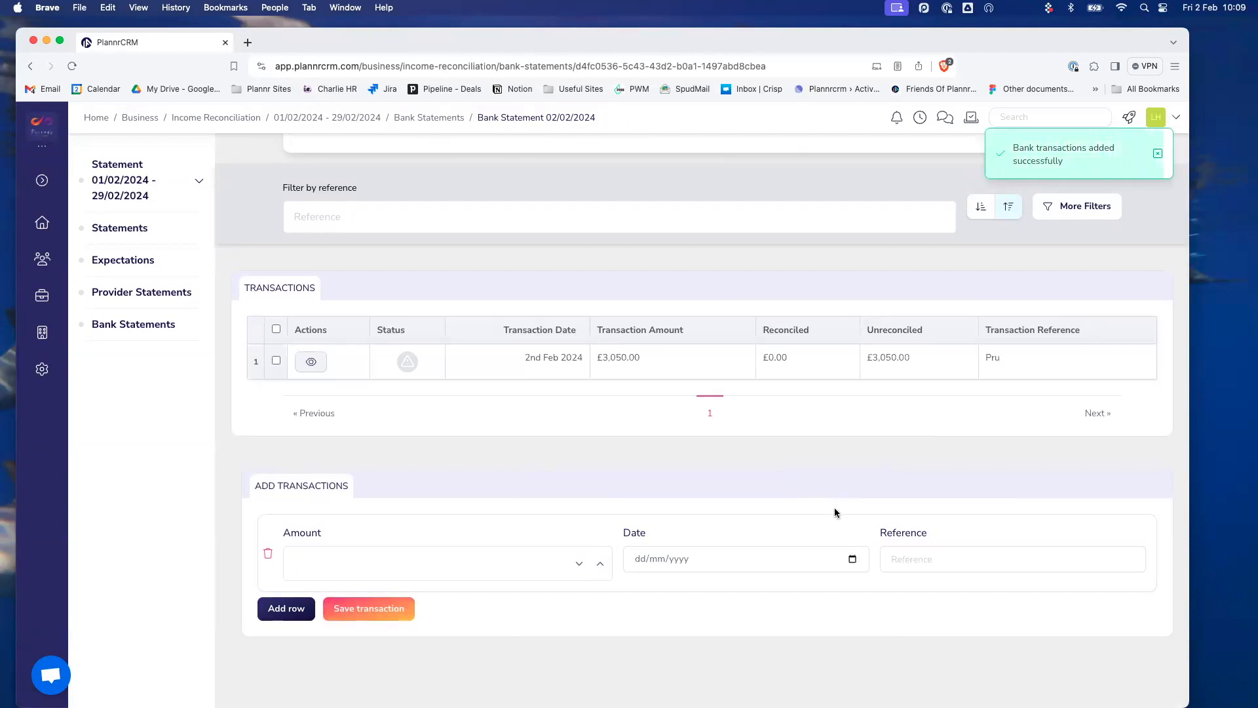
Review the bank statement's summary and saved transaction, and select its row to see the reconciliation option.
scroll(690, 380, up, 3)
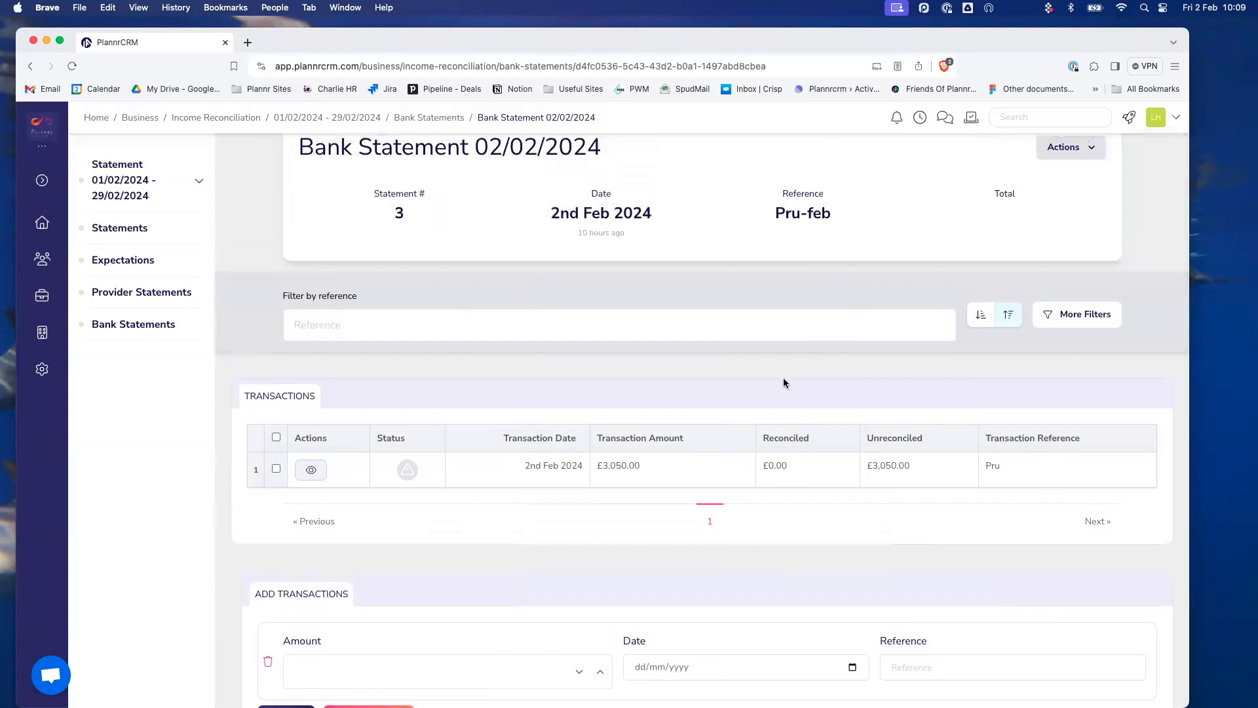
scroll(784, 380, up, 1)
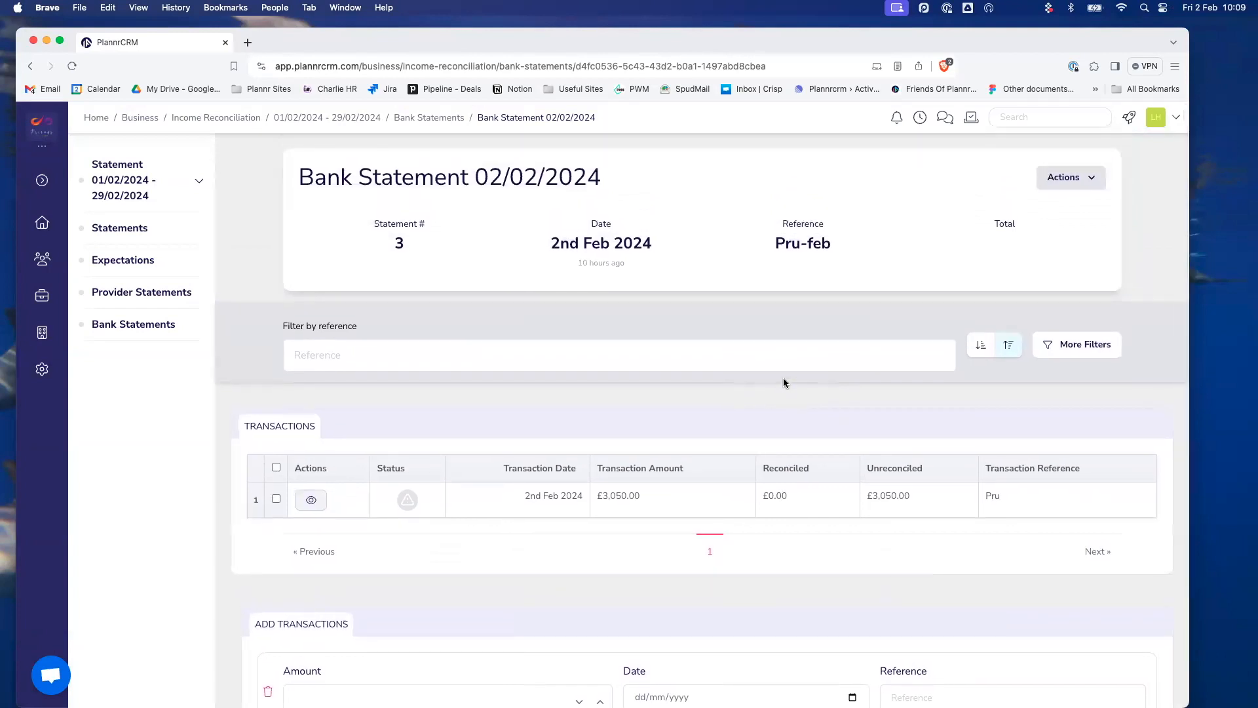
scroll(784, 383, down, 1)
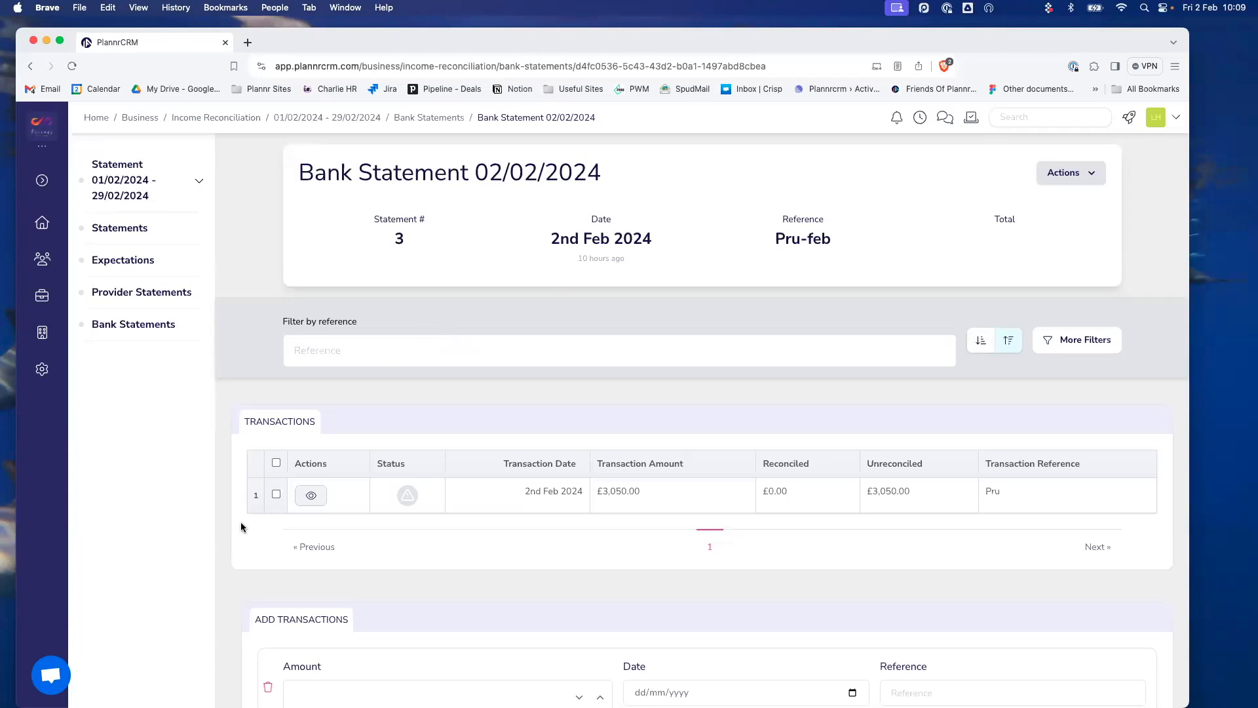
click(276, 496)
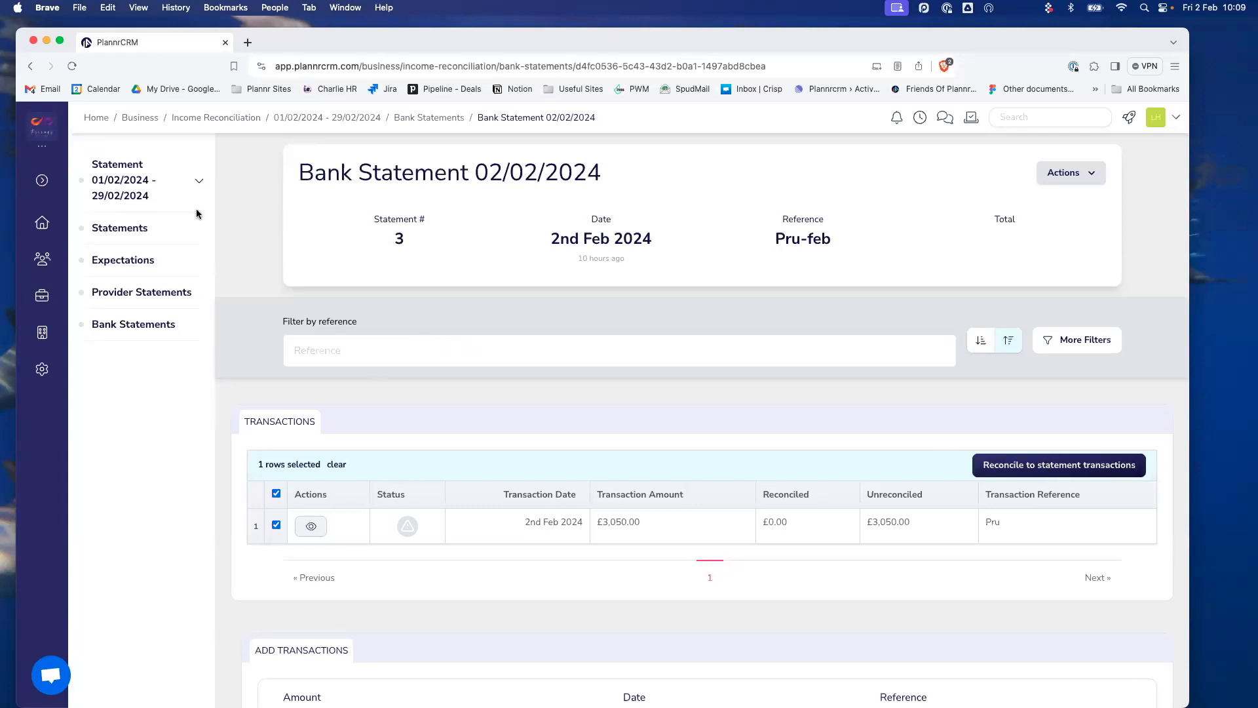
scroll(448, 243, down, 1)
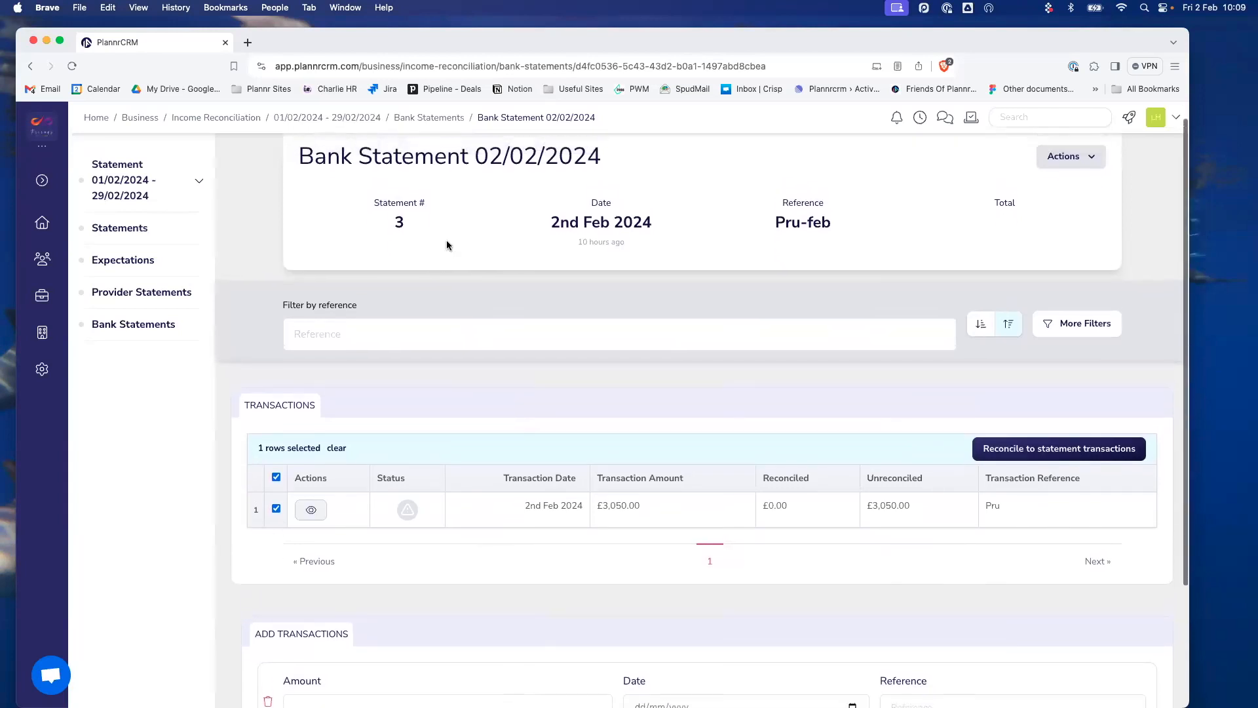
Reconcile the February 2024 period's Prudential provider statement to the £3,050.00 bank transaction, and refresh the provider statements.
click(344, 117)
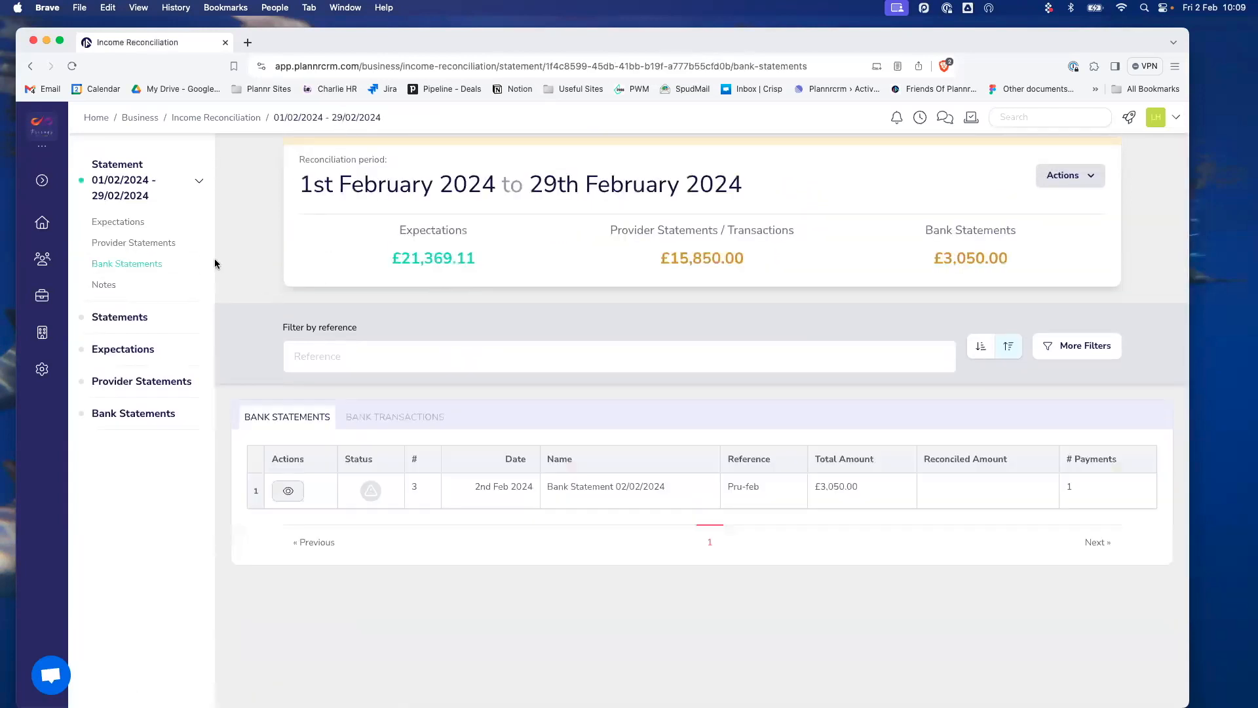
click(136, 244)
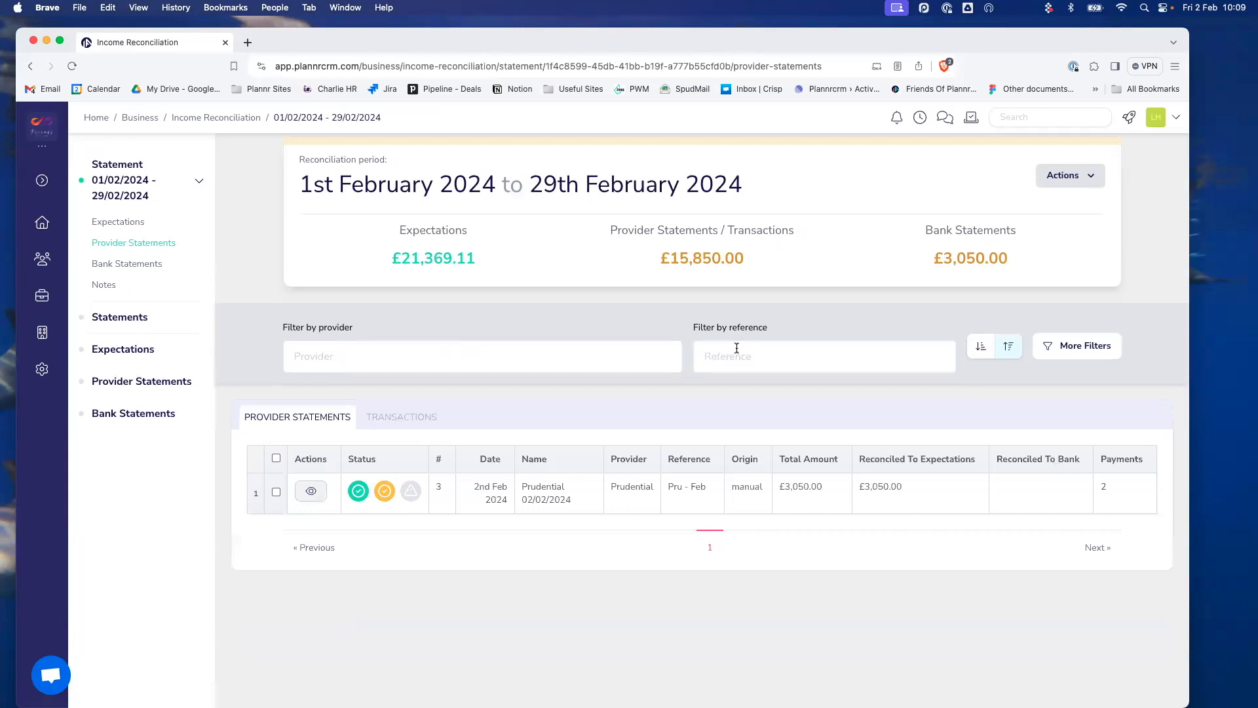
click(276, 492)
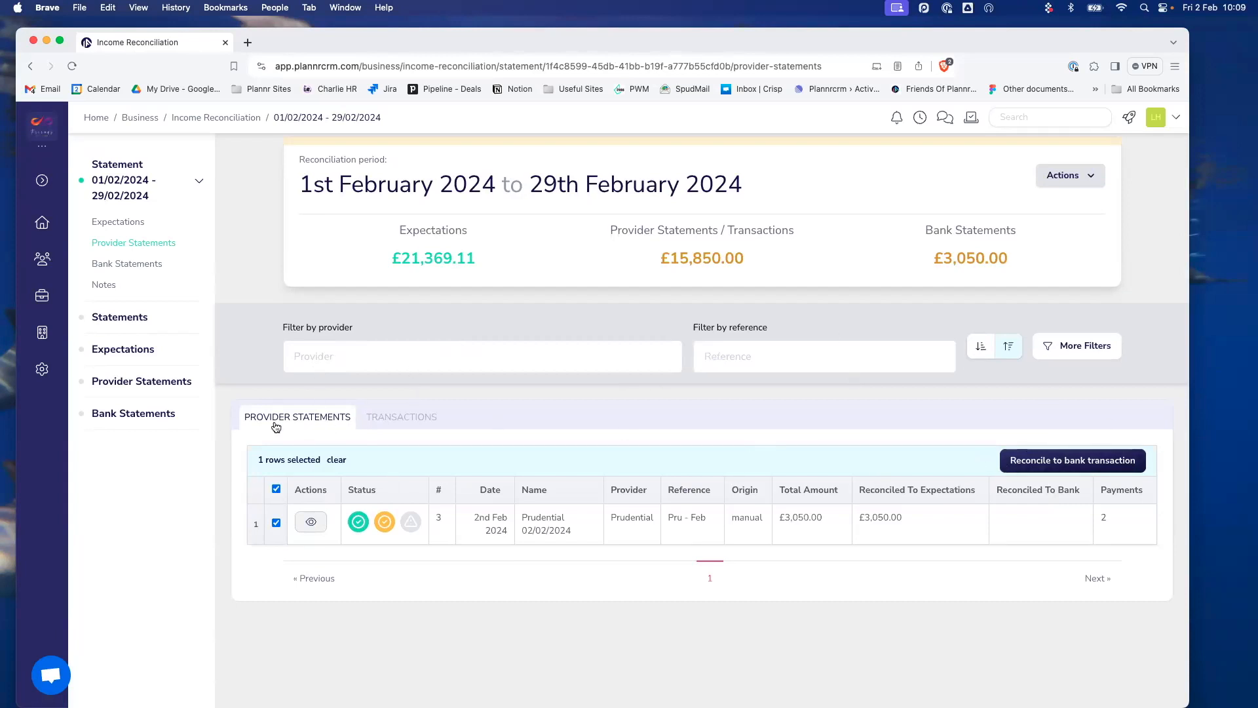
click(1065, 462)
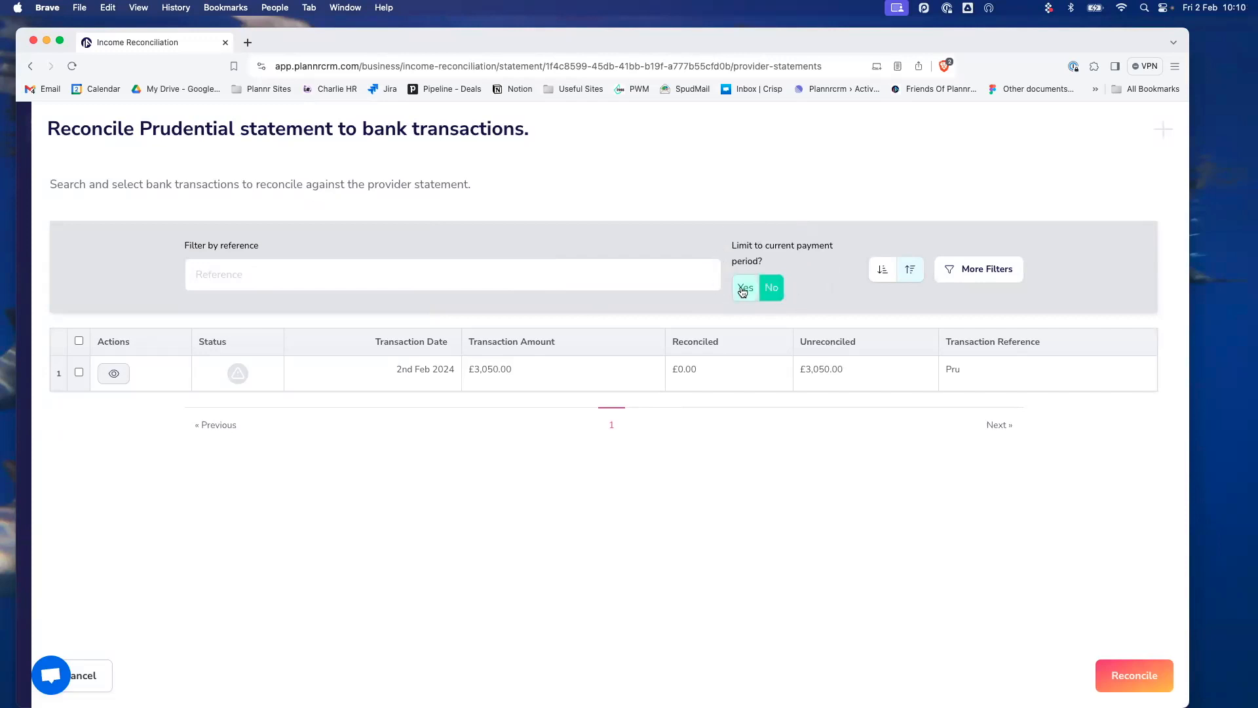
click(79, 373)
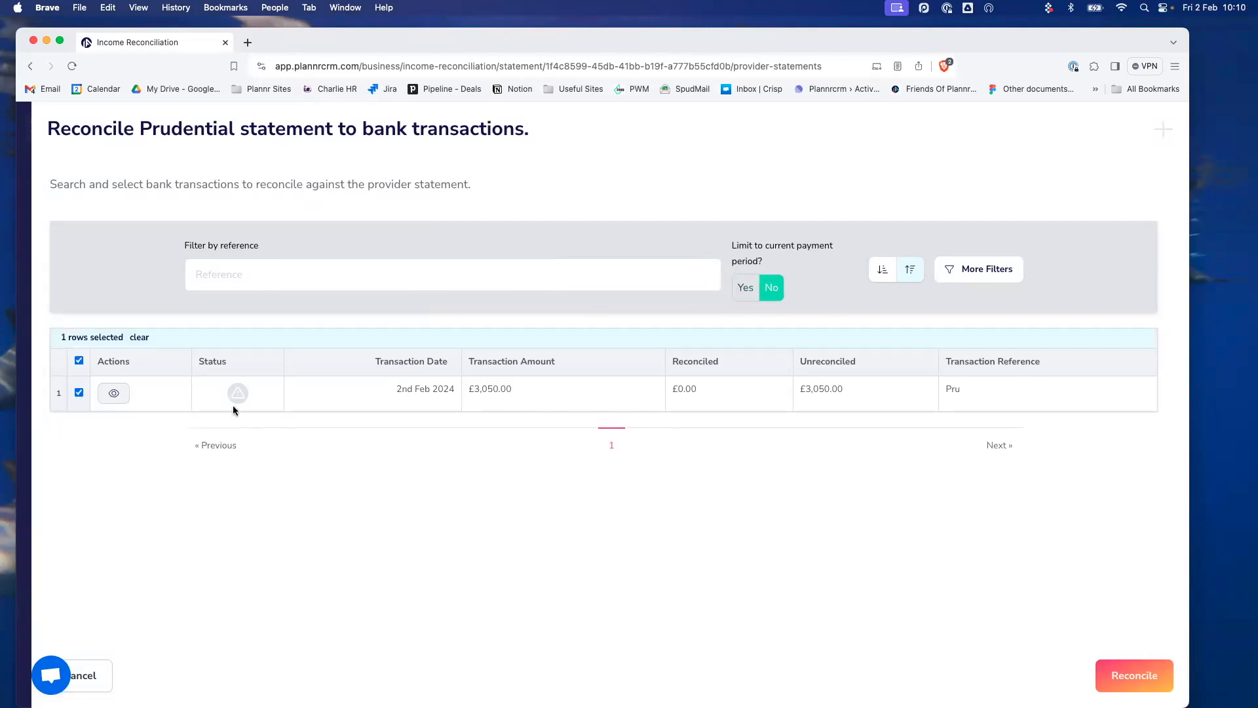
click(1141, 675)
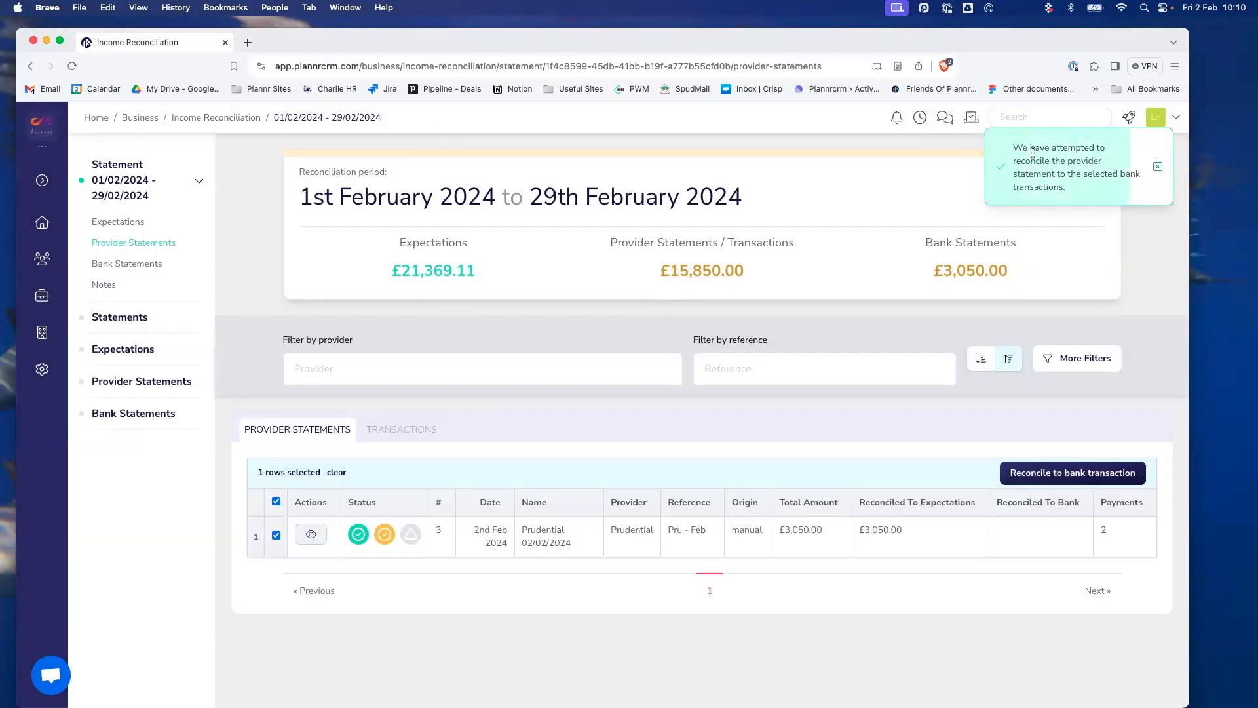
click(72, 66)
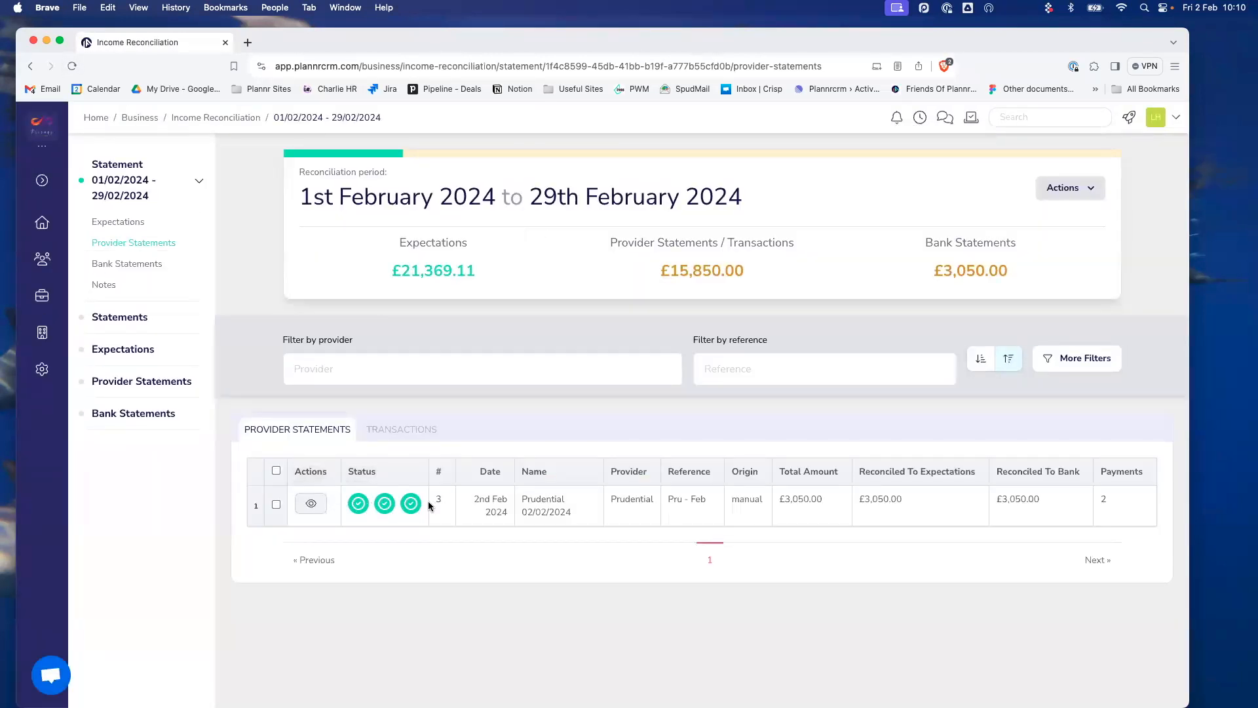
Review the transactions in the Prudential provider statement and the client's expectations for the February 2024 period.
click(312, 503)
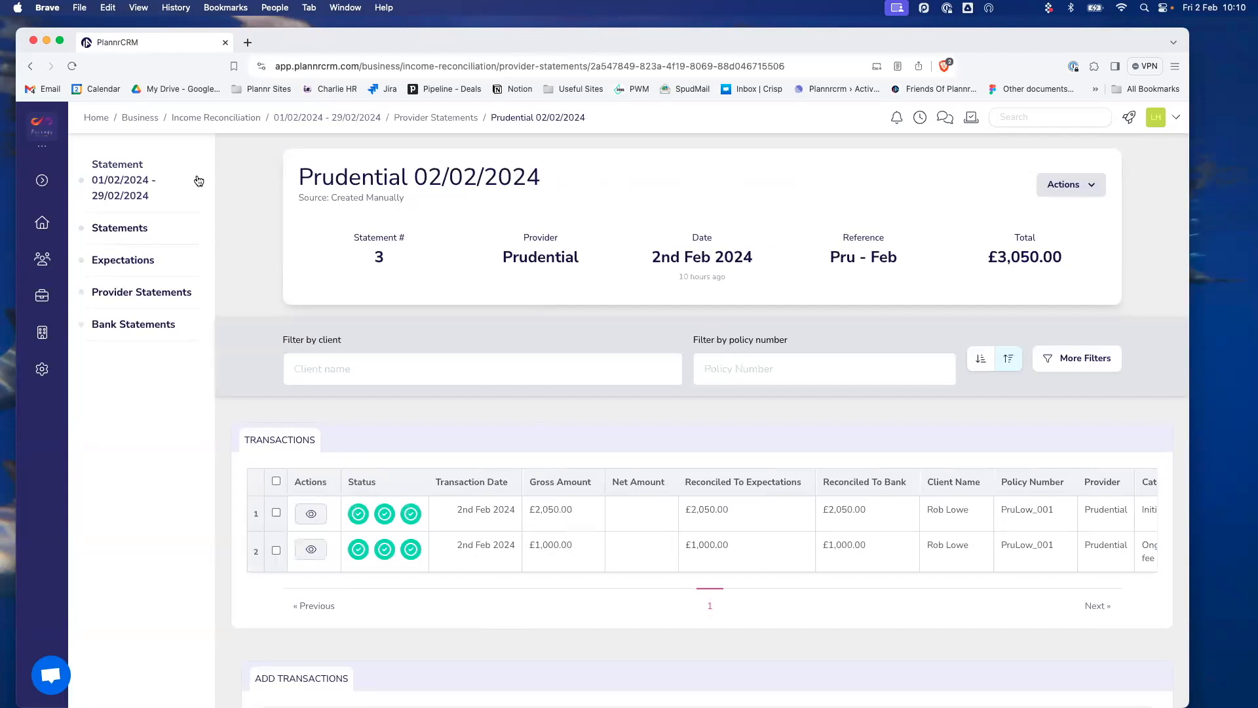
click(346, 124)
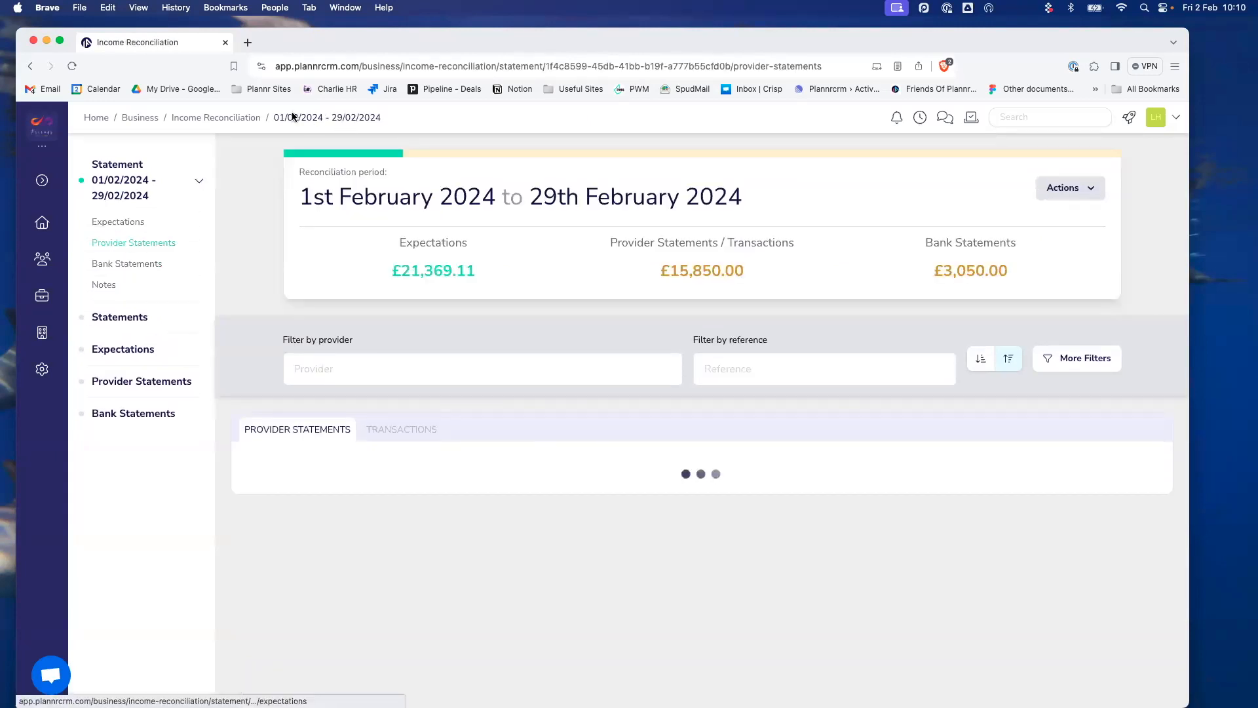
mouse_move(528, 288)
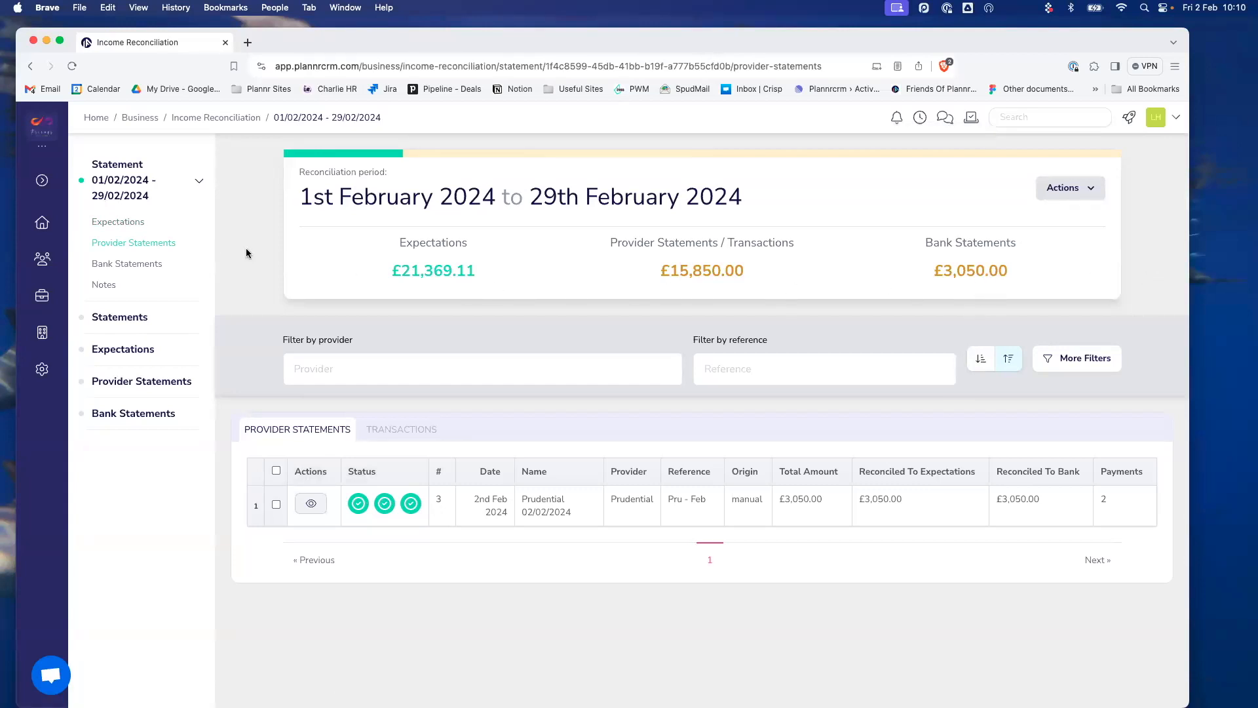
click(139, 225)
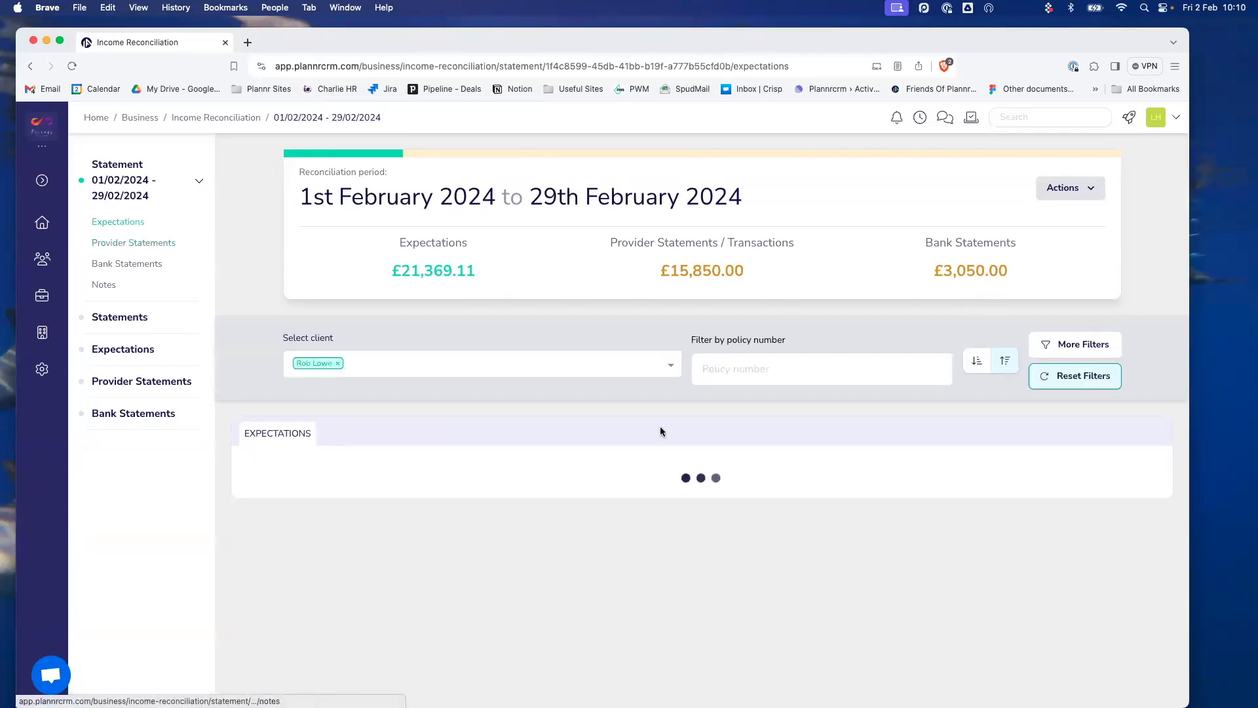
scroll(658, 422, down, 2)
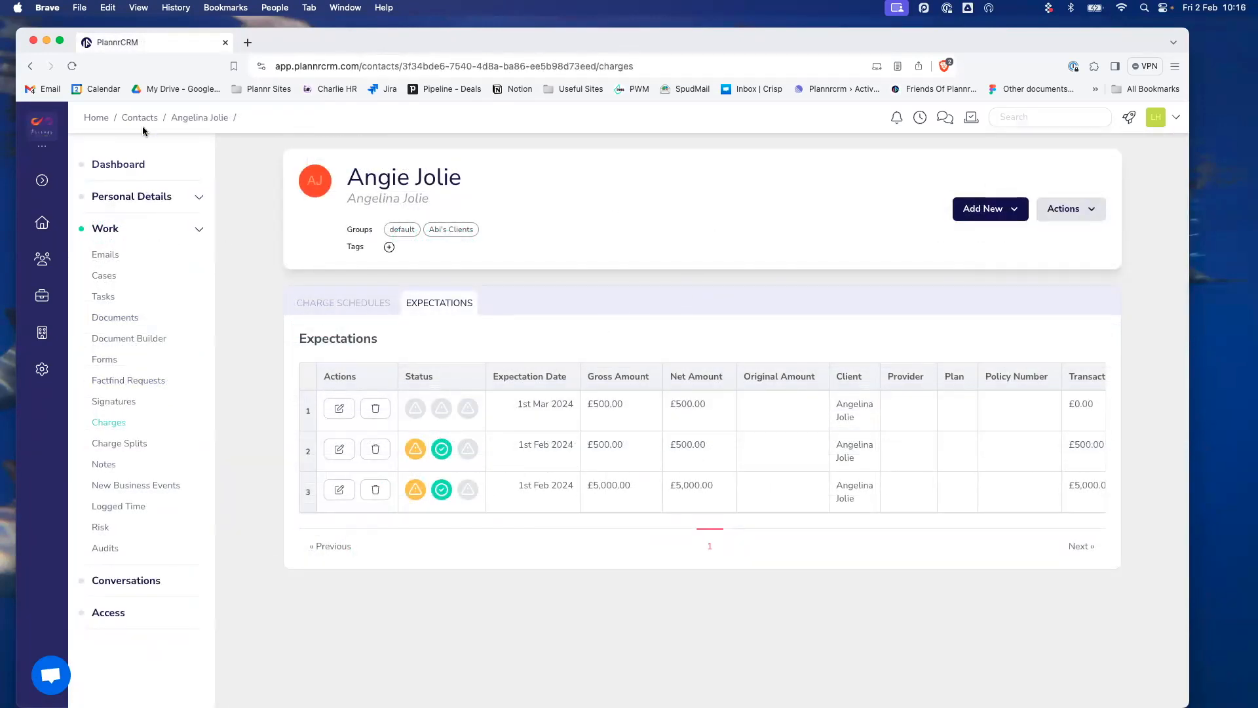
Open the January 2024 income reconciliation period and start uploading a provider statement for it.
mouse_move(41, 336)
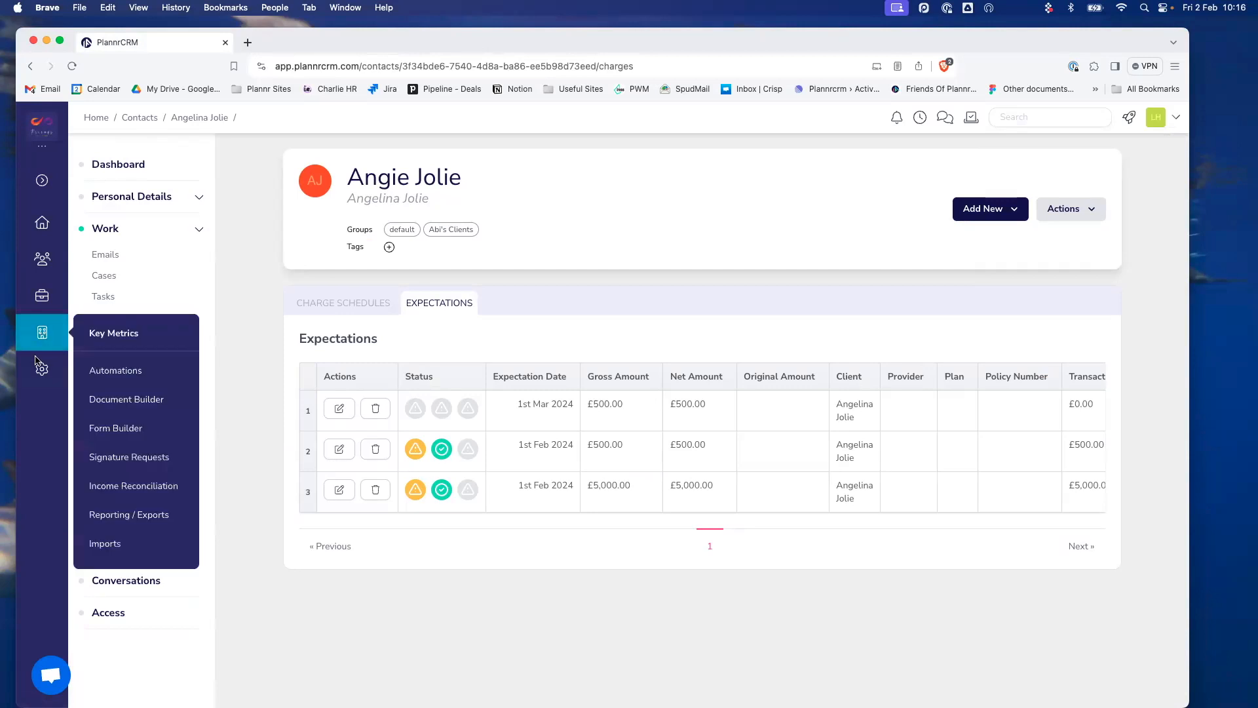
click(140, 522)
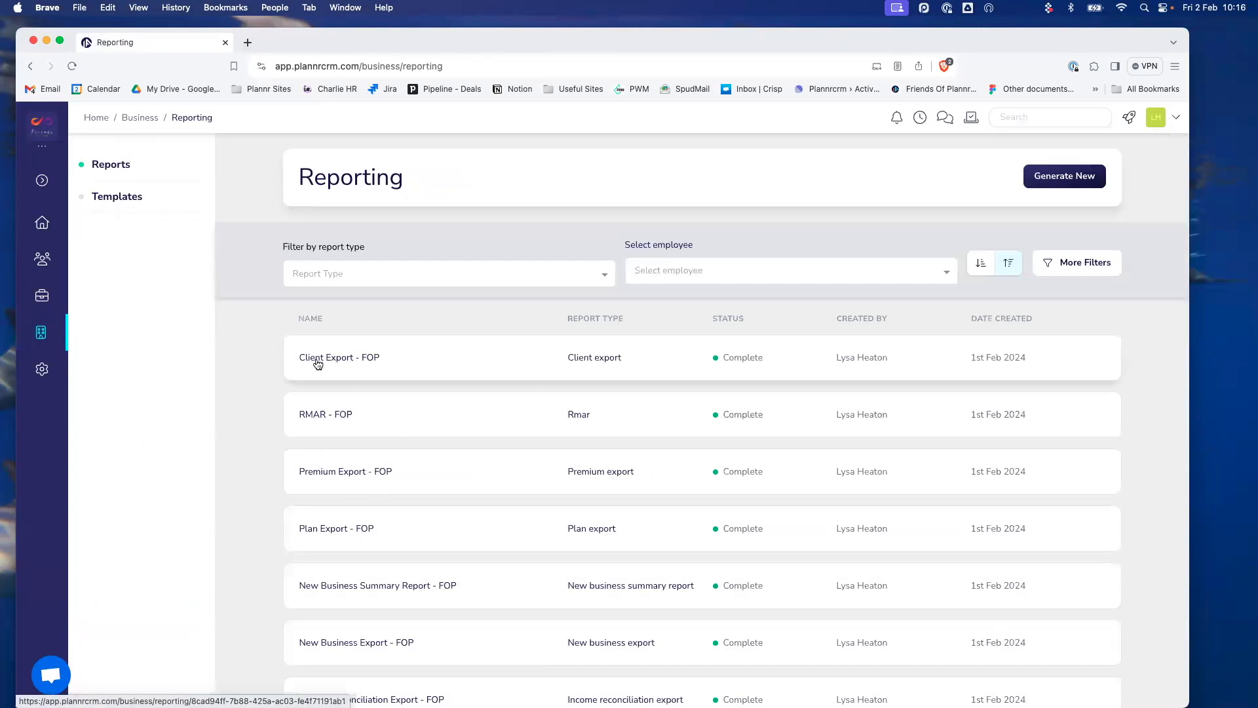
mouse_move(36, 333)
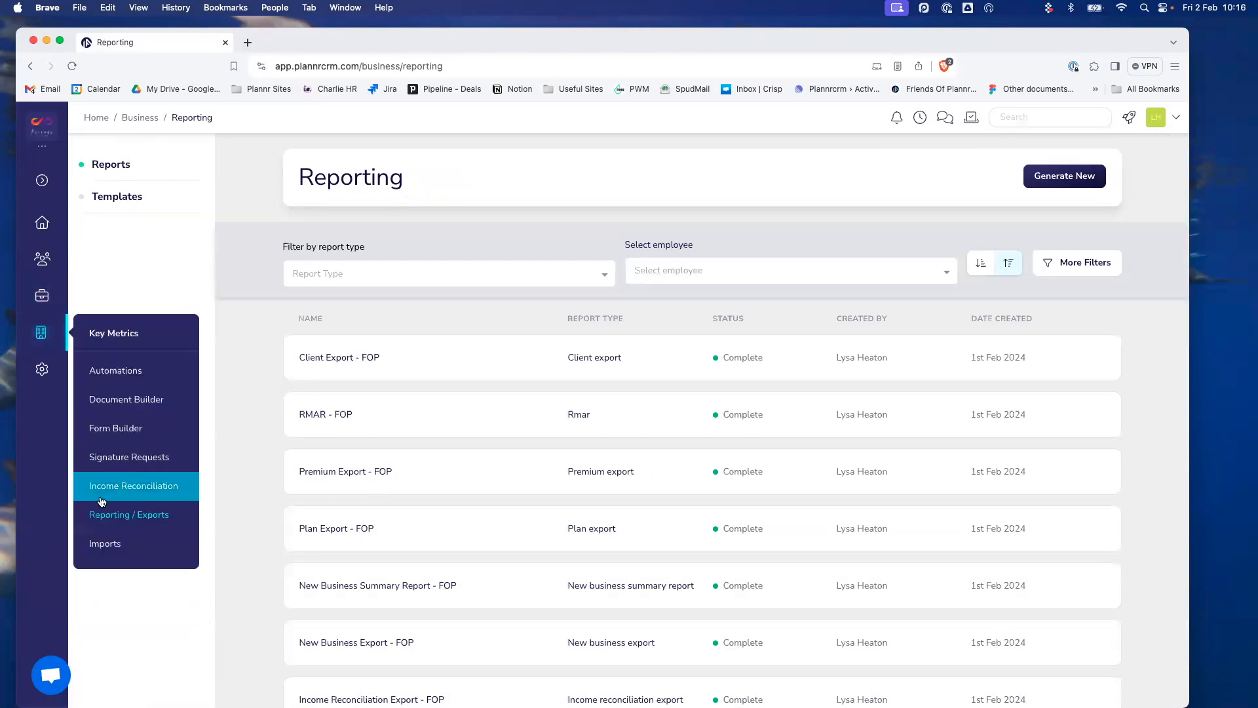
click(110, 493)
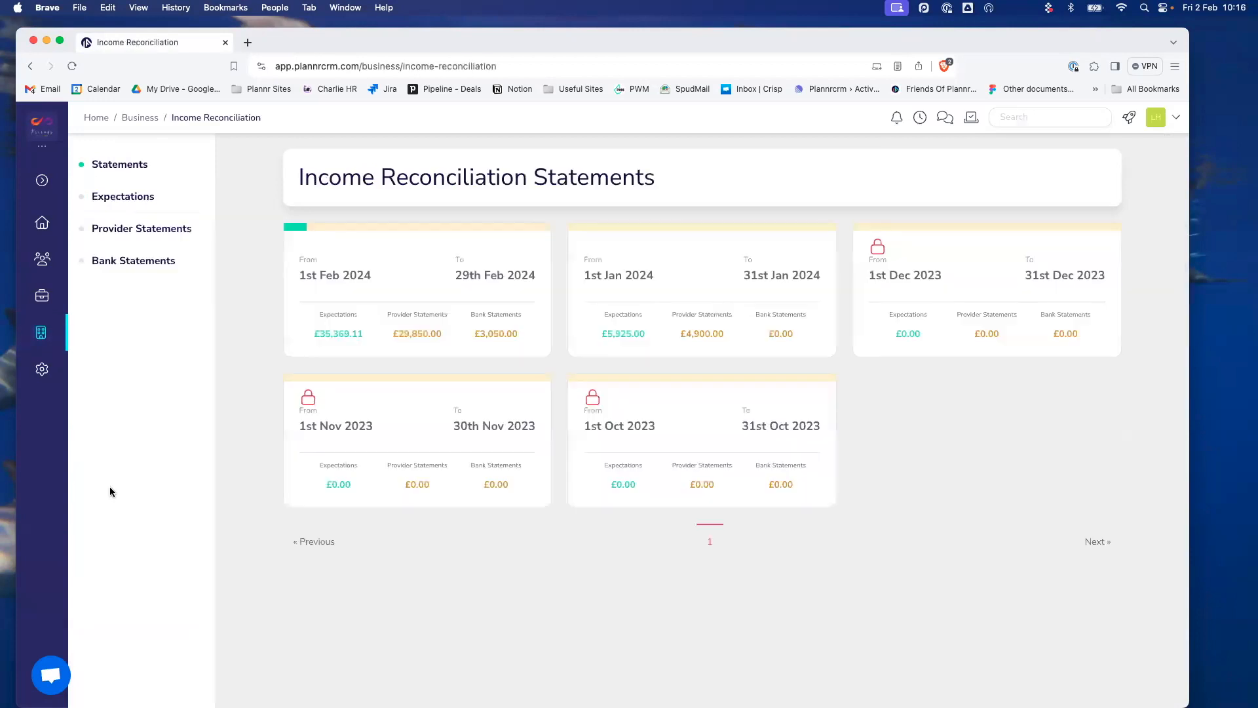
click(708, 302)
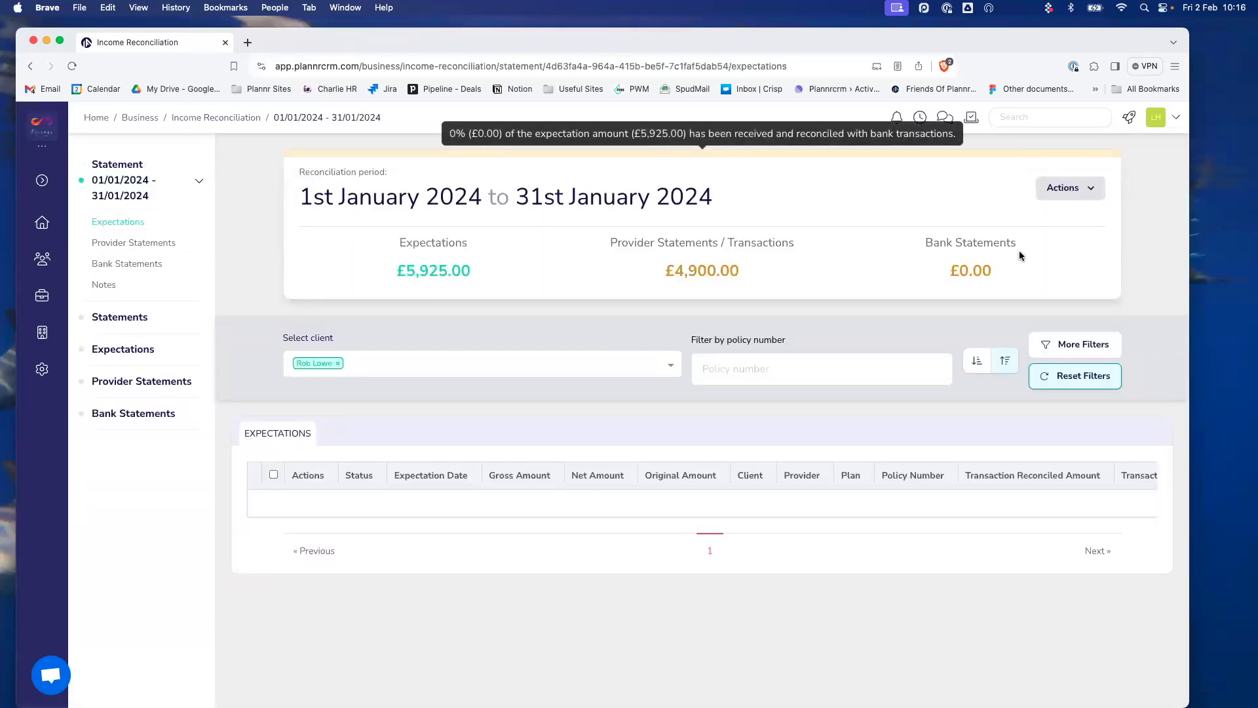
click(1068, 188)
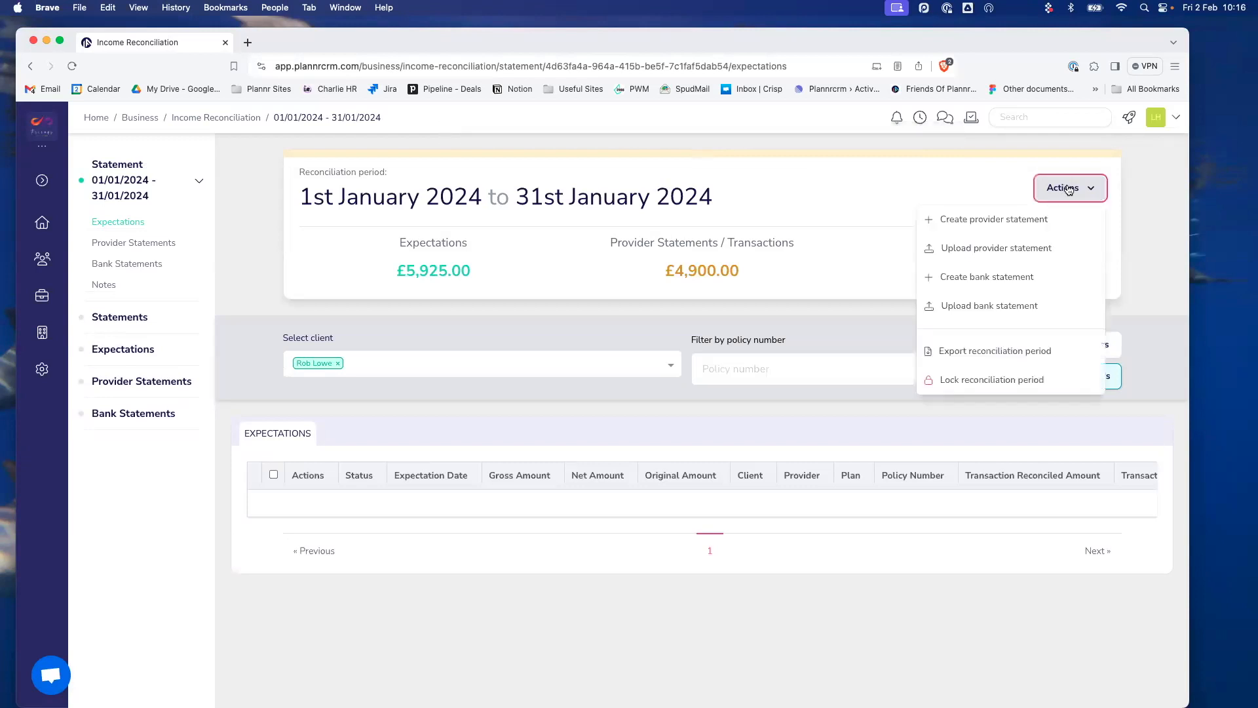
click(1004, 249)
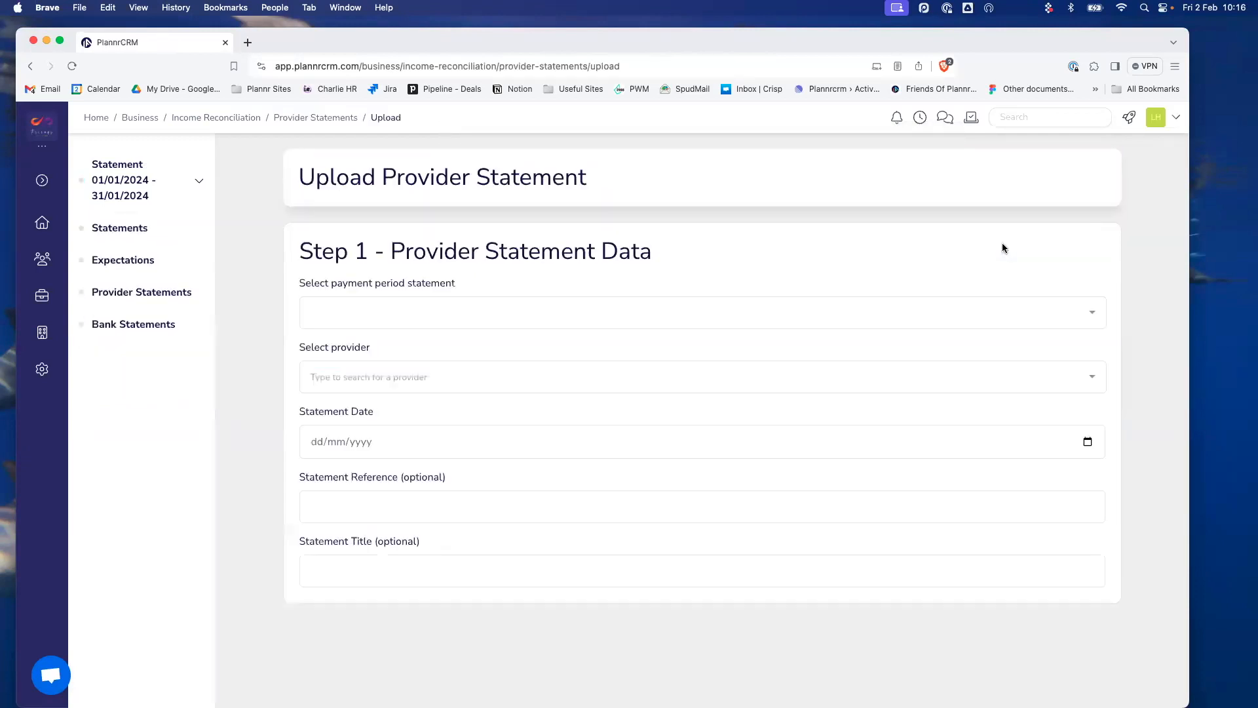
Set the uploaded statement's provider to Standard Life and its statement date to 10/01/2024.
click(377, 375)
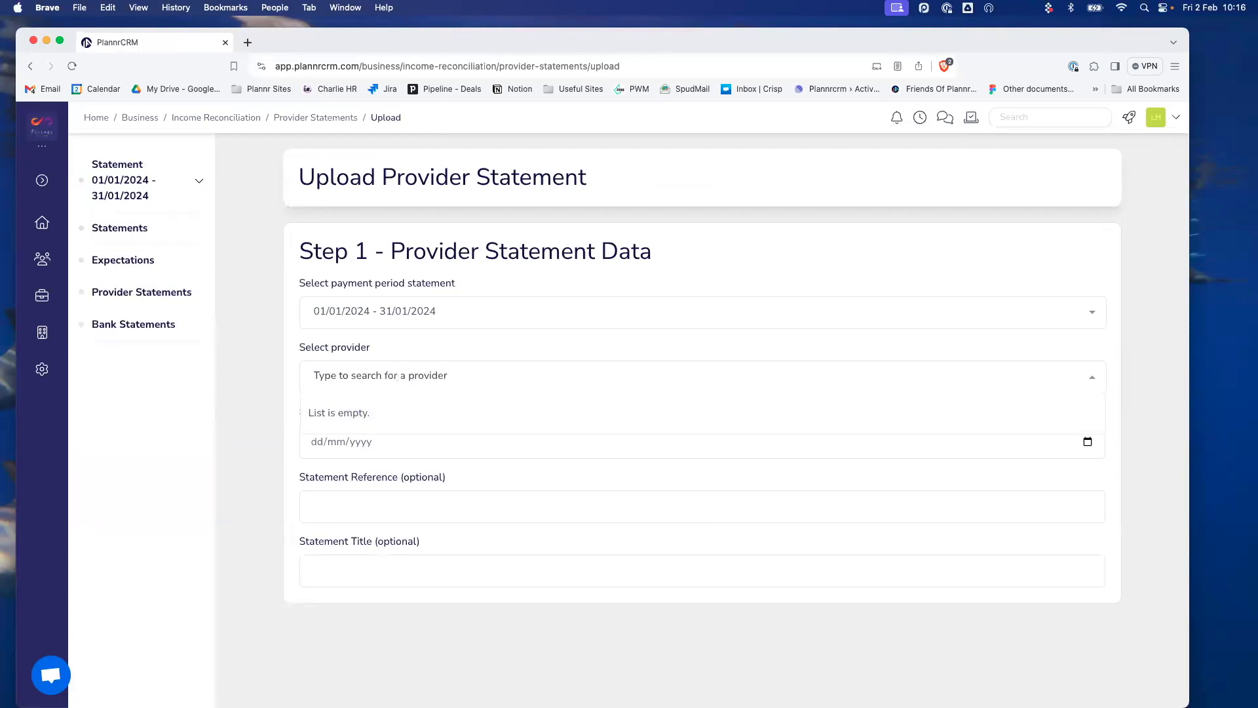
text(standard life)
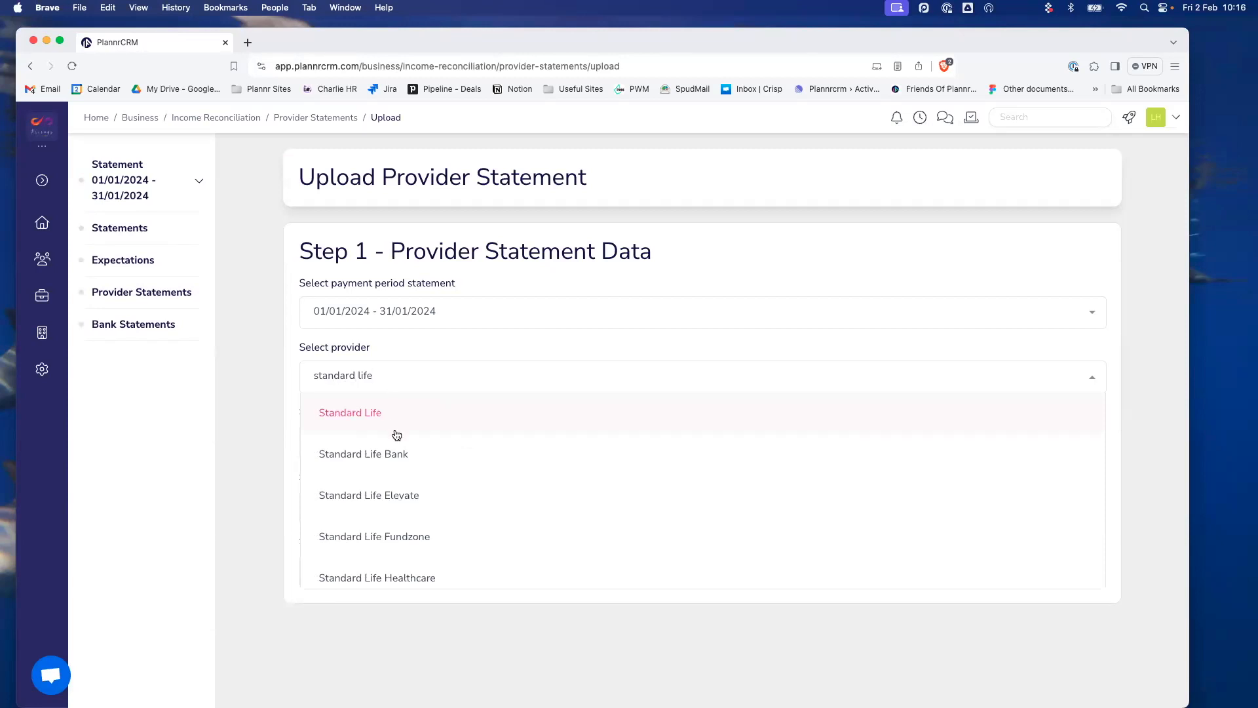
click(397, 424)
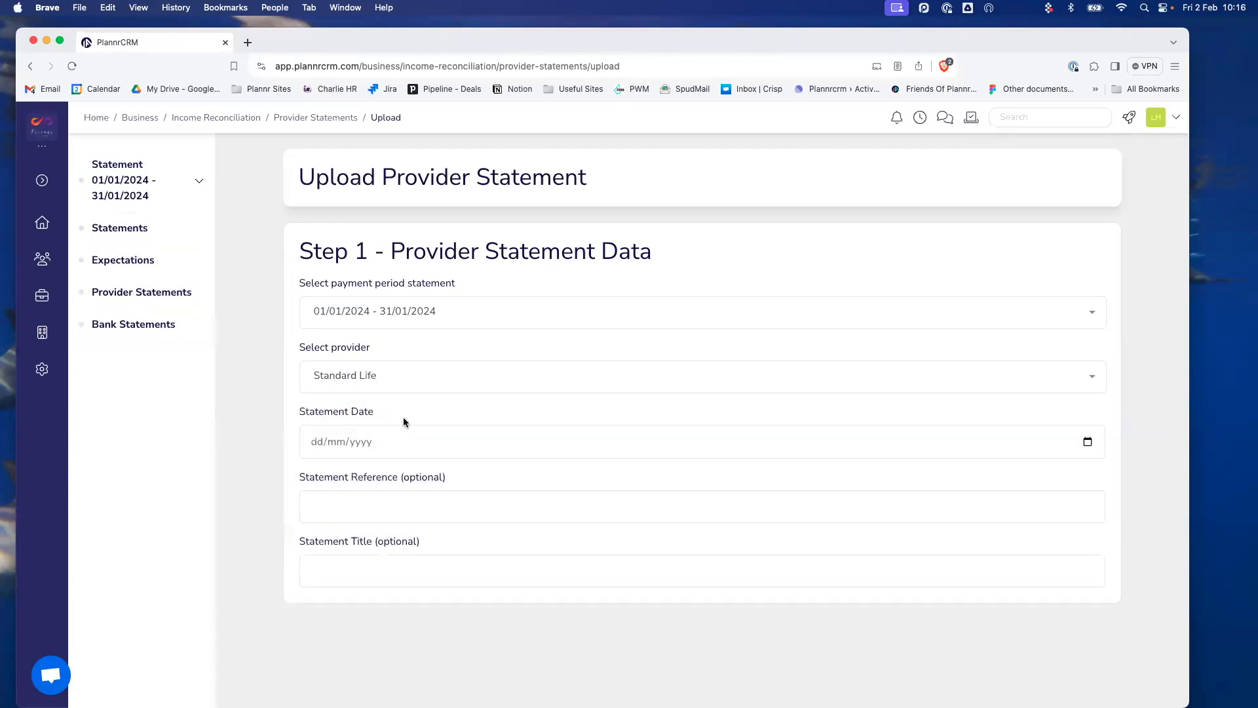
click(1088, 442)
click(404, 473)
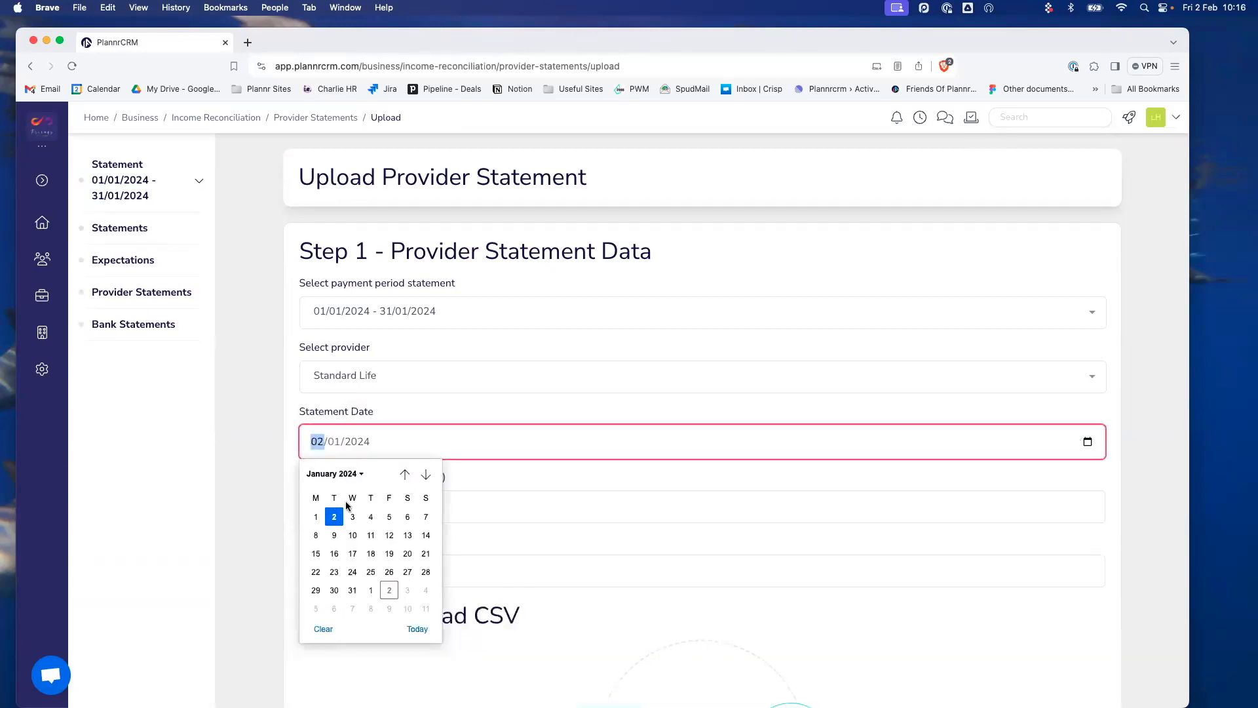
click(353, 536)
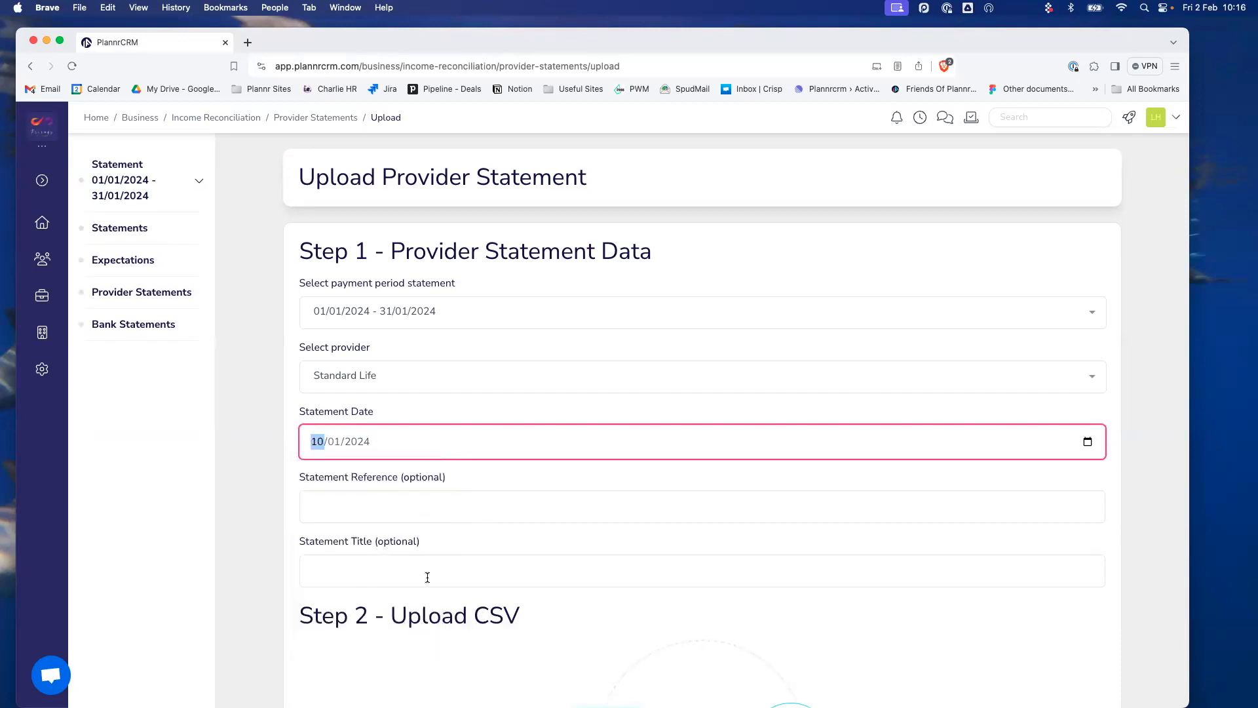
Choose Standard Life Statement_January_FOP.csv from the Statements folder inside Demos as the CSV to upload.
scroll(423, 579, down, 5)
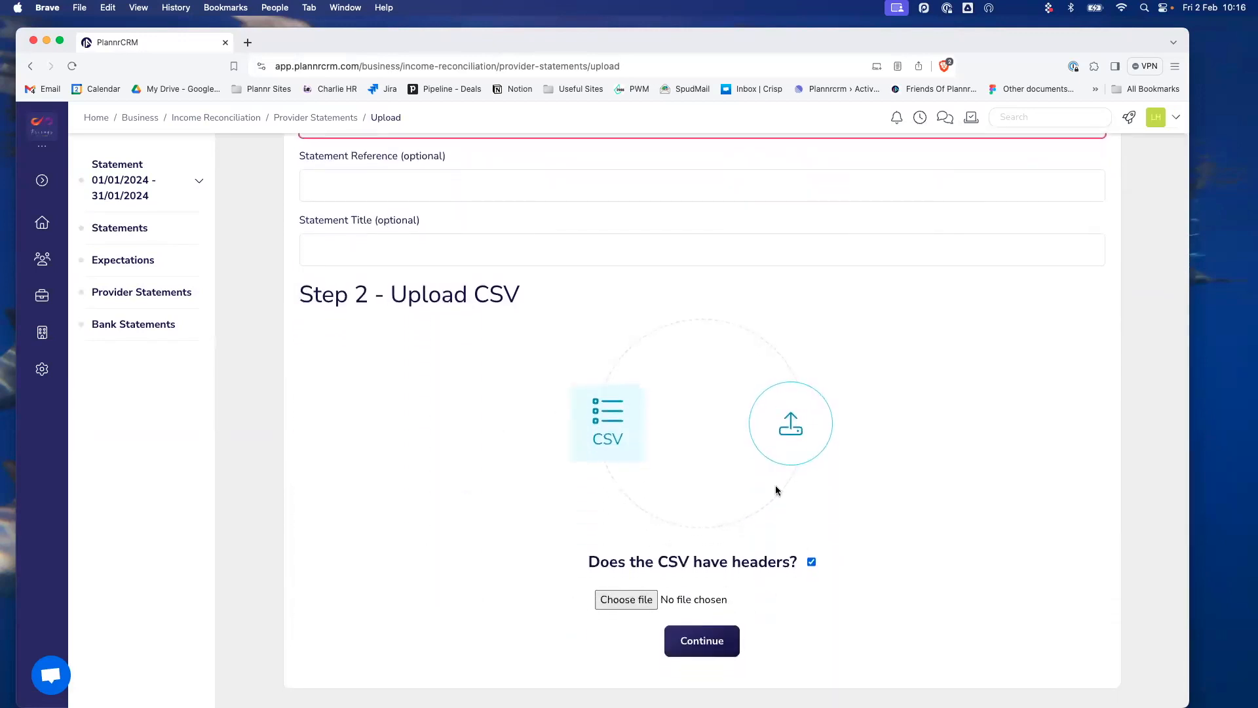
click(622, 599)
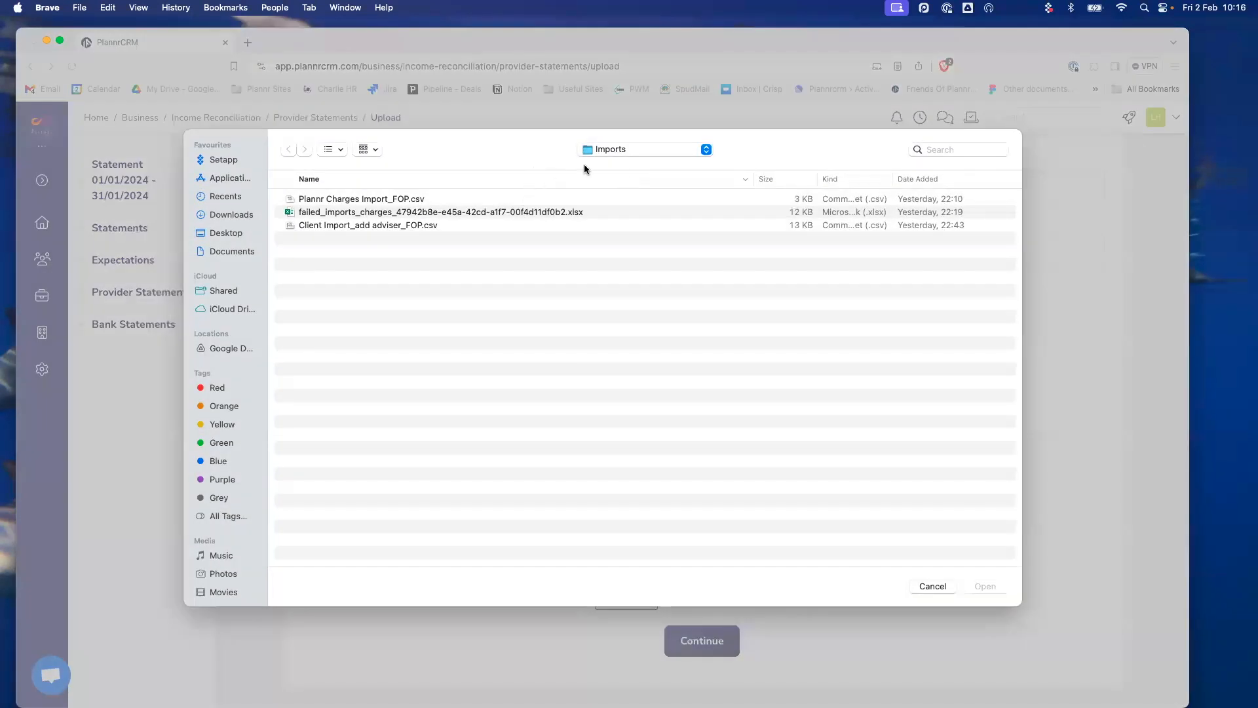
click(626, 151)
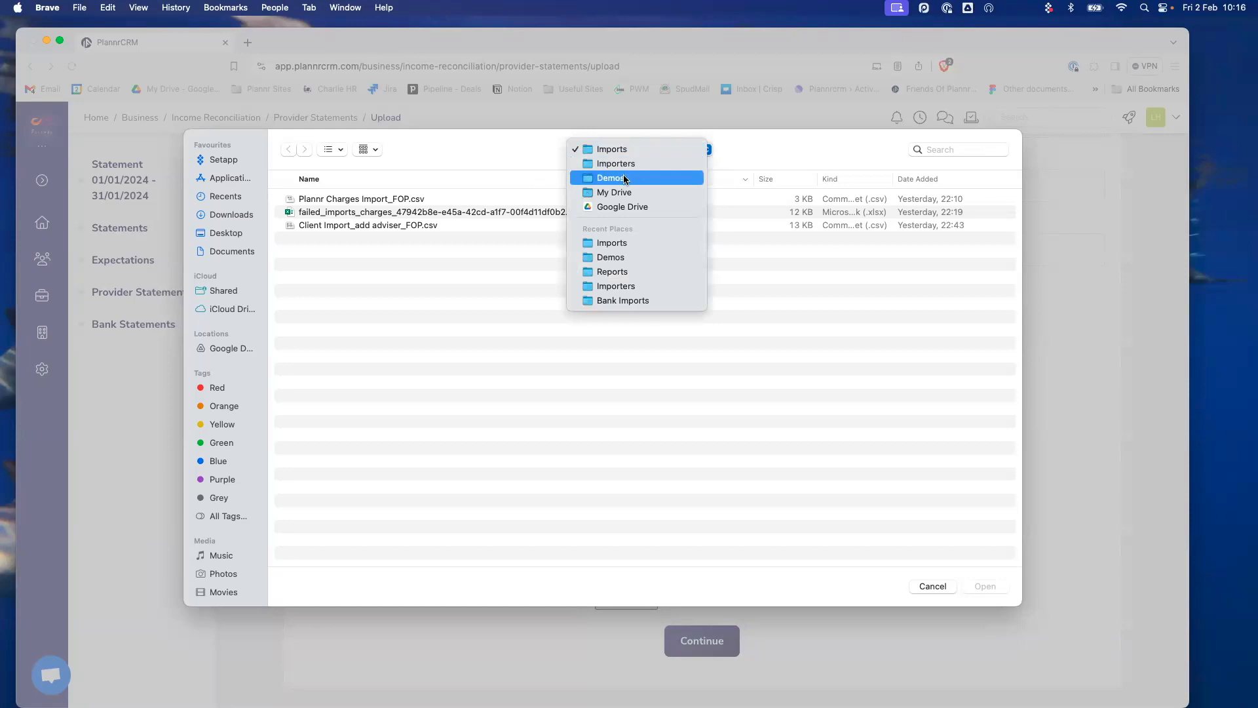
click(624, 179)
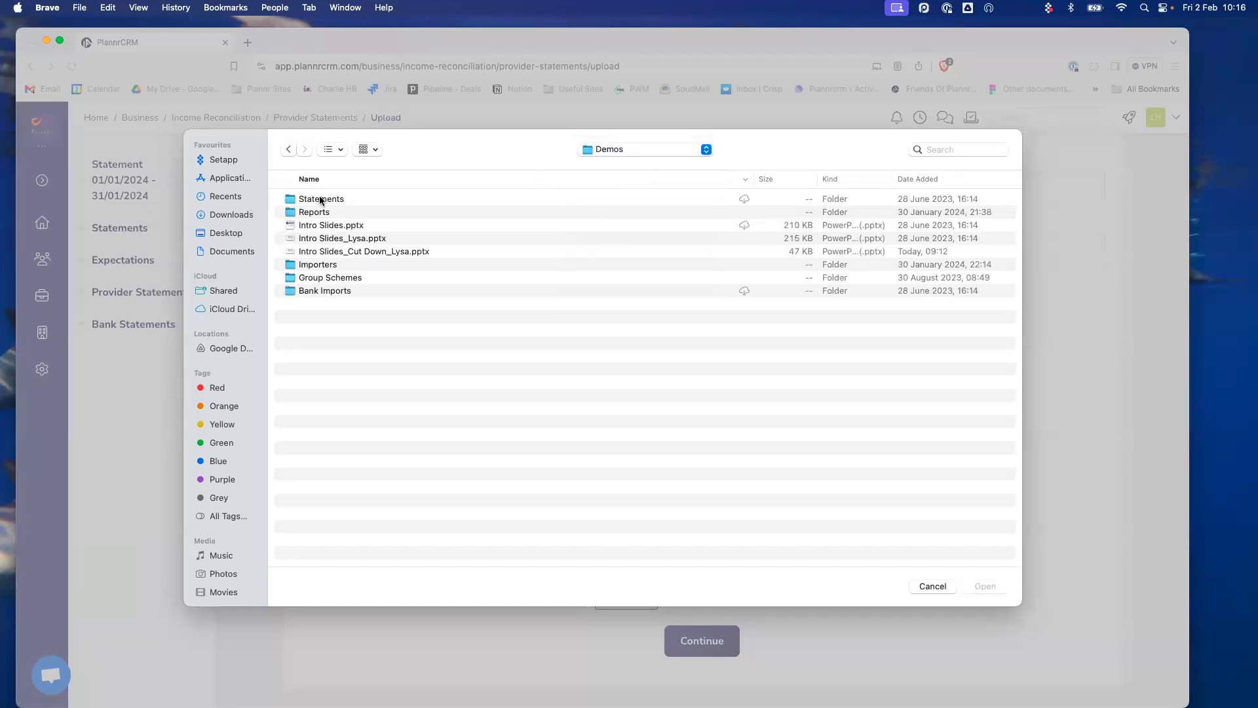
double_click(320, 199)
click(365, 202)
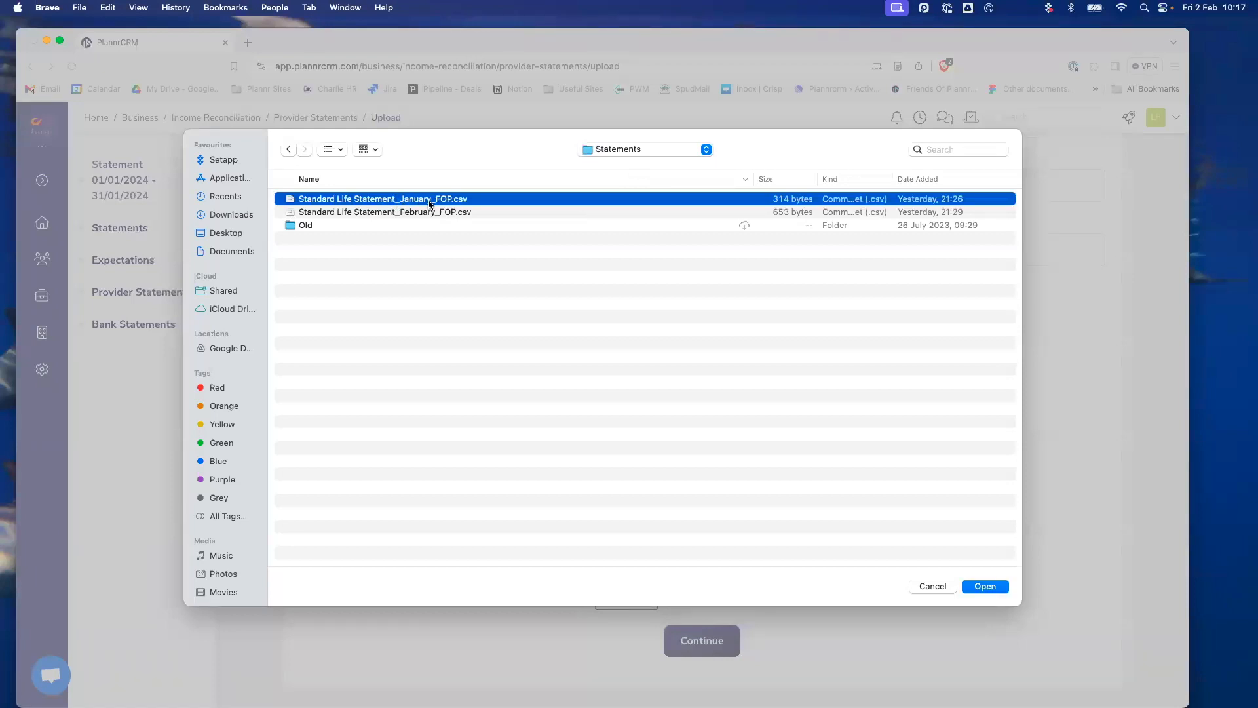
click(985, 586)
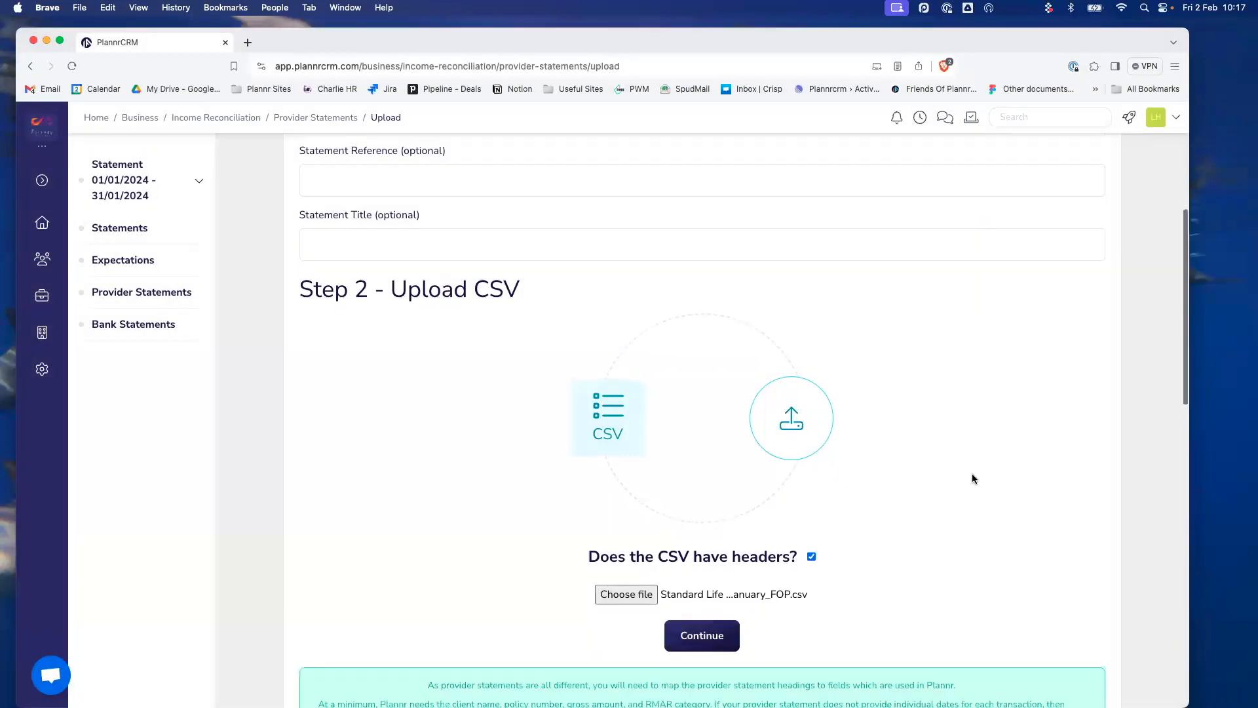
Read the field mapping instructions and match the date field to the CSV's Transaction Date (dd/mm/yyyy) column.
scroll(972, 473, down, 4)
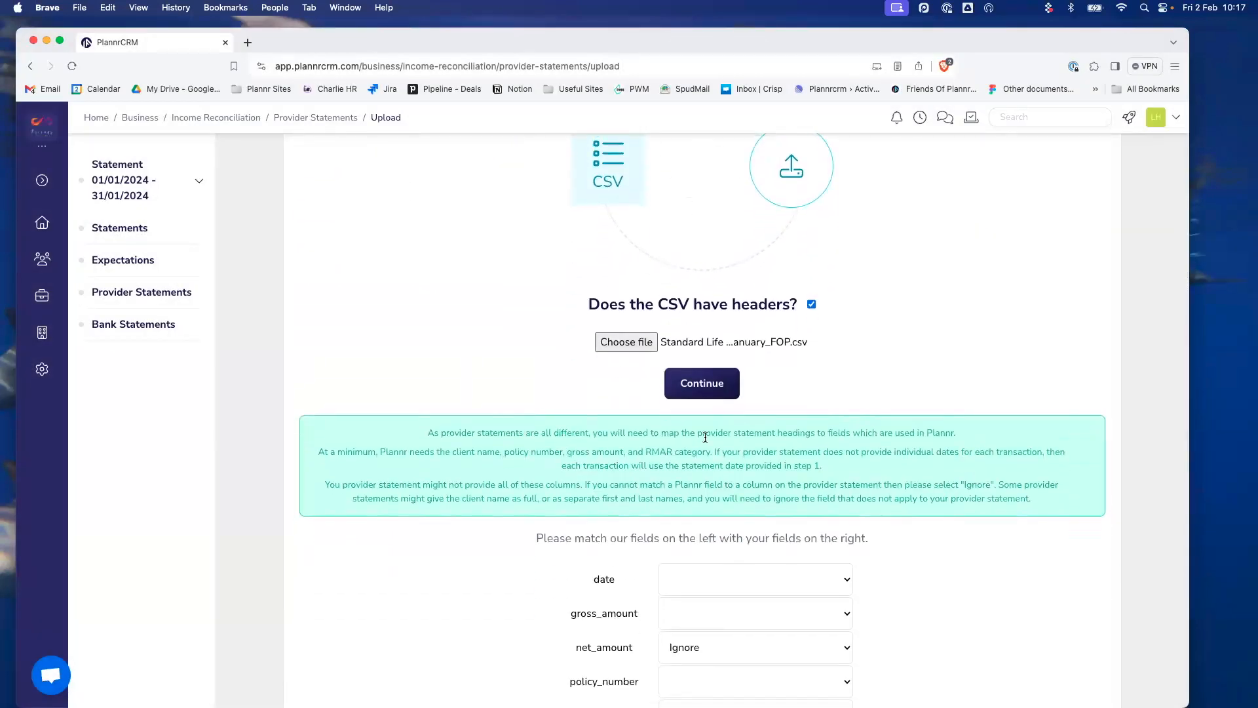
scroll(706, 434, down, 1)
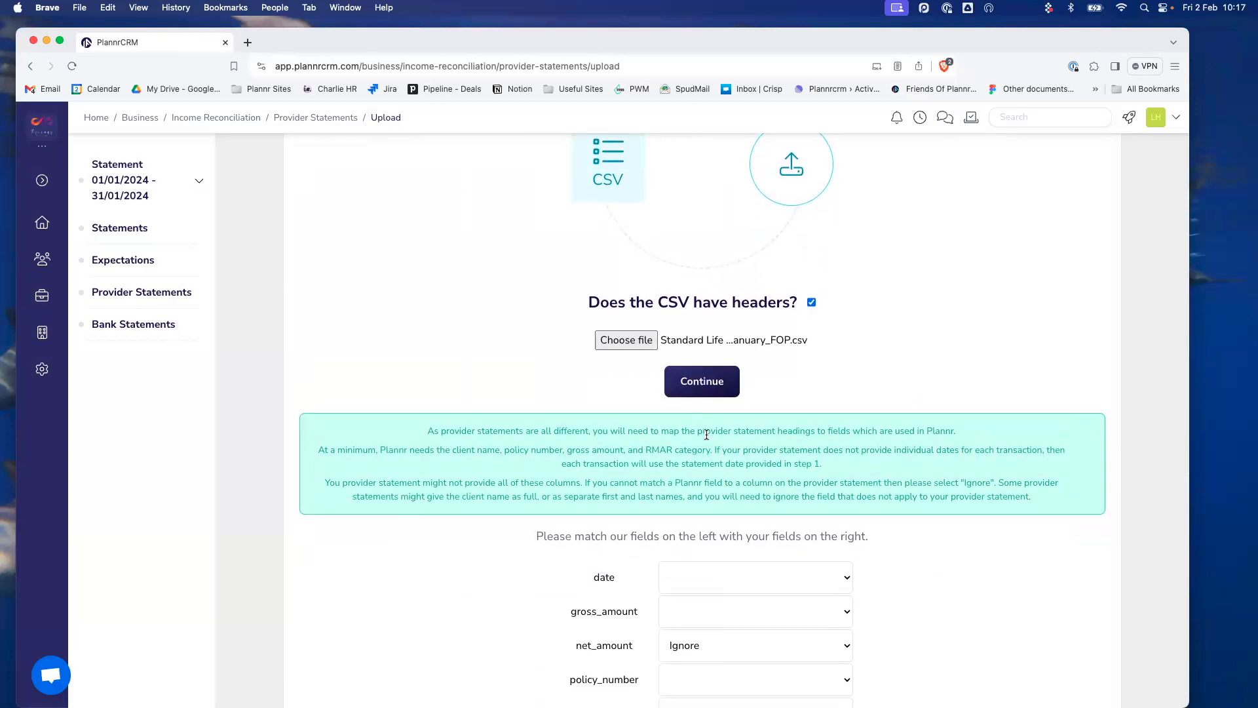
scroll(706, 434, down, 3)
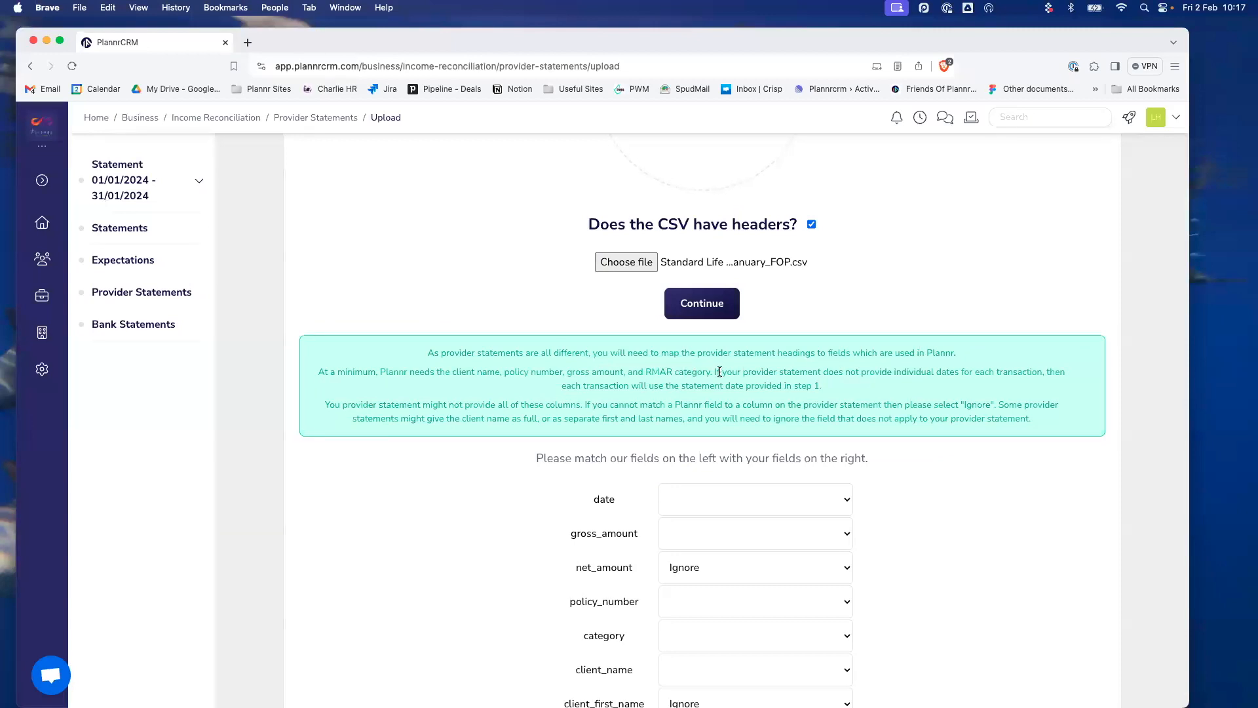
scroll(719, 372, down, 9)
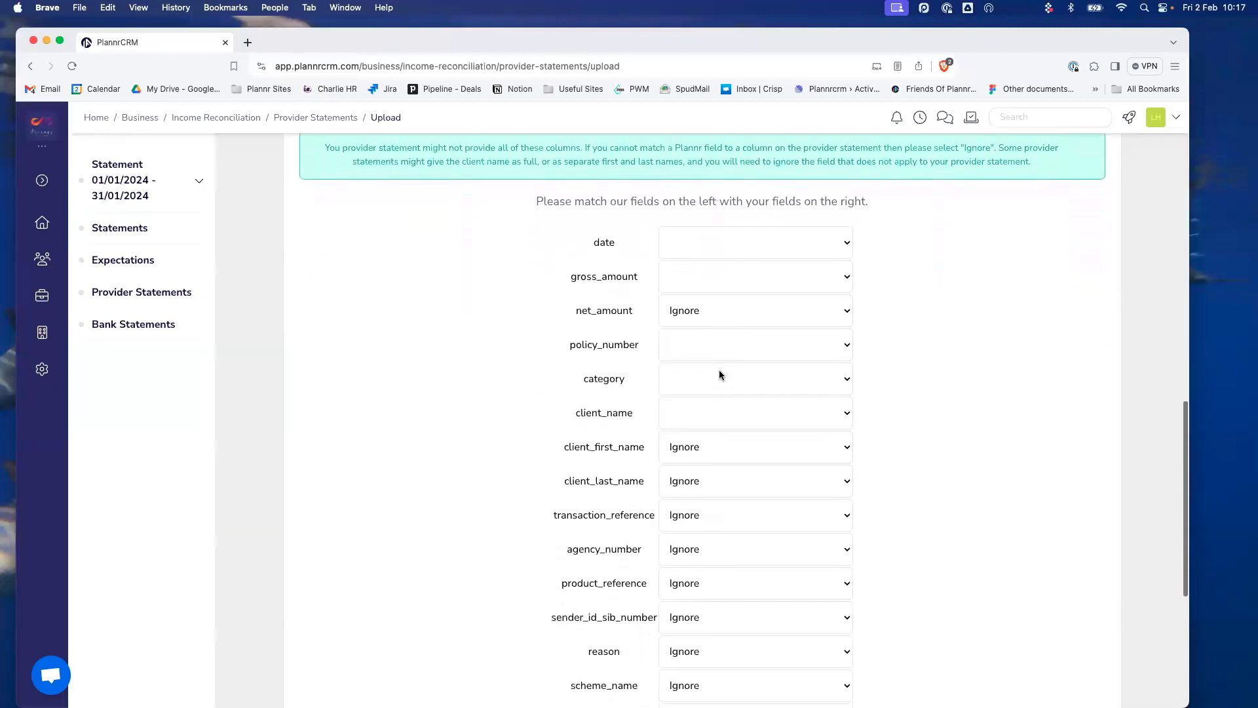
scroll(702, 366, up, 2)
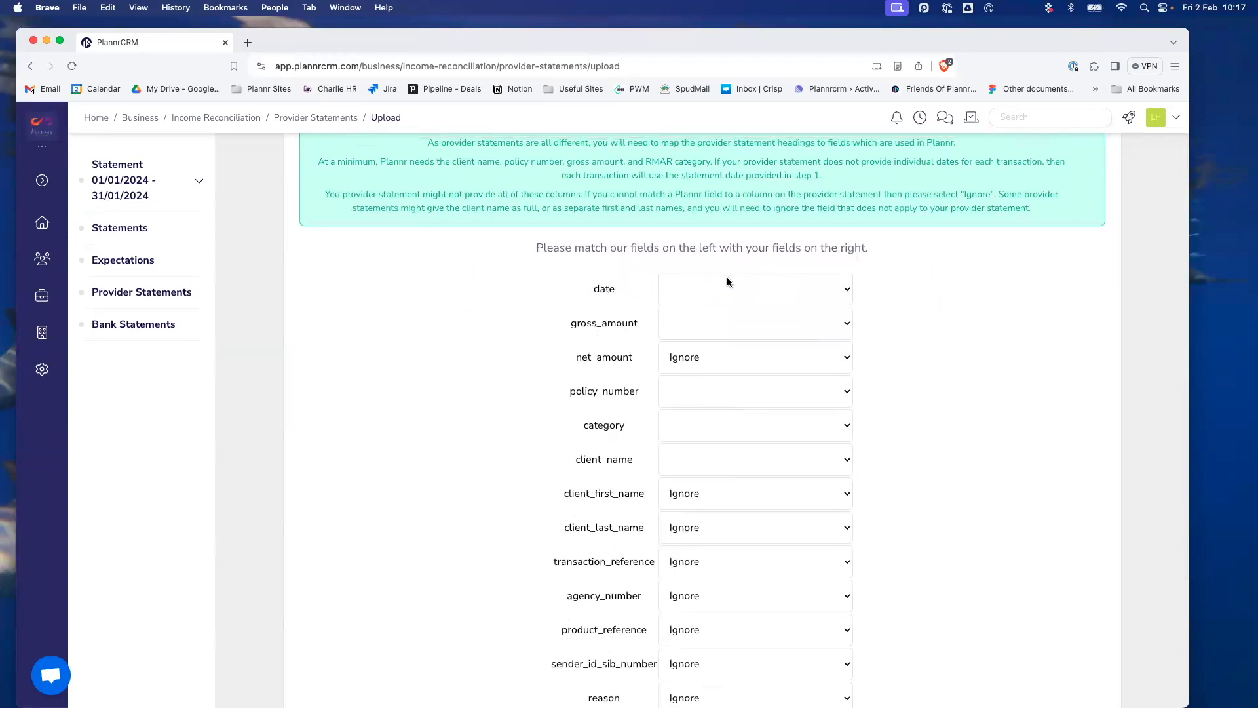
click(779, 285)
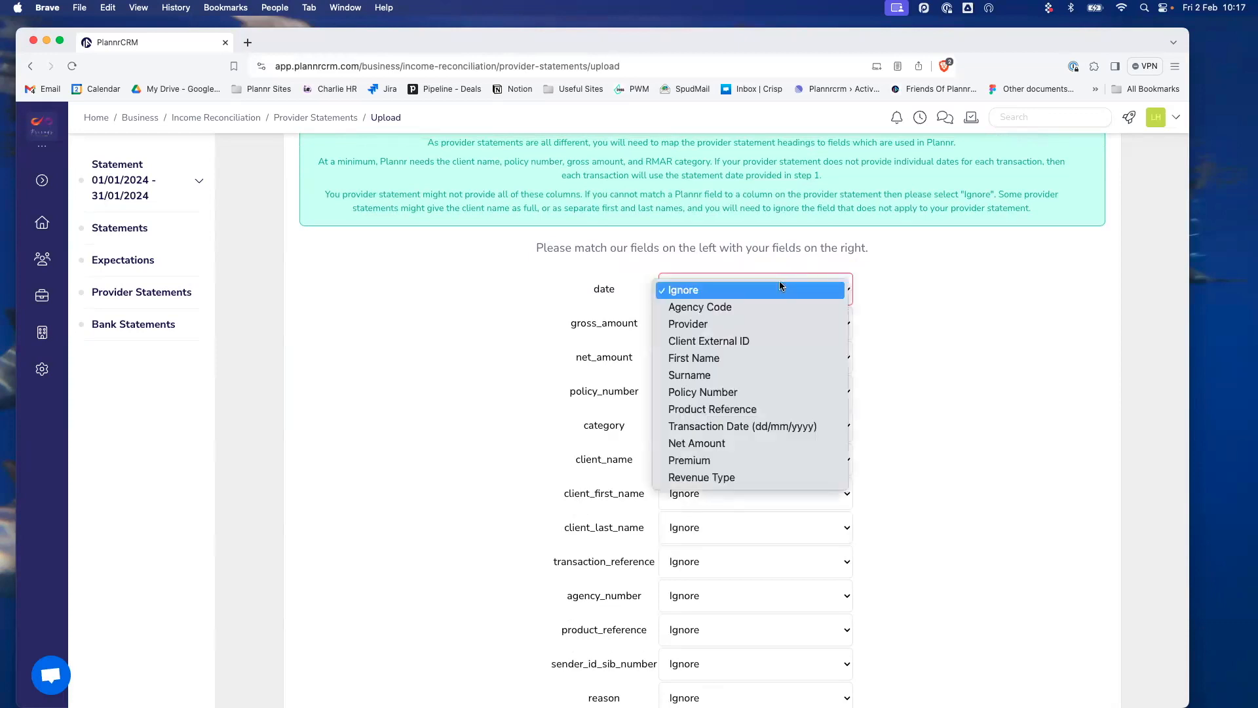
click(760, 425)
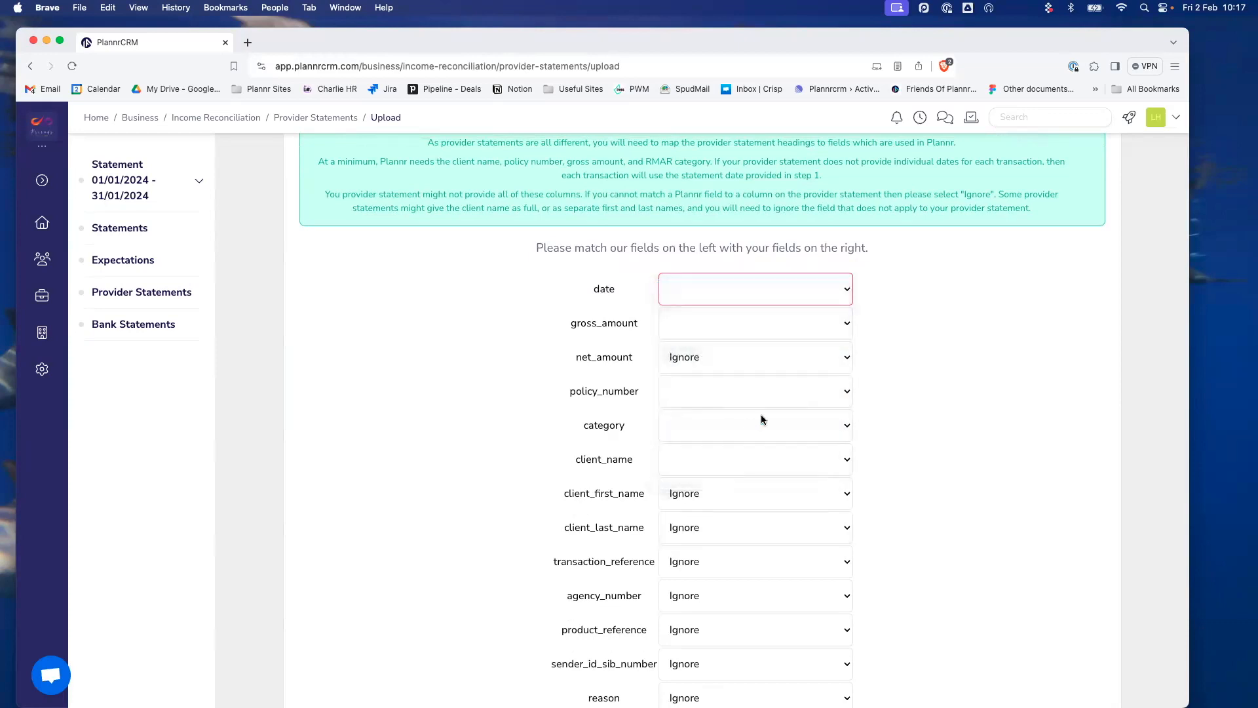
Map both the gross_amount and net_amount fields to the CSV's Net Amount column.
click(733, 330)
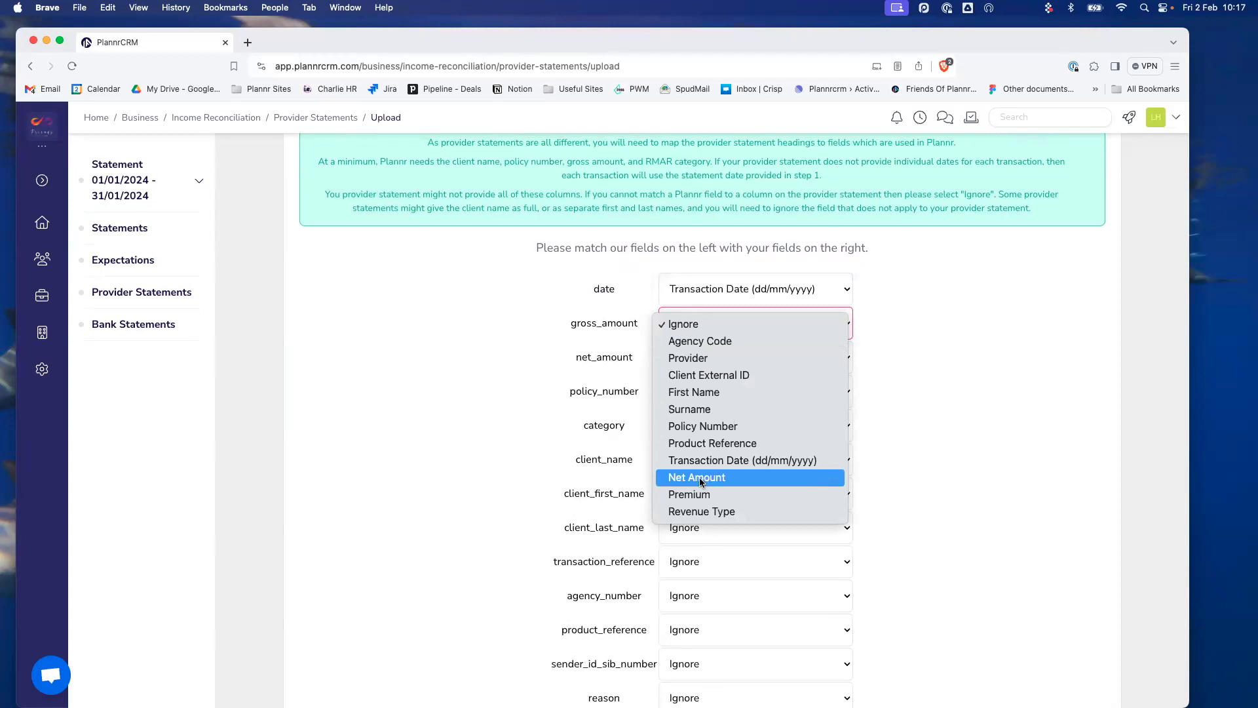
key(Return)
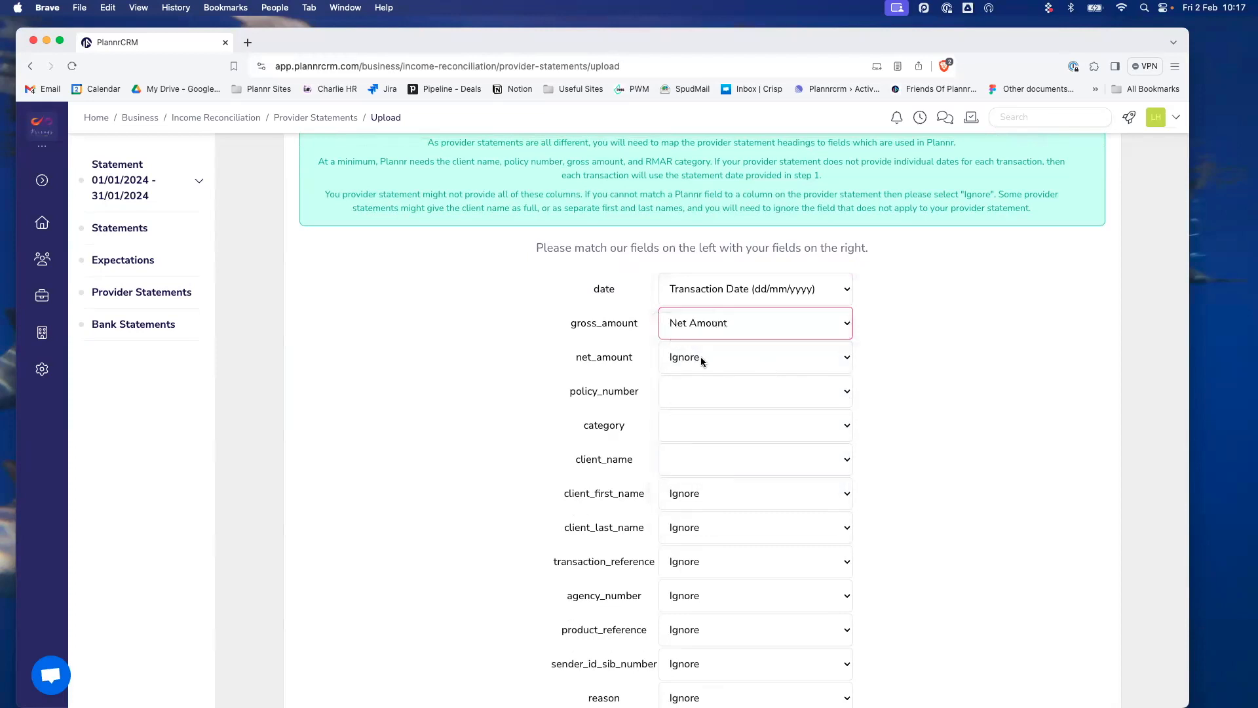
click(745, 358)
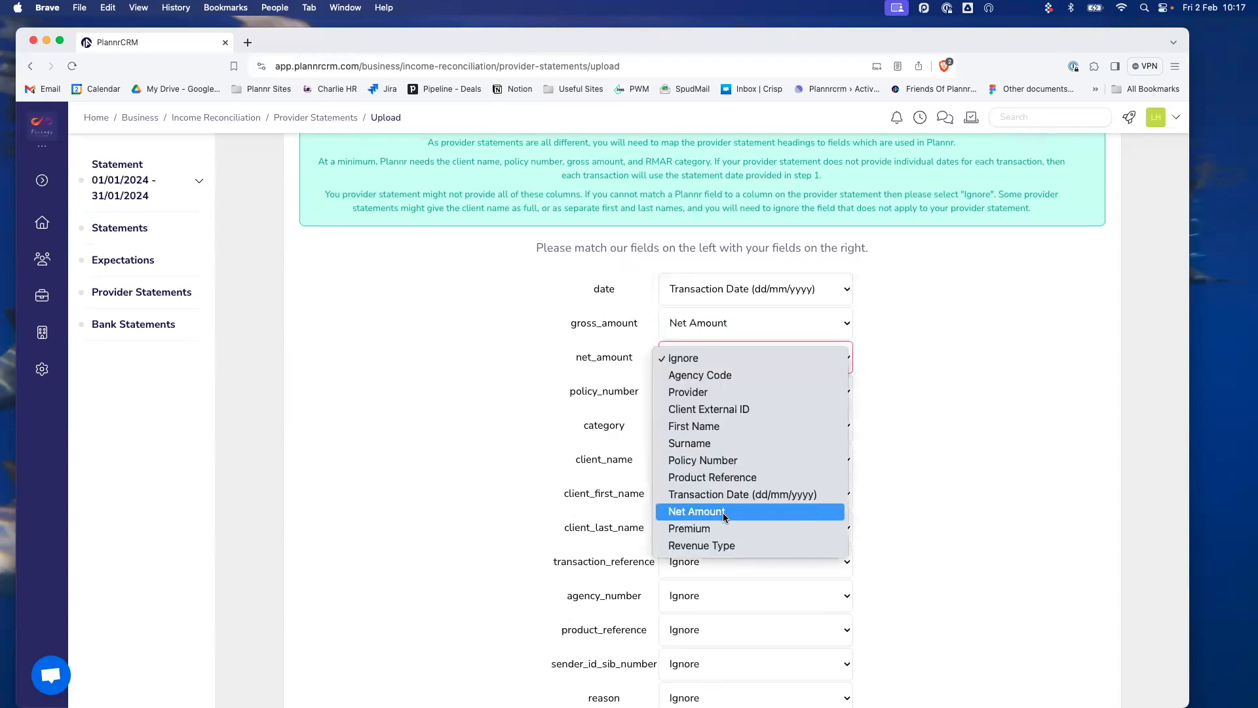
click(748, 511)
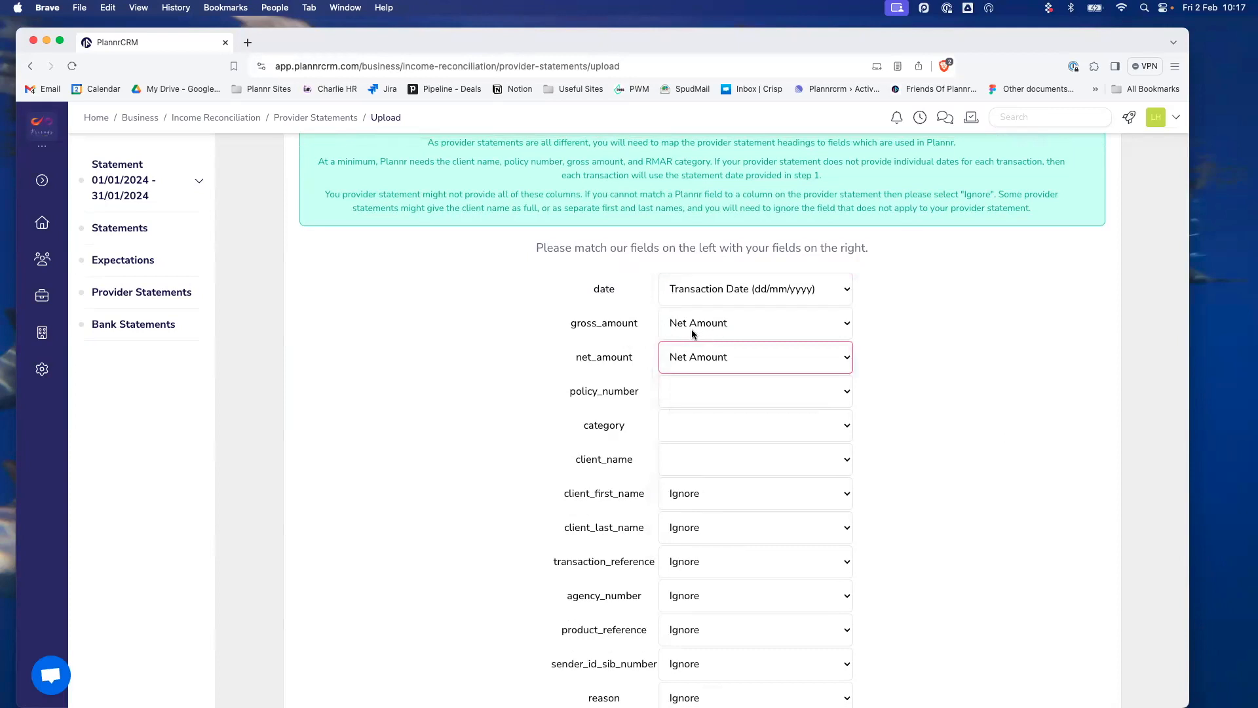
Map policy_number to the Policy Number column and category to the Revenue Type column.
click(731, 392)
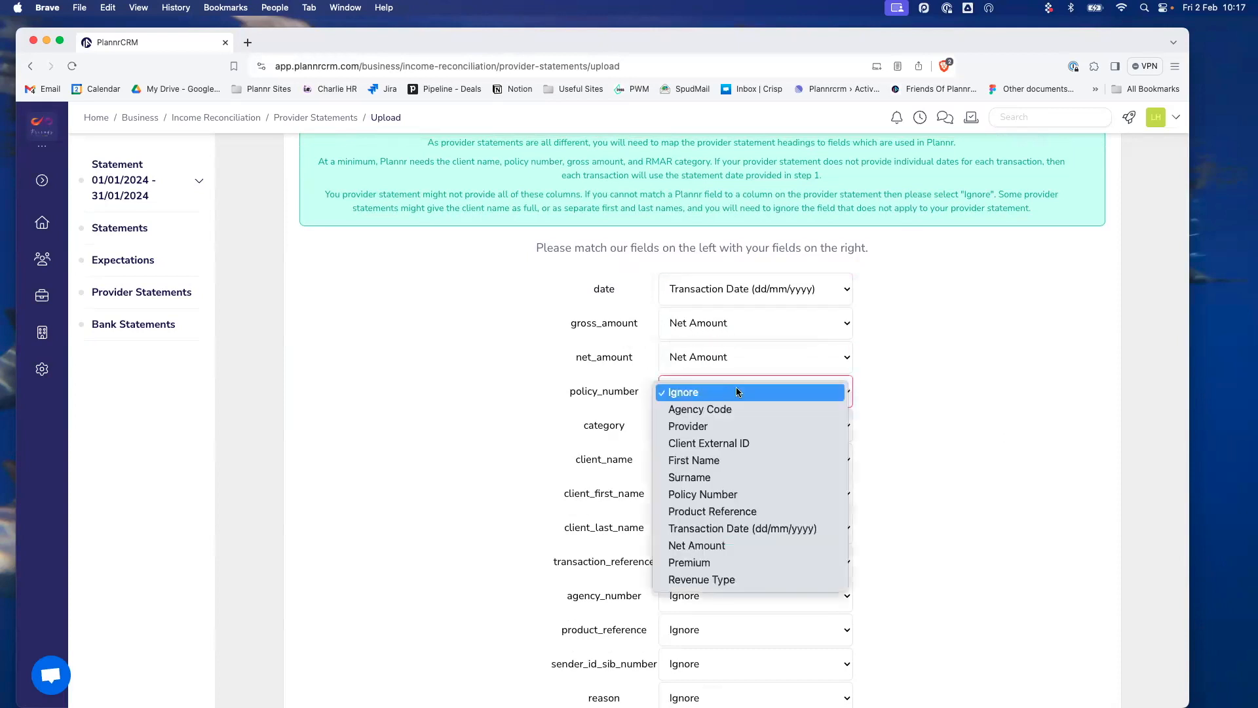
click(728, 496)
click(786, 423)
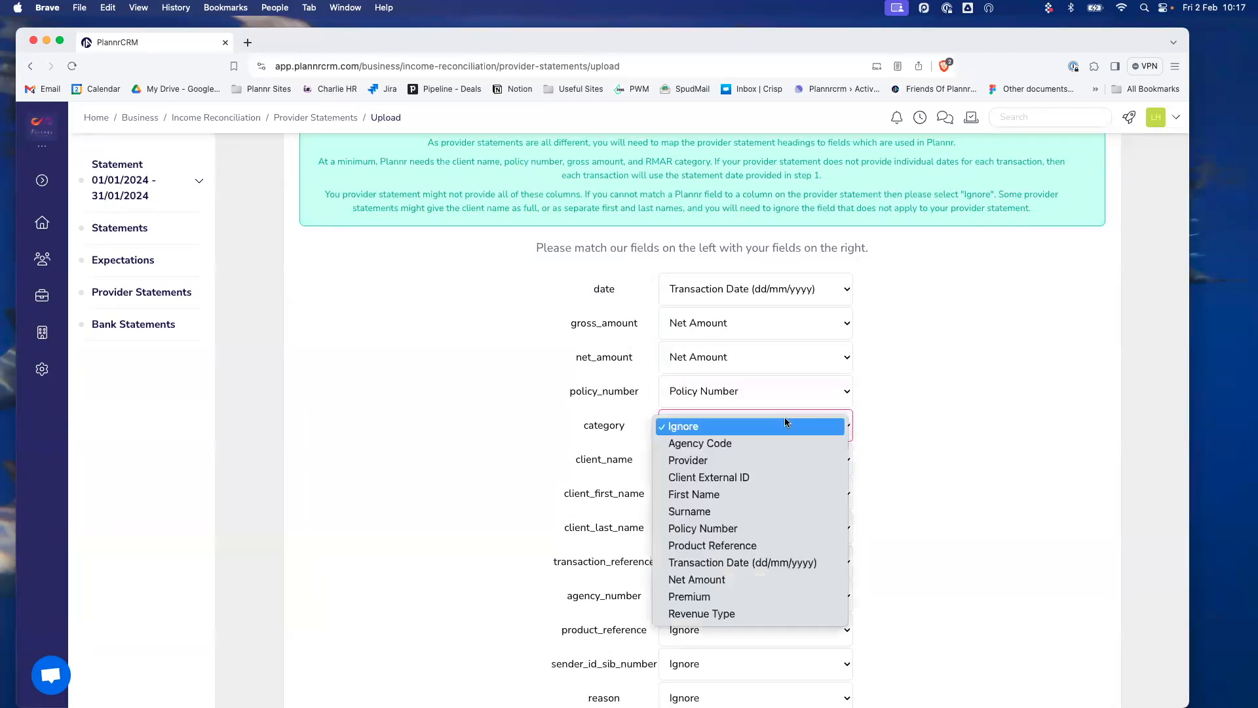
click(702, 614)
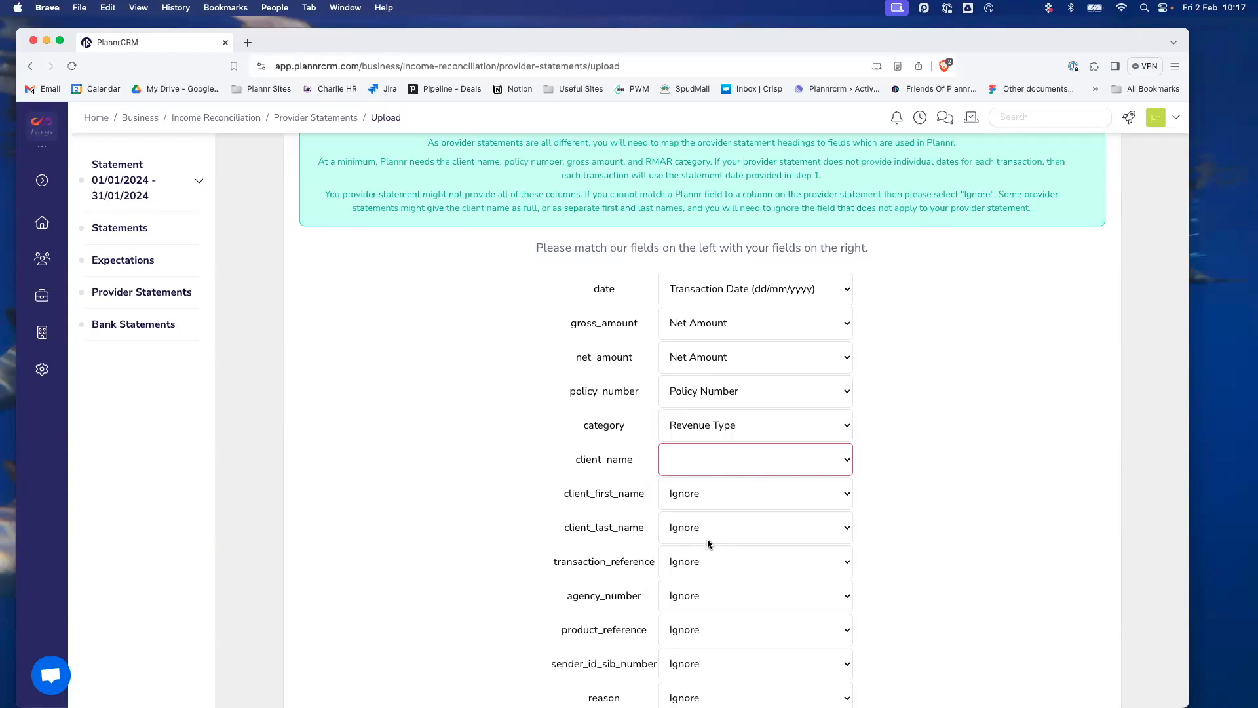
Map client_name to Surname, client_first_name to First Name and client_last_name to Surname.
click(708, 459)
click(706, 545)
click(746, 502)
click(731, 562)
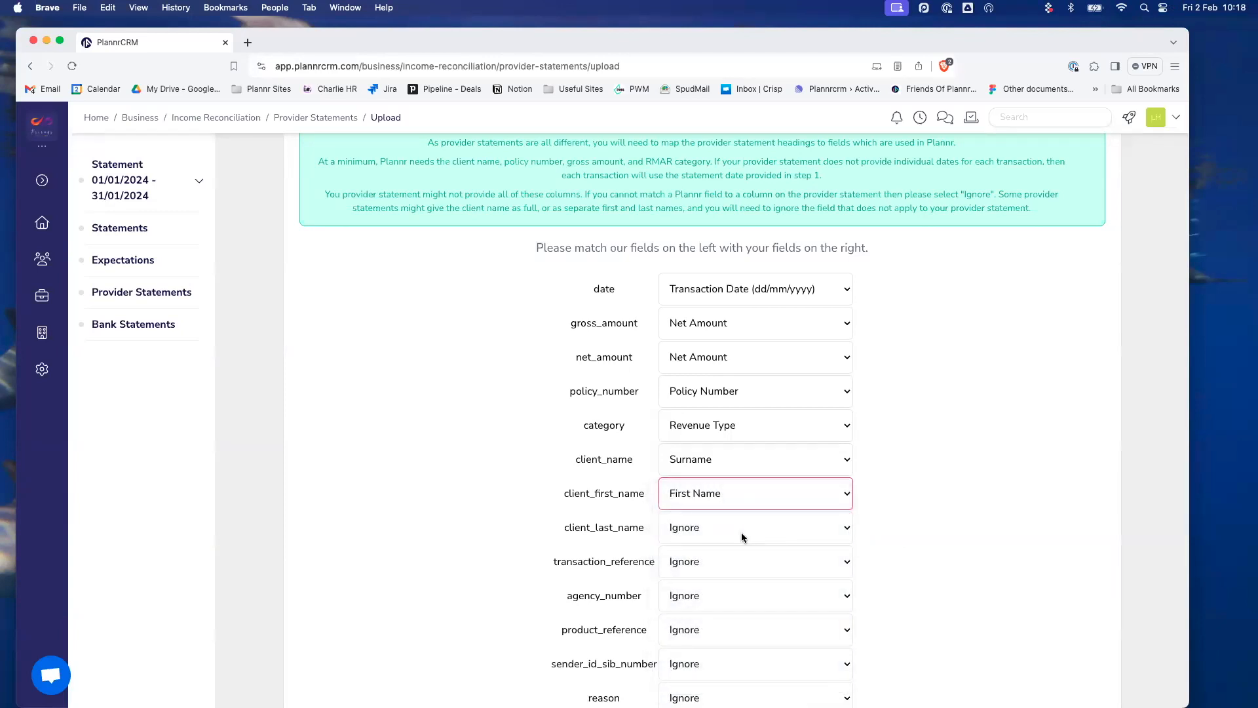
click(741, 532)
click(721, 611)
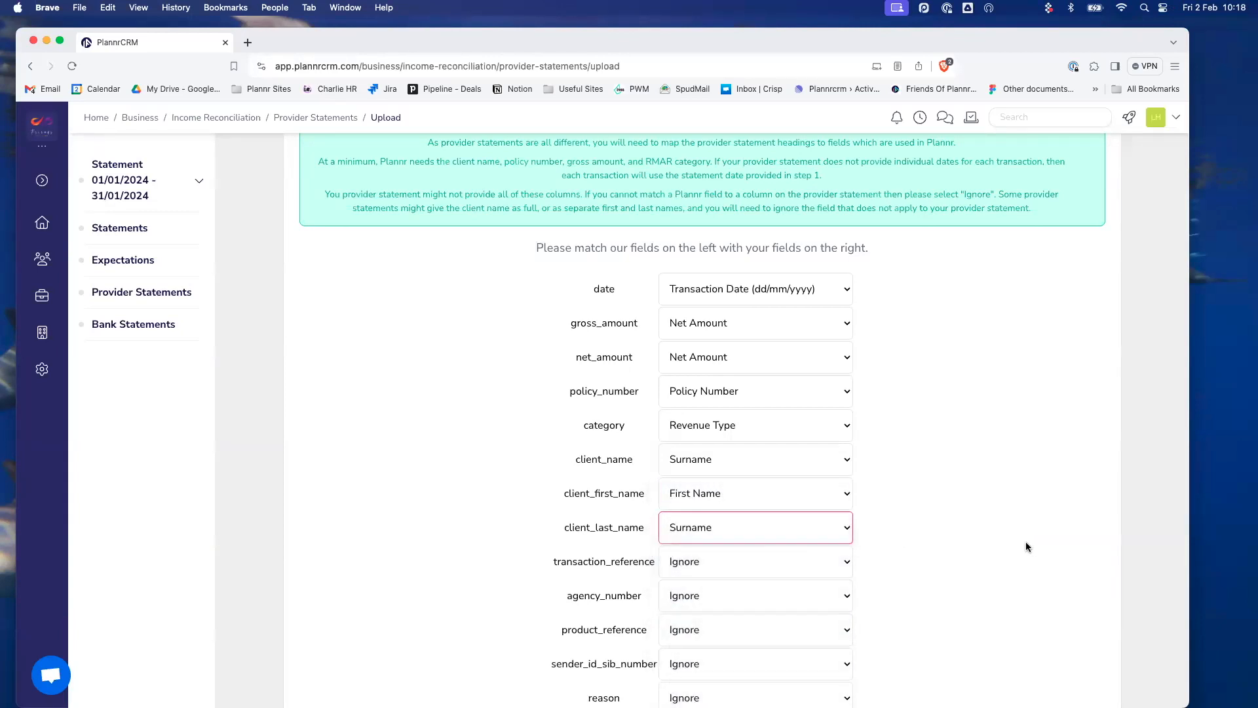
Match the statement's unrecognised charge categories, setting Indemnity to Indemnity and Level to Level.
scroll(1026, 546, down, 10)
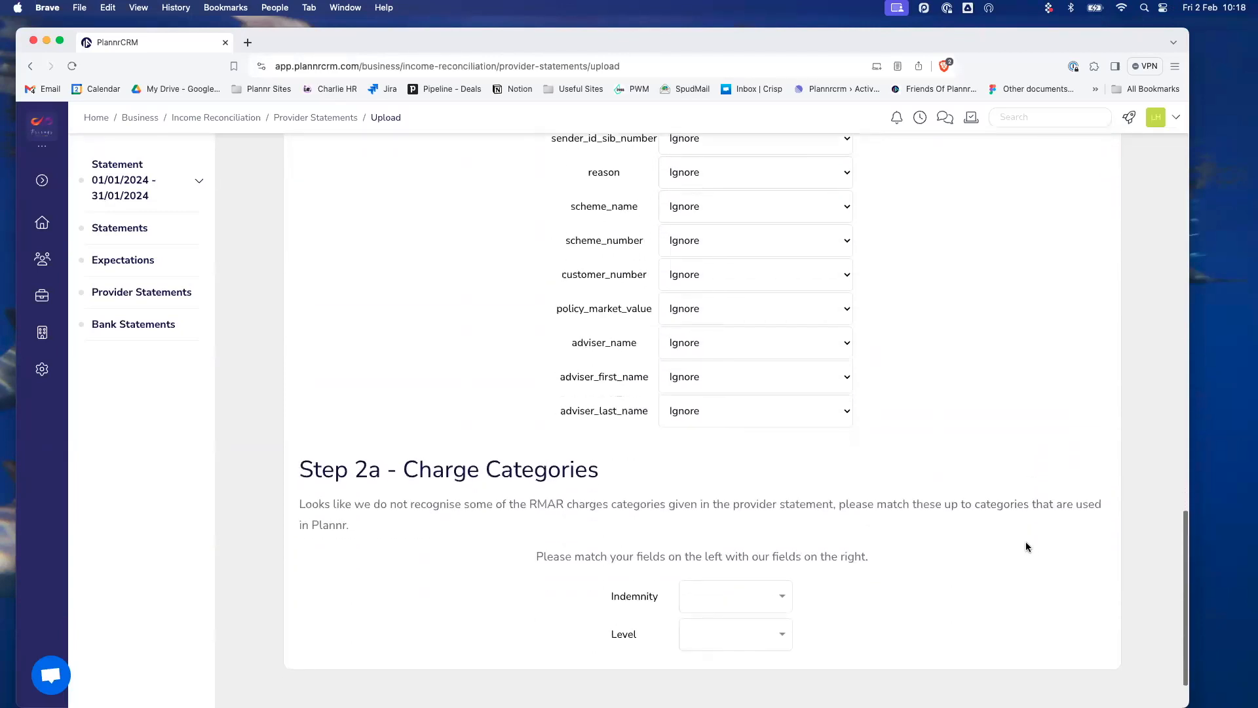
scroll(1025, 541, down, 2)
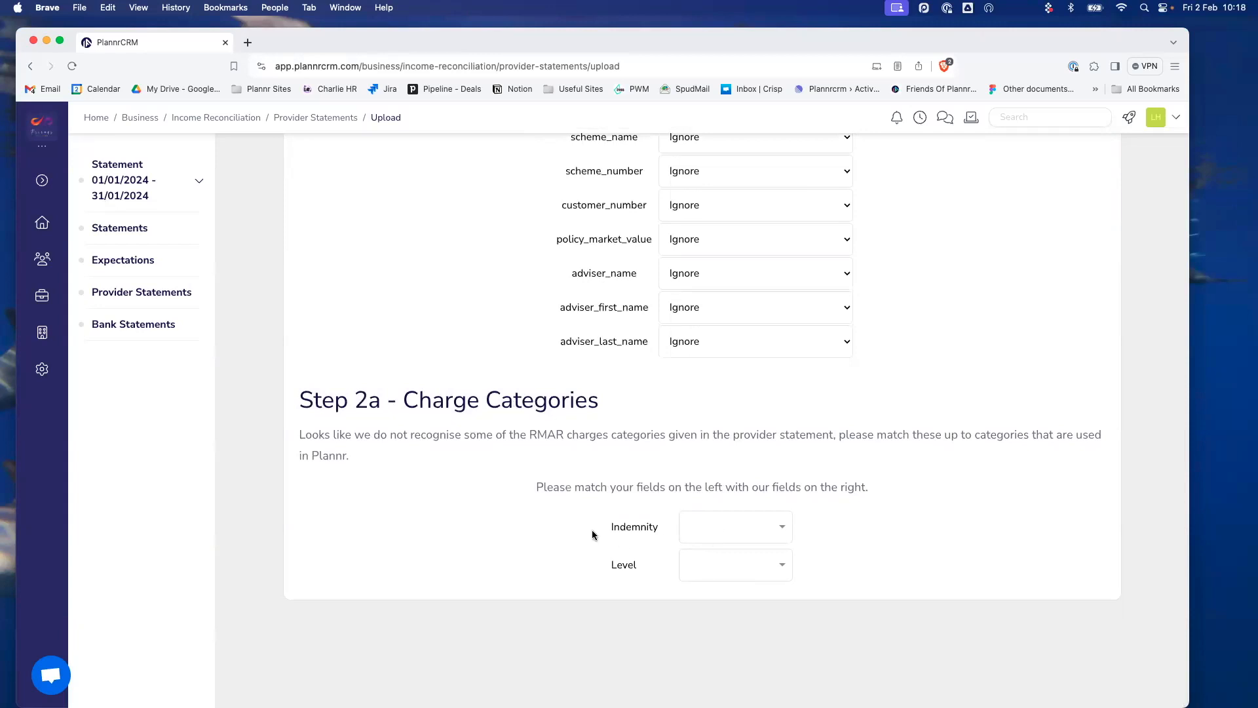
click(760, 528)
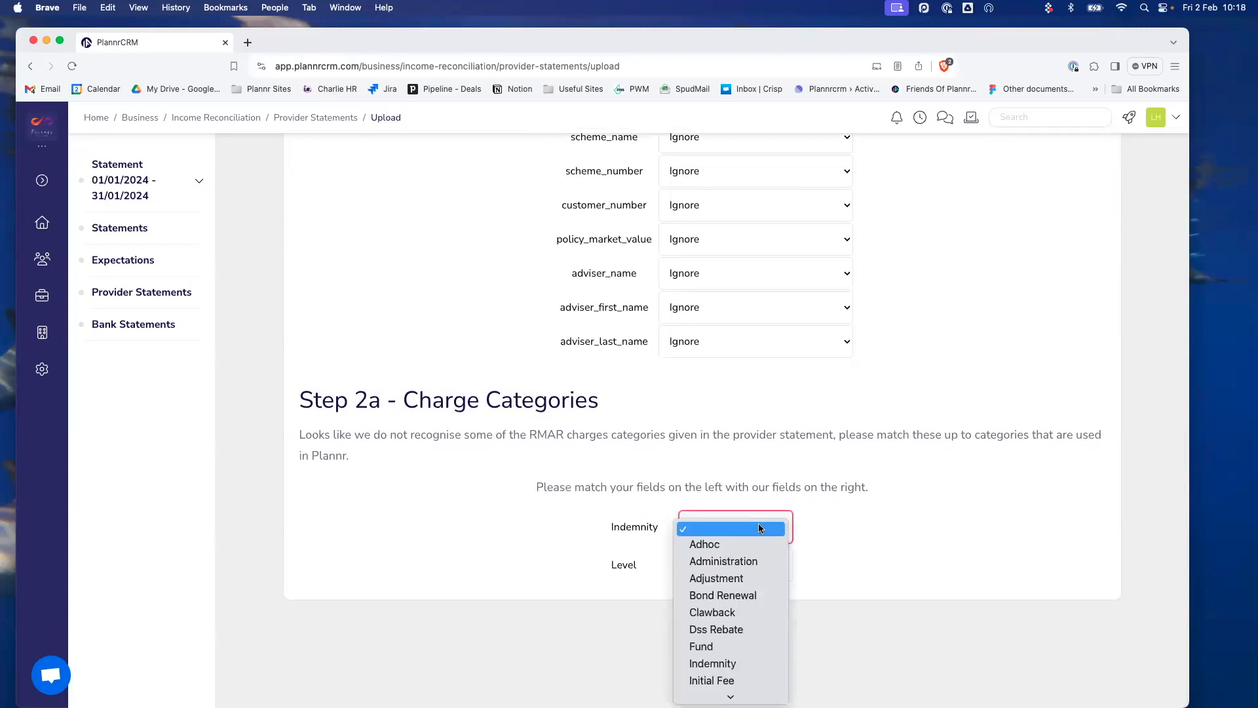
scroll(740, 595, down, 2)
click(734, 594)
click(734, 565)
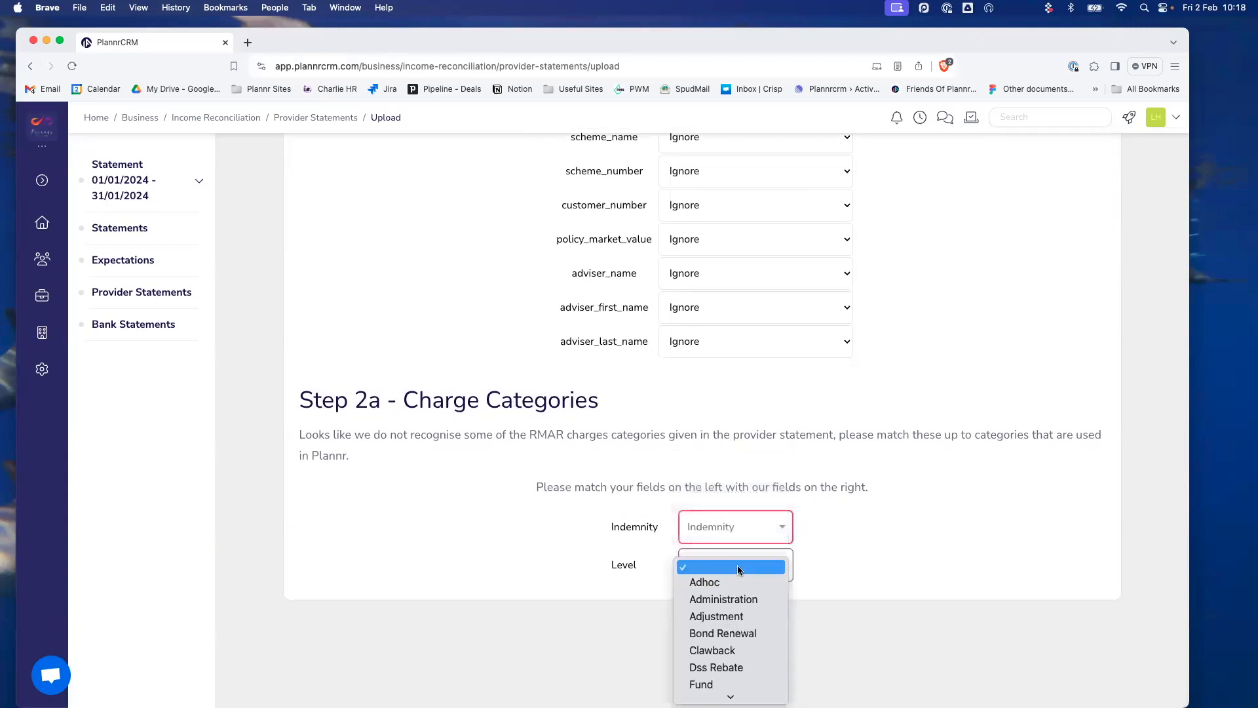
scroll(736, 620, down, 2)
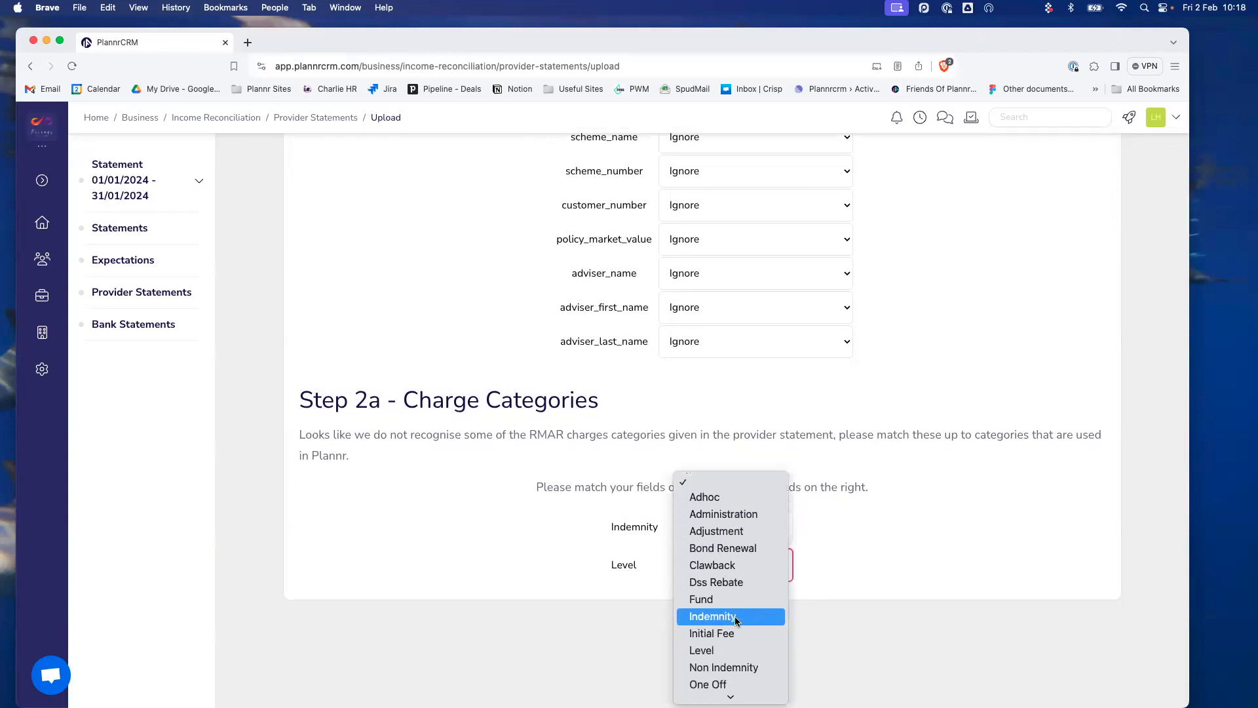
click(728, 650)
Review the import preview, approve the column mappings and start importing the provider statement.
scroll(961, 570, down, 4)
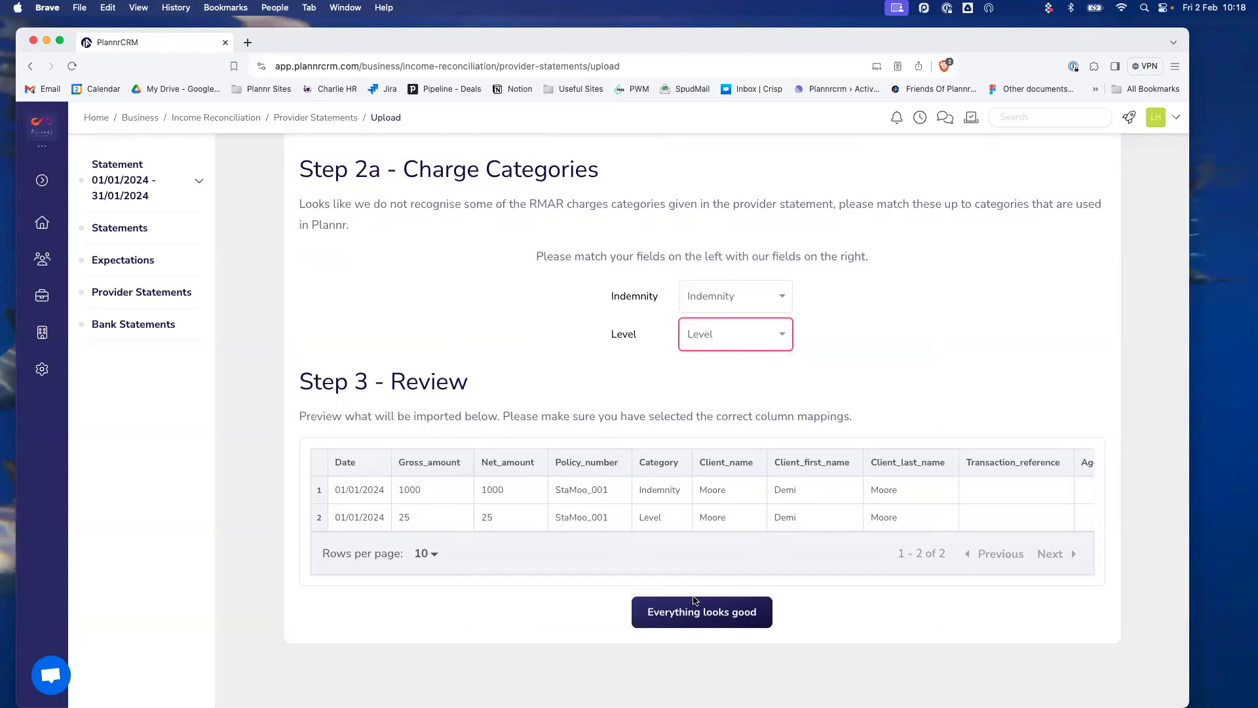
click(719, 613)
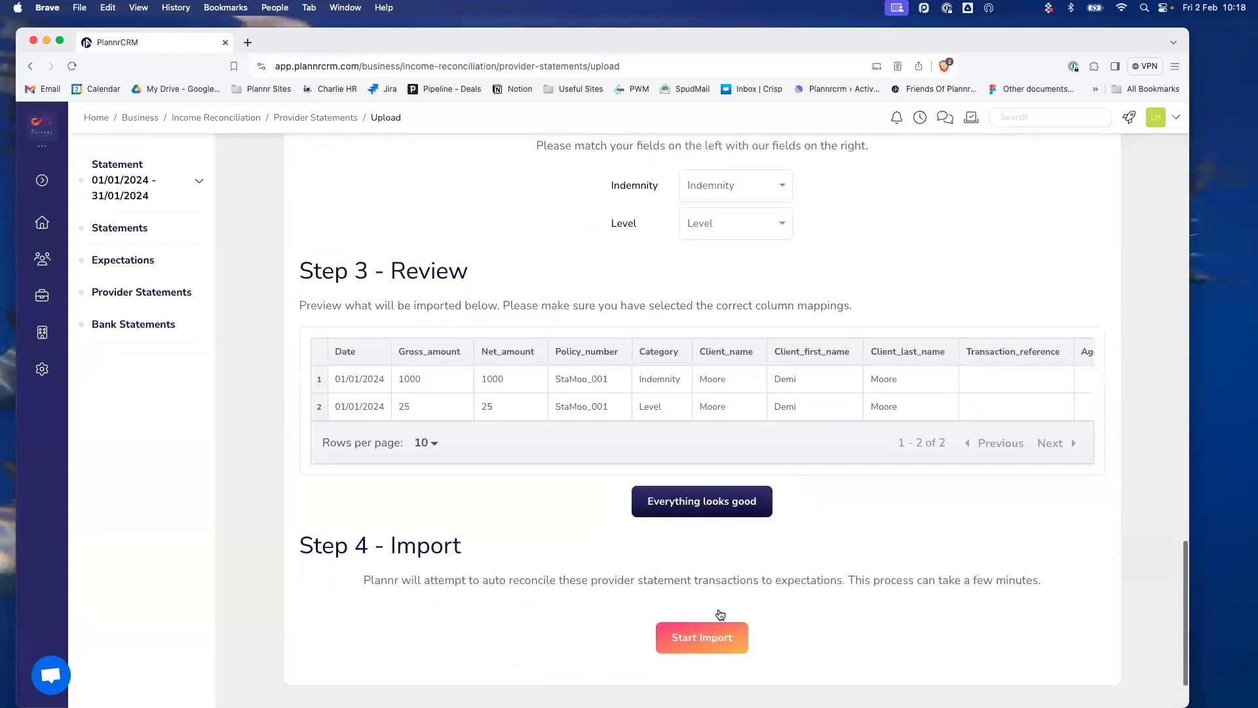
click(711, 562)
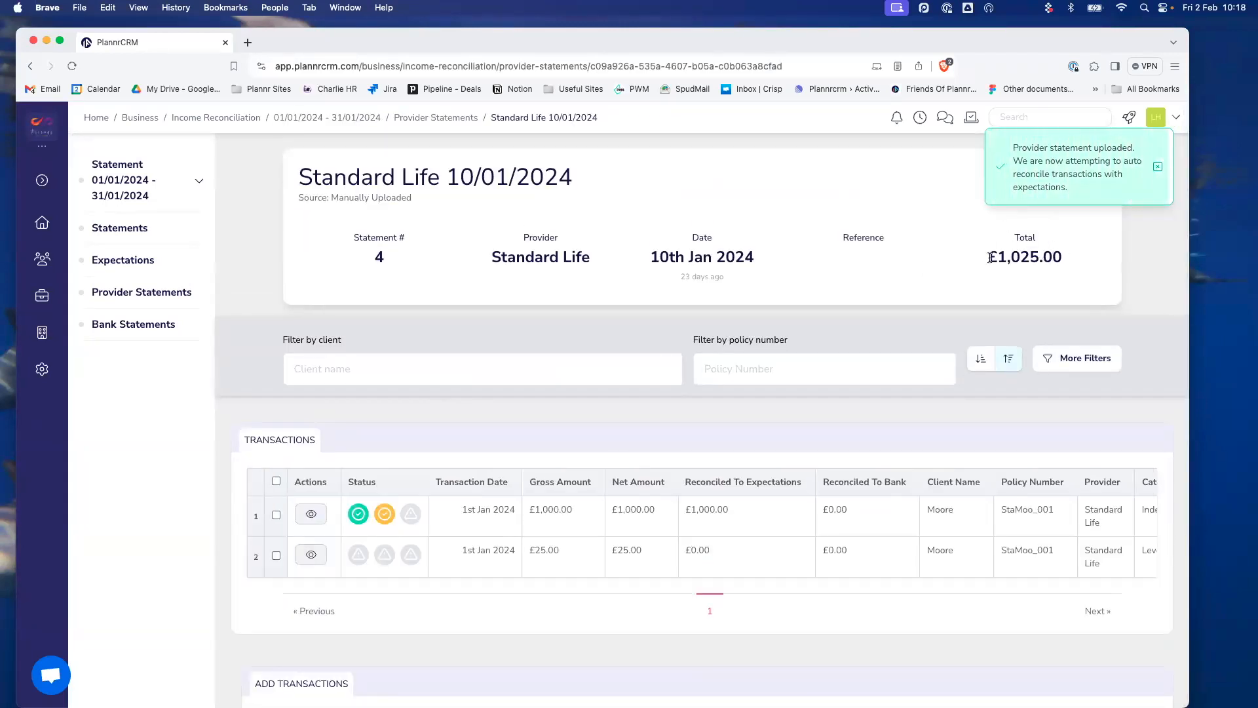
Refresh the Standard Life statement to check its transactions' reconciliation to expectations, and return to the list of provider statements.
click(72, 66)
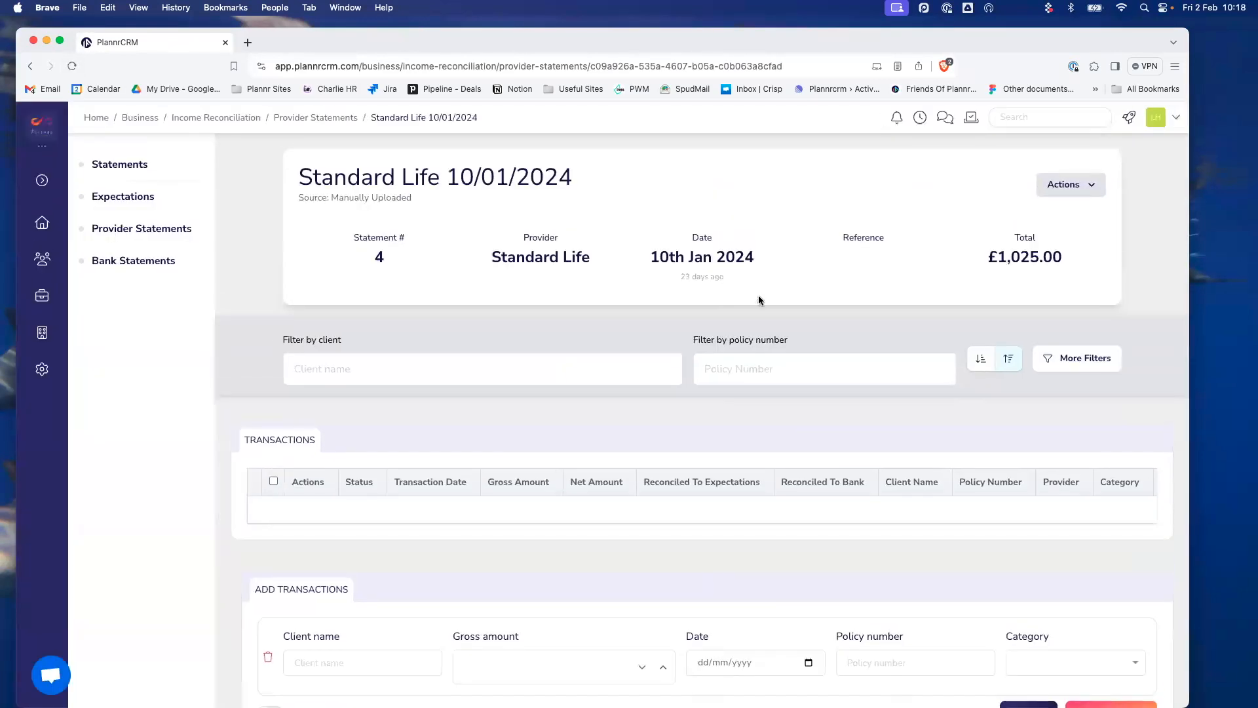
scroll(590, 360, down, 3)
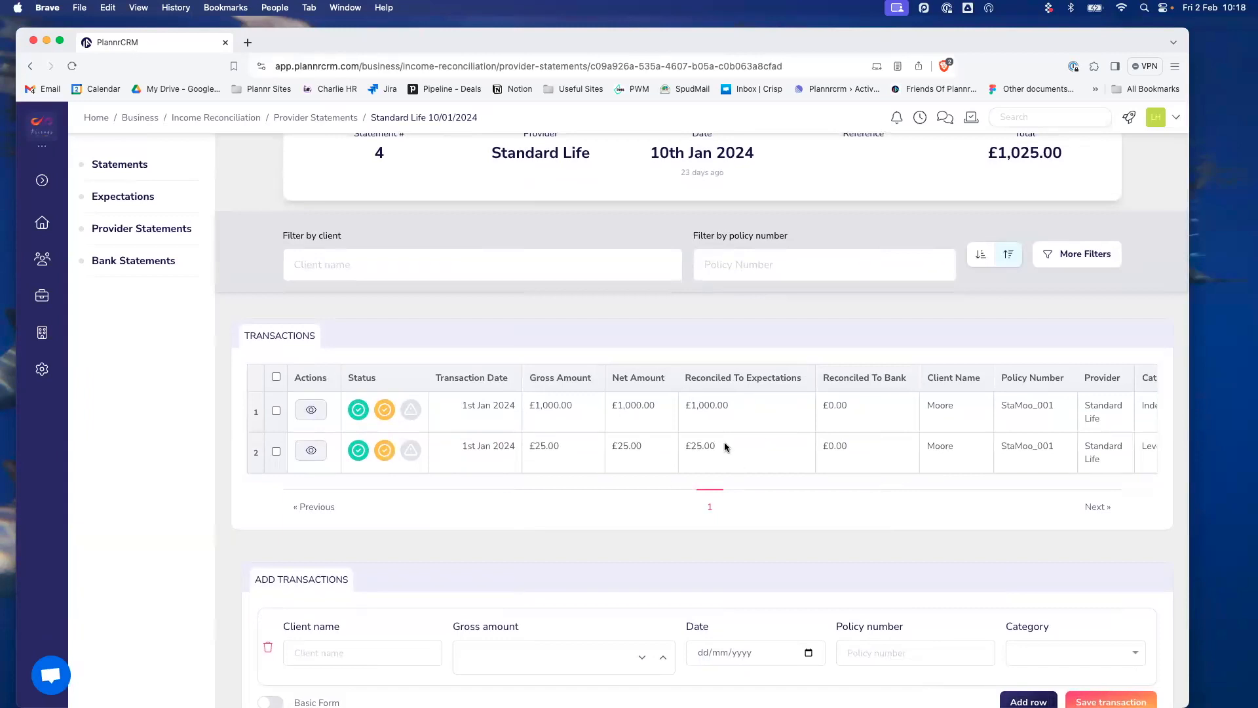
scroll(726, 447, up, 3)
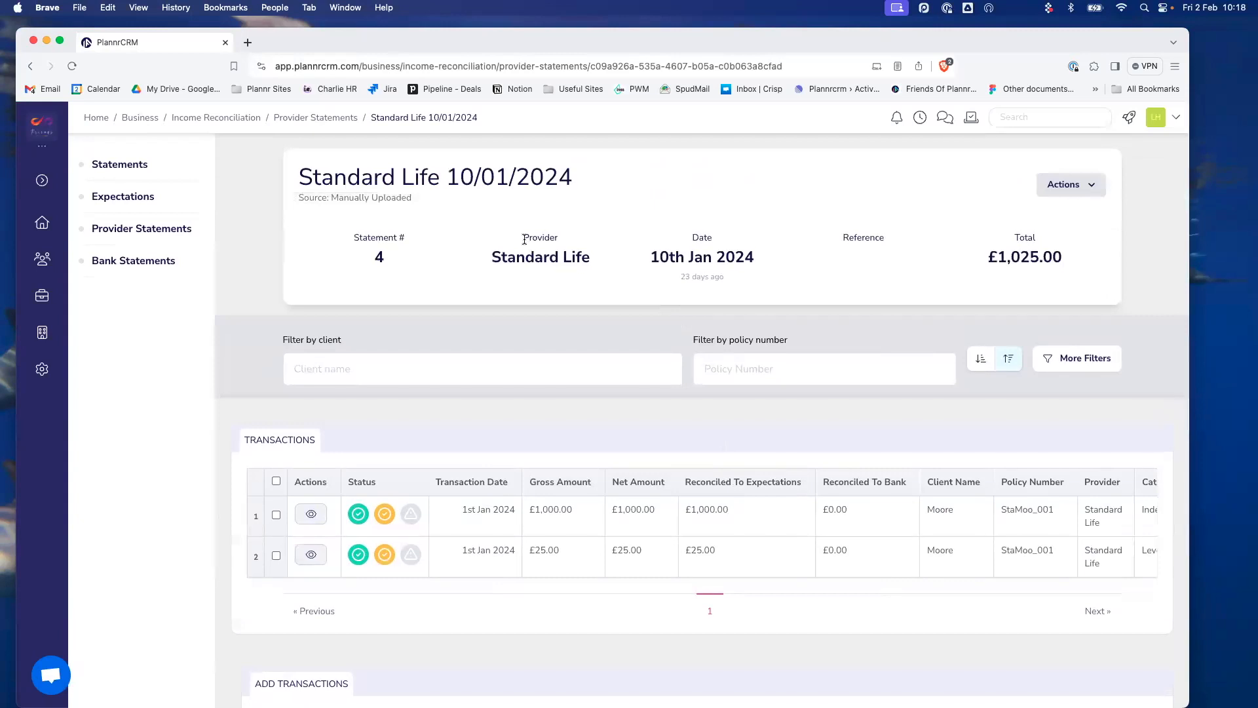
click(1088, 186)
click(528, 212)
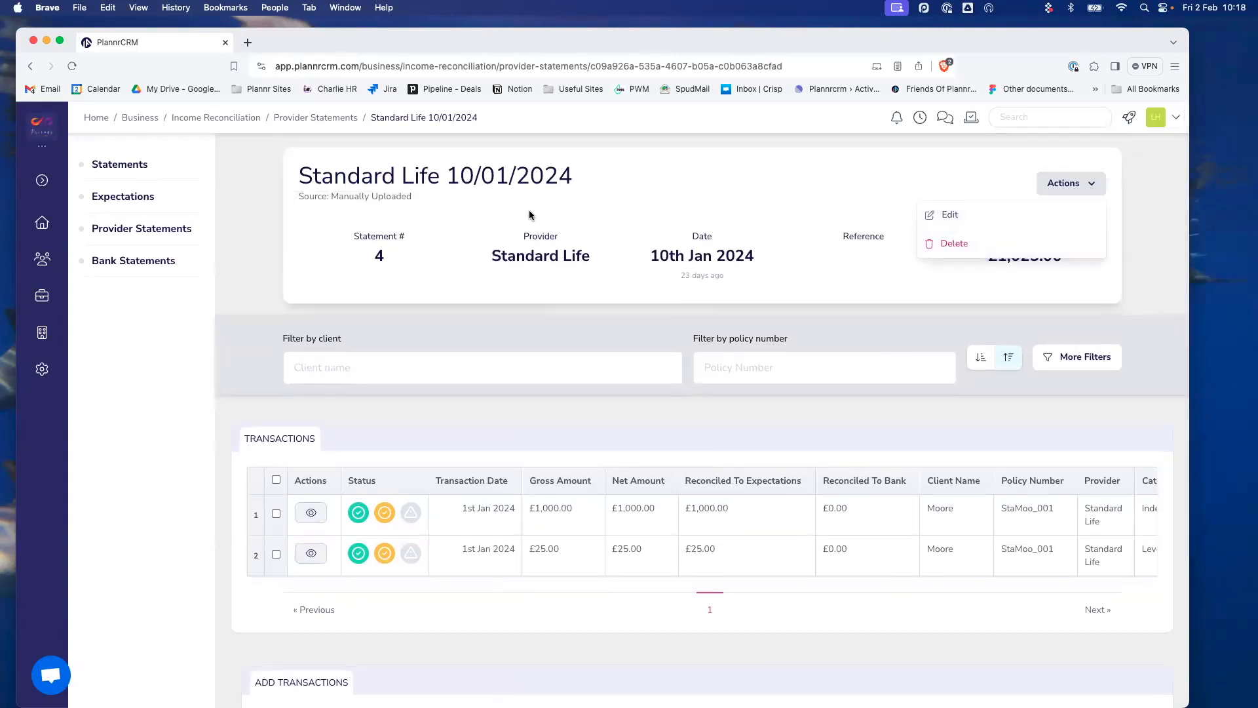
click(316, 119)
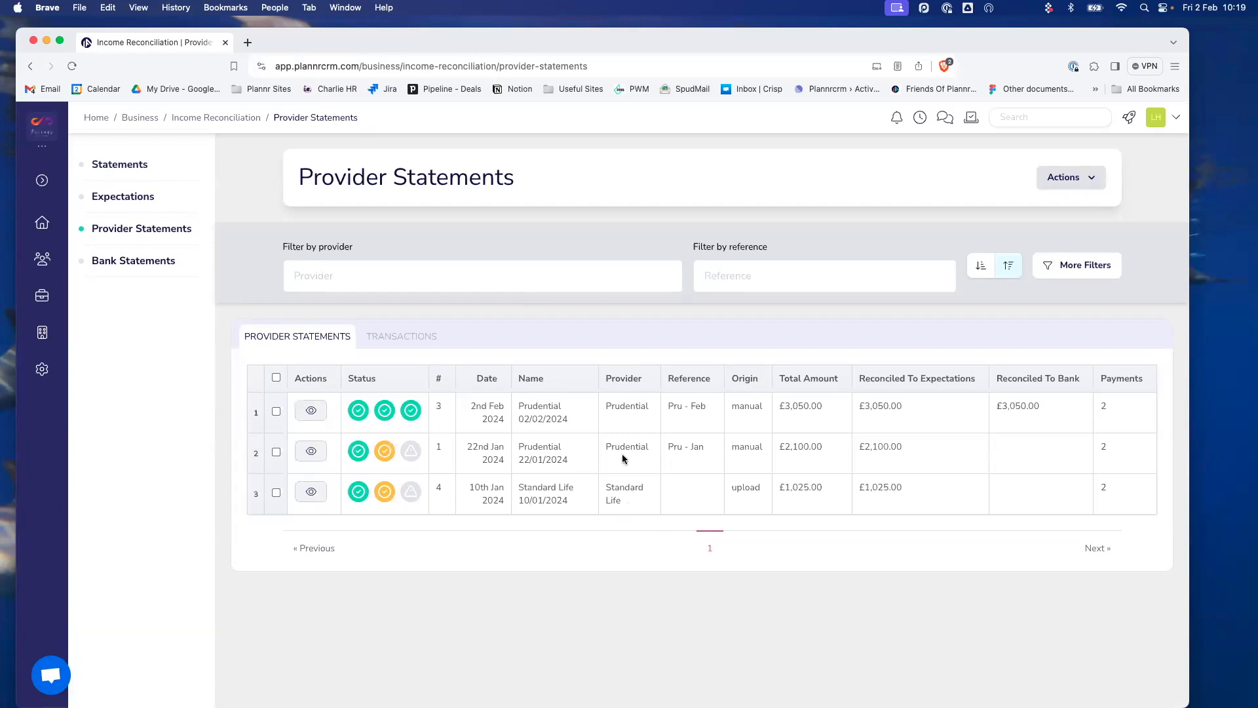
Go to the bank statements and start uploading a bank statement.
click(148, 262)
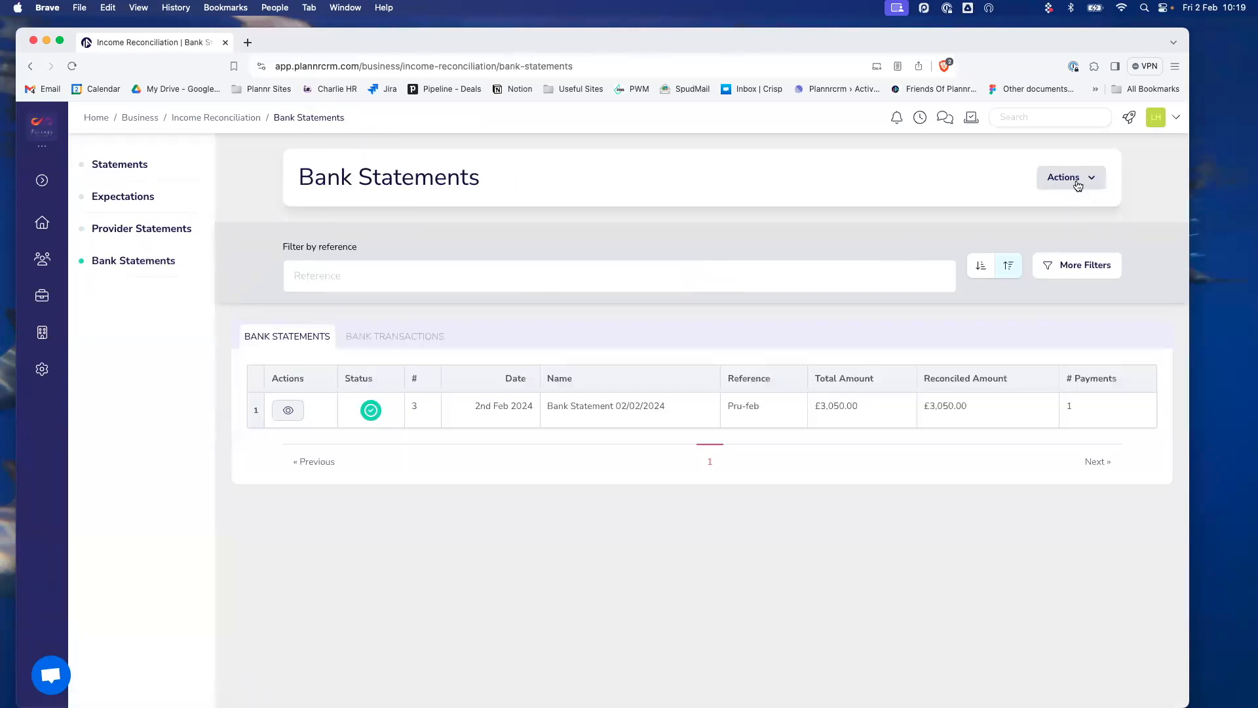
click(1078, 184)
click(997, 239)
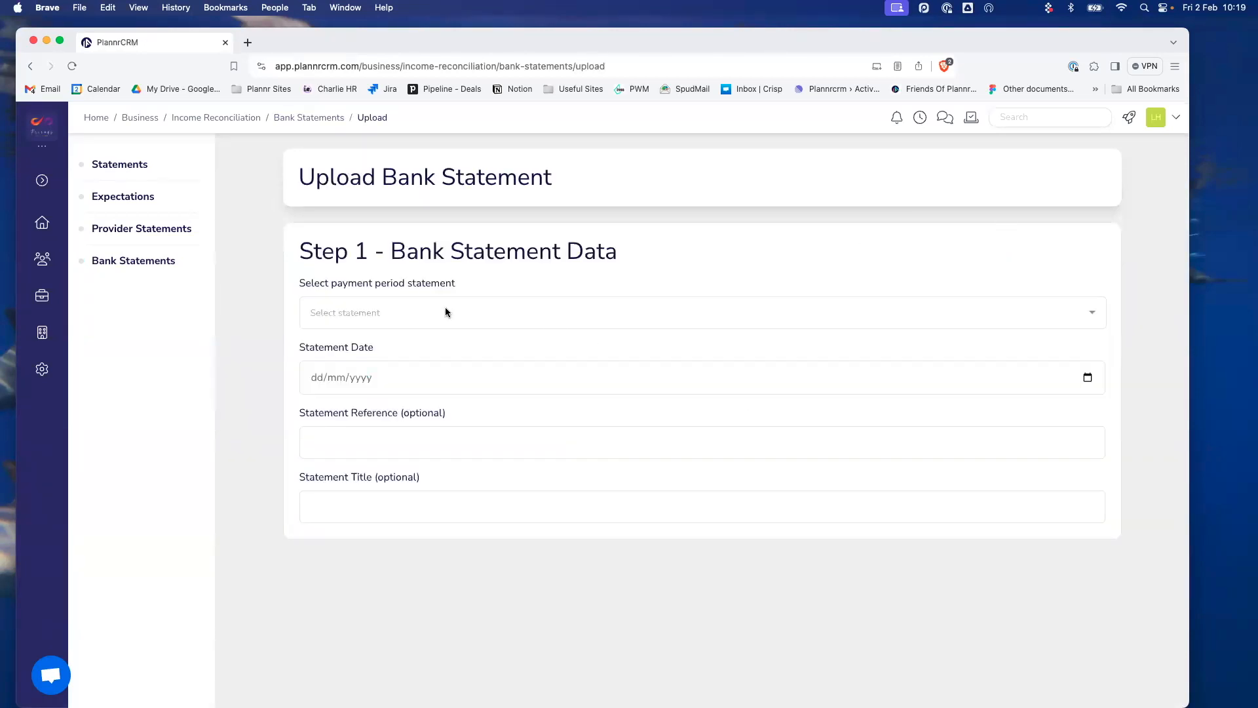
Set the bank statement's payment period to 01/01/2024 - 31/01/2024 and pick a statement date in January 2024.
click(446, 309)
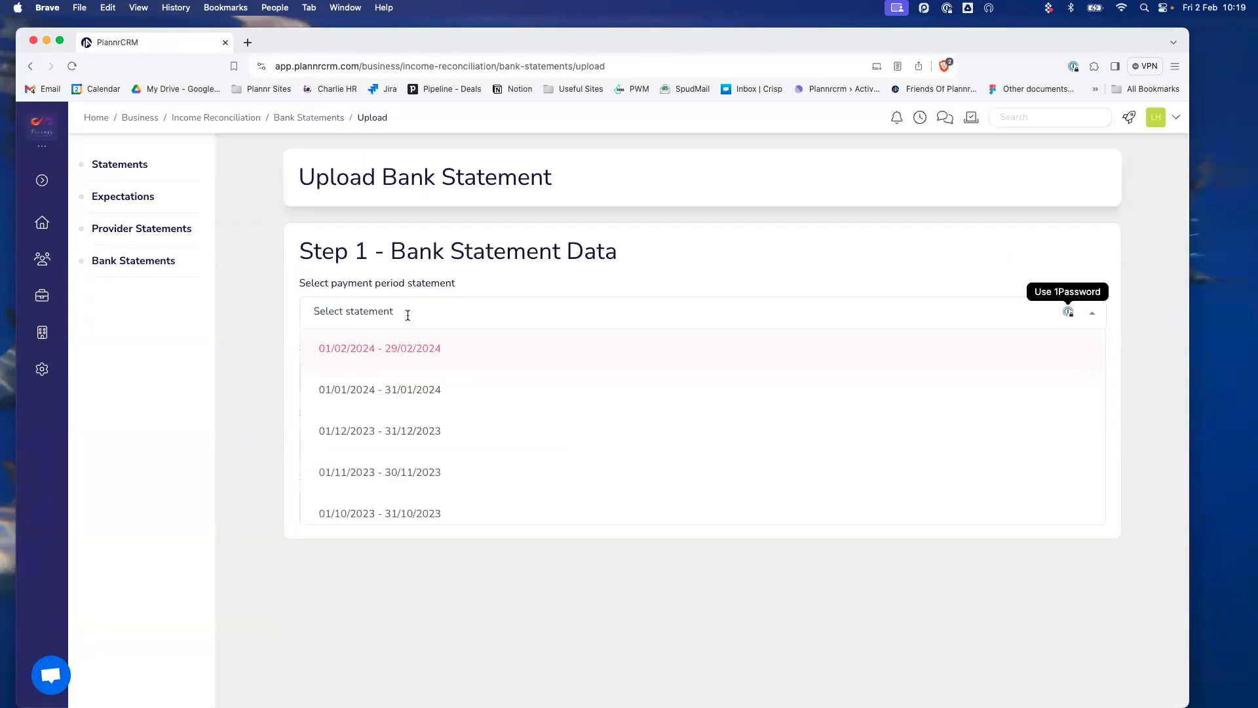
click(412, 392)
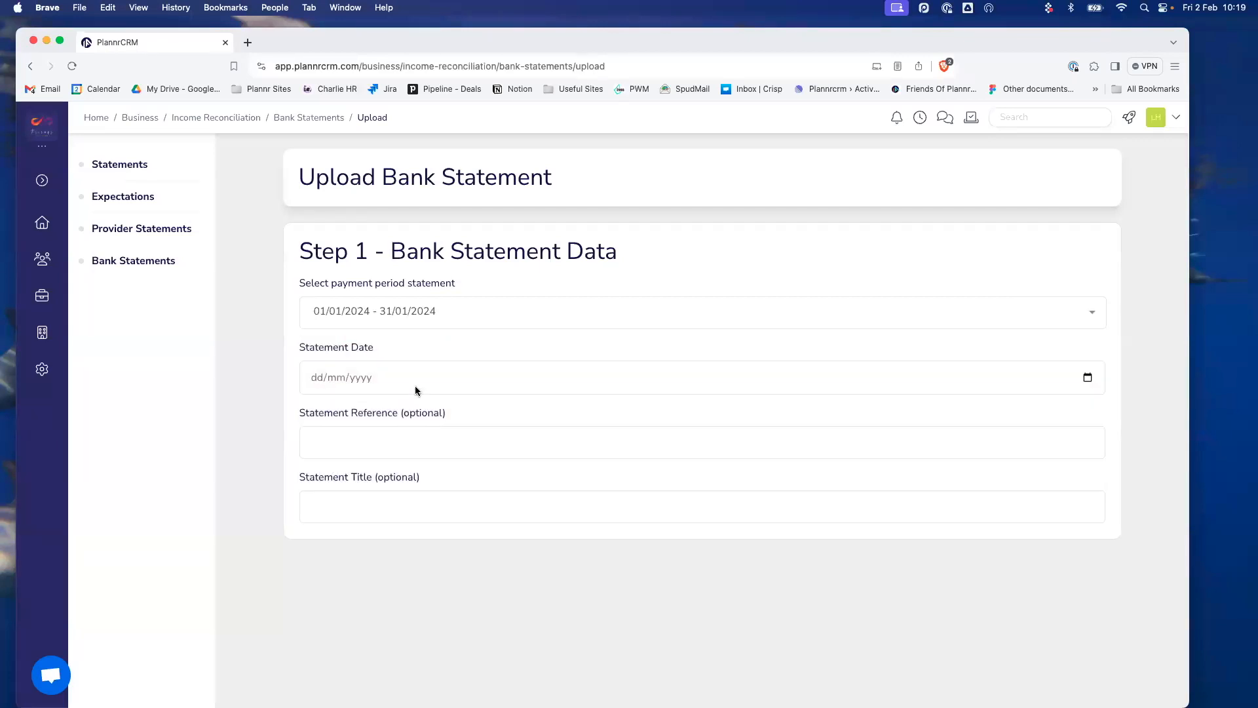
click(1086, 378)
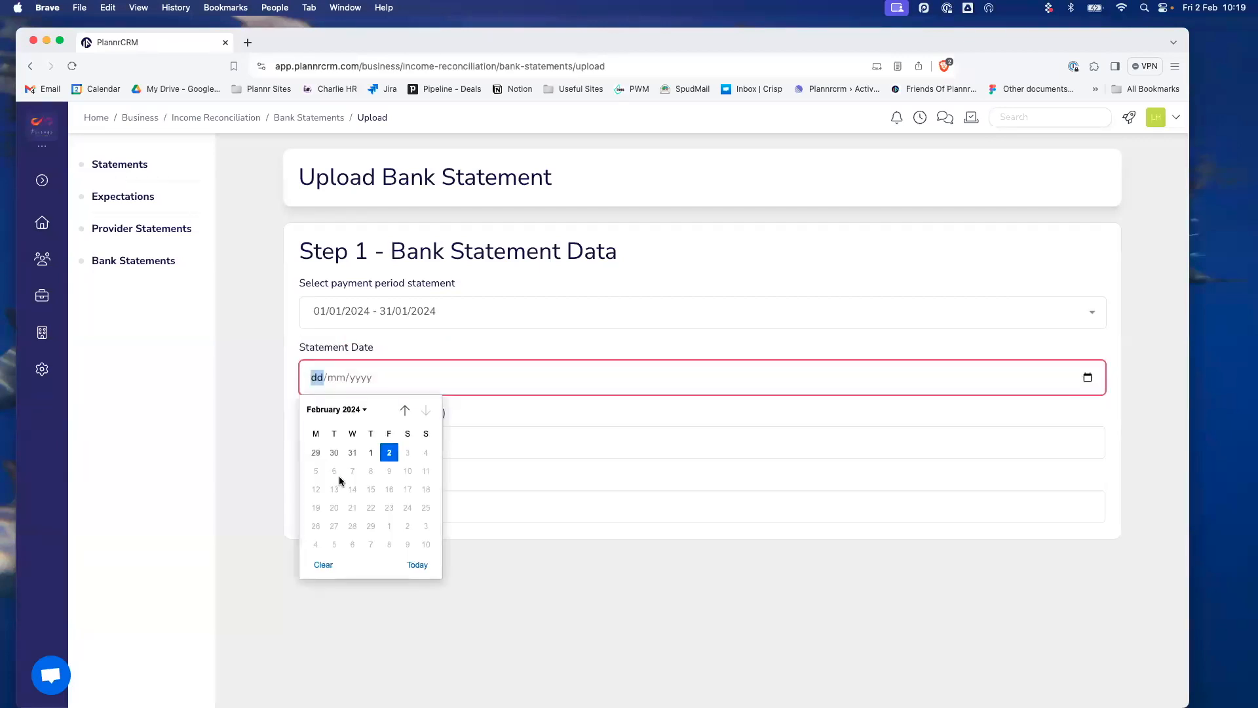
click(404, 410)
click(371, 508)
Choose Dummy BANK IMPORT_January_FOP.csv from the Bank Imports folder inside Demos as the bank statement CSV.
scroll(678, 514, down, 5)
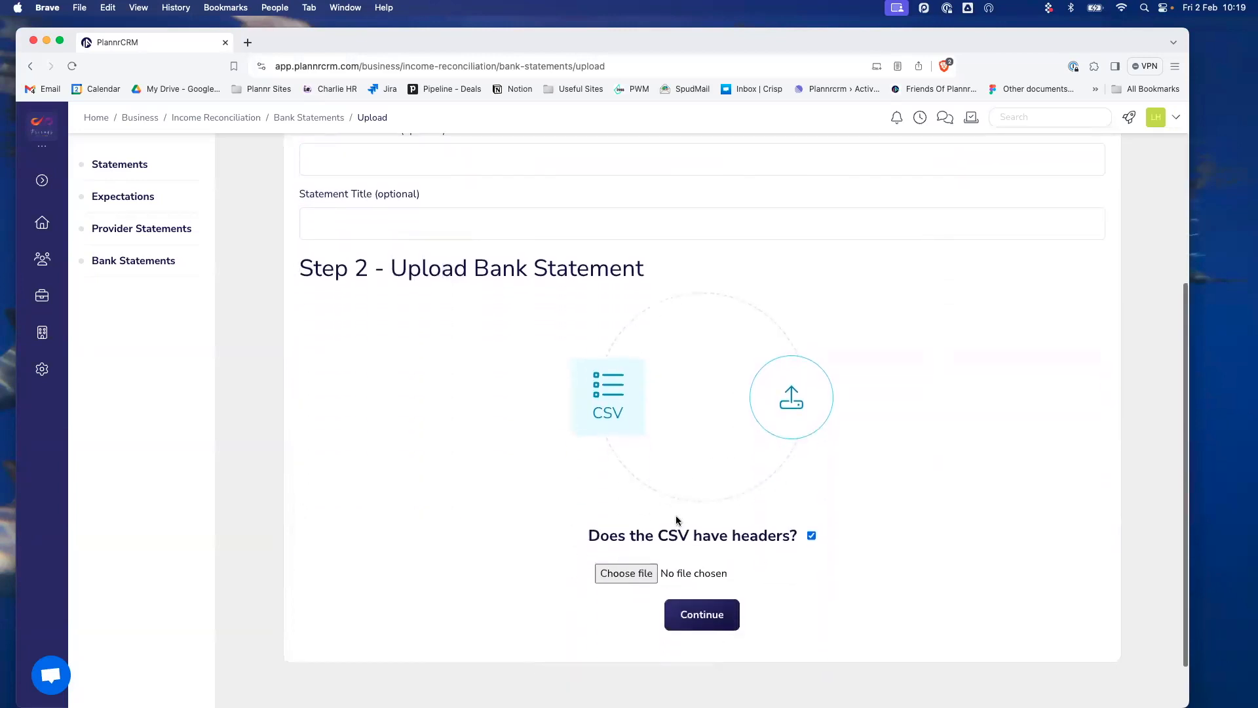
click(627, 547)
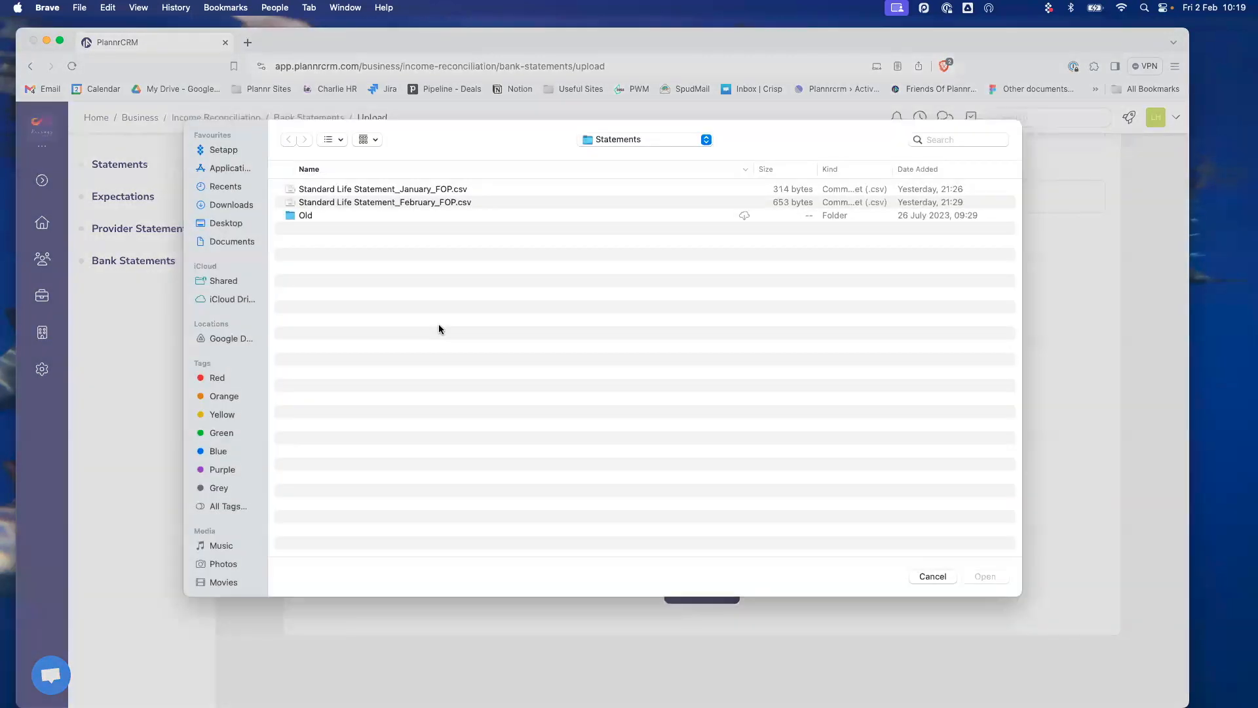
click(592, 151)
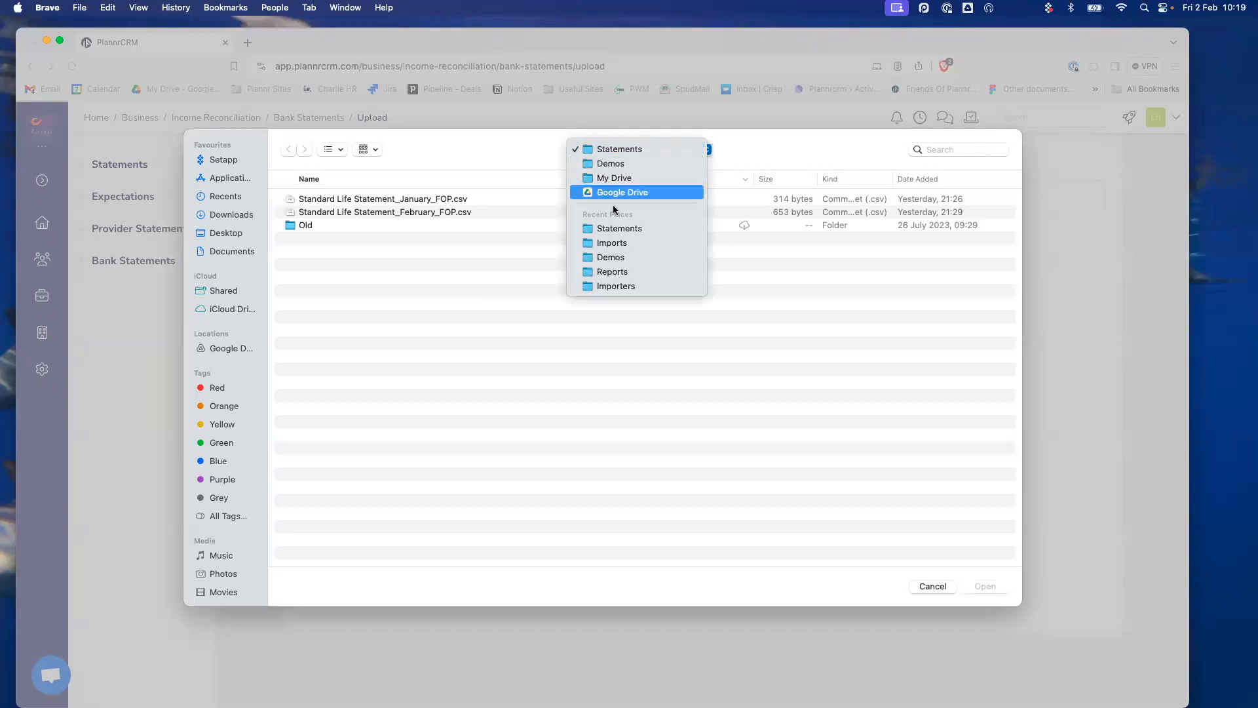
click(623, 257)
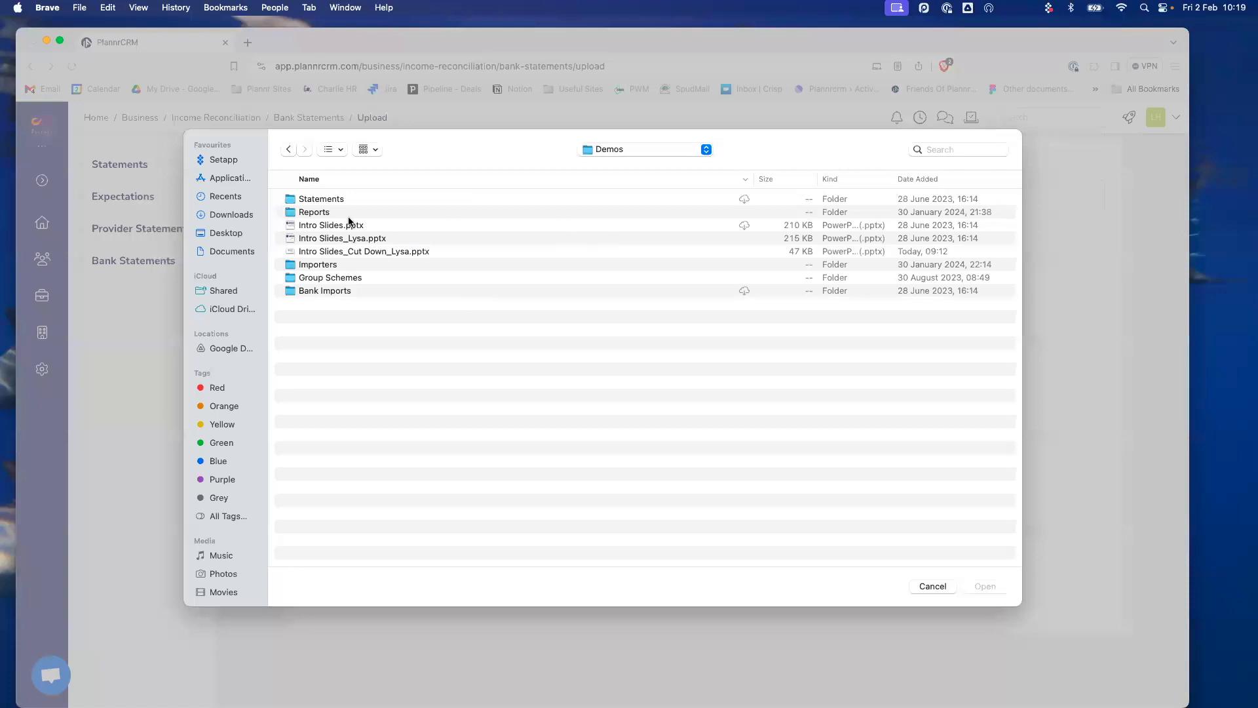
double_click(316, 292)
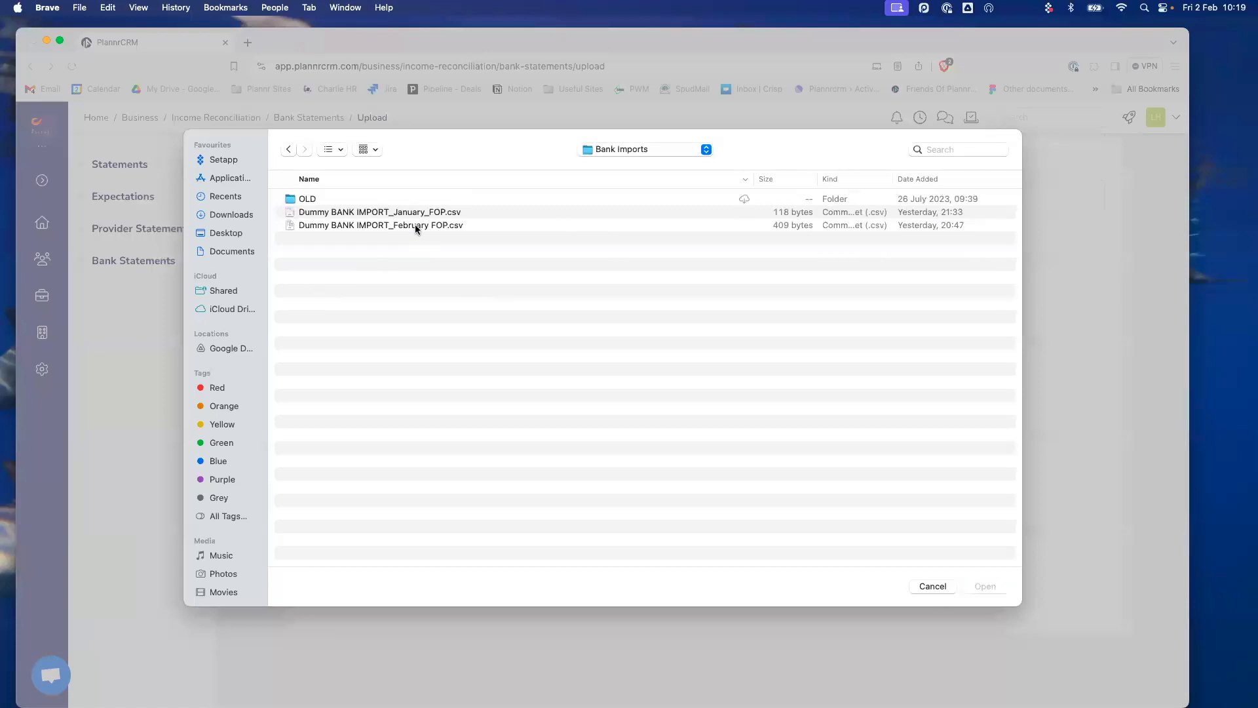
double_click(426, 211)
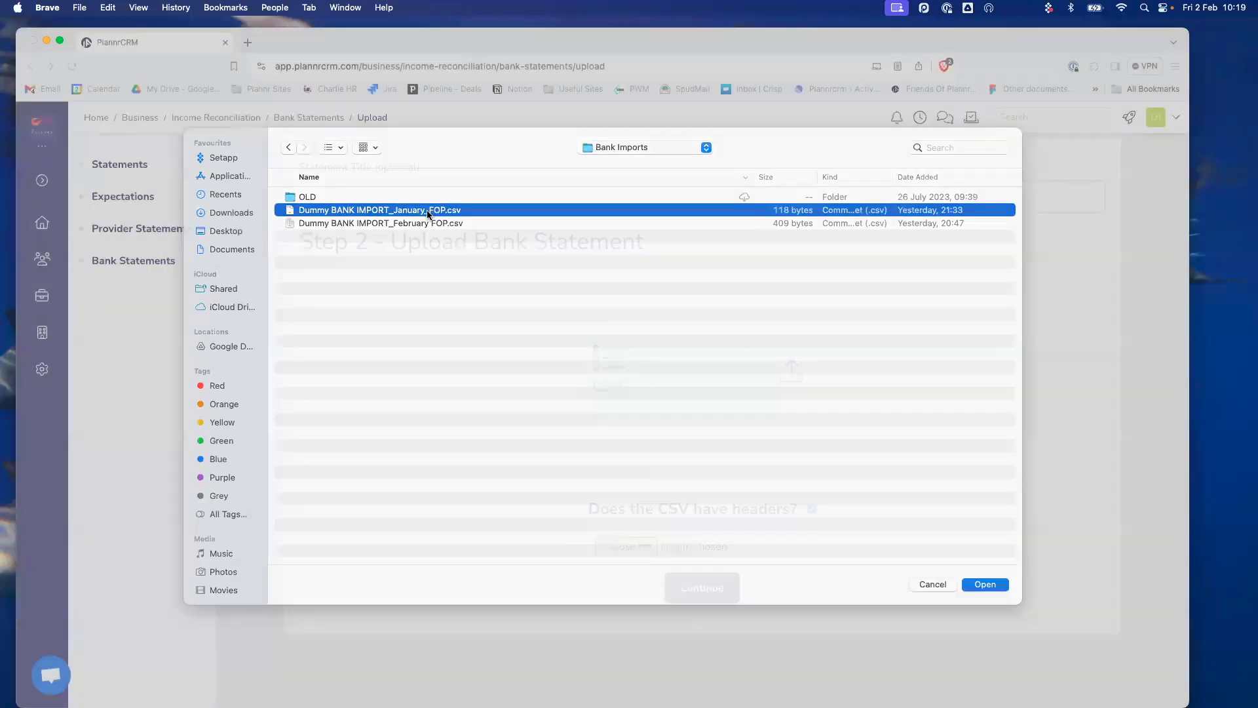
Map the bank statement's reference field to the CSV's Whom column and its amount field to Receipts.
scroll(818, 592, down, 3)
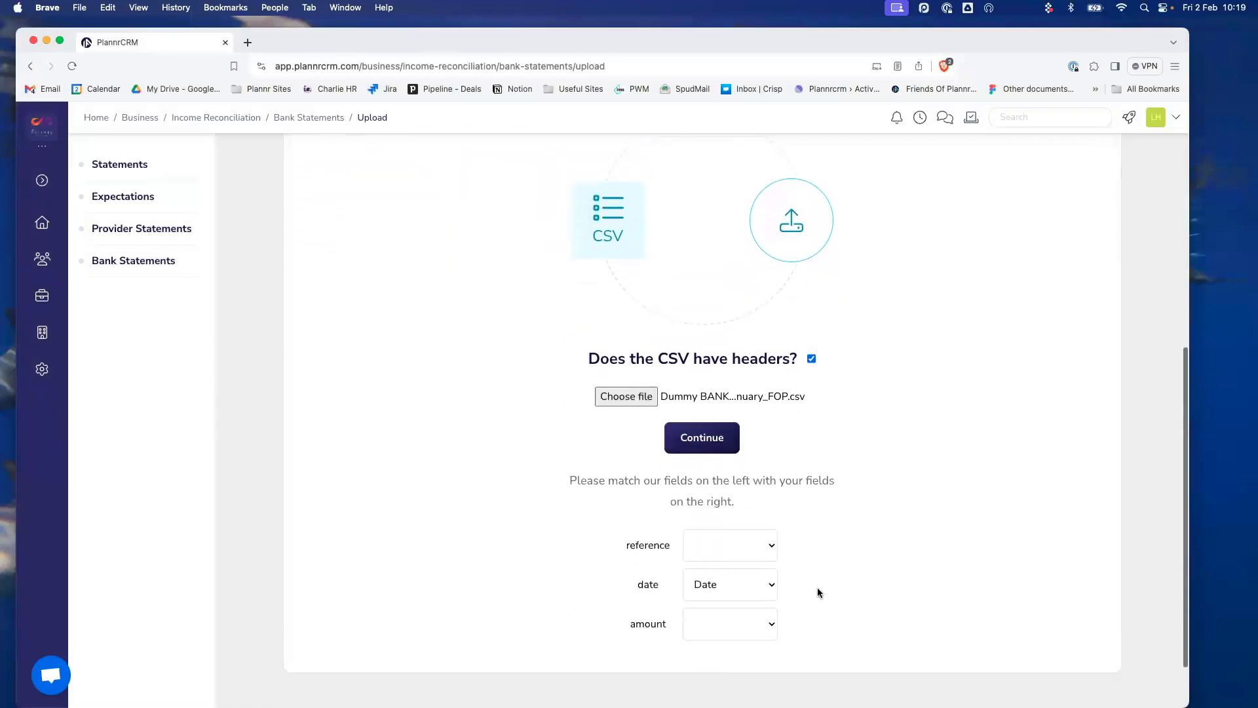
click(749, 561)
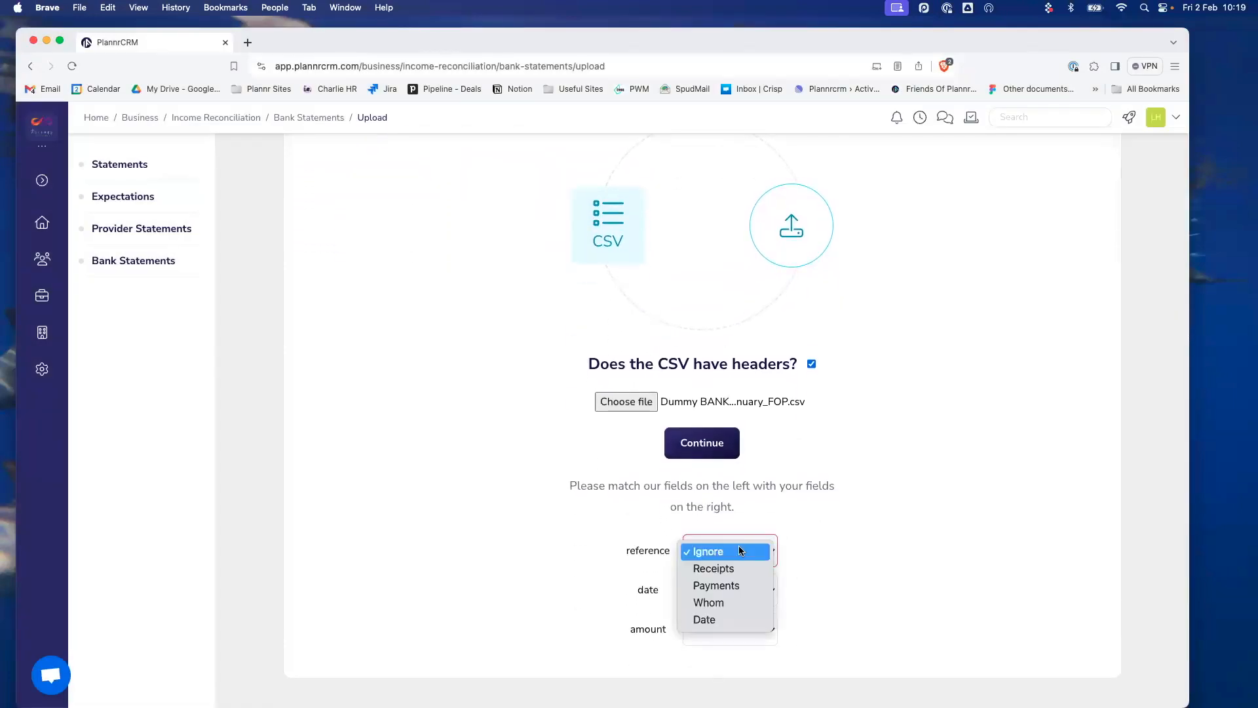
click(730, 603)
click(737, 633)
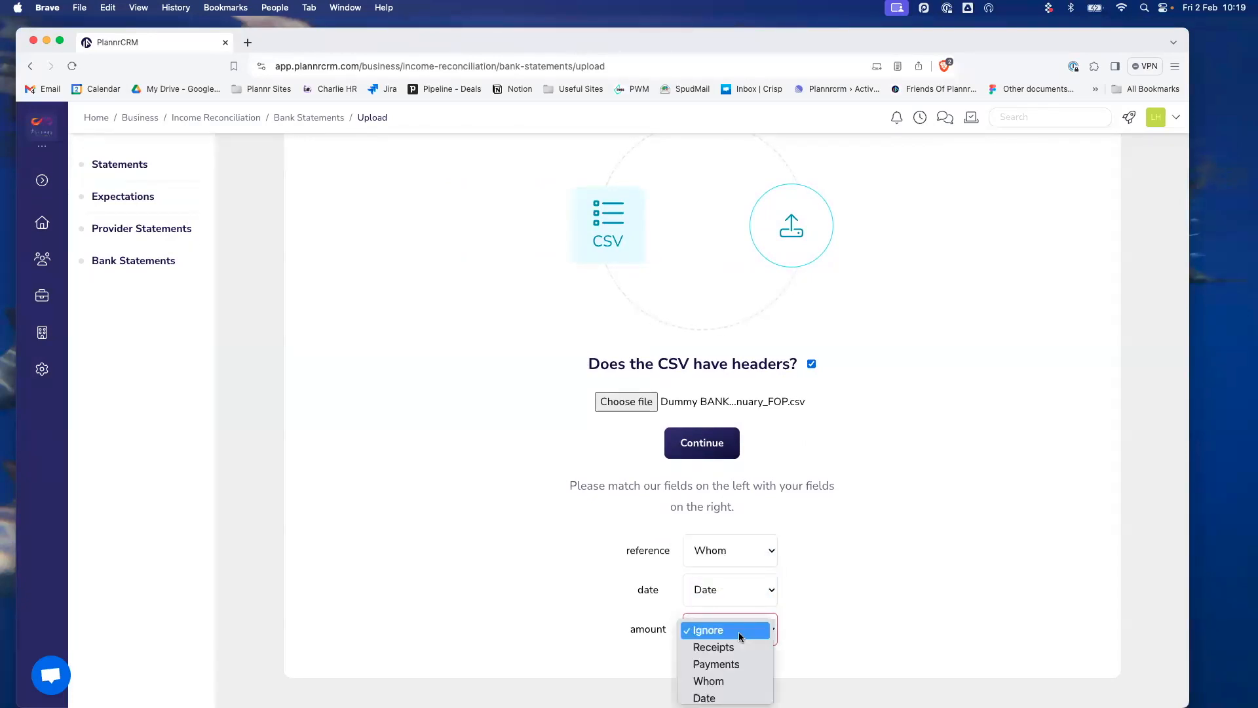
click(731, 647)
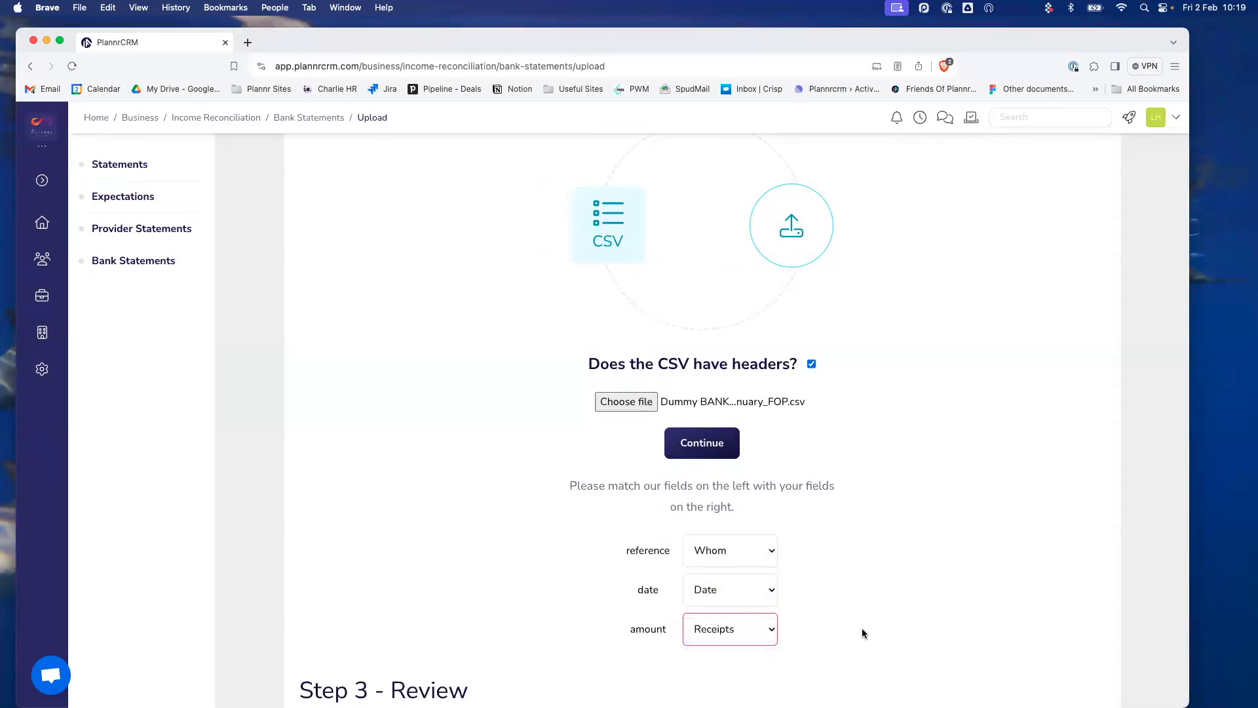
Approve the preview of the bank transactions and import the January bank statement.
scroll(839, 616, down, 4)
scroll(616, 556, down, 1)
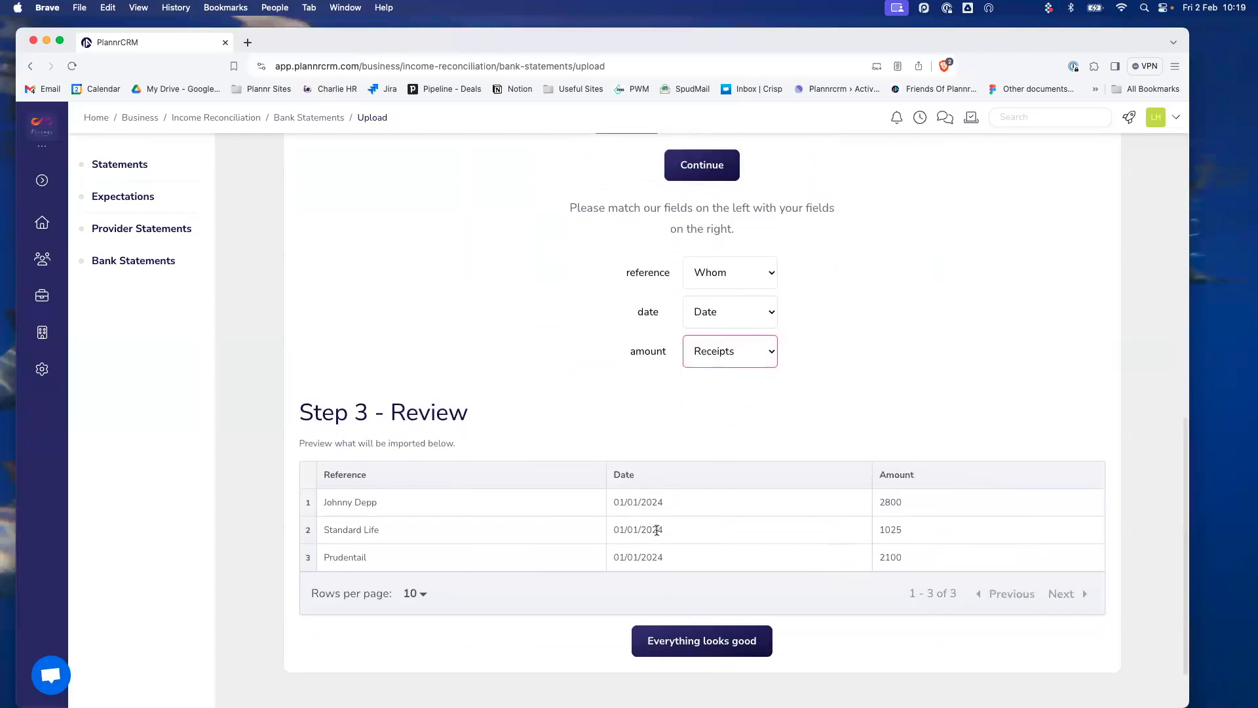
click(711, 647)
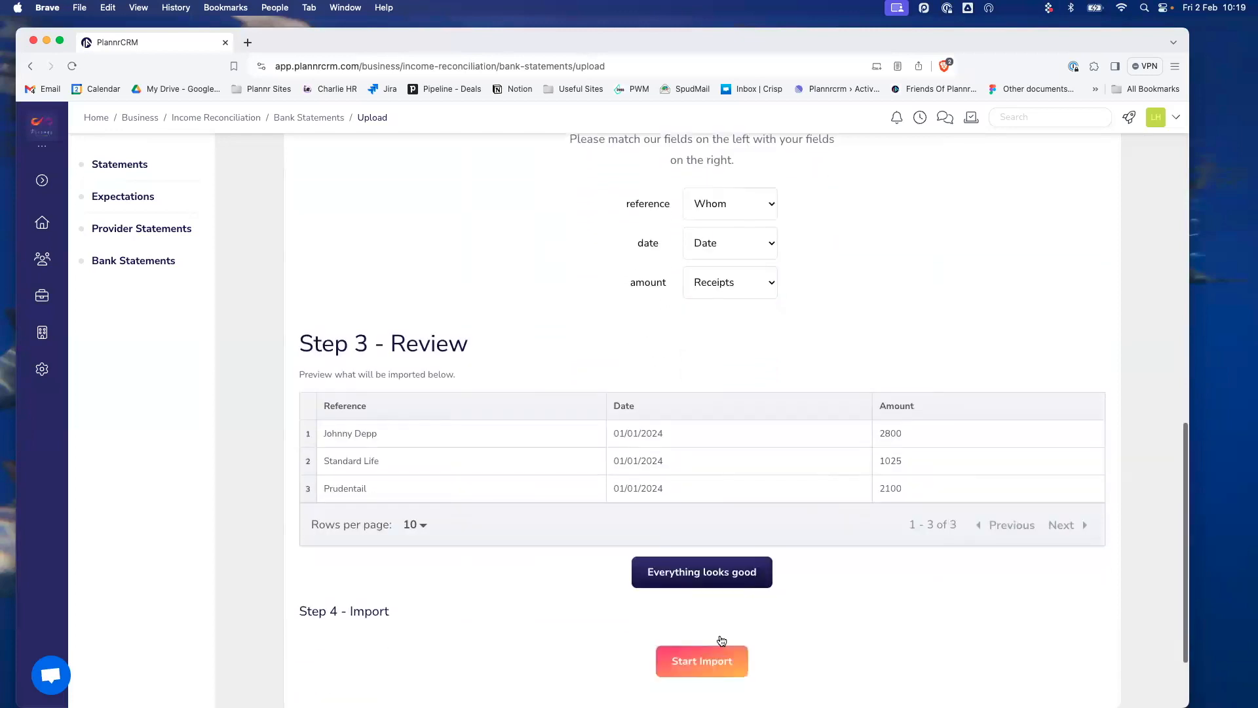
click(701, 562)
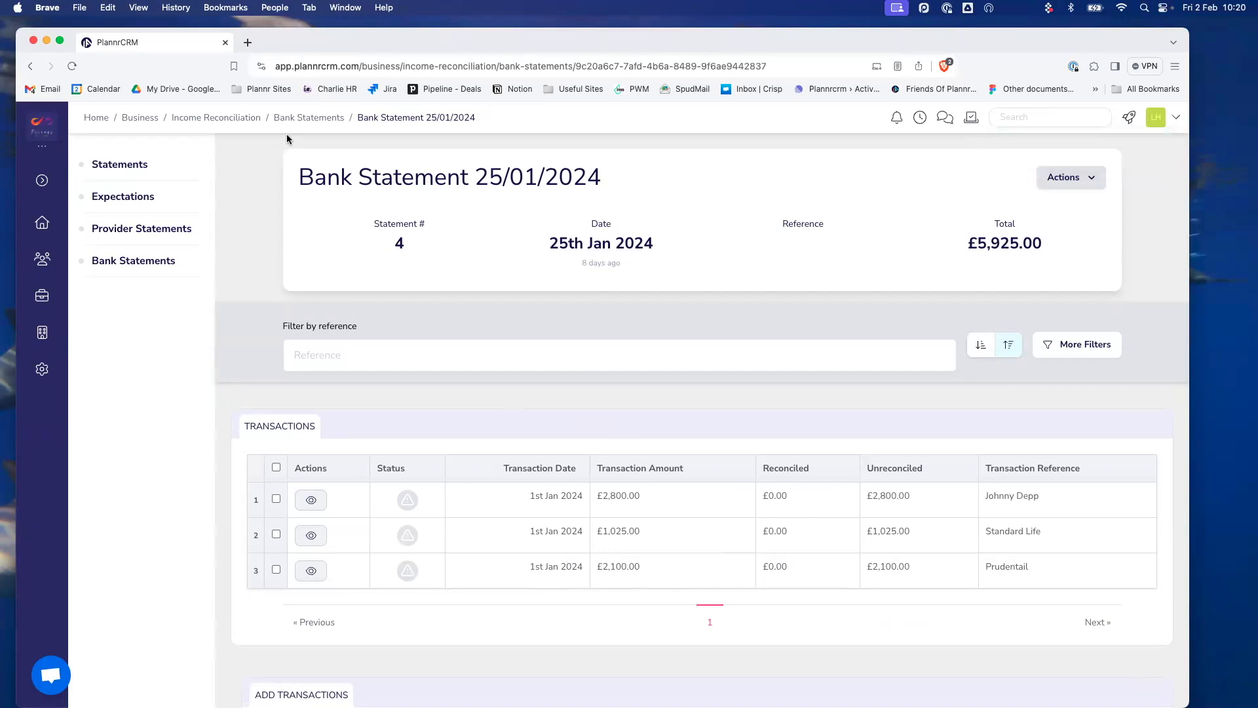
Return to the income reconciliation statements and open the provider statements of the 1st to 31st January 2024 period.
click(296, 119)
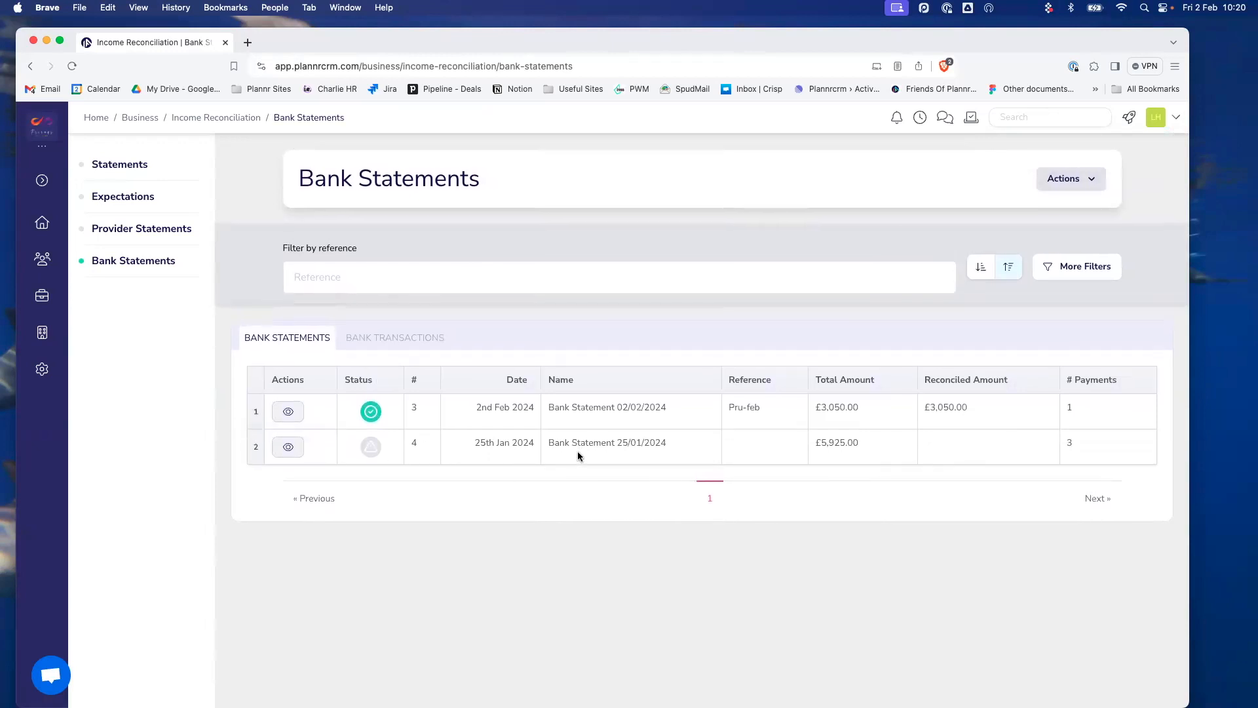
click(218, 119)
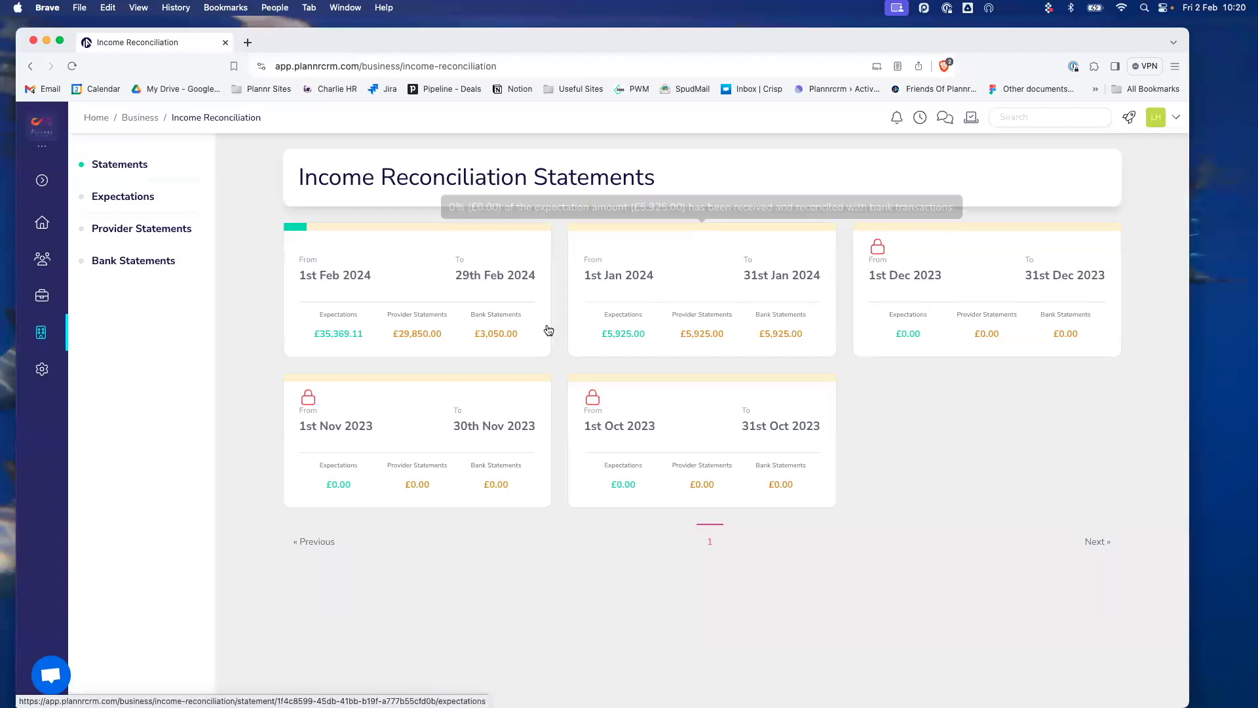
click(706, 319)
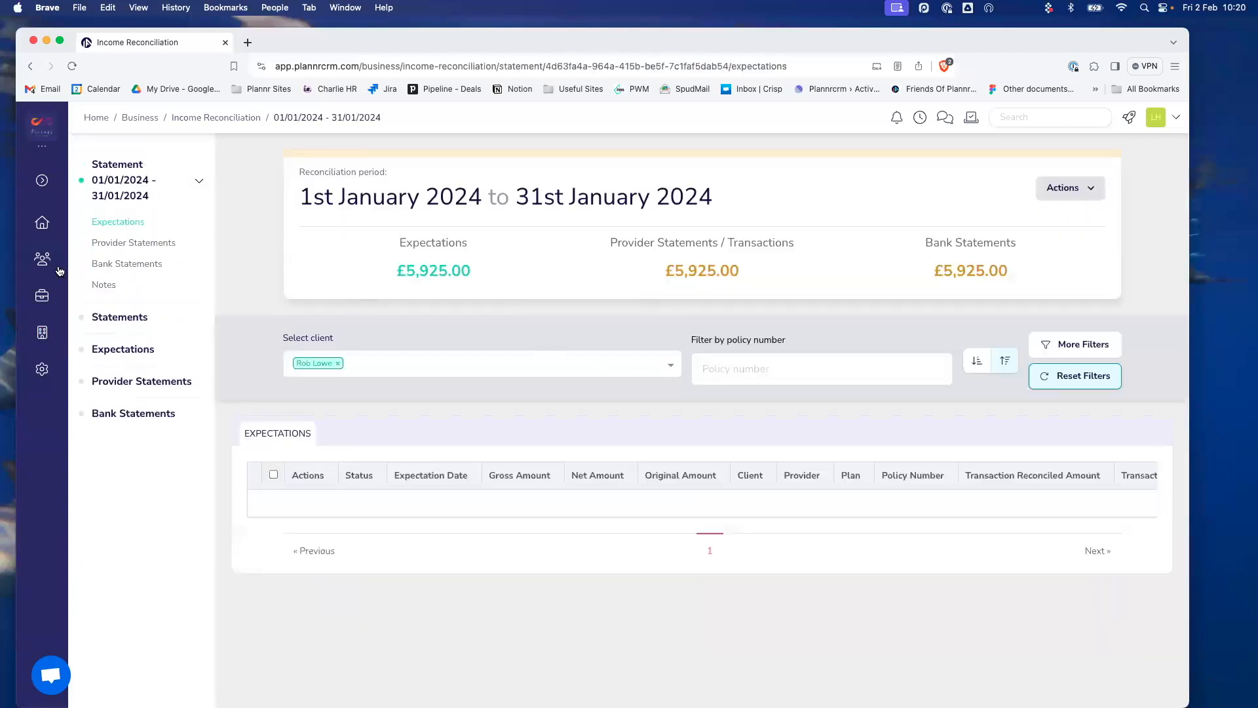
click(127, 244)
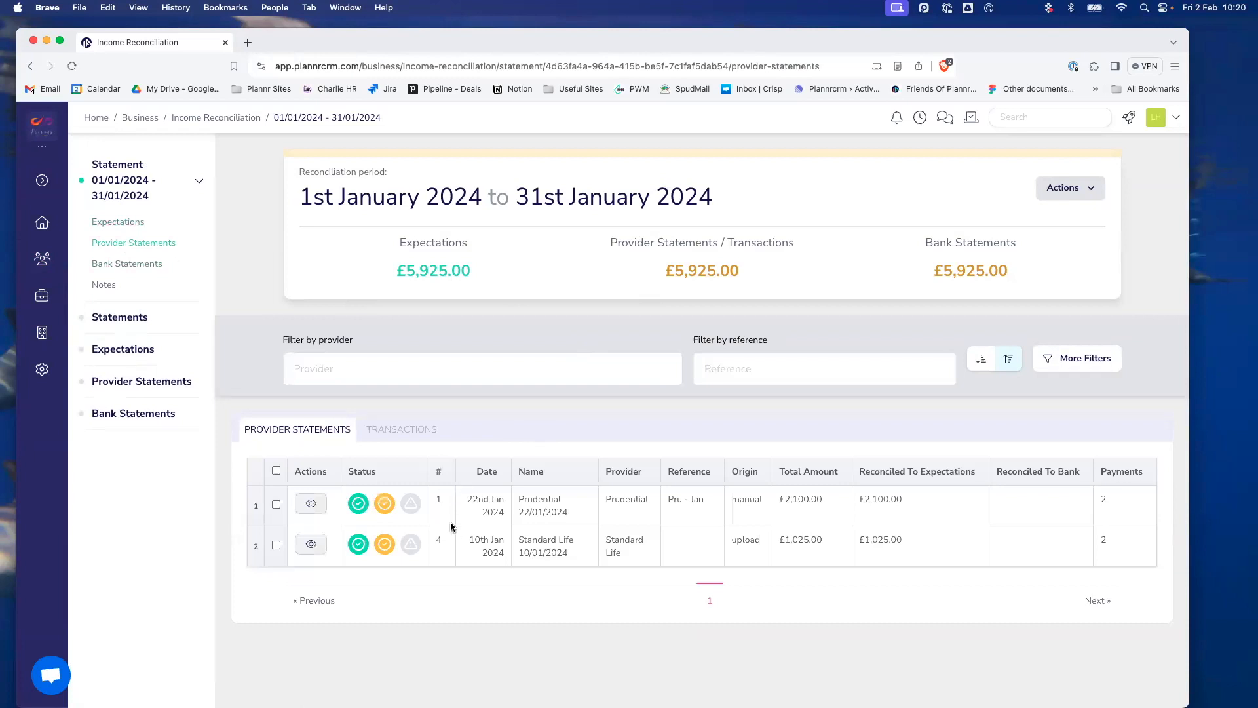
Reconcile the Standard Life 10/01/2024 provider statement to the £1,025.00 Standard Life bank transaction.
click(275, 544)
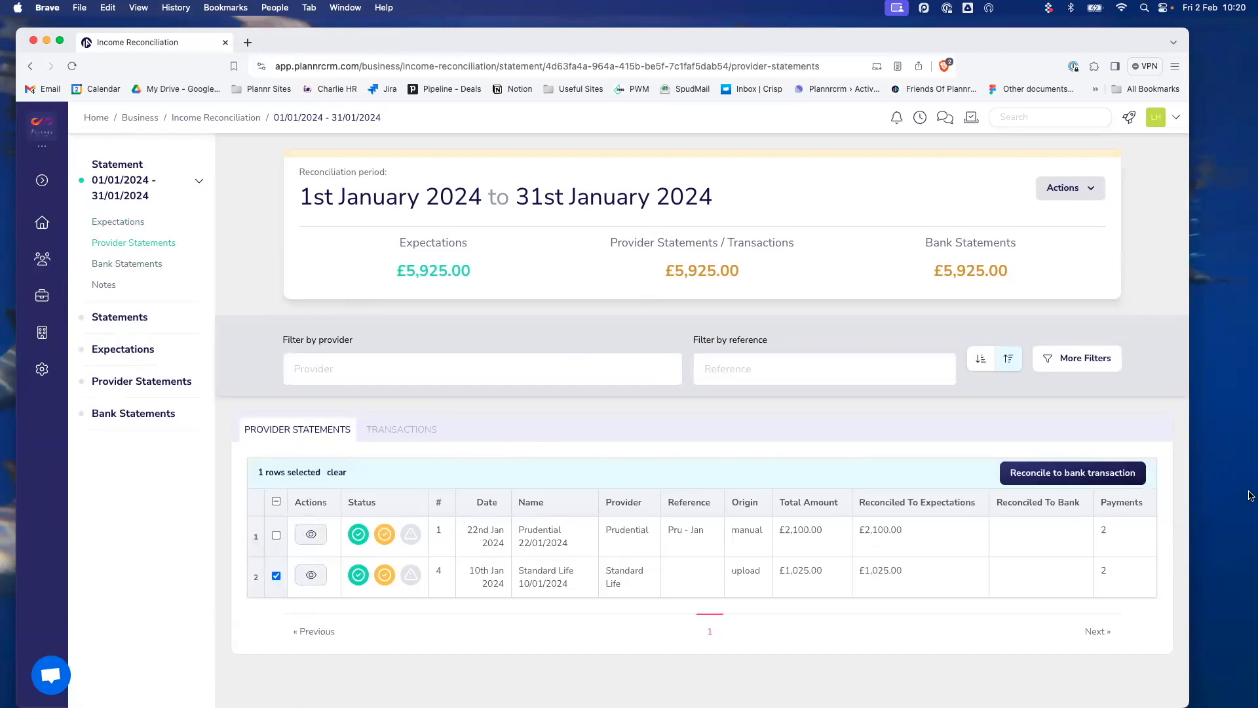
click(1085, 475)
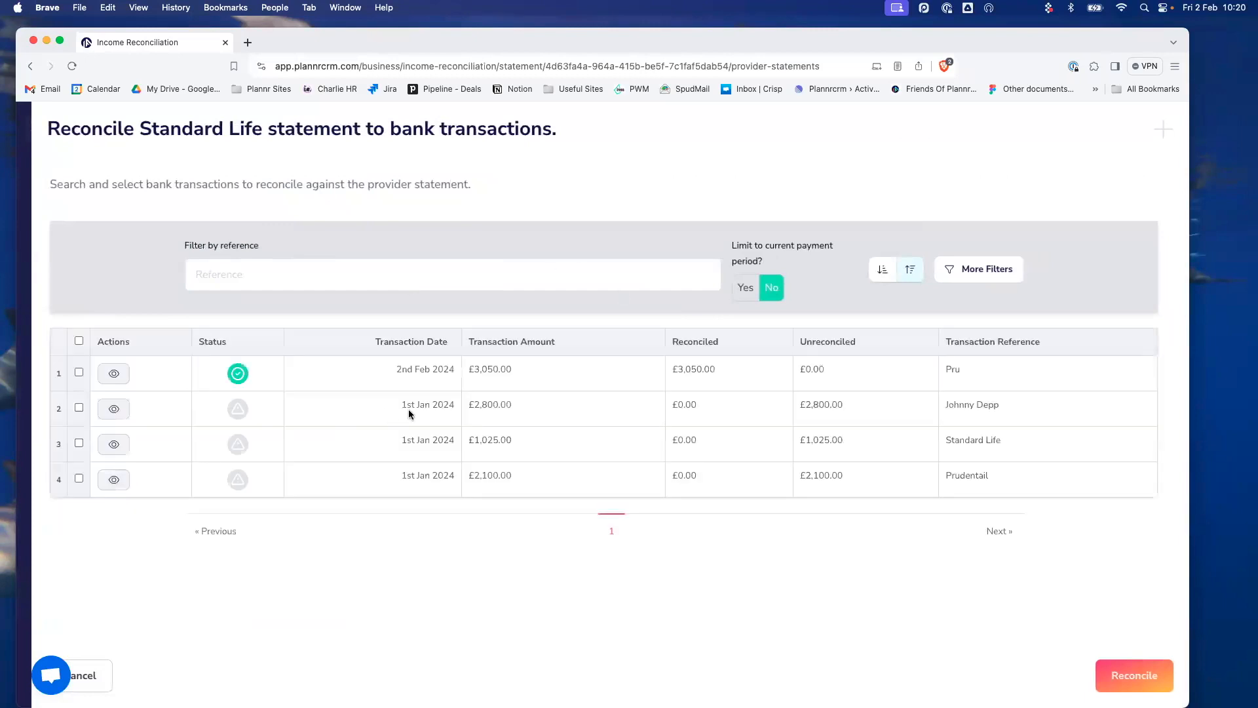
click(78, 444)
click(1145, 675)
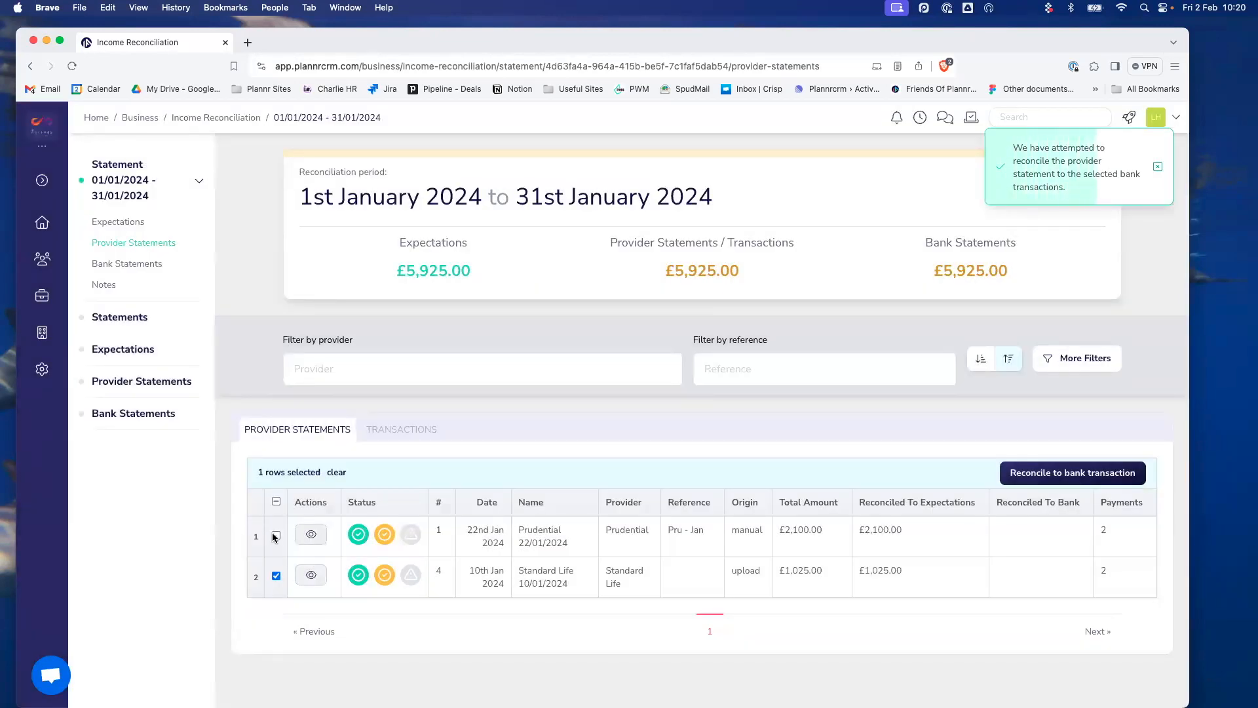
Reconcile only the Prudential 22/01/2024 provider statement to the £2,100.00 Prudentail bank transaction.
click(276, 575)
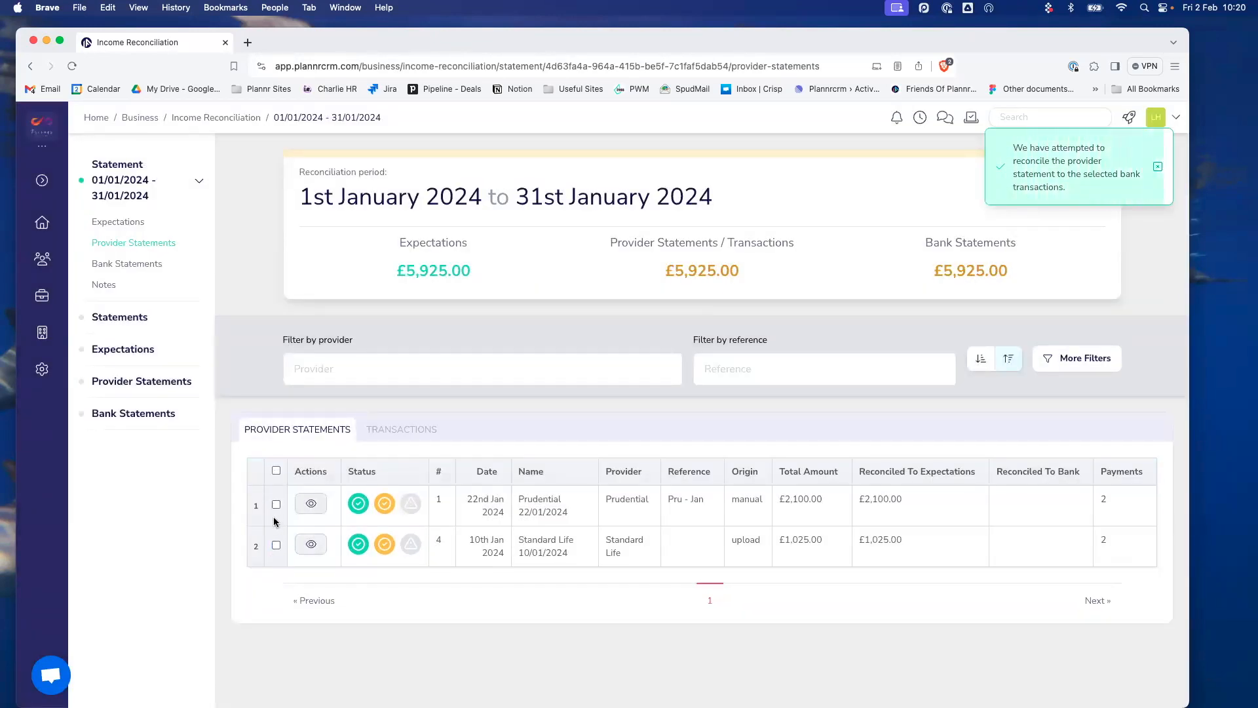
click(276, 506)
click(1095, 469)
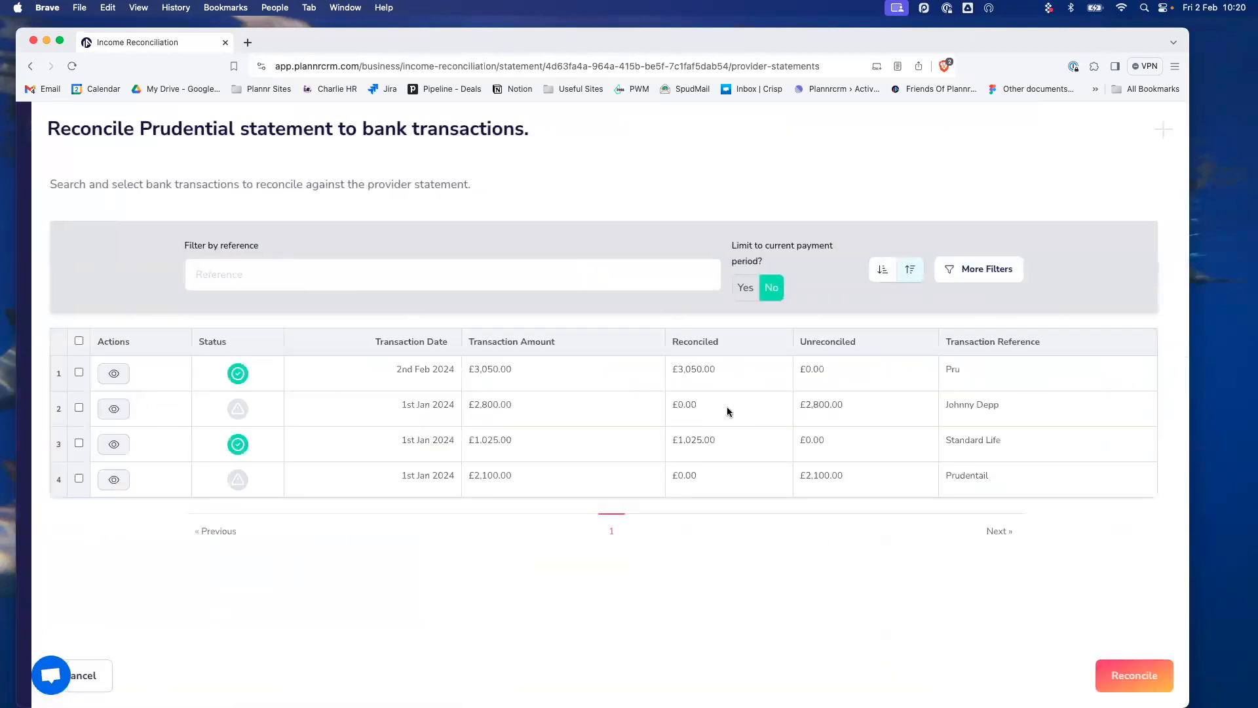
click(78, 479)
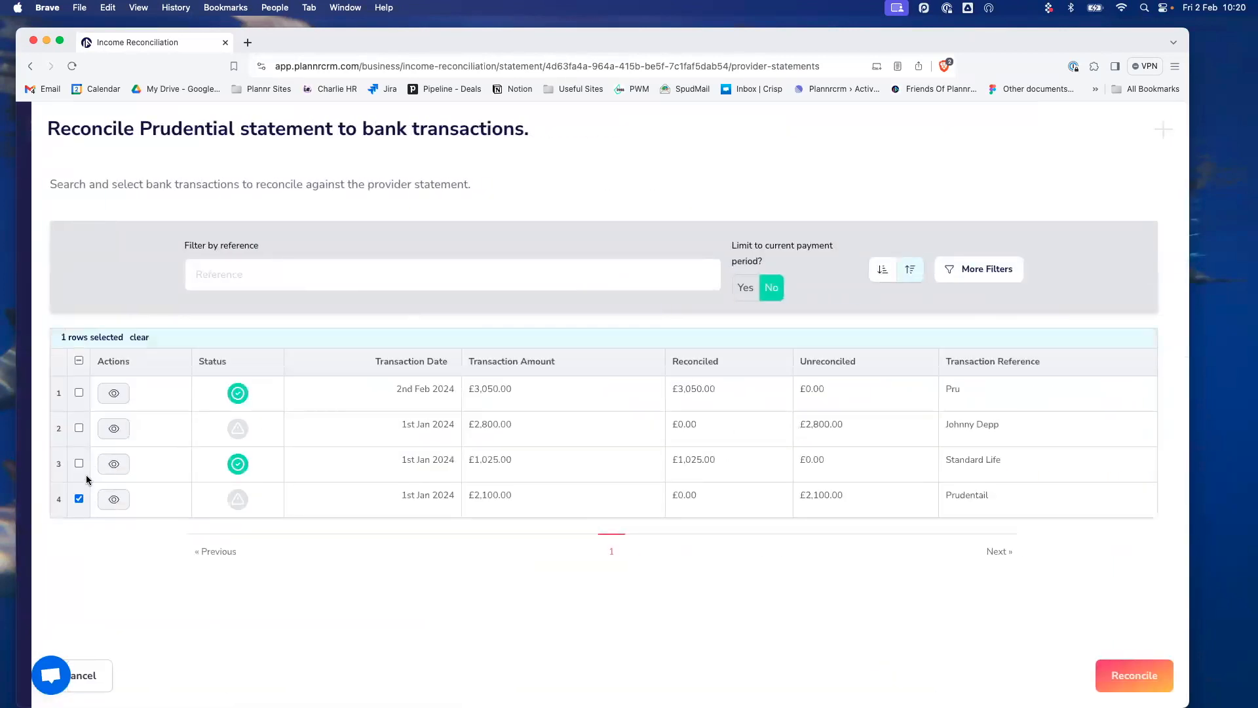
click(1132, 675)
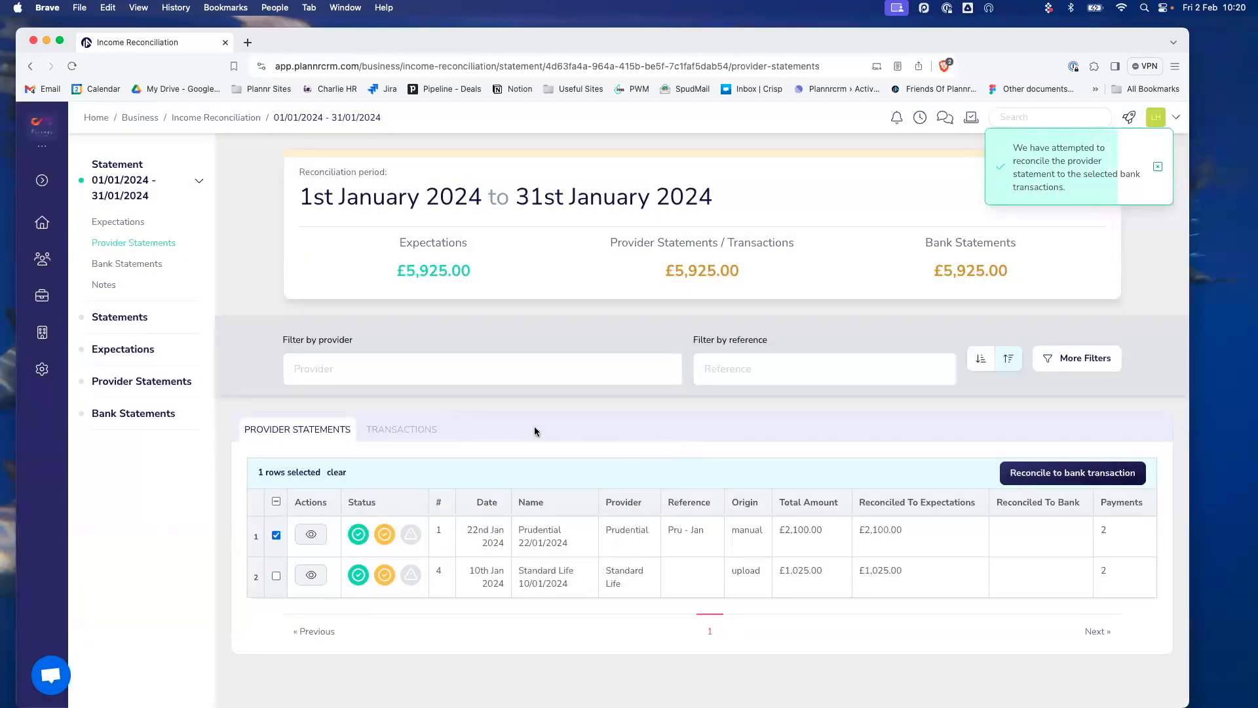
Reconcile the £2,000.00 and £800.00 statement transactions of 22nd Jan 2024 together to the £2,800.00 bank transaction.
click(405, 430)
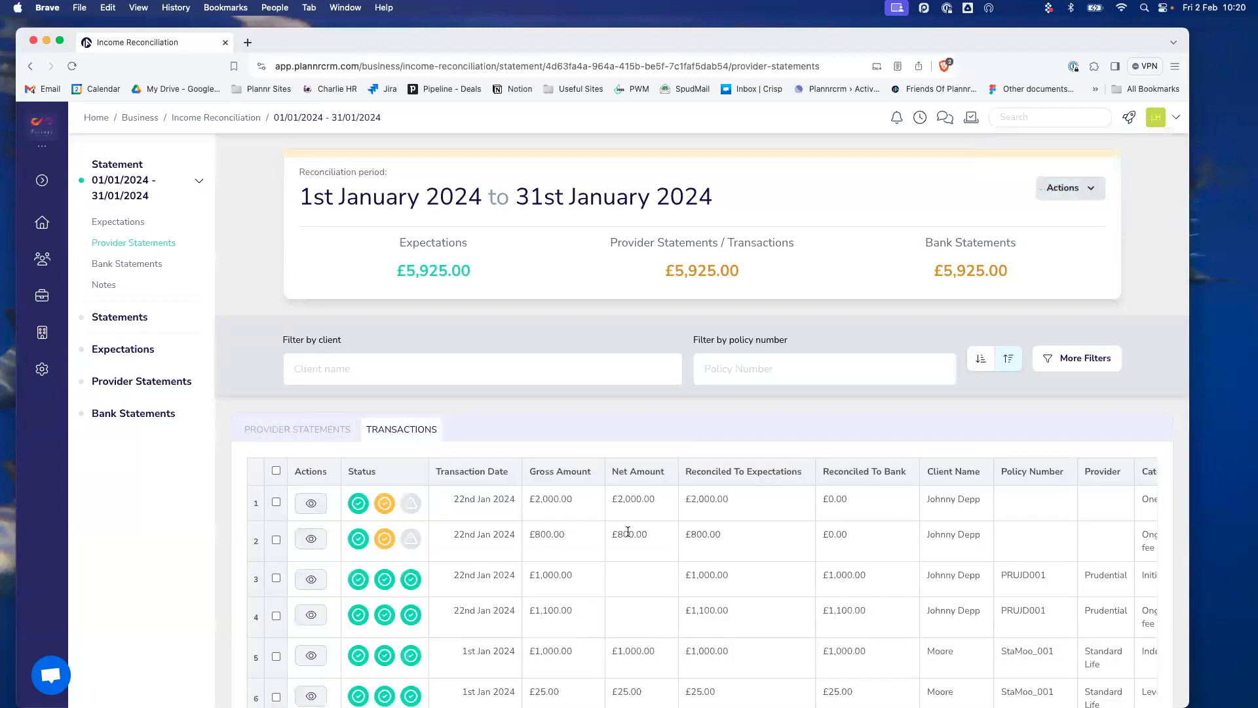
click(276, 503)
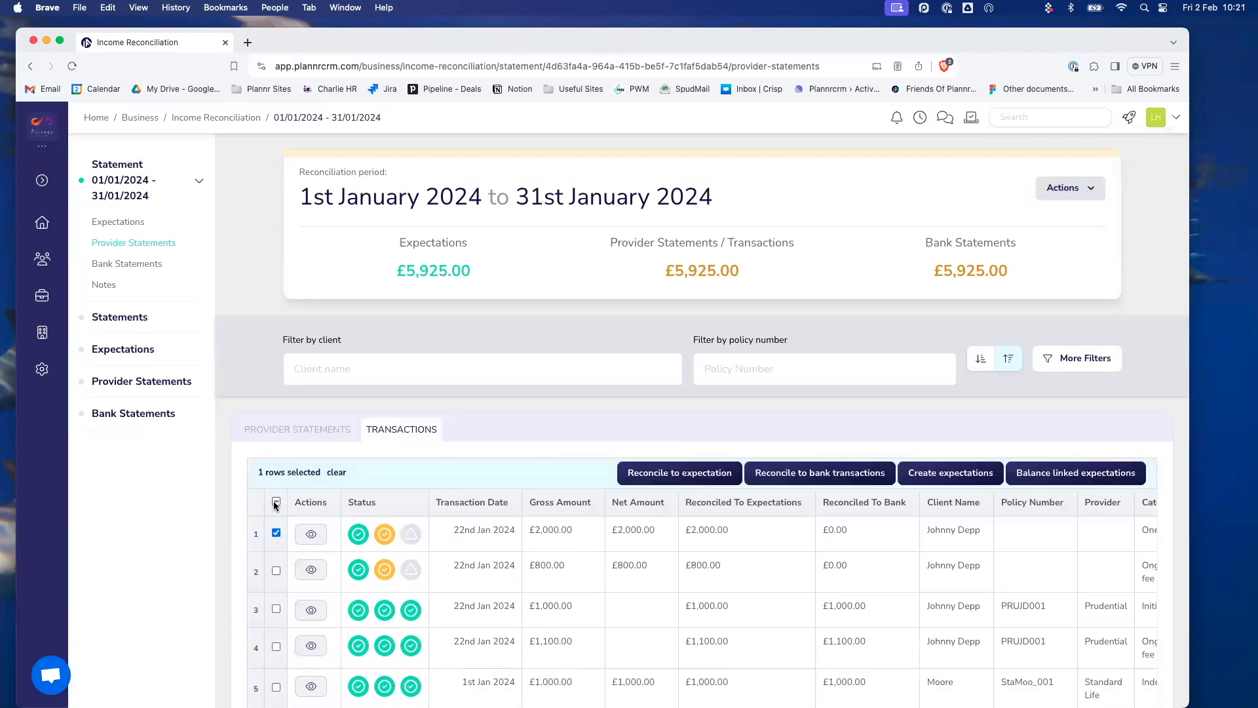
click(276, 569)
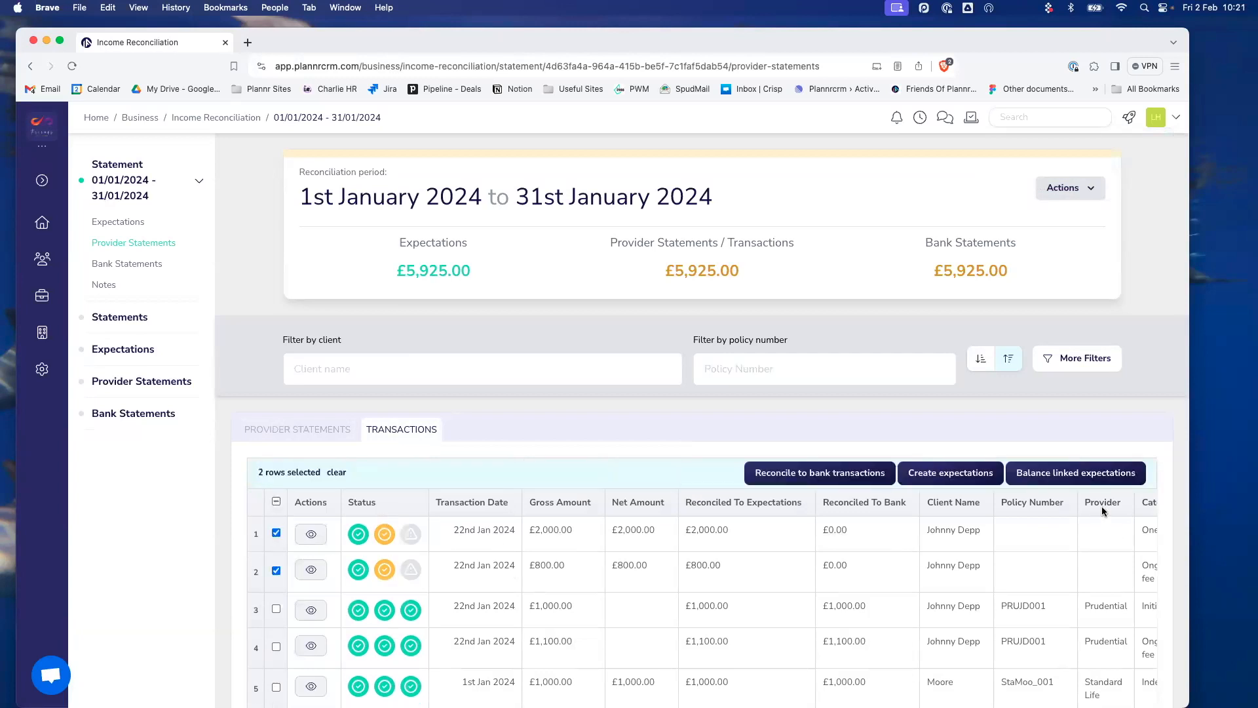
click(796, 475)
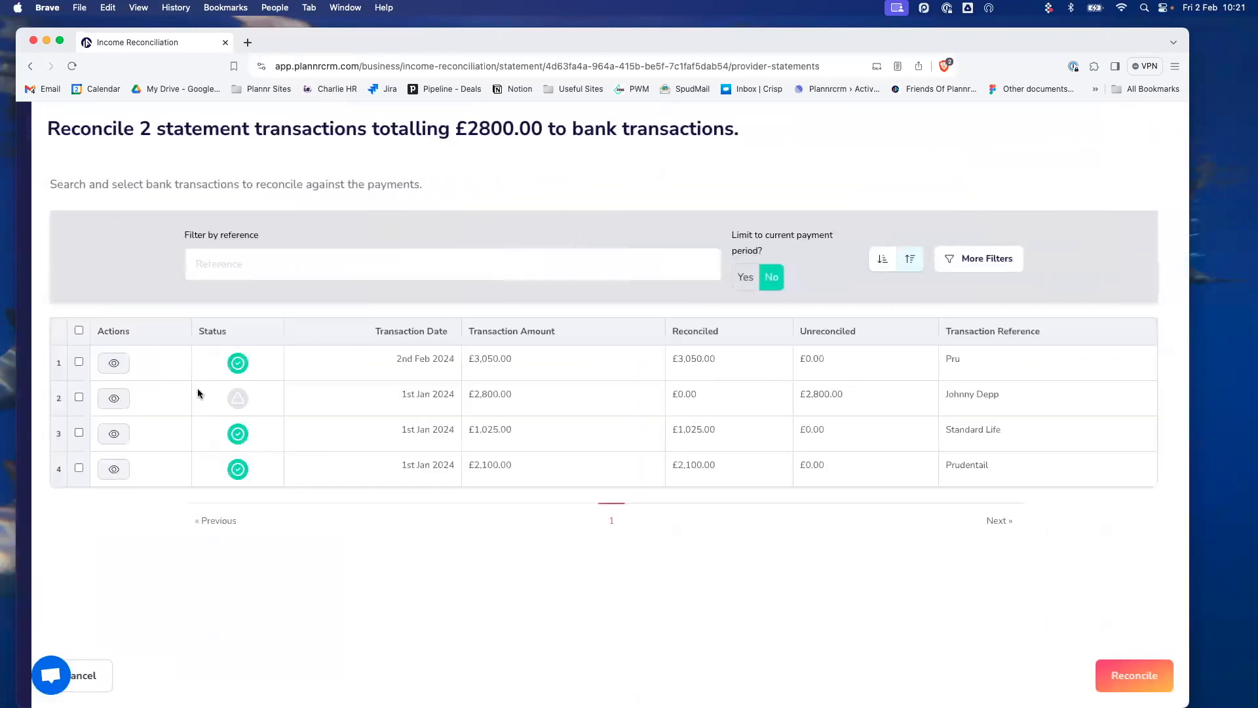
click(78, 397)
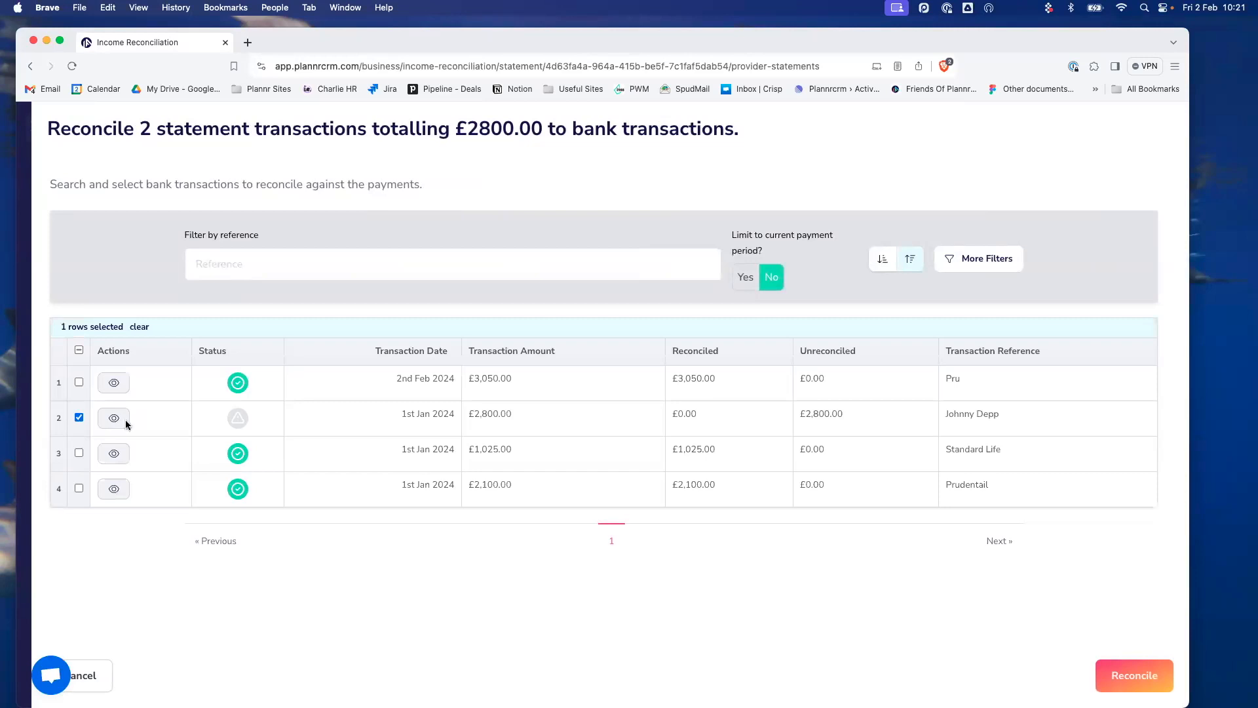
click(1133, 674)
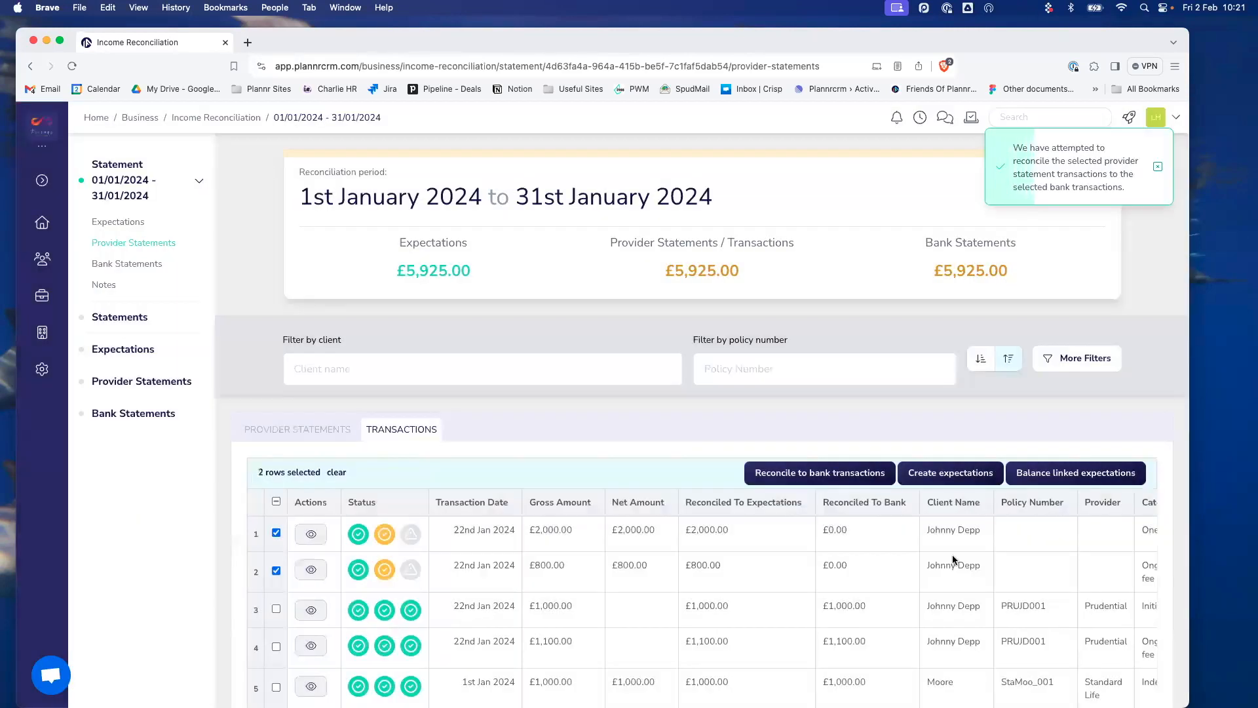
Refresh the January 2024 period and check the reconciliation status of its provider transactions.
click(72, 66)
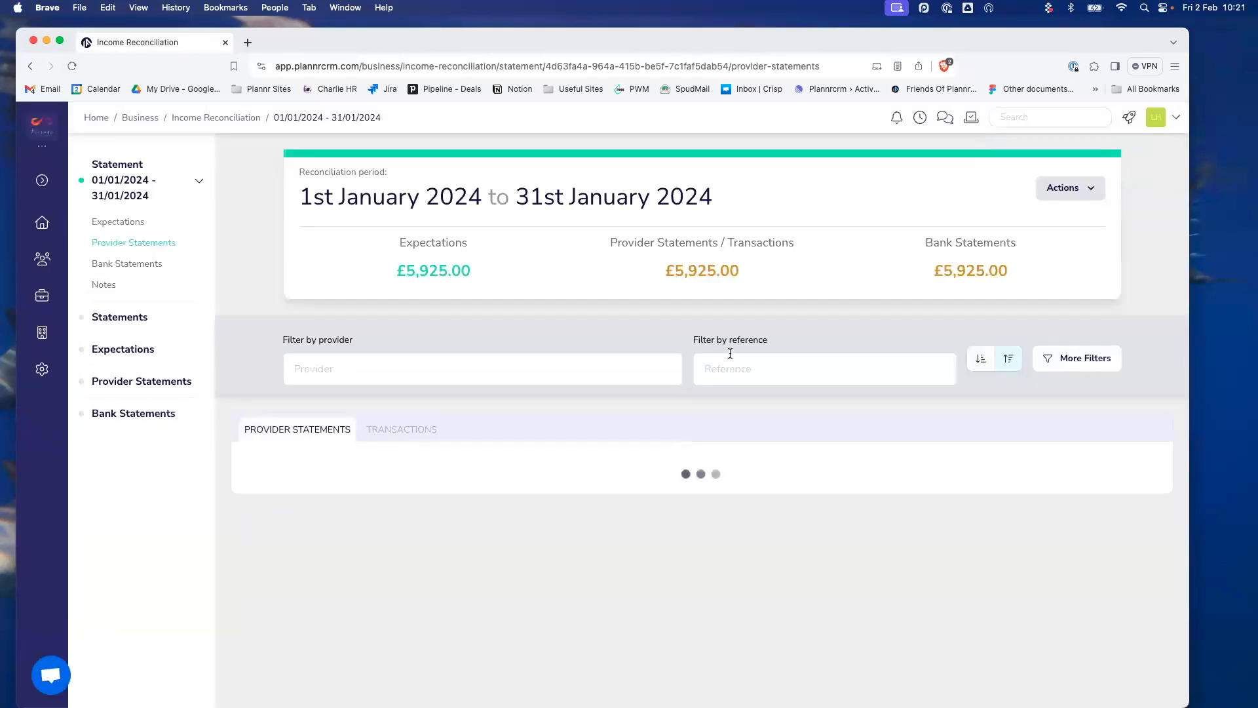
click(396, 434)
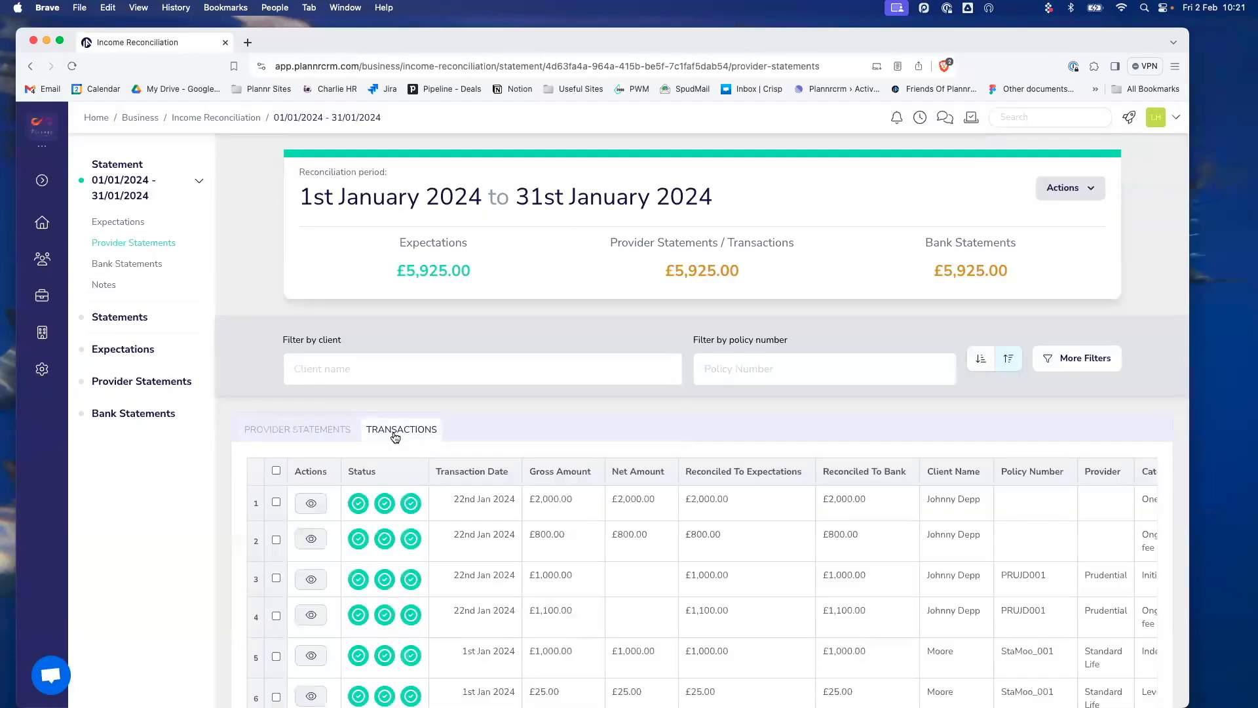
scroll(396, 438, down, 3)
scroll(396, 438, up, 3)
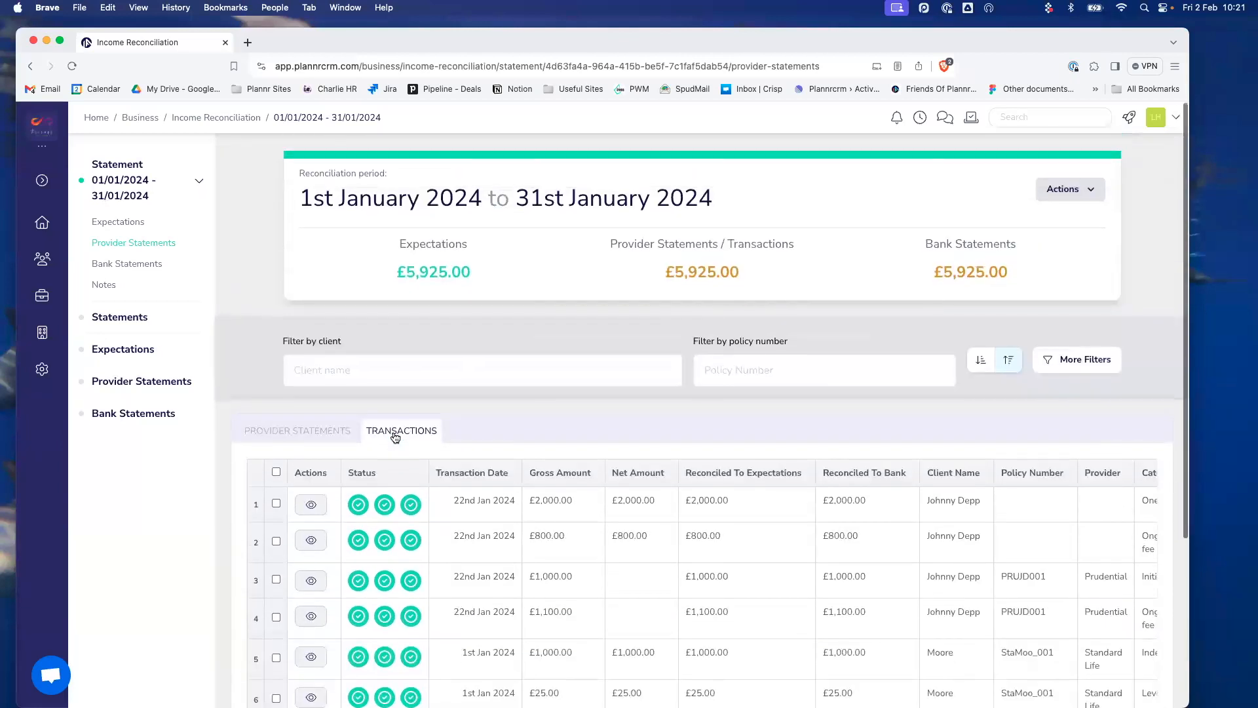
Export the January 2024 reconciliation period and return to the income reconciliation statements.
click(1063, 189)
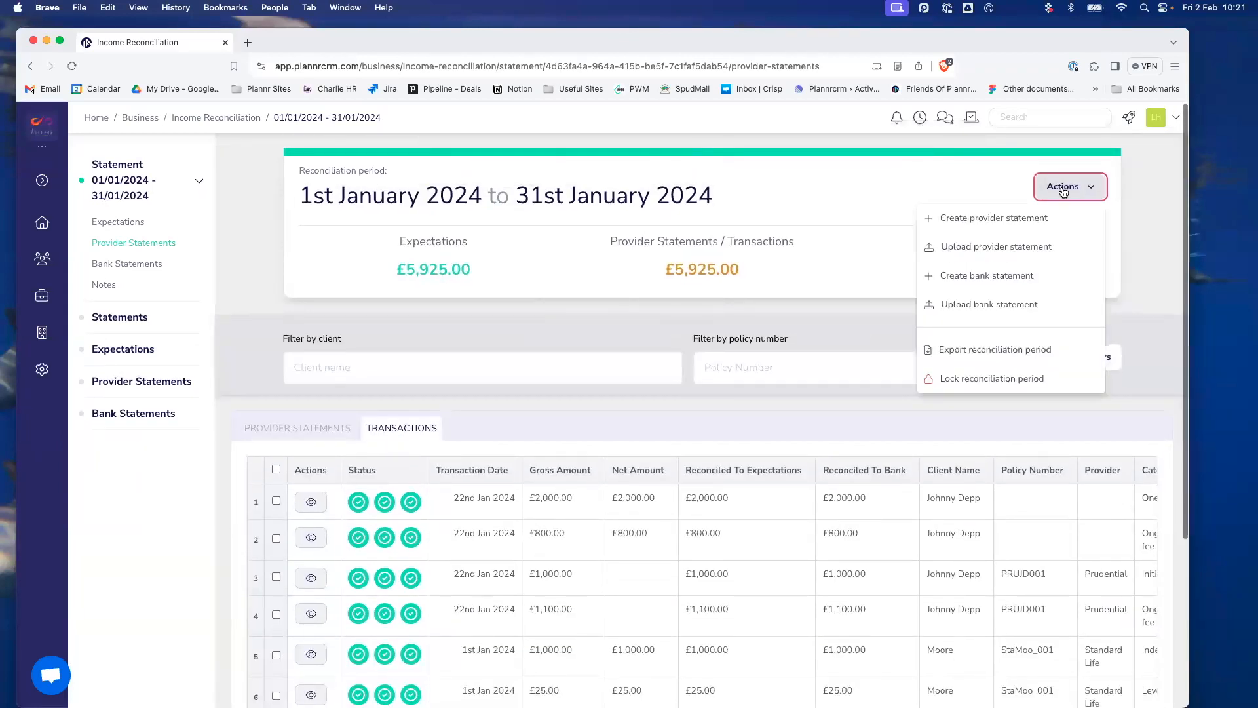
click(1000, 351)
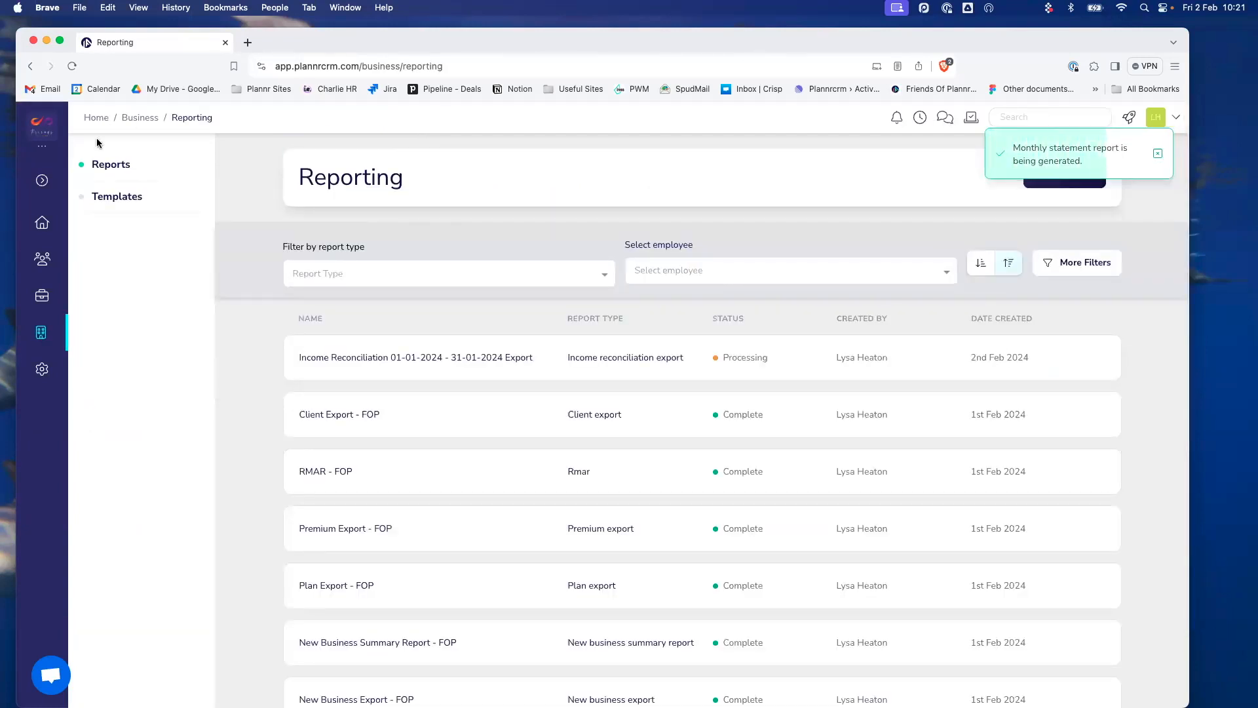
click(43, 334)
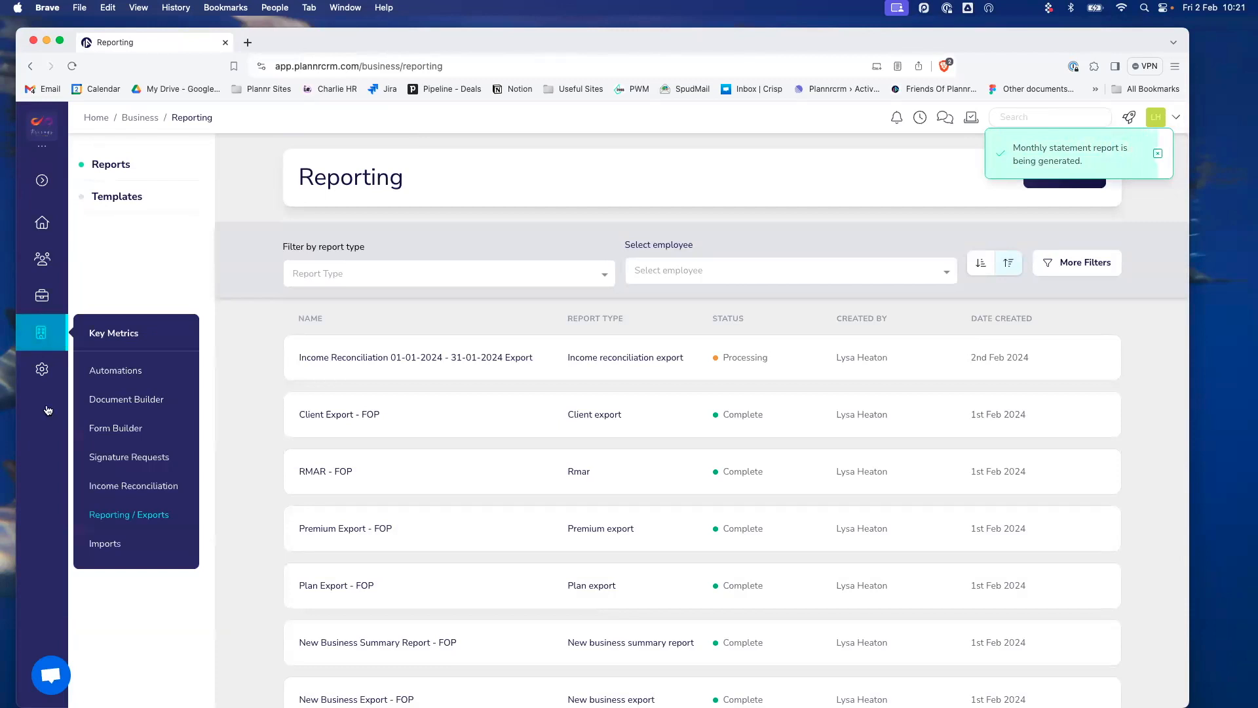
click(148, 488)
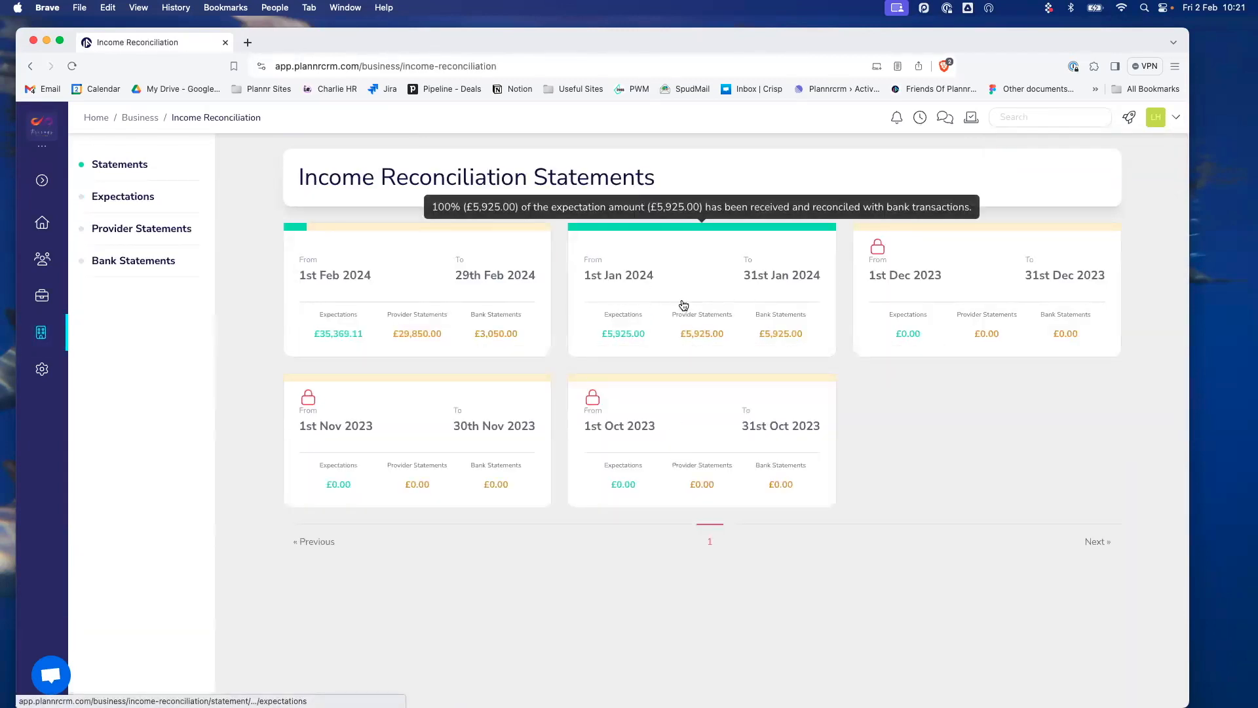
Open the 1st to 31st January 2024 statement and lock its reconciliation period.
click(719, 304)
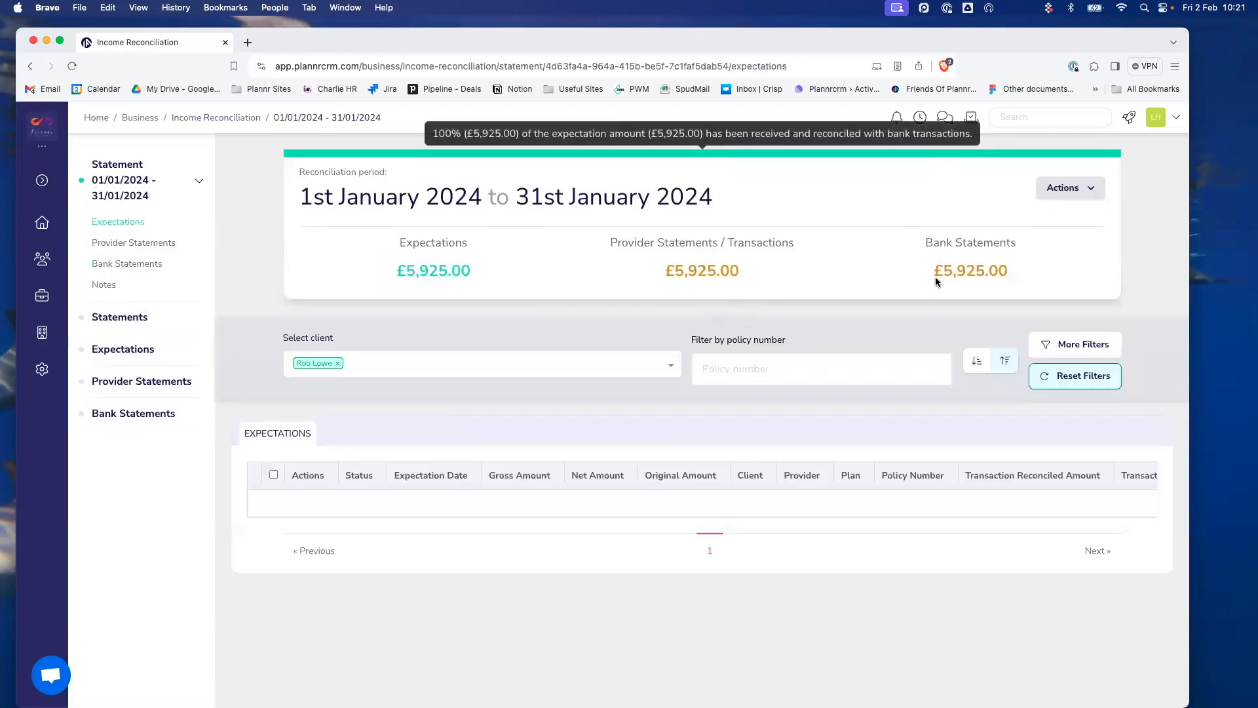
click(1077, 189)
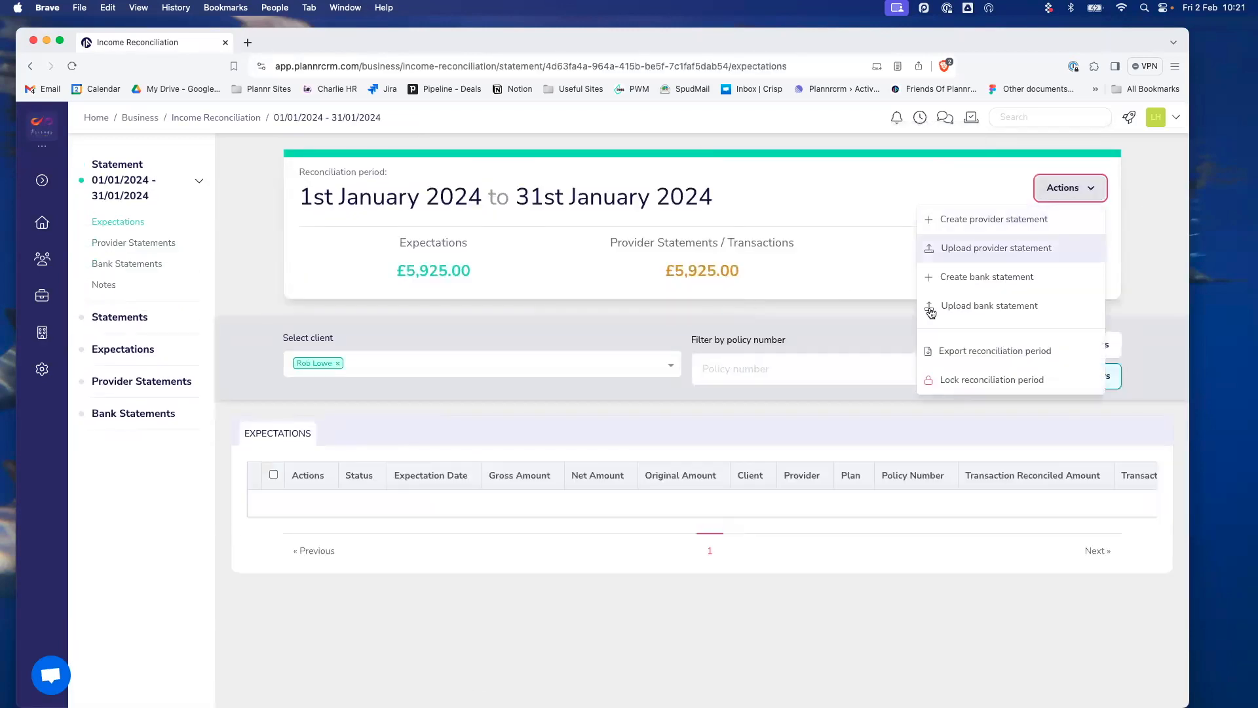
click(999, 386)
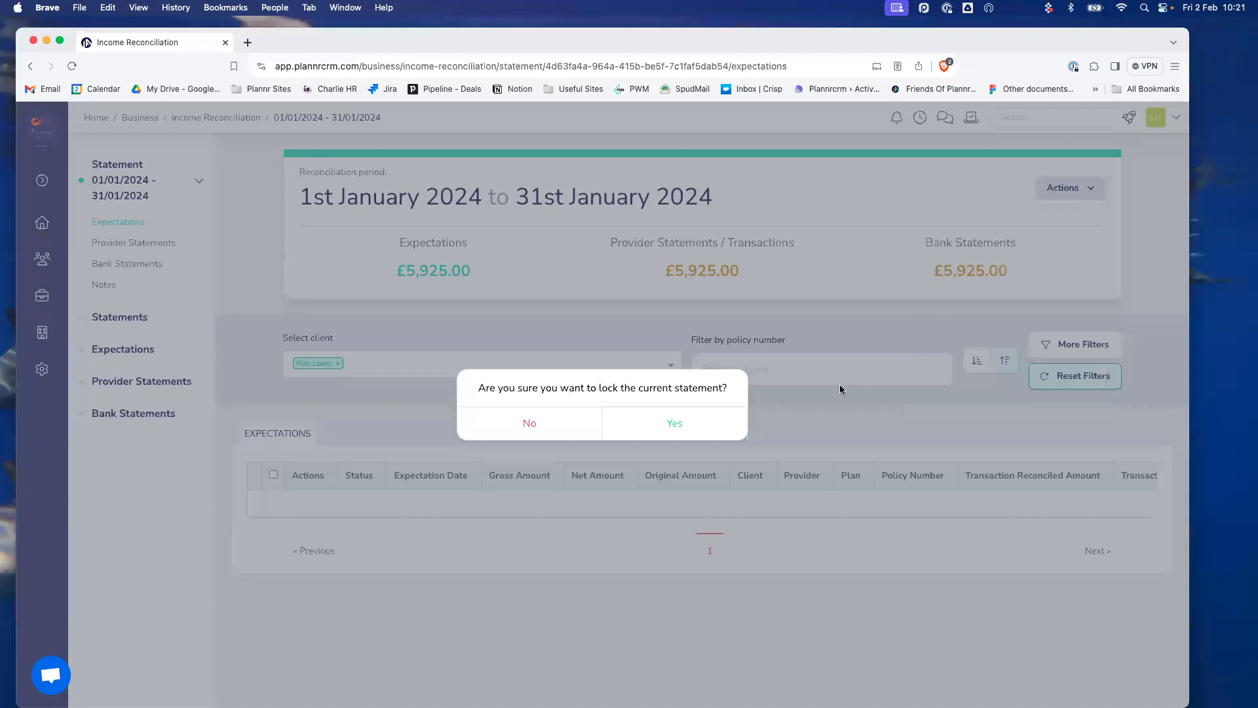
click(733, 417)
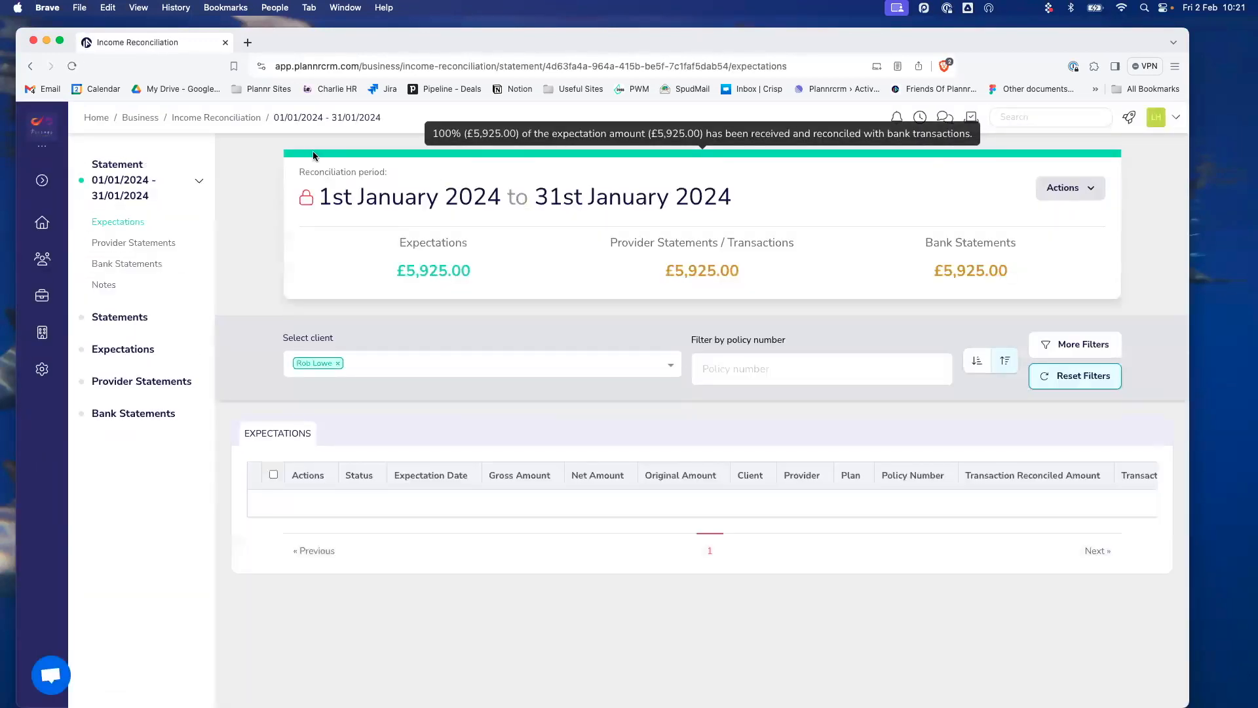
Open the 1st to 29th February 2024 reconciliation statement and remove the client filter from its expectations.
click(219, 118)
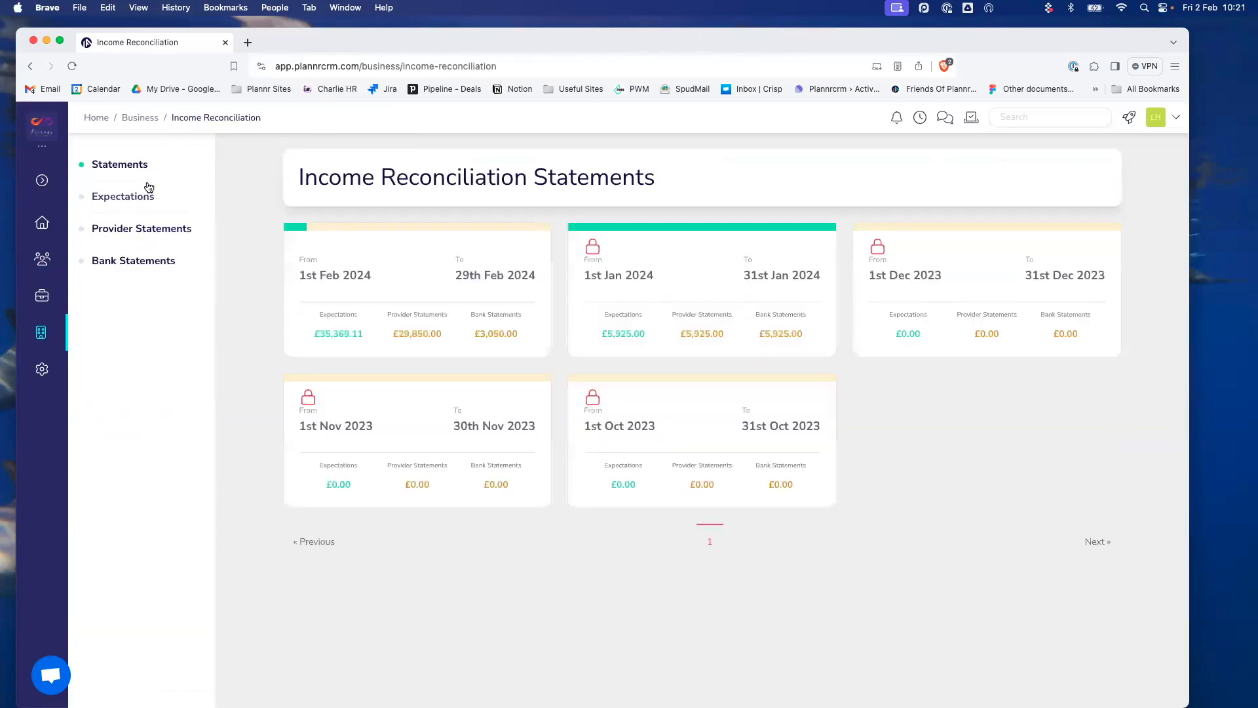
click(439, 281)
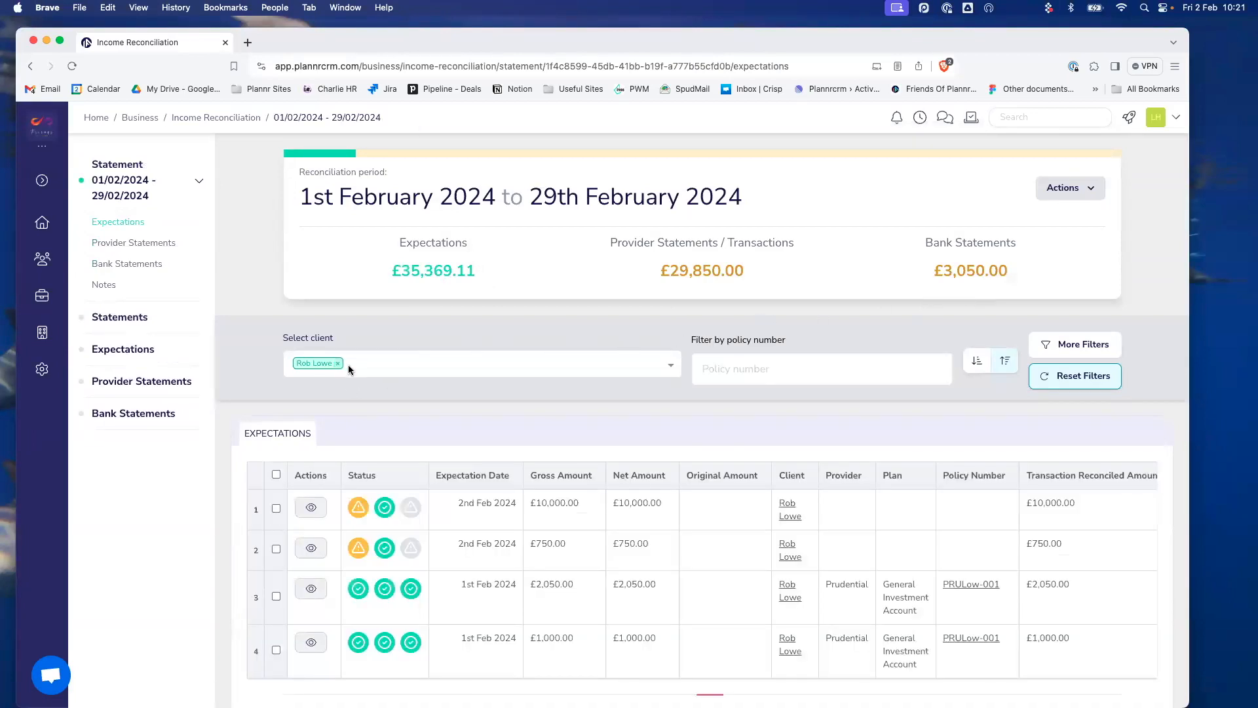
click(338, 363)
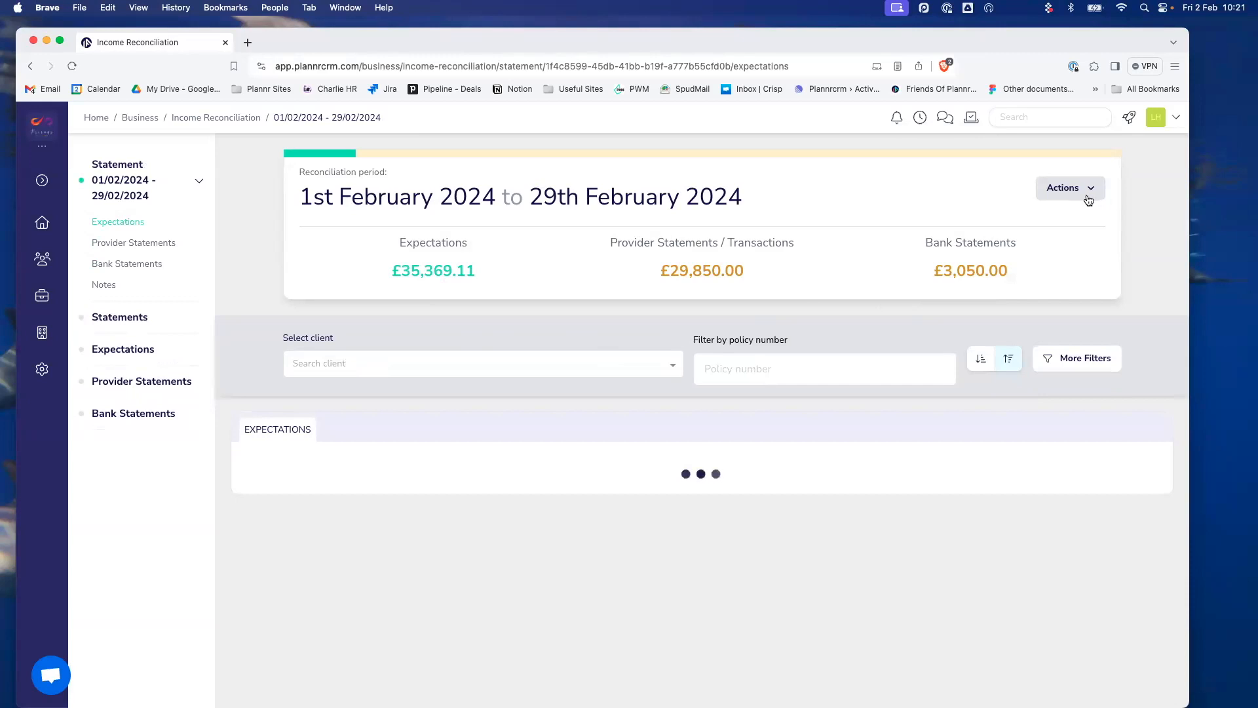
Start a provider statement upload for the February 2024 period with provider Standard Life and statement date 02/02/2024.
click(1084, 189)
click(1000, 252)
click(449, 373)
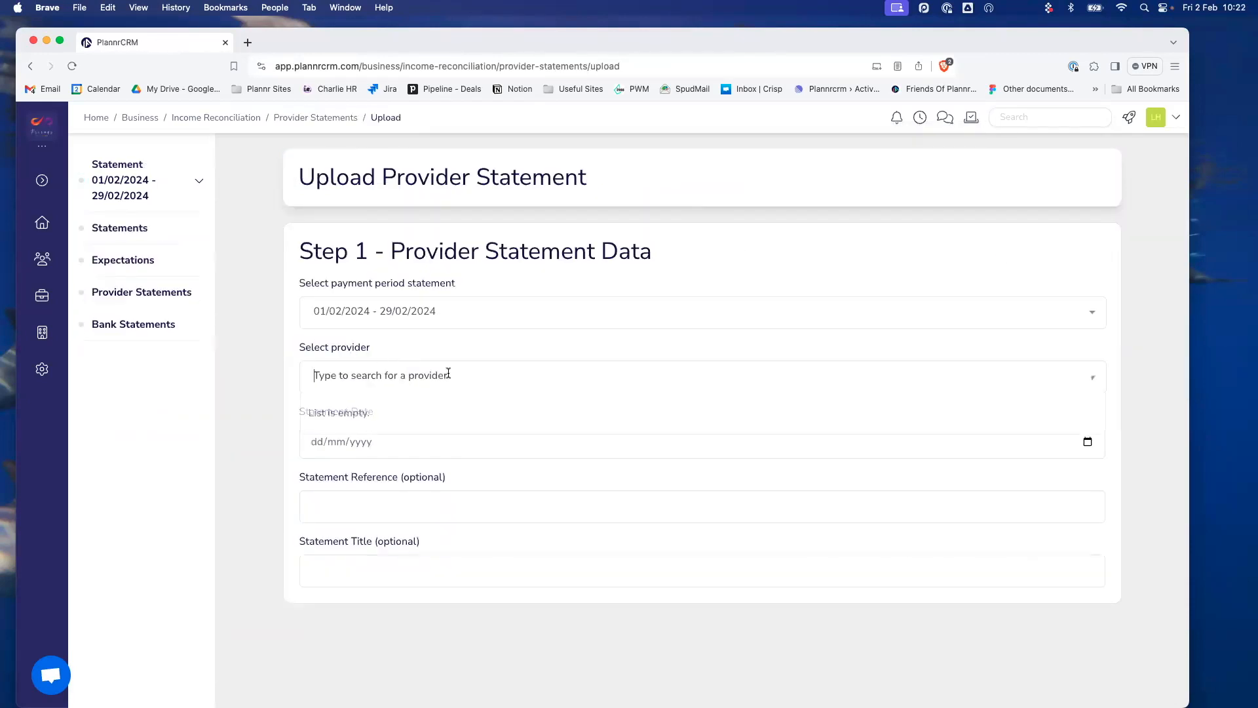
text(sta)
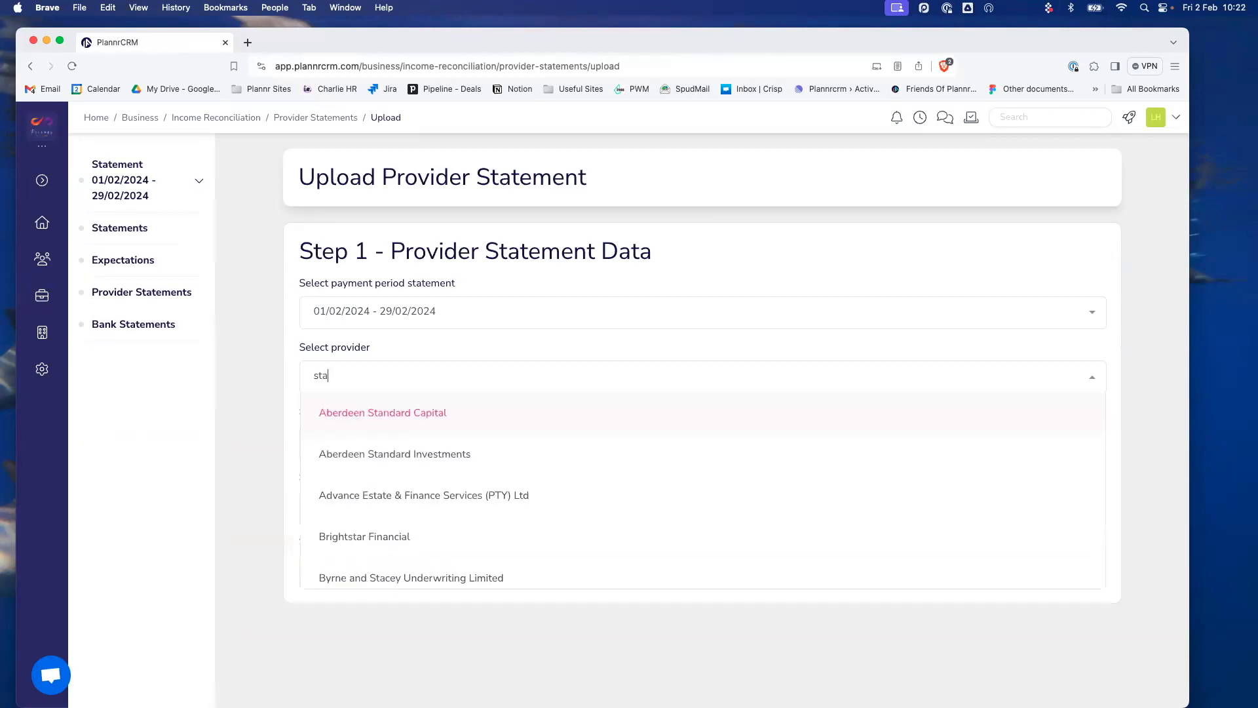
text(ndard li)
click(458, 410)
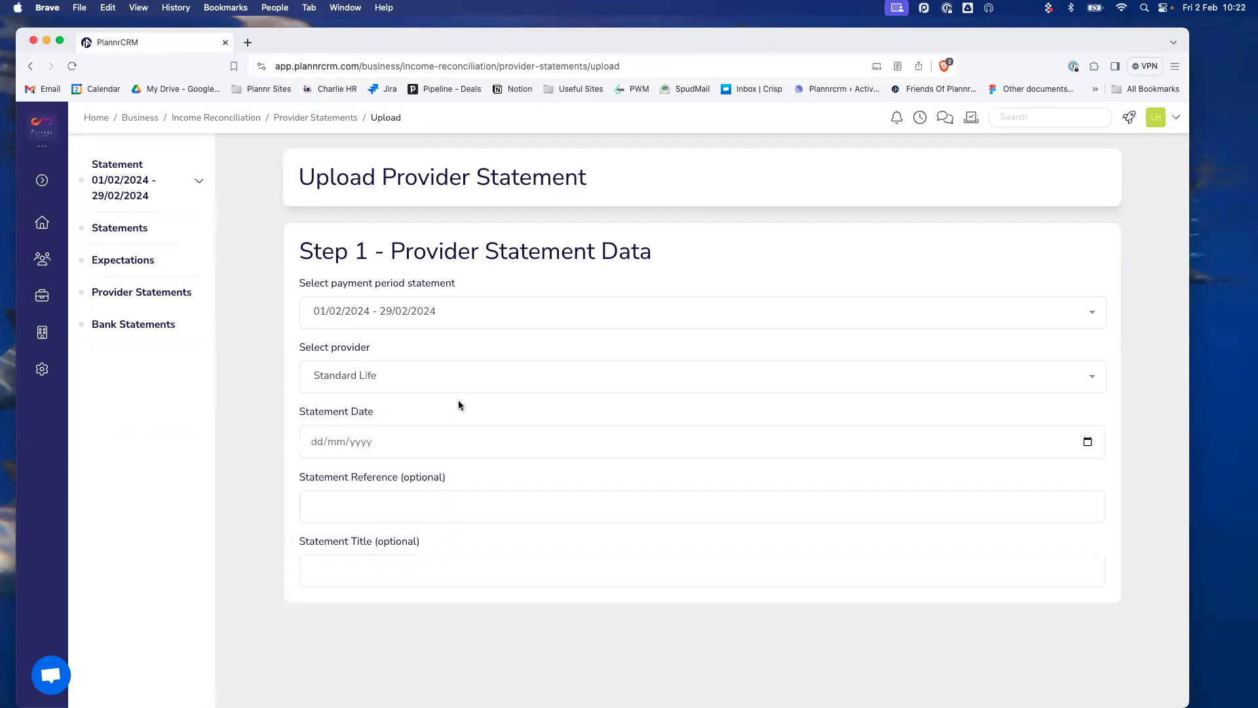
click(1086, 443)
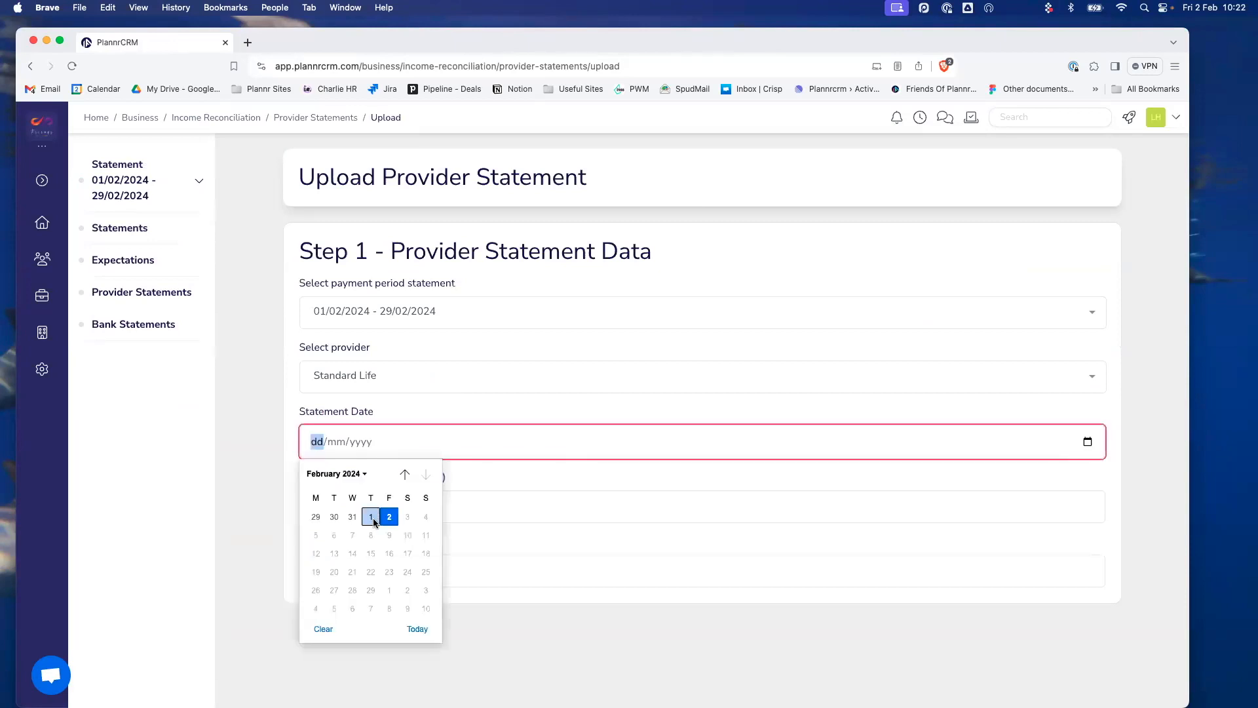
click(403, 518)
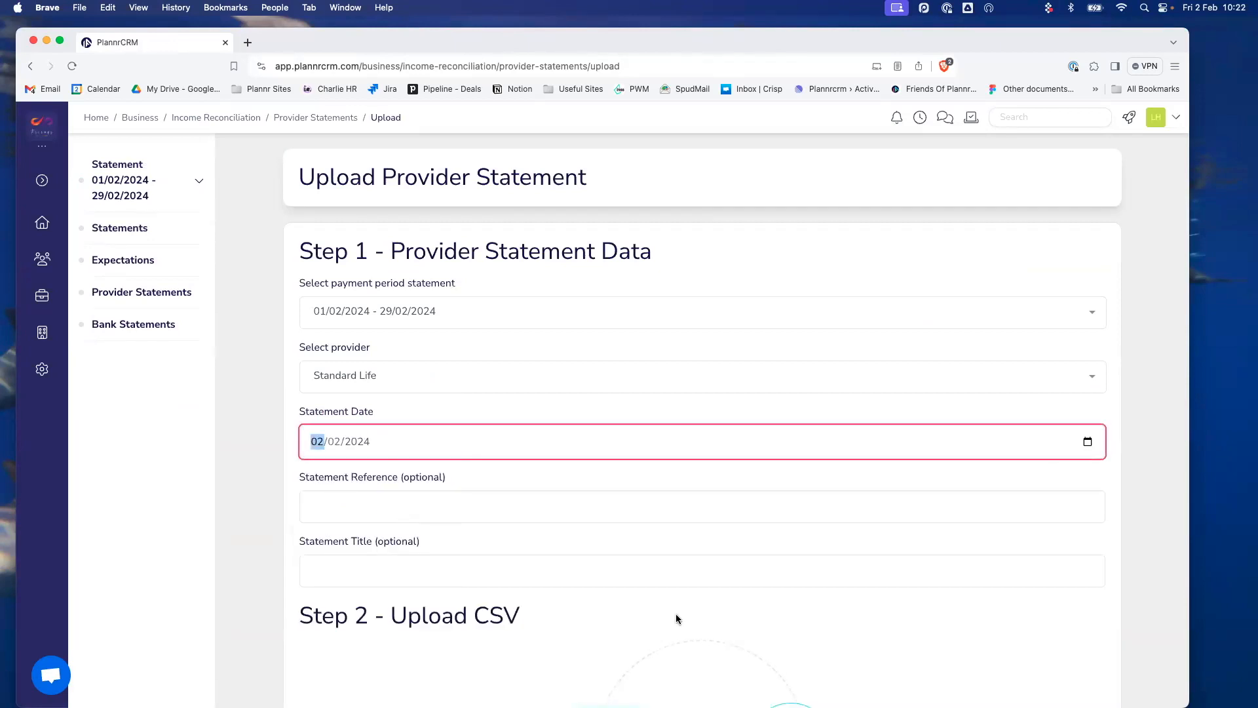
Choose Standard Life Statement_February_FOP.csv from the Statements folder as the provider statement's CSV file.
scroll(677, 619, down, 6)
click(639, 511)
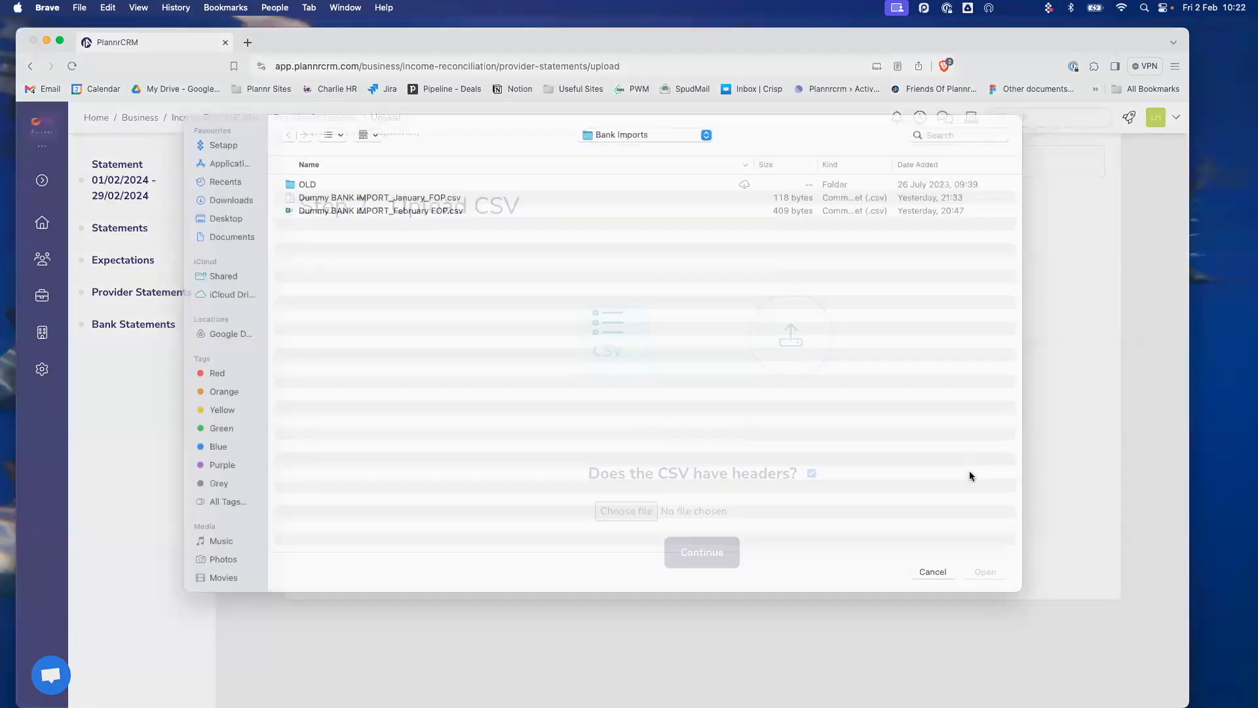
click(616, 150)
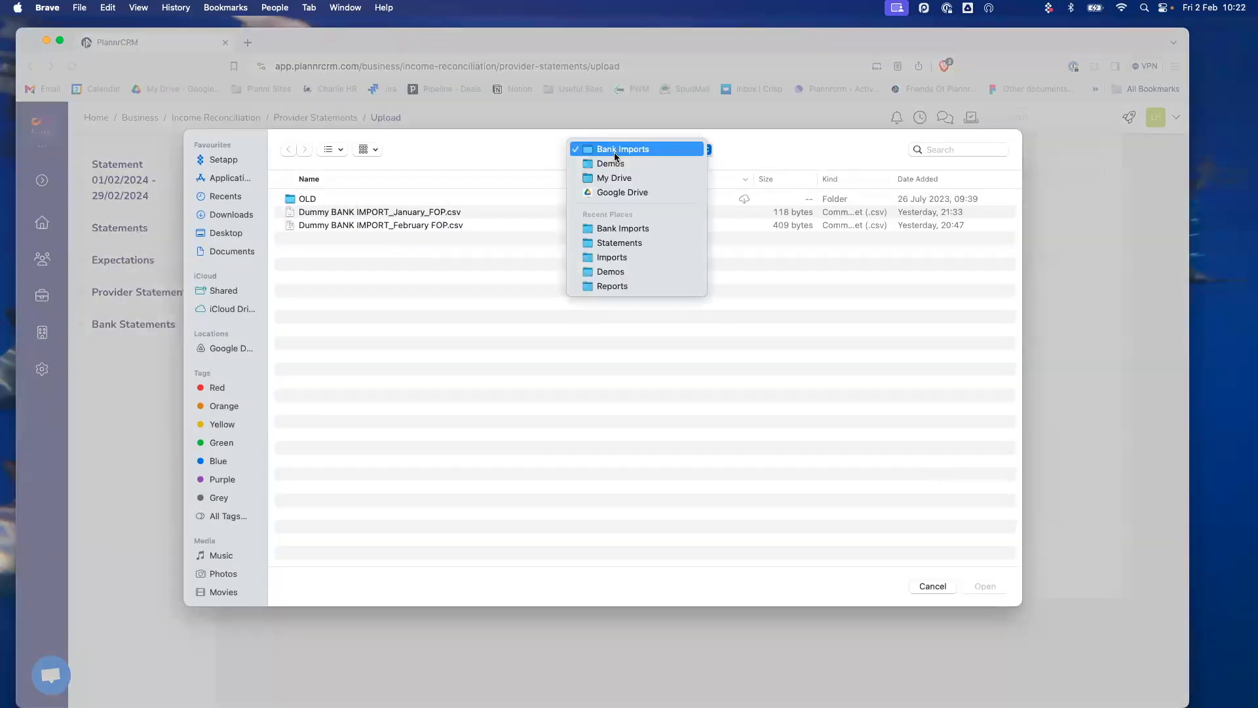
click(620, 242)
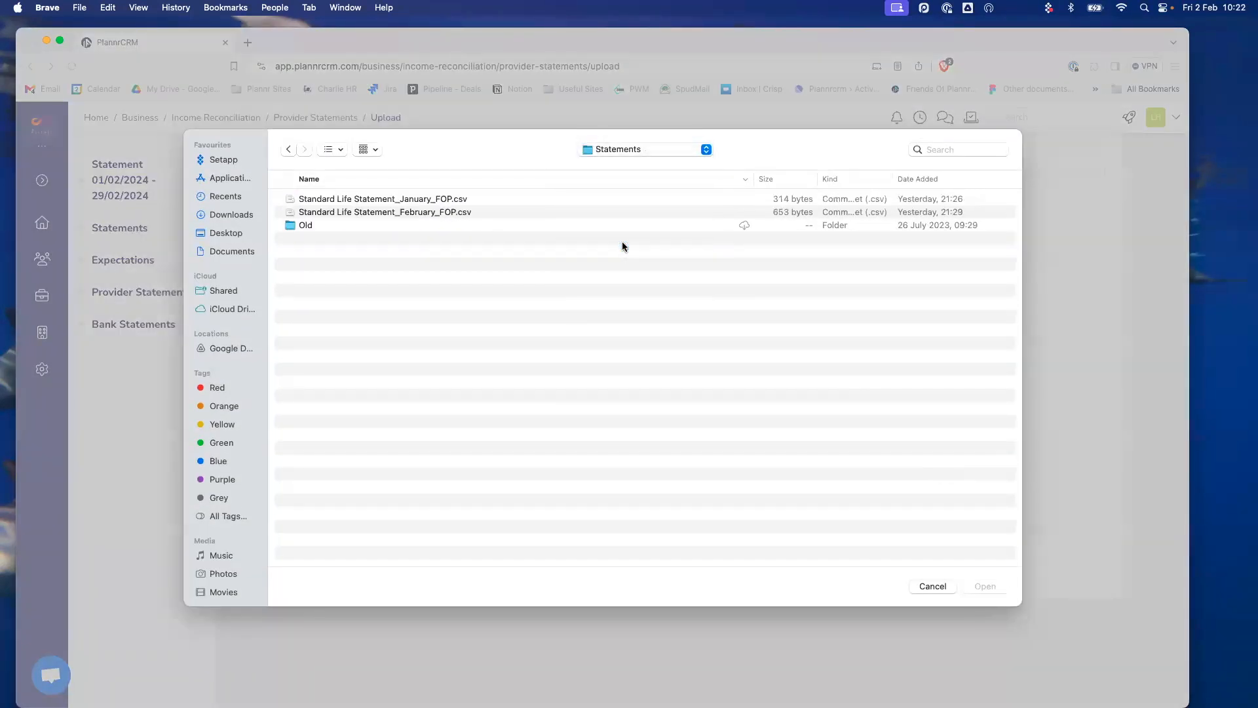
click(439, 211)
key(Return)
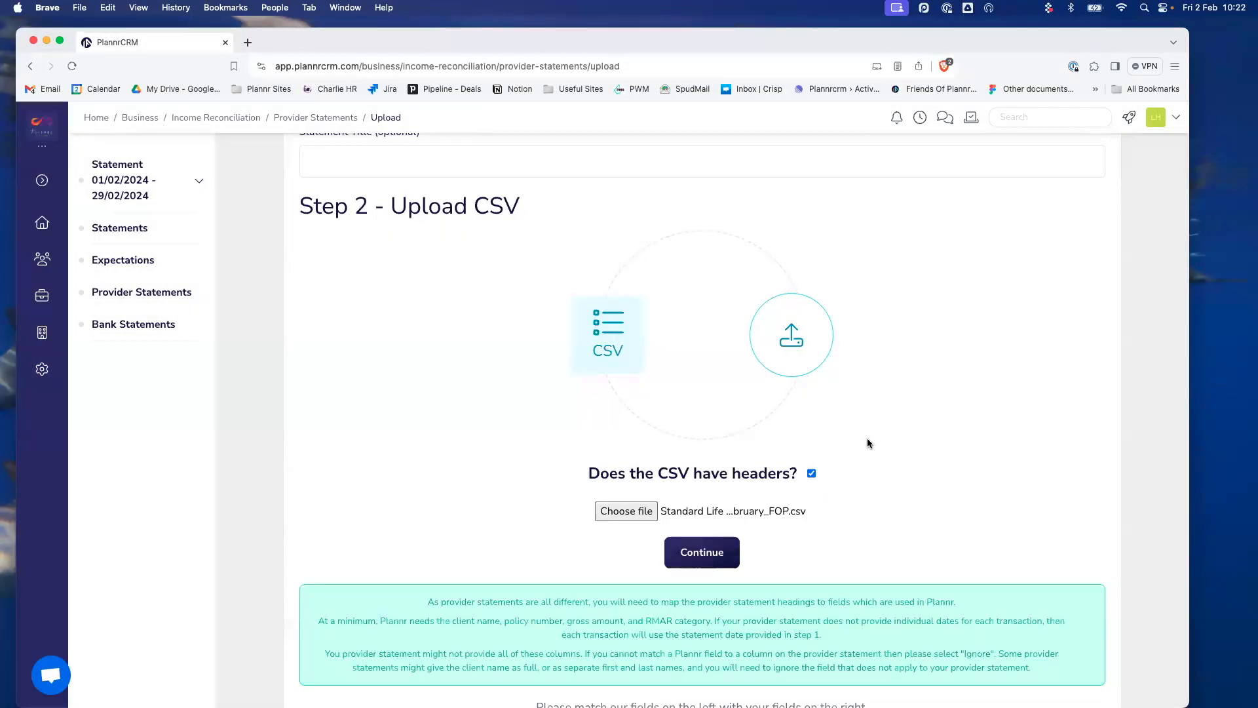
Check the CSV field mappings, and match Initial Adviser Charge to Initial Fee and Ongoing Charge to Ongoing Fee.
scroll(867, 437, down, 1)
scroll(867, 443, down, 5)
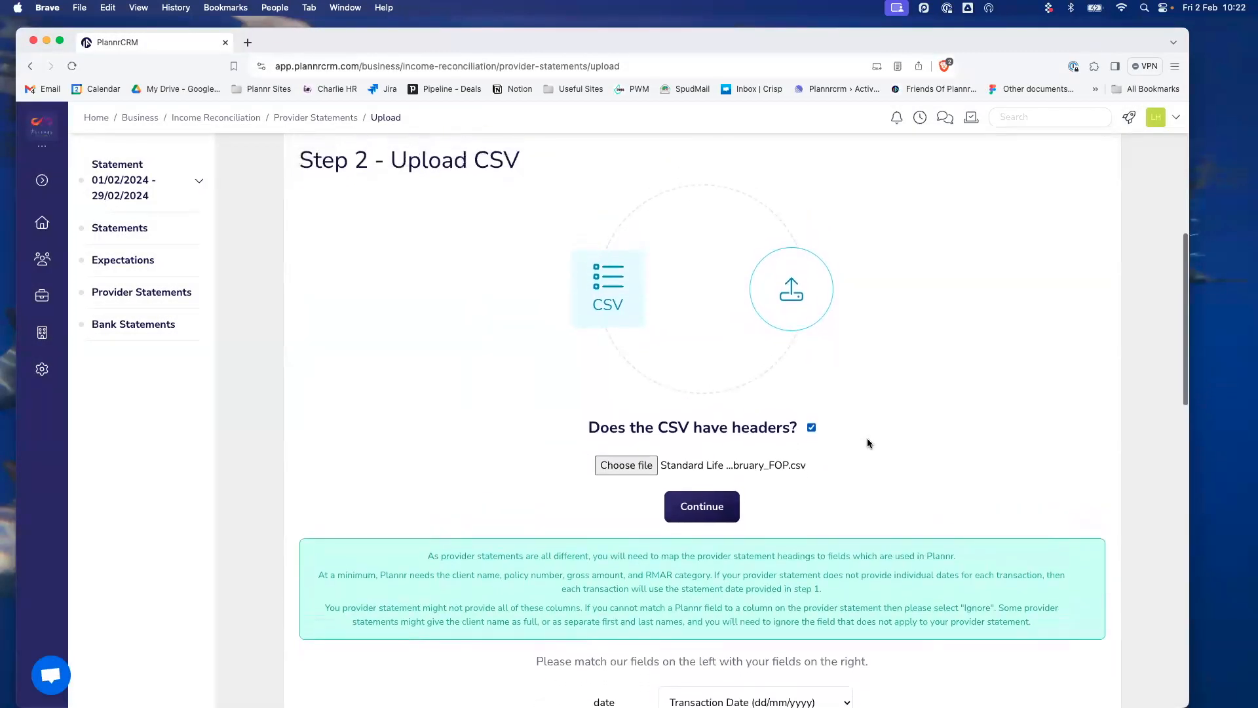
scroll(867, 443, down, 5)
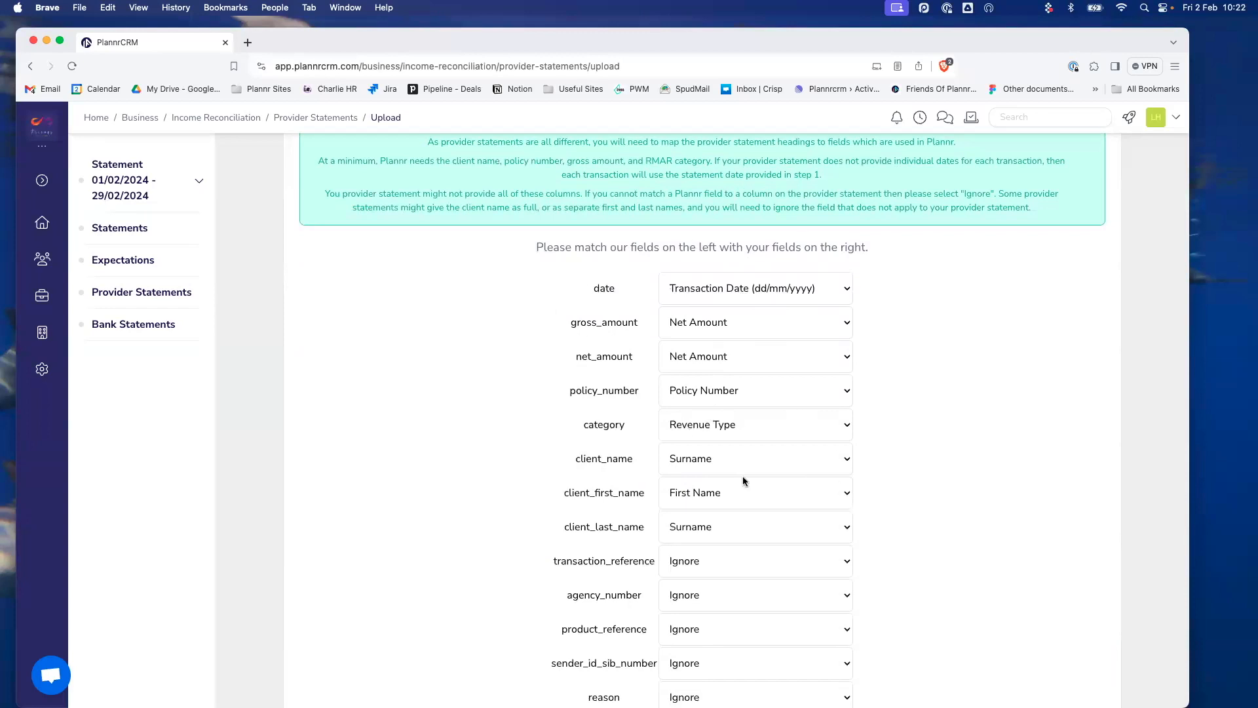
scroll(734, 386, down, 10)
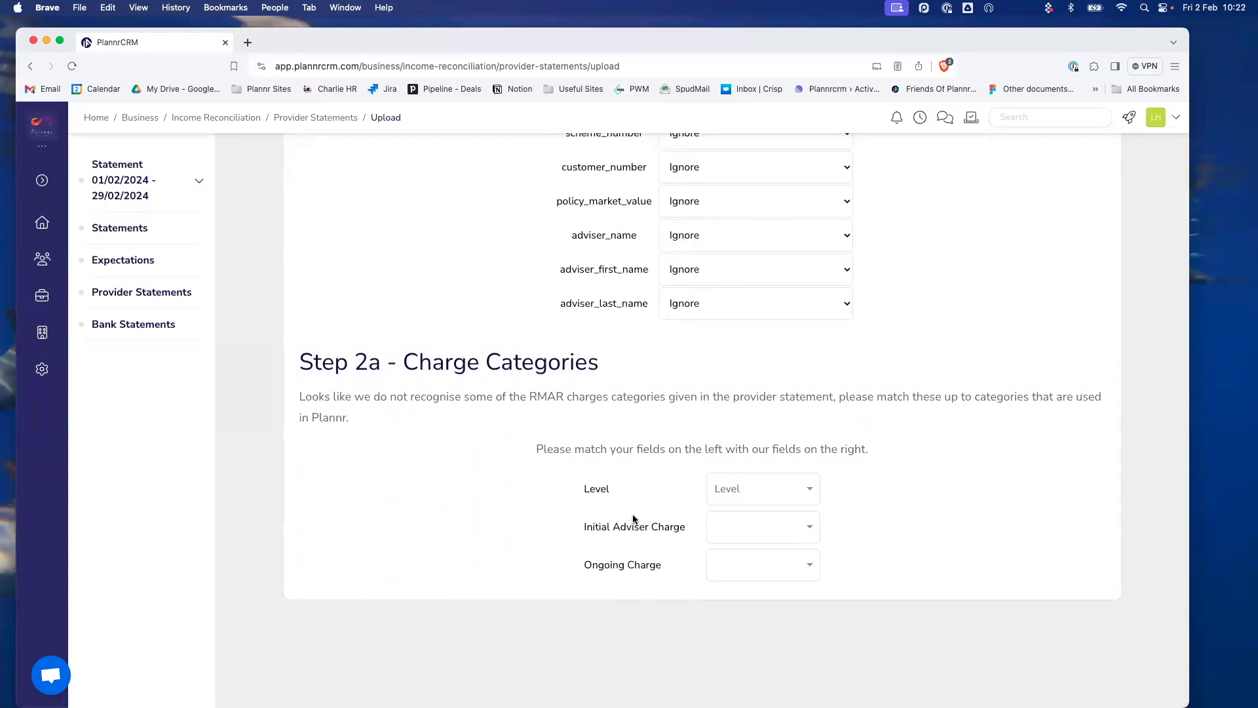
click(811, 532)
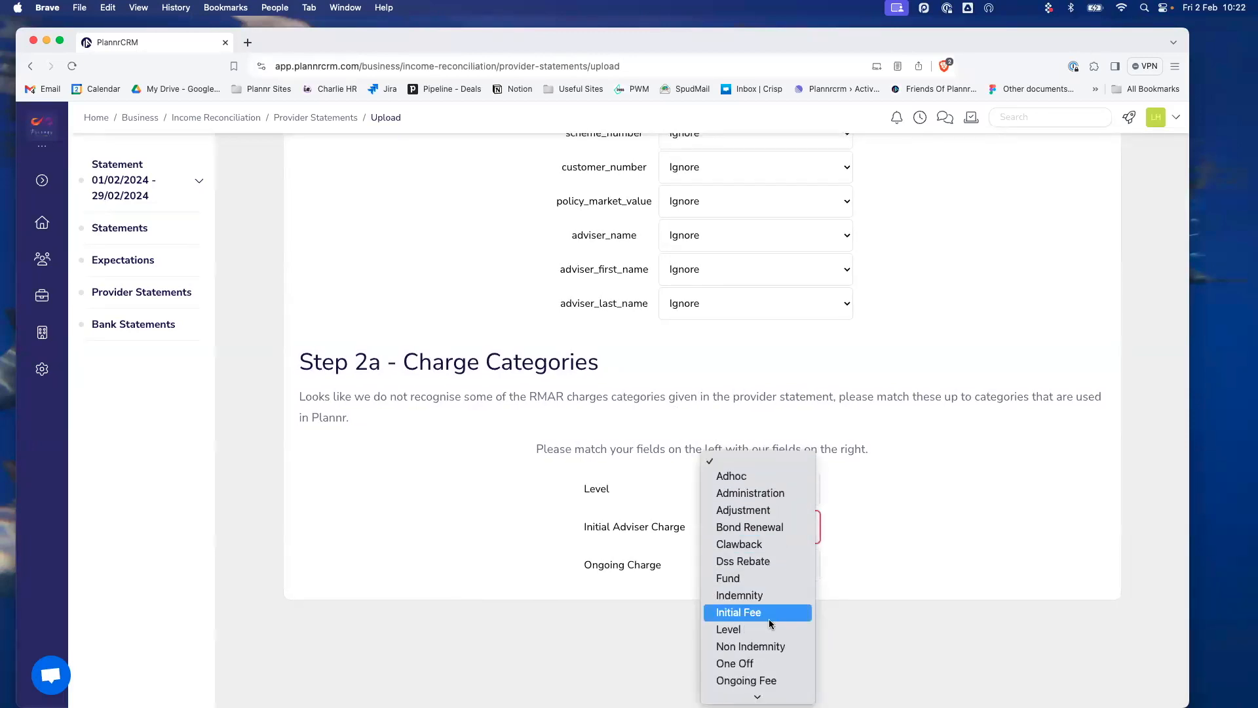
click(772, 612)
click(810, 566)
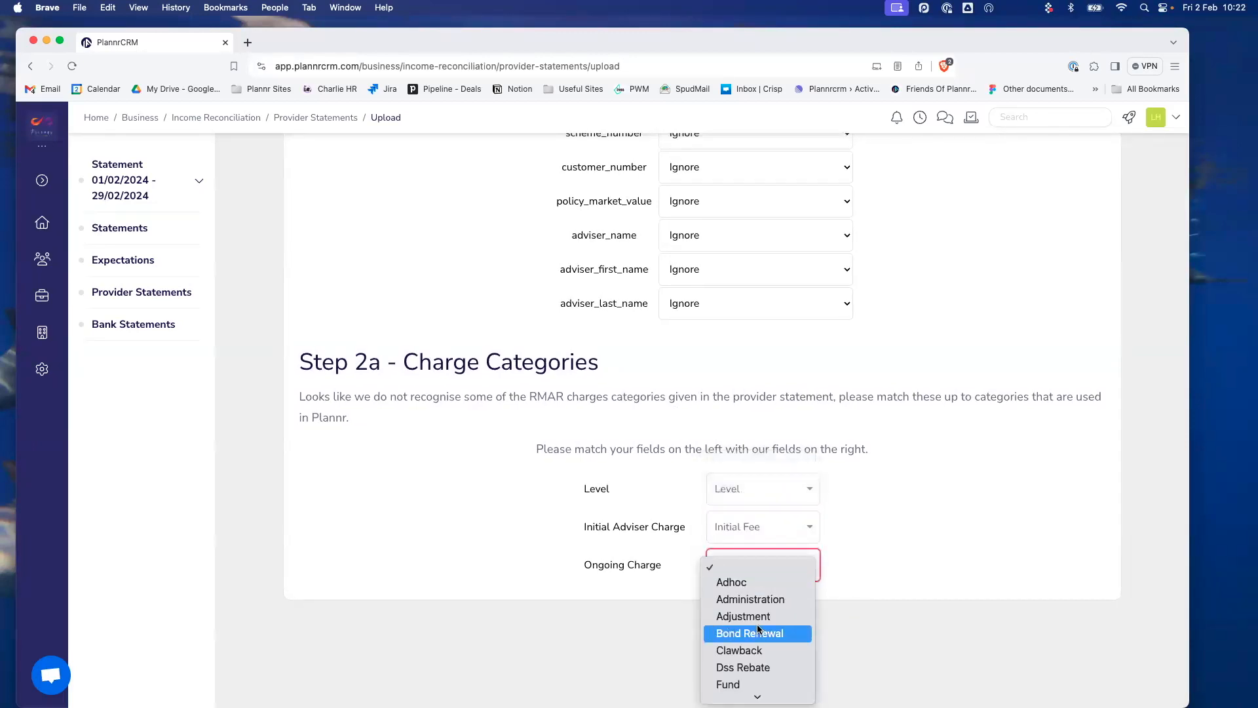
scroll(759, 629, down, 3)
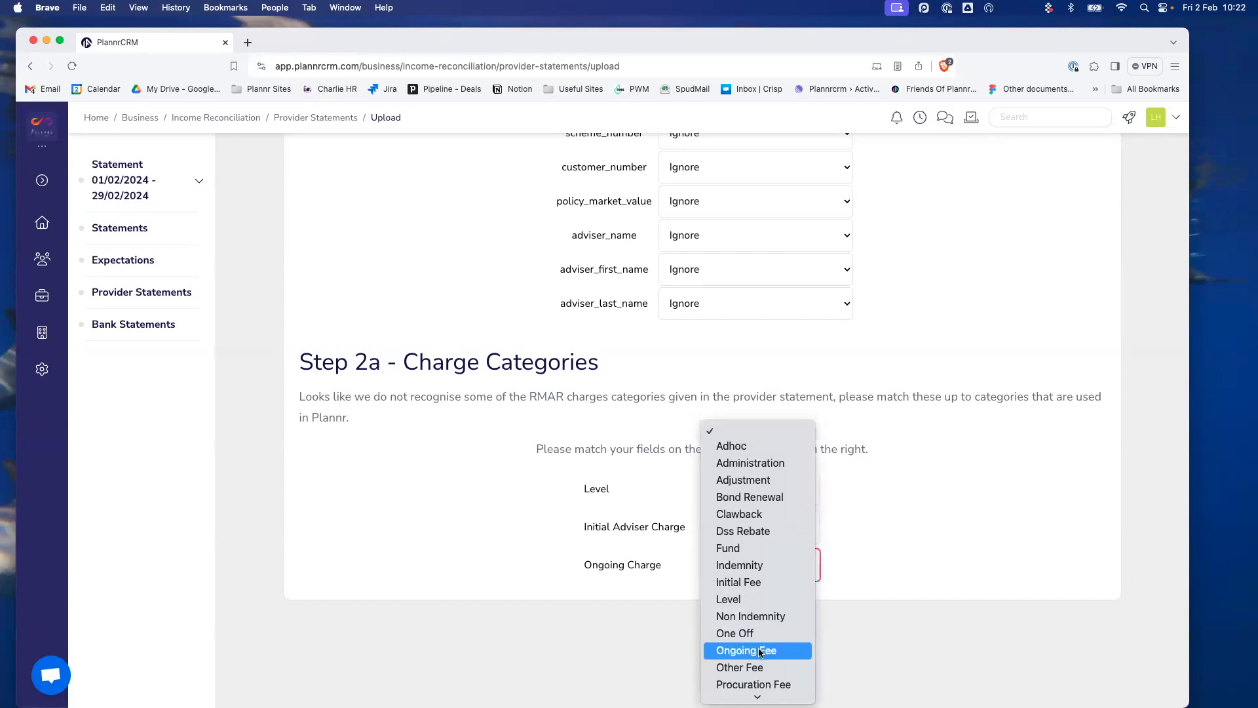
key(Return)
Approve the previewed Standard Life transactions and import the provider statement.
scroll(961, 593, down, 6)
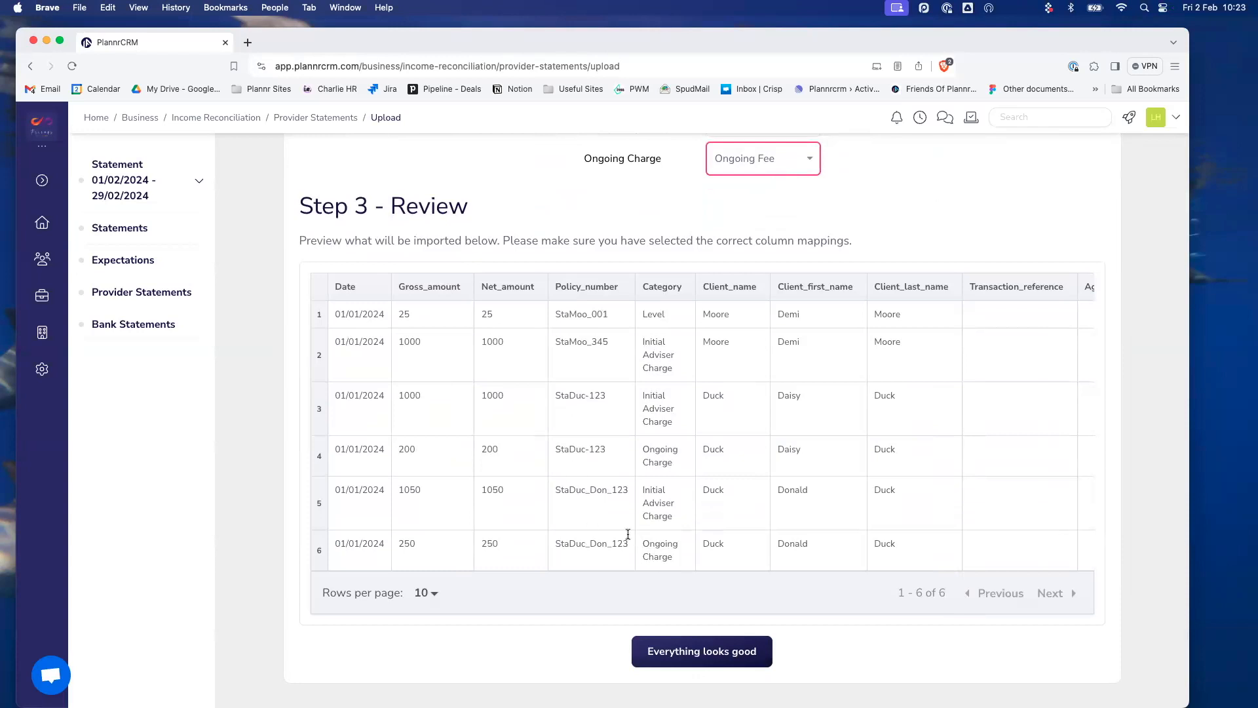
click(721, 650)
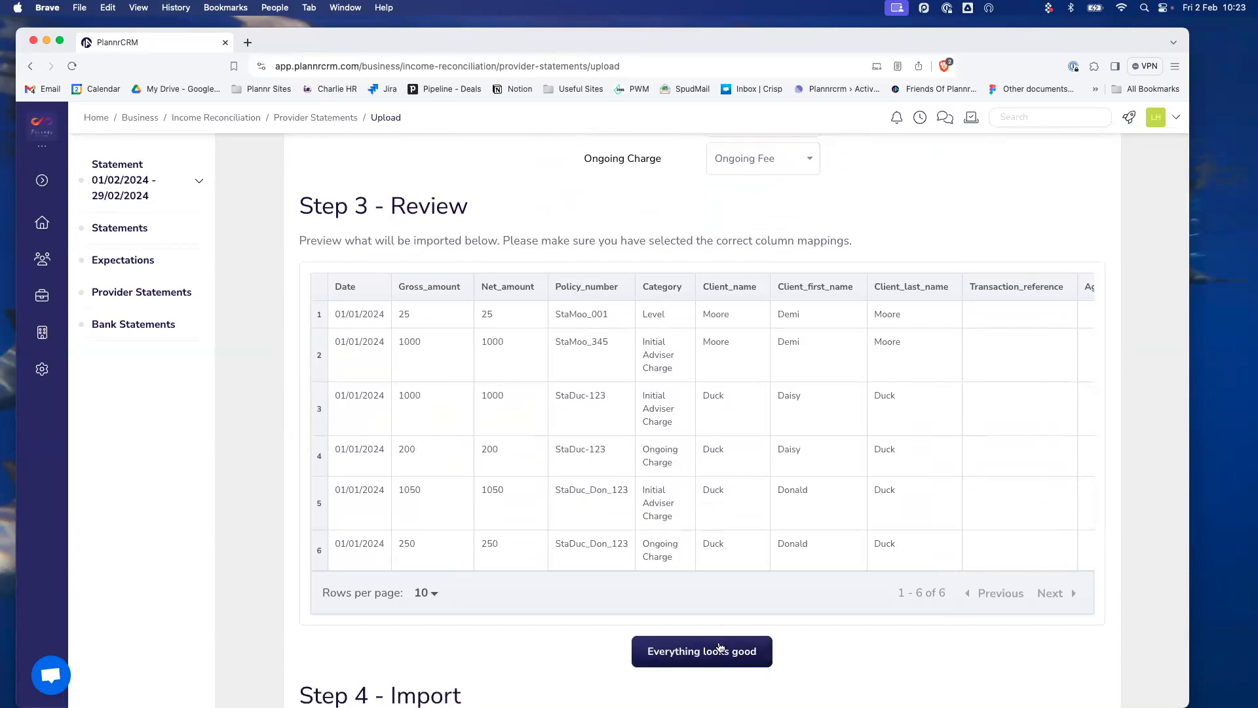
click(739, 549)
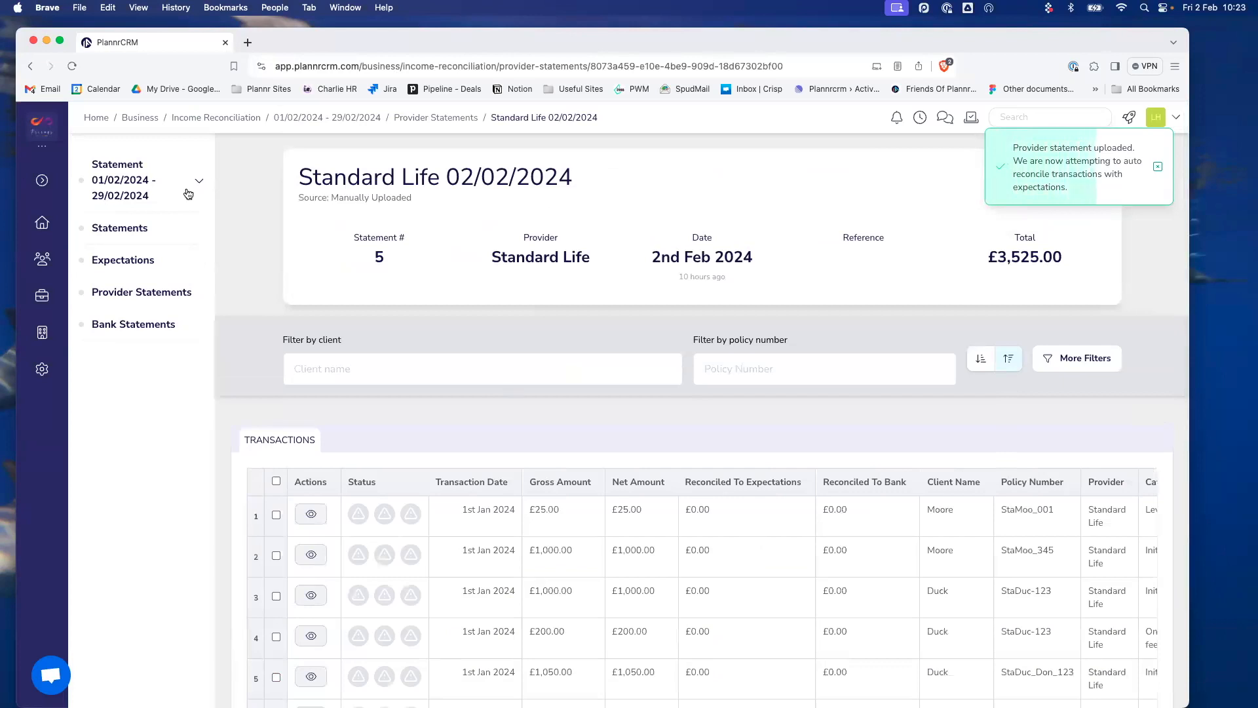
Refresh the imported Standard Life 02/02/2024 statement and examine its transactions' reconciliation status, client names and policy numbers.
click(72, 66)
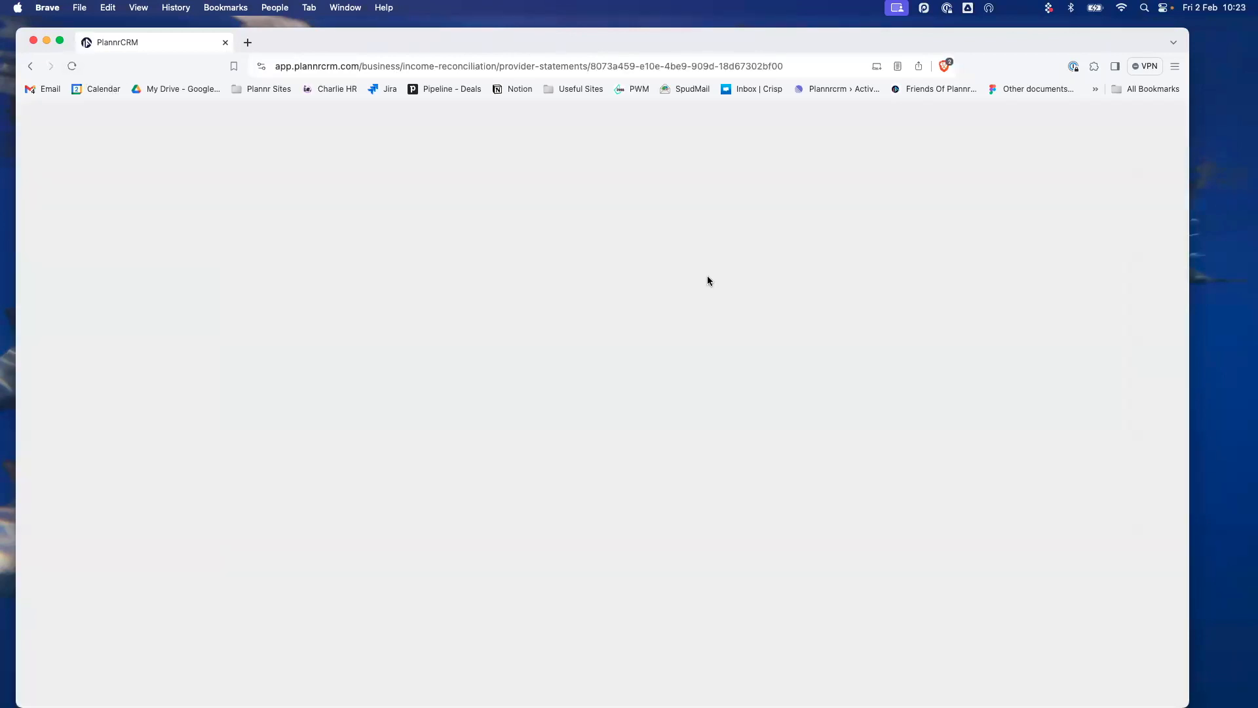
scroll(732, 326, down, 2)
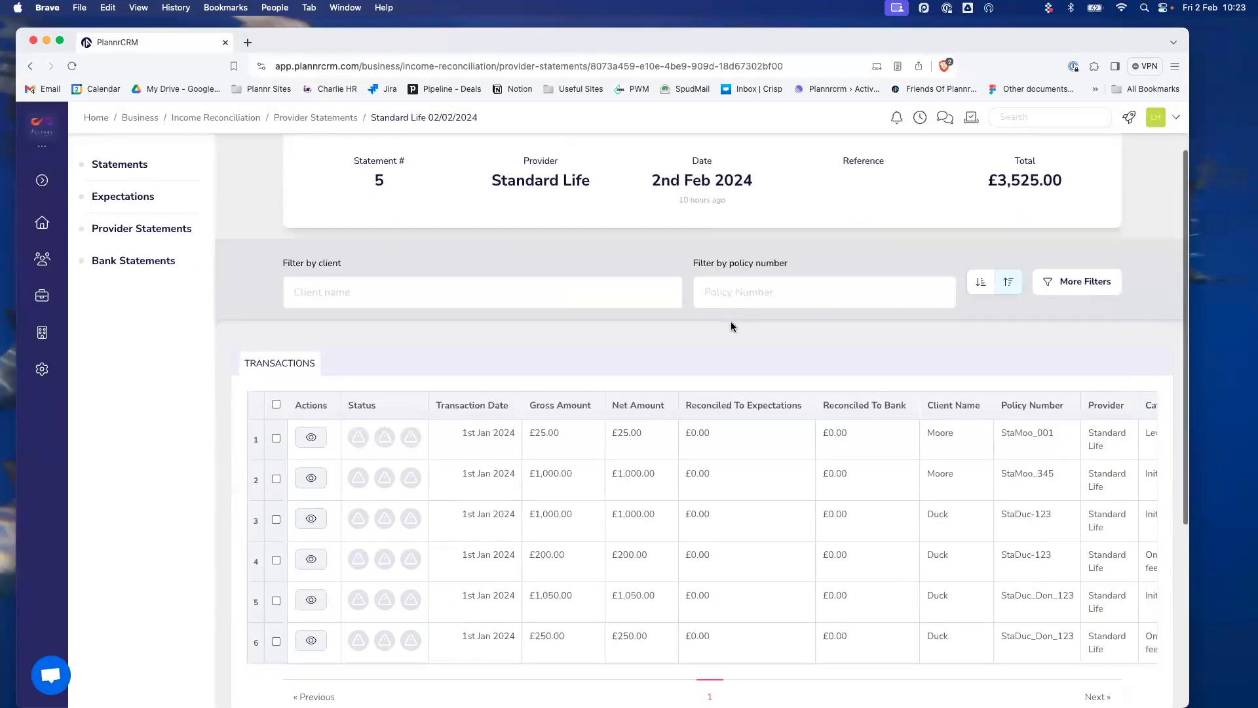
click(71, 69)
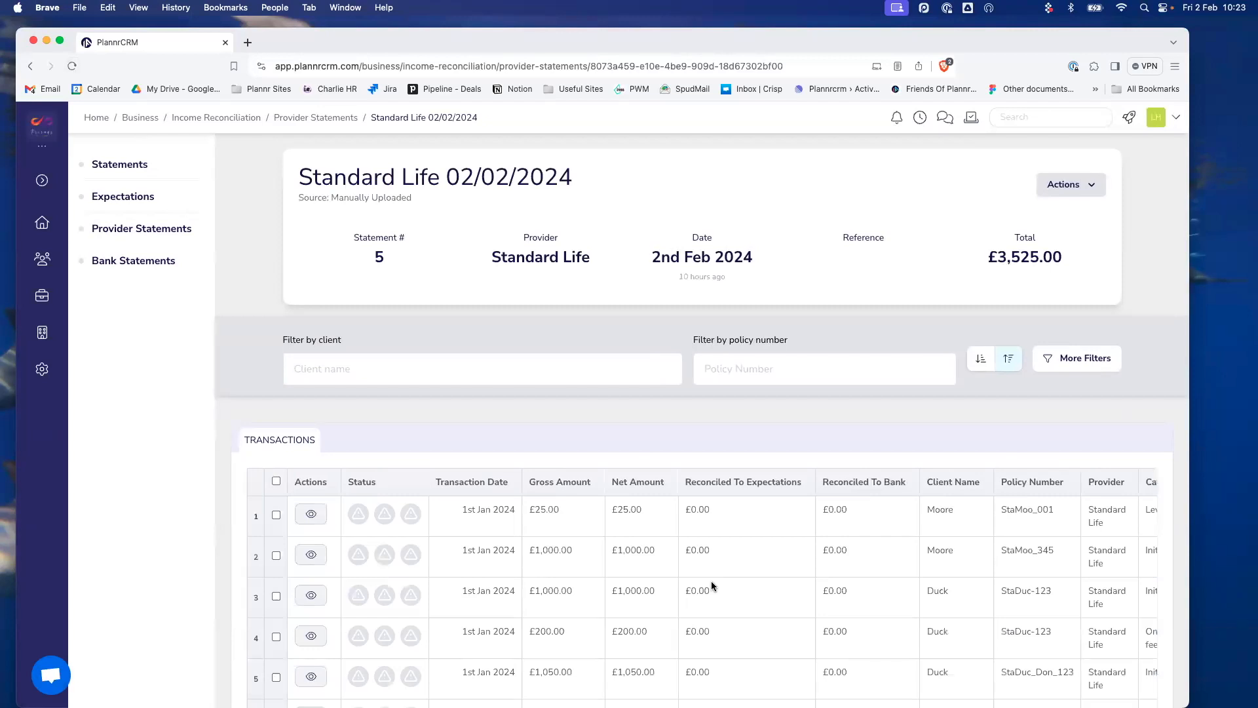
scroll(712, 585, down, 1)
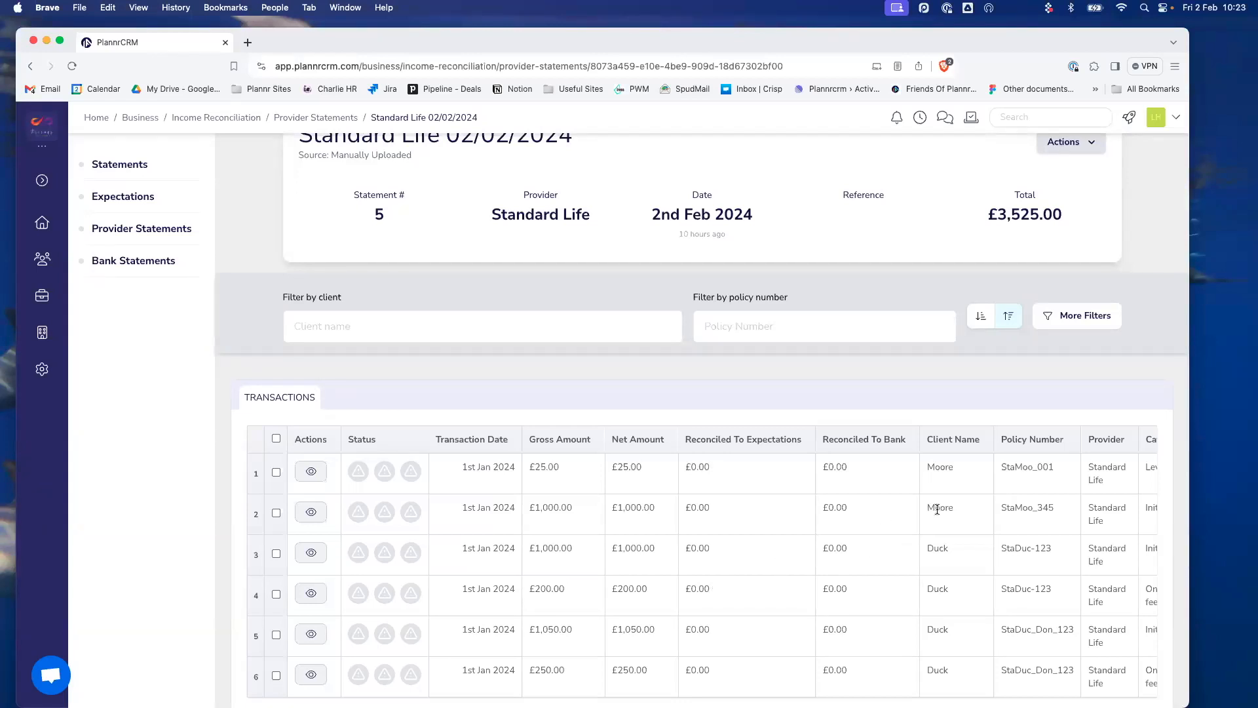
scroll(937, 509, right, 3)
scroll(937, 509, left, 3)
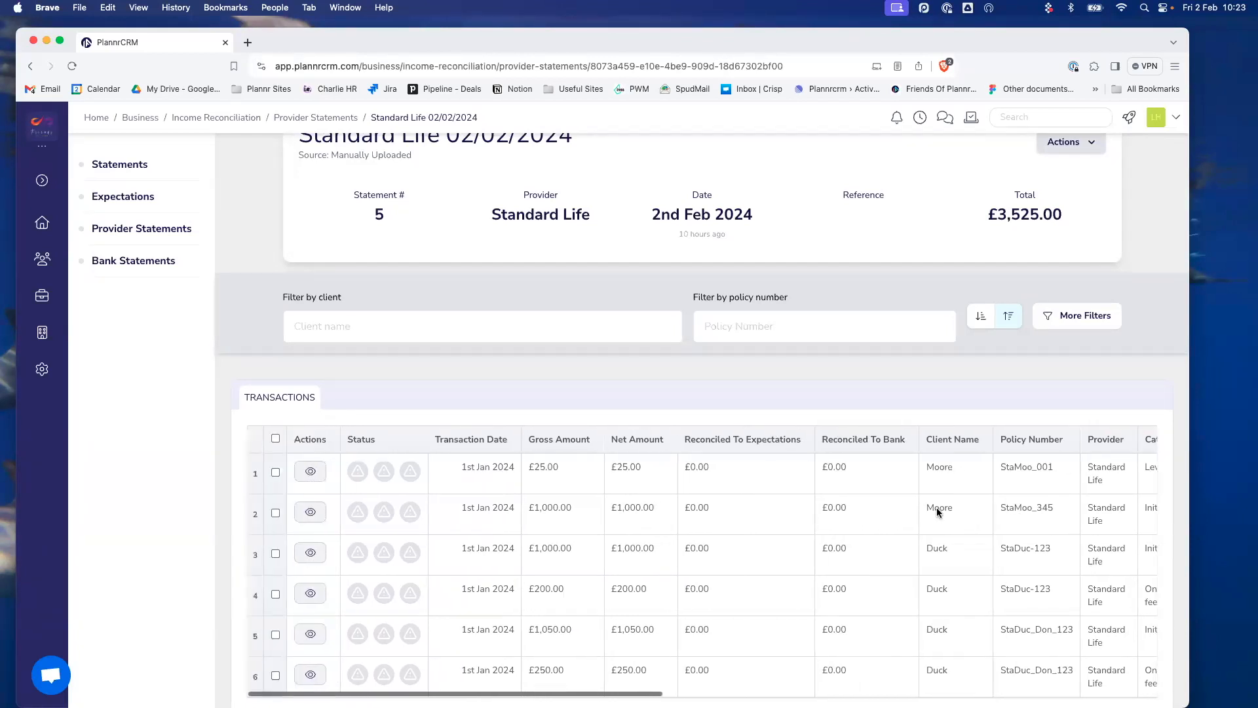
scroll(796, 490, left, 1)
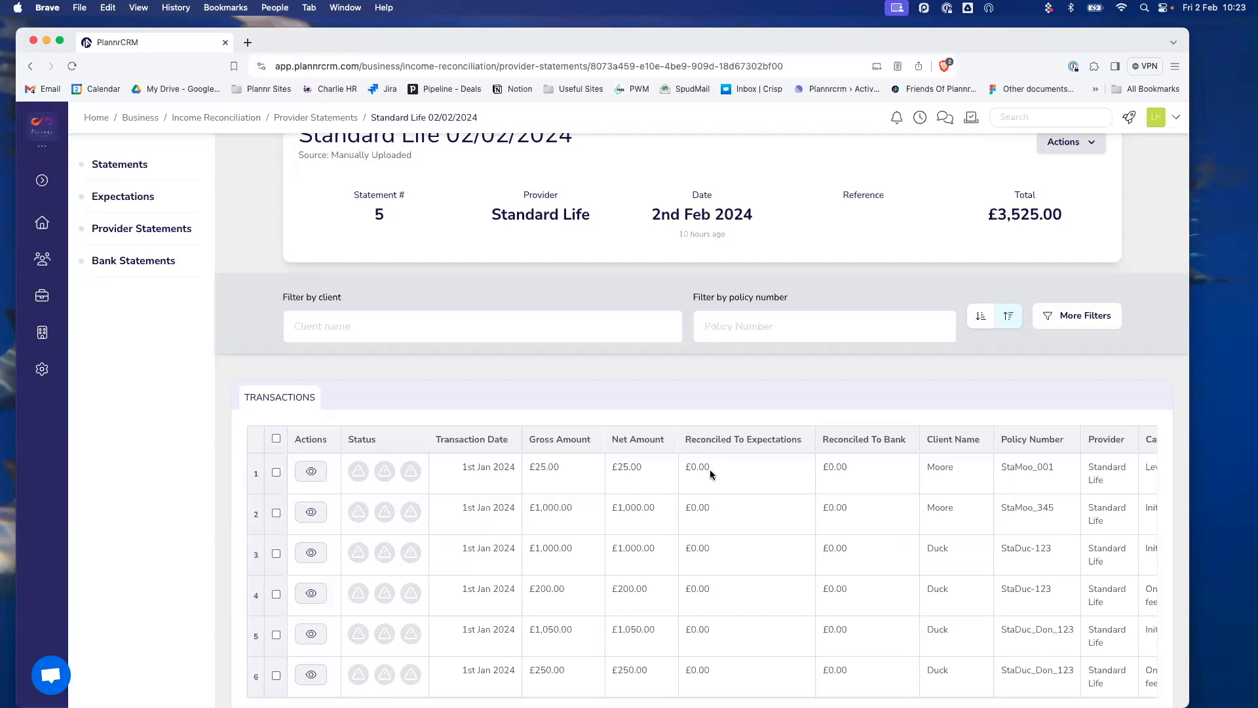
scroll(741, 495, down, 3)
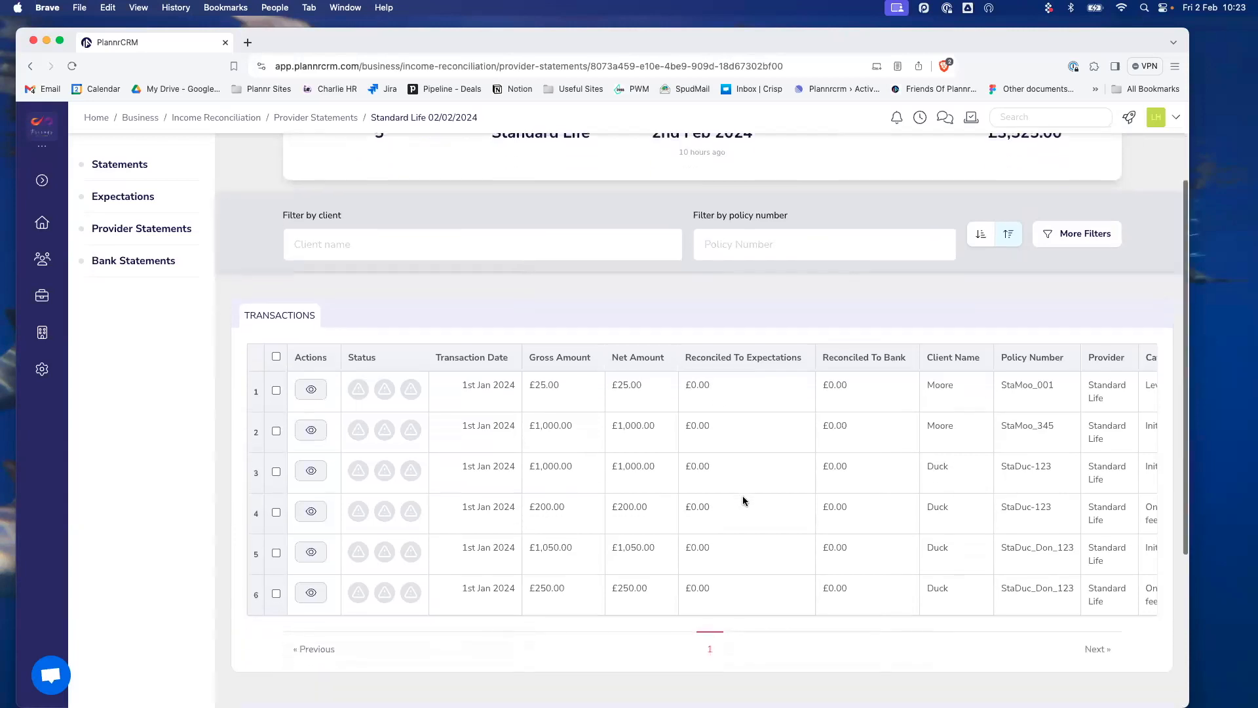
scroll(741, 496, up, 1)
scroll(742, 499, up, 1)
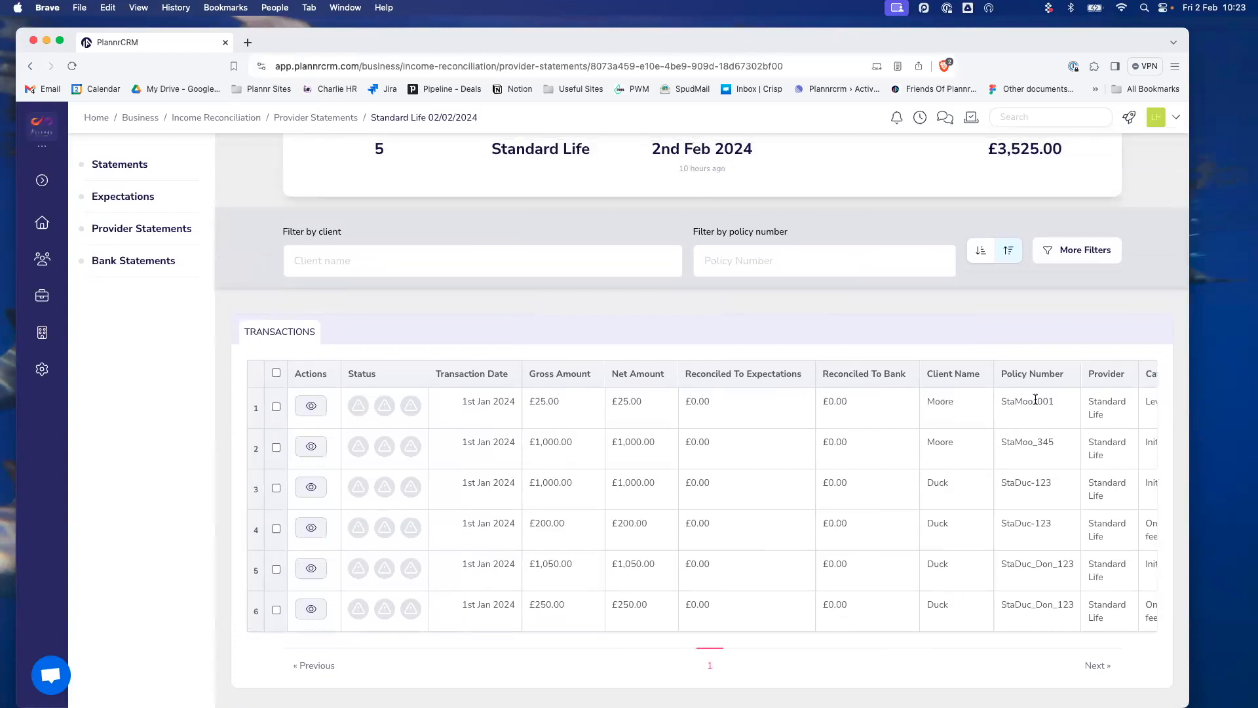
Select the £25.00 transaction to view its available reconciliation actions, and clear the selection.
click(276, 407)
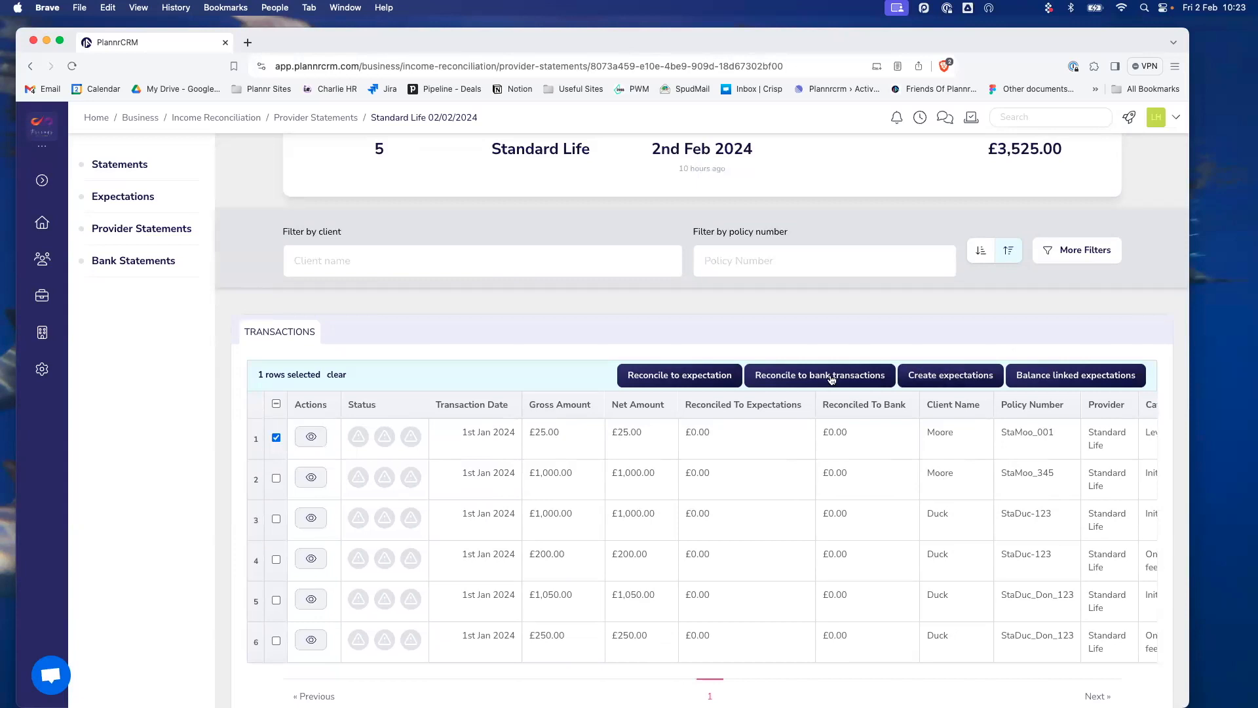
click(276, 439)
scroll(672, 447, up, 3)
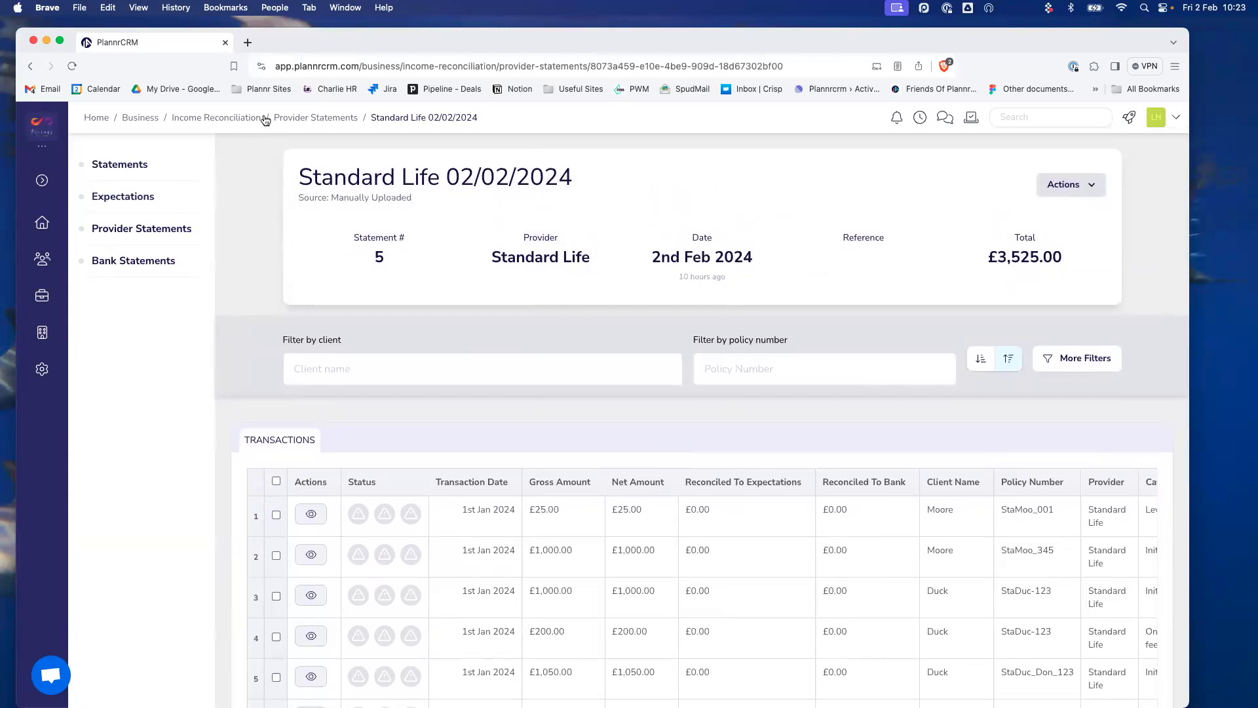
Check the provider statements list and its available actions, and reopen the 1st to 29th February 2024 reconciliation statement.
click(286, 122)
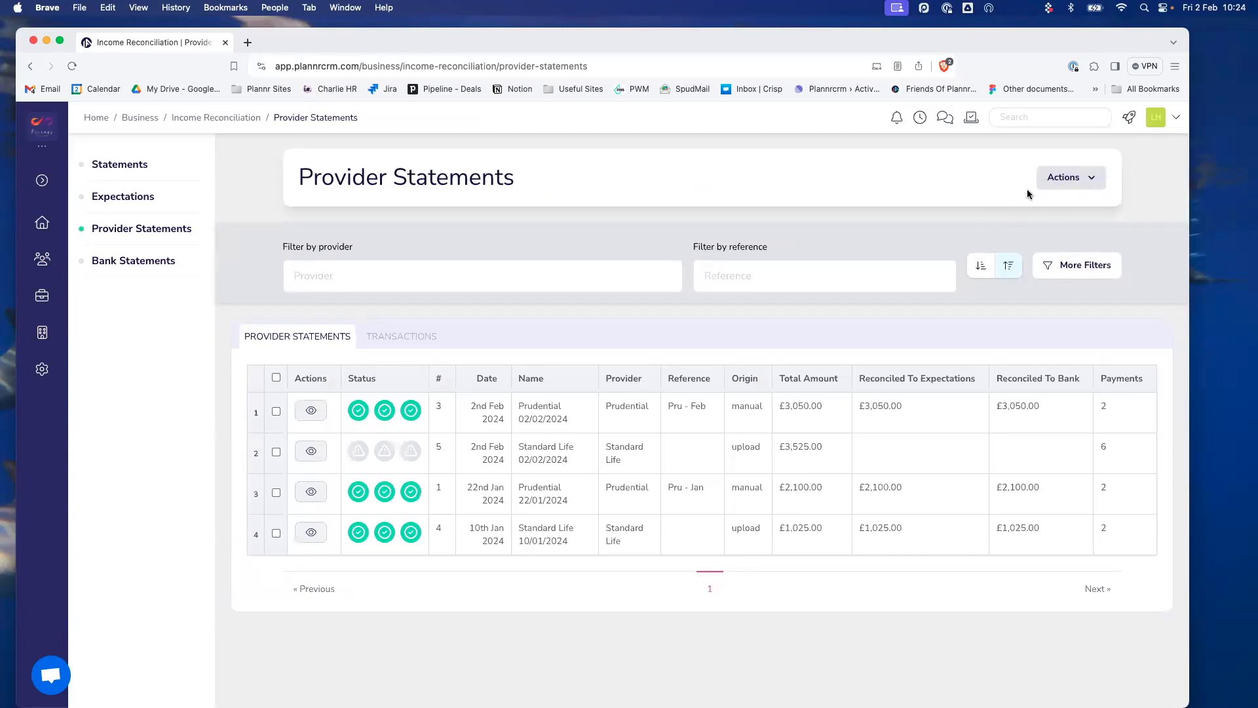
click(1067, 177)
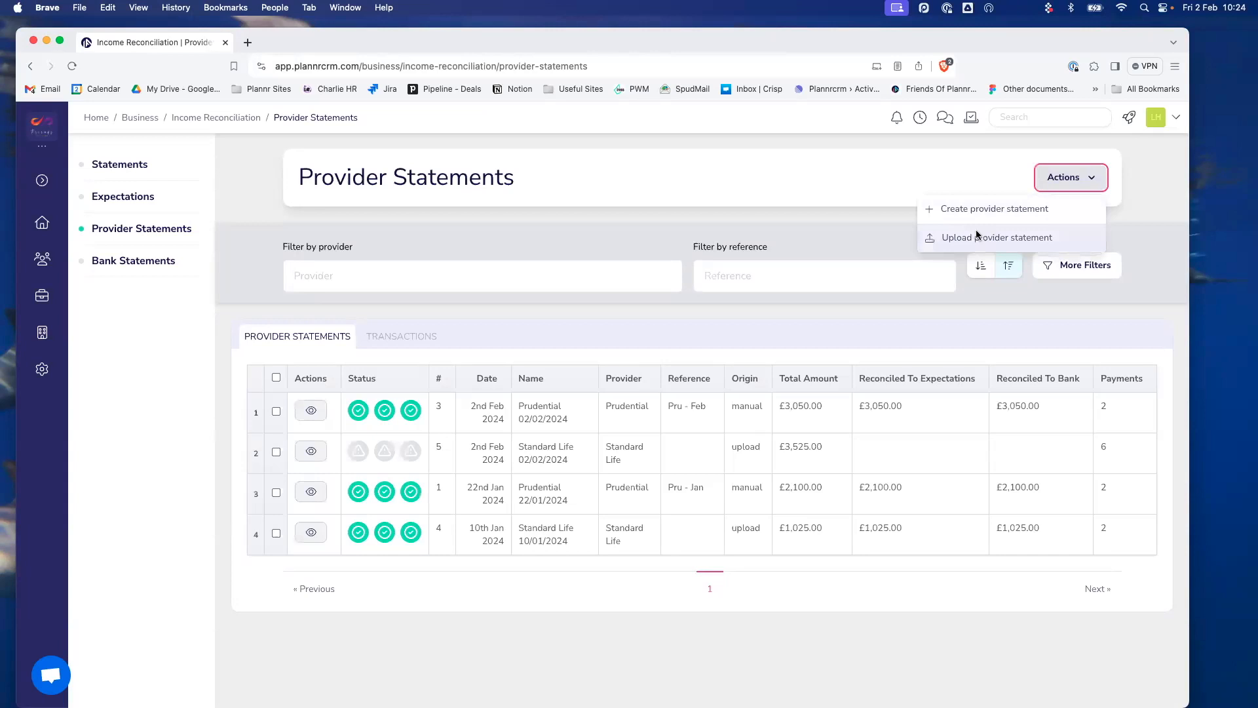
click(216, 119)
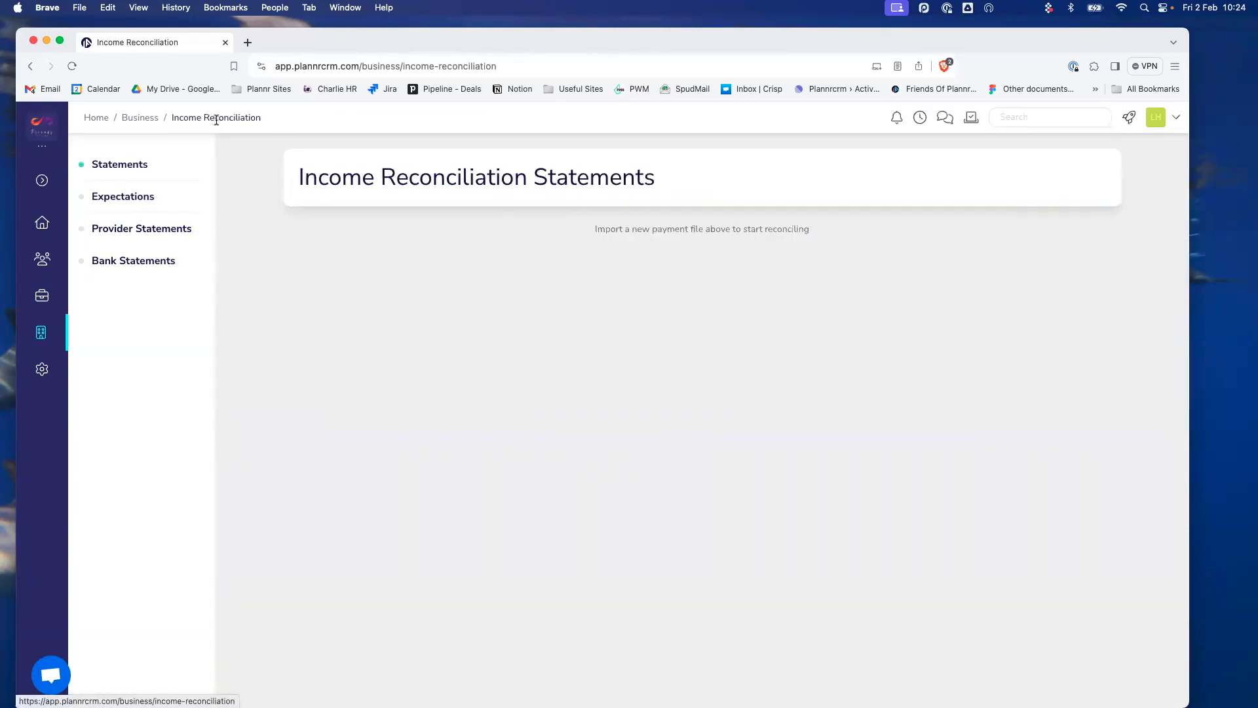
click(474, 281)
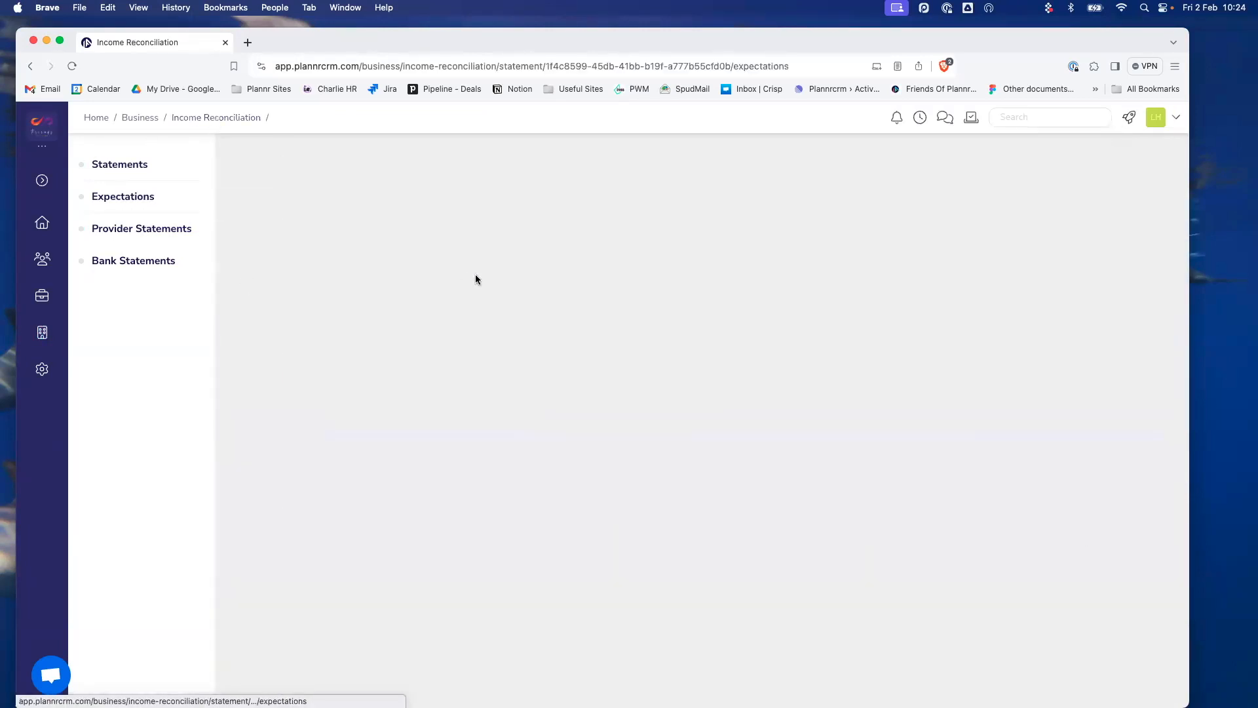
Start a bank statement upload for the 01/02/2024 - 29/02/2024 period and set the statement date to 01/02/2024.
click(1078, 188)
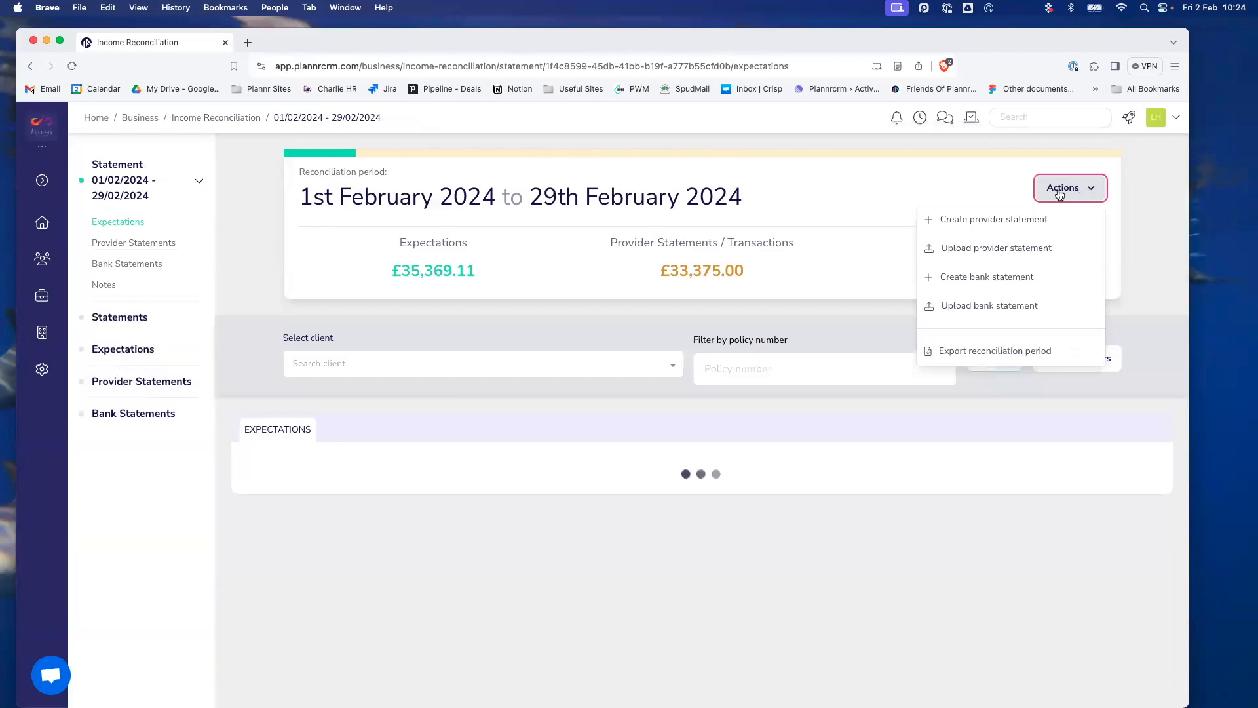
click(973, 314)
click(354, 380)
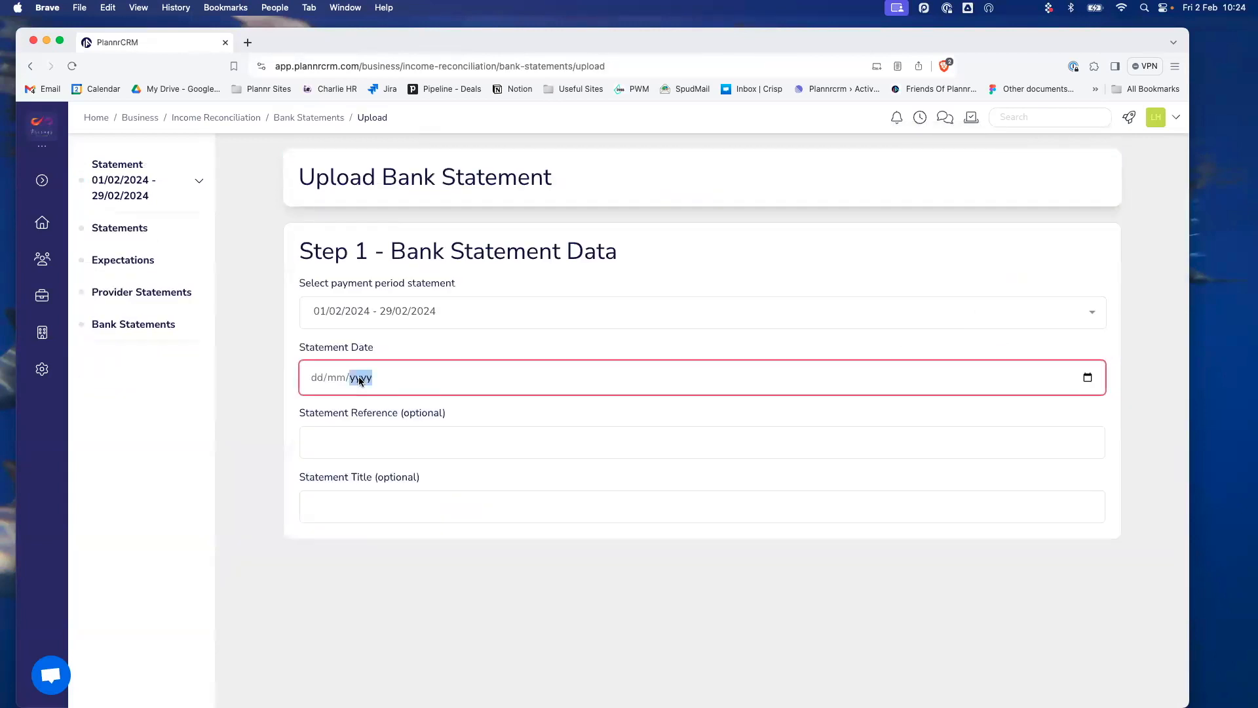
click(1089, 378)
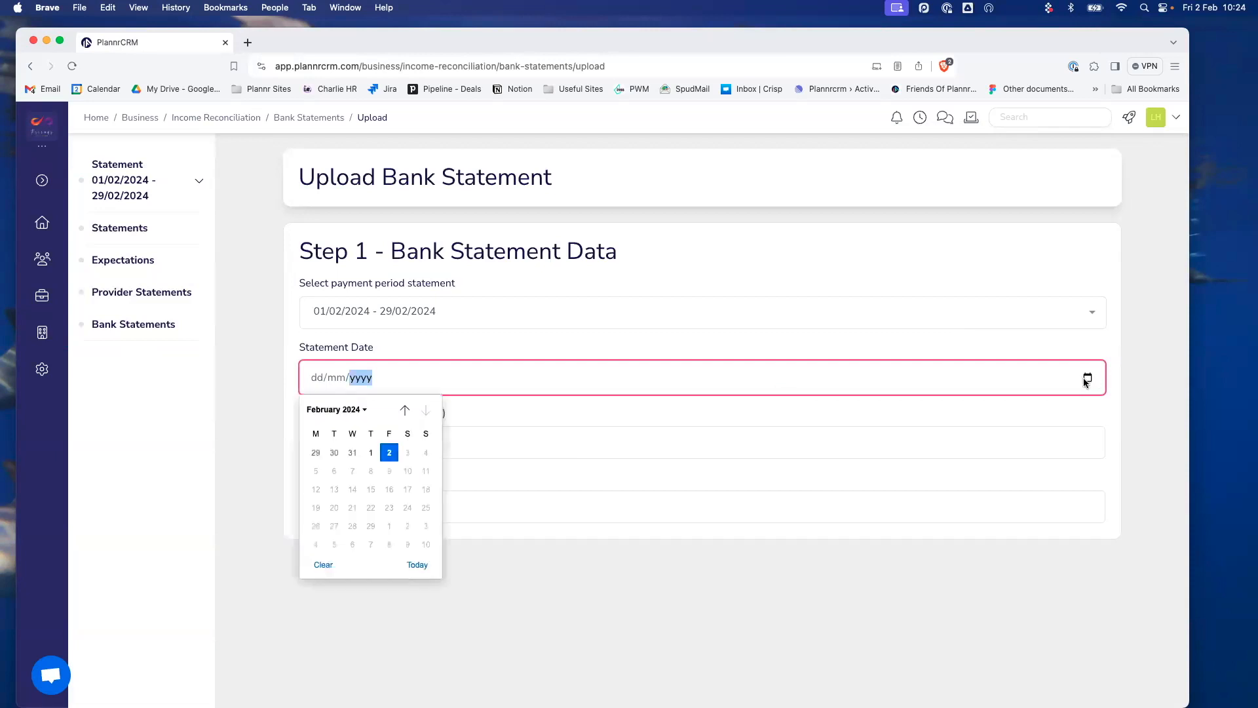
click(372, 453)
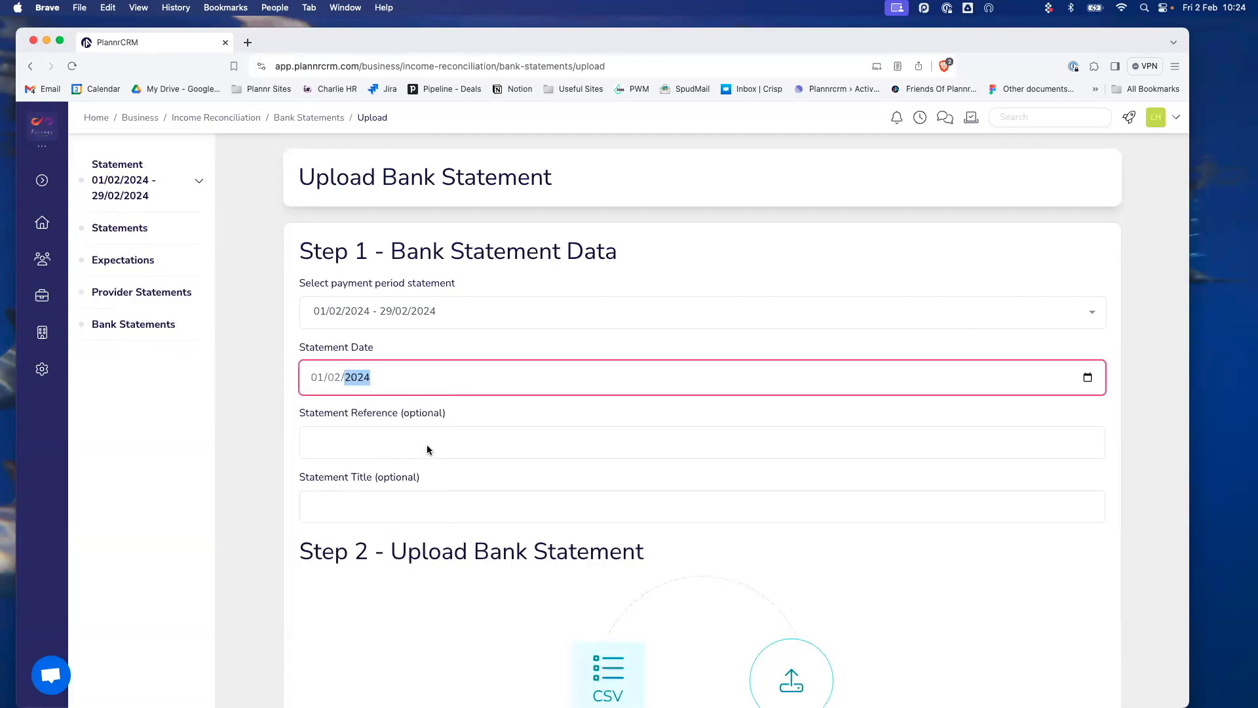
Choose Dummy BANK IMPORT_February FOP.csv from the Bank Imports folder as the bank statement file.
scroll(642, 548, down, 5)
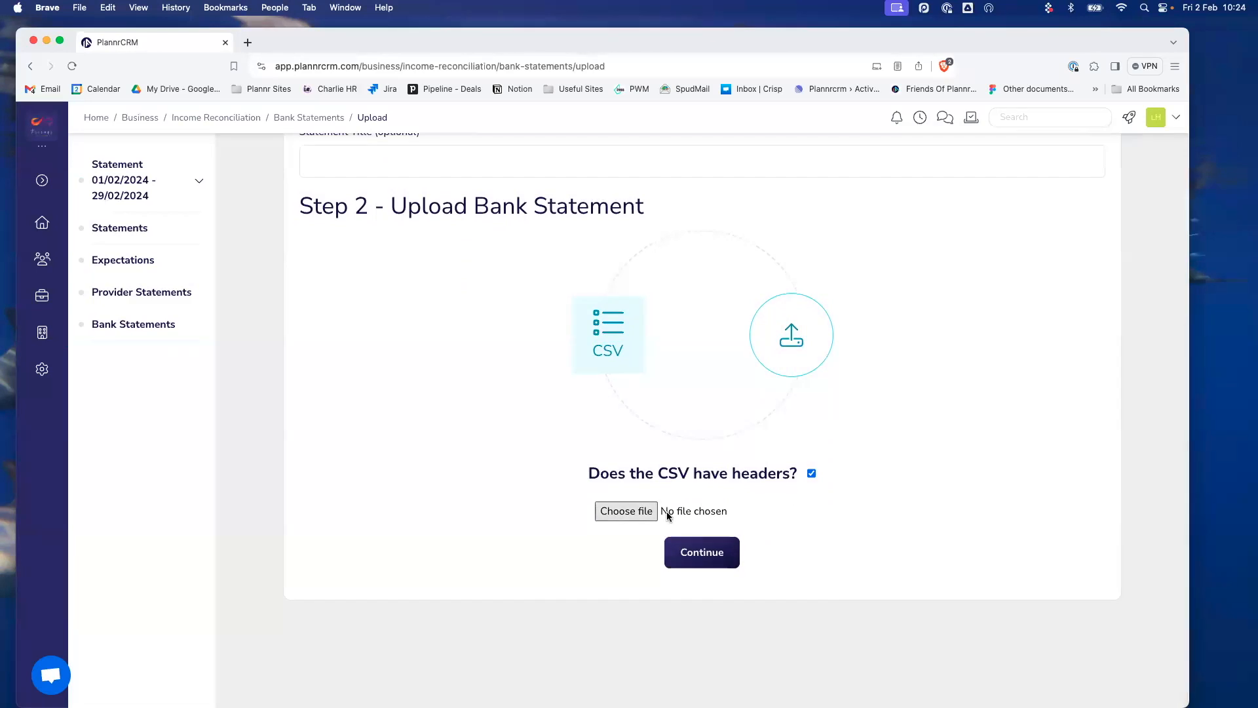
click(666, 511)
click(619, 151)
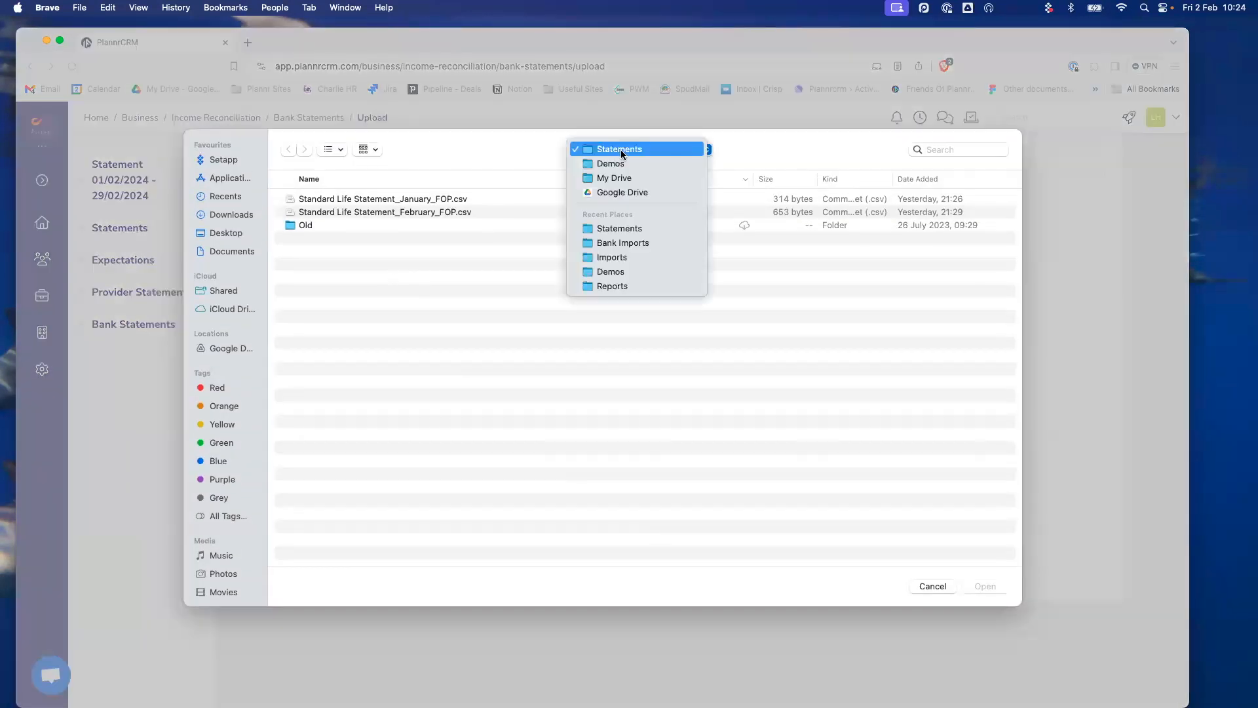
click(631, 243)
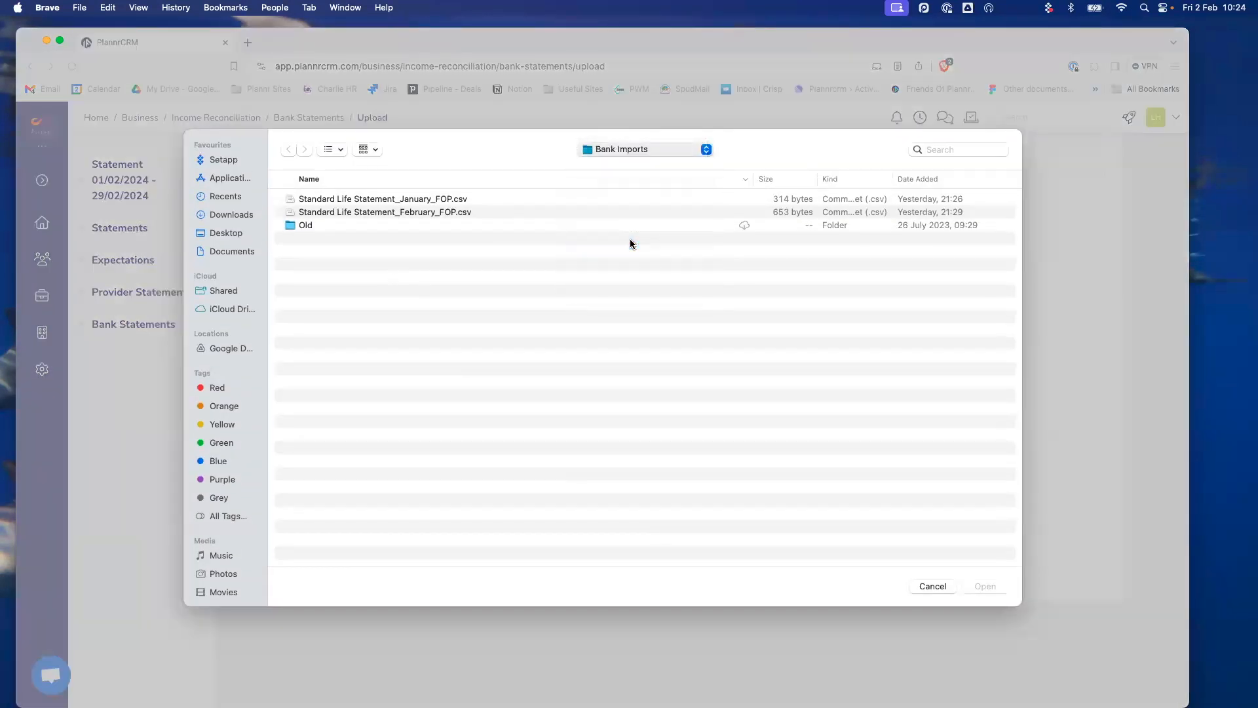
click(420, 227)
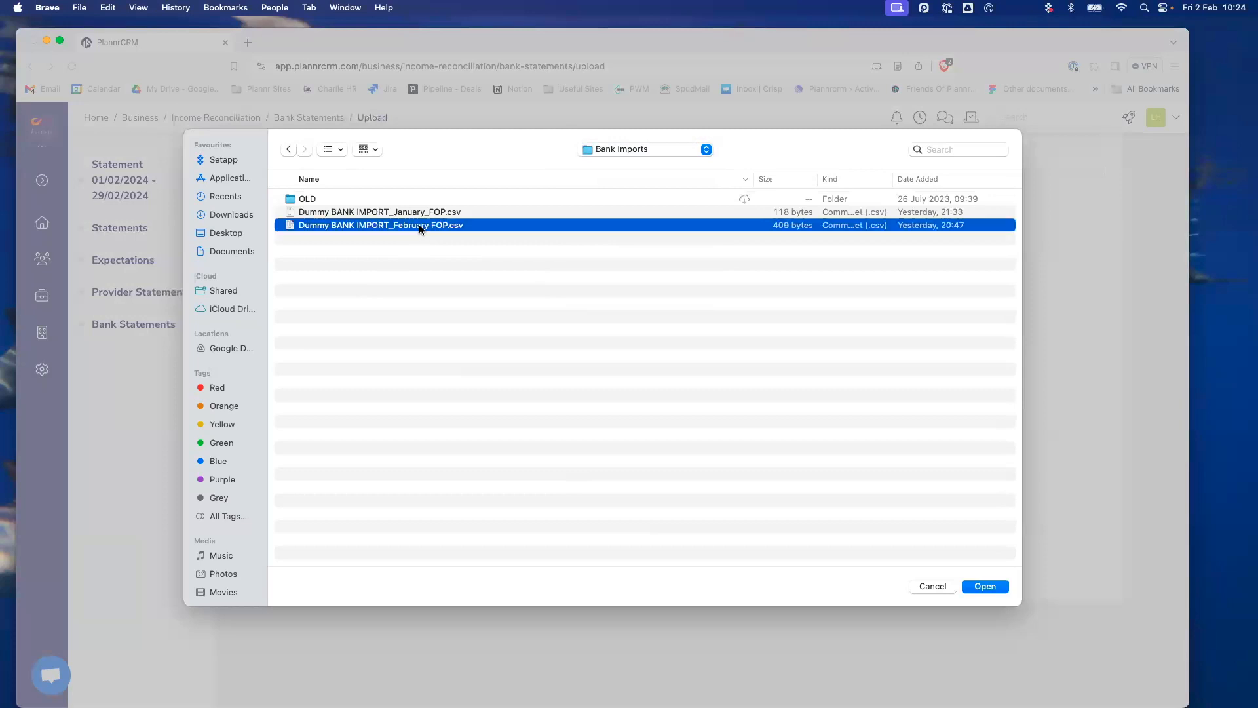
double_click(419, 227)
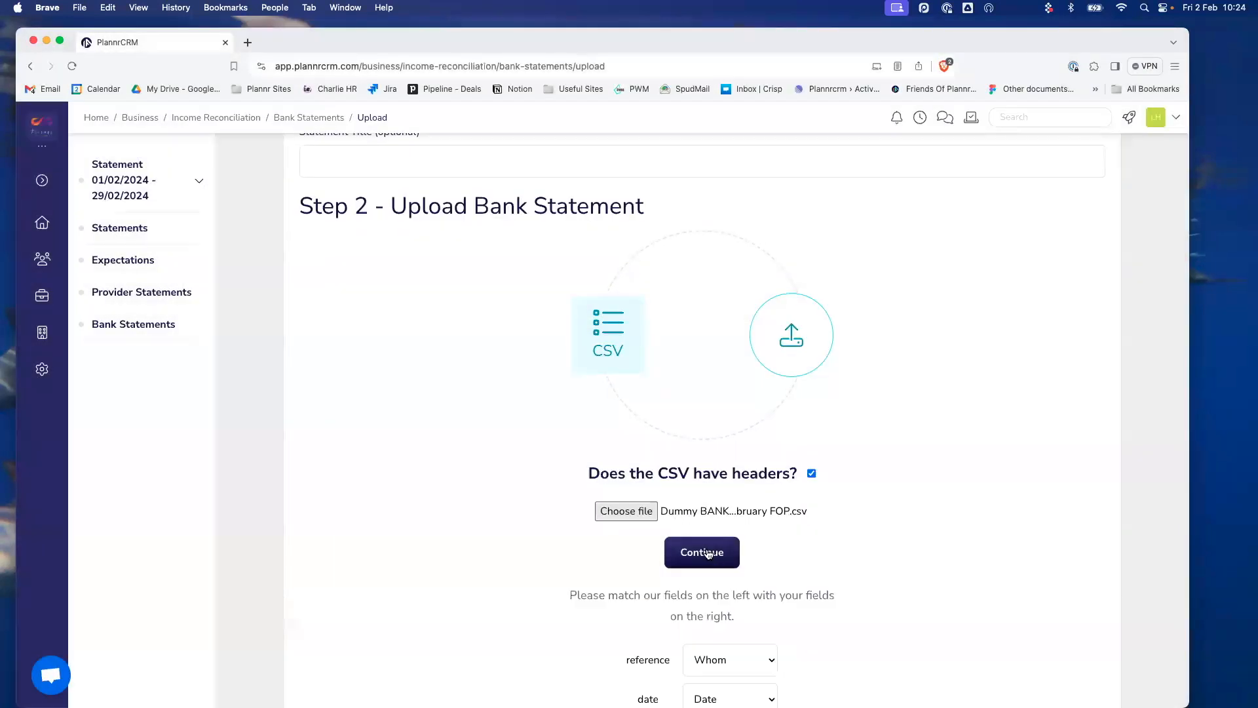
Review and approve the previewed February bank transactions, and start the bank statement import.
scroll(747, 533, down, 8)
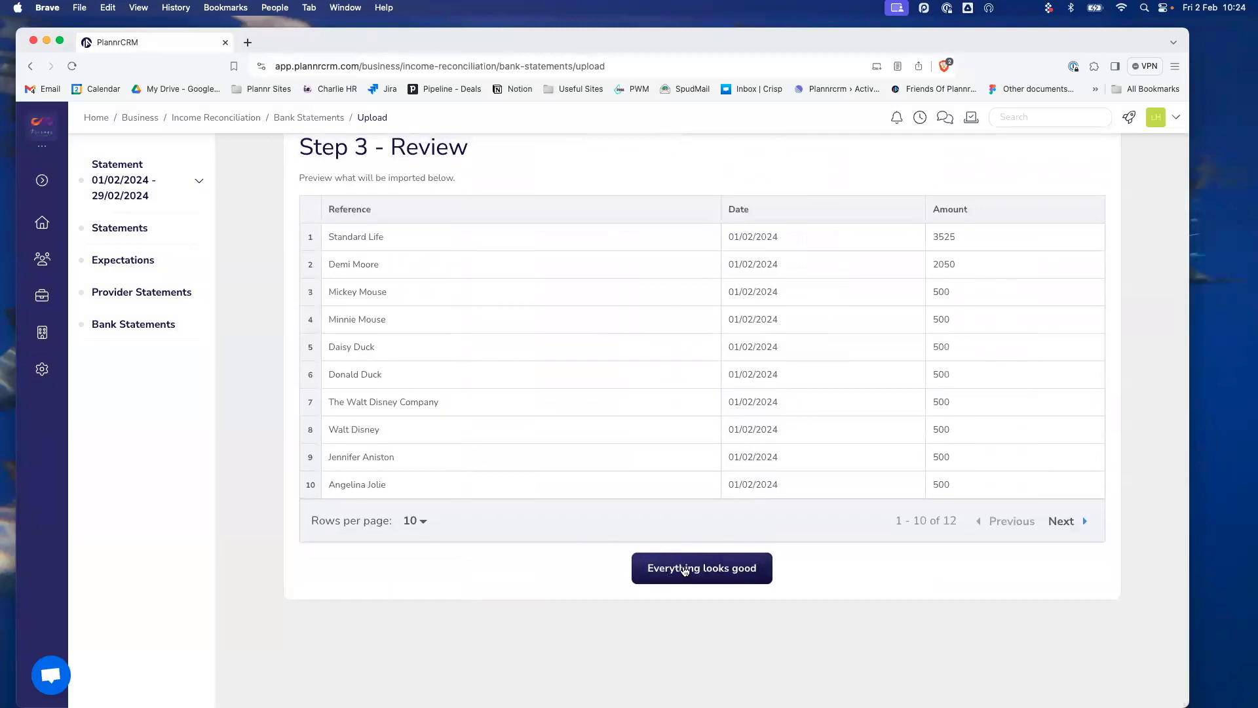
click(685, 570)
click(721, 662)
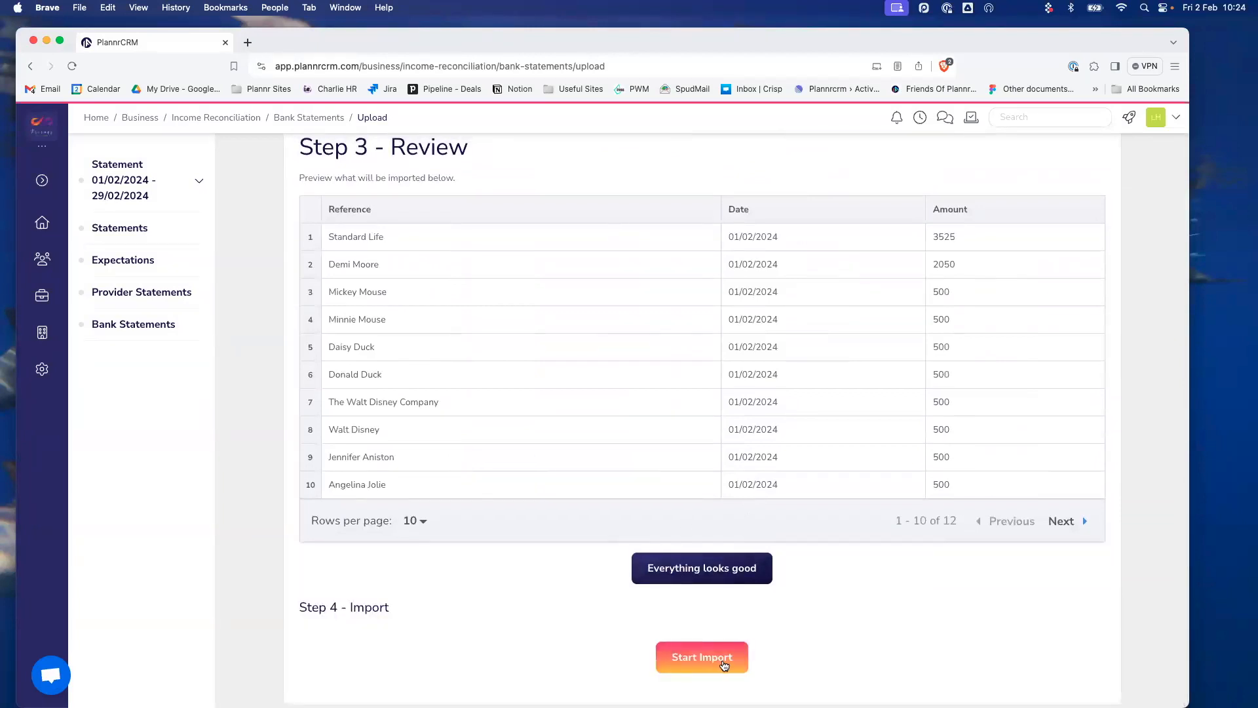